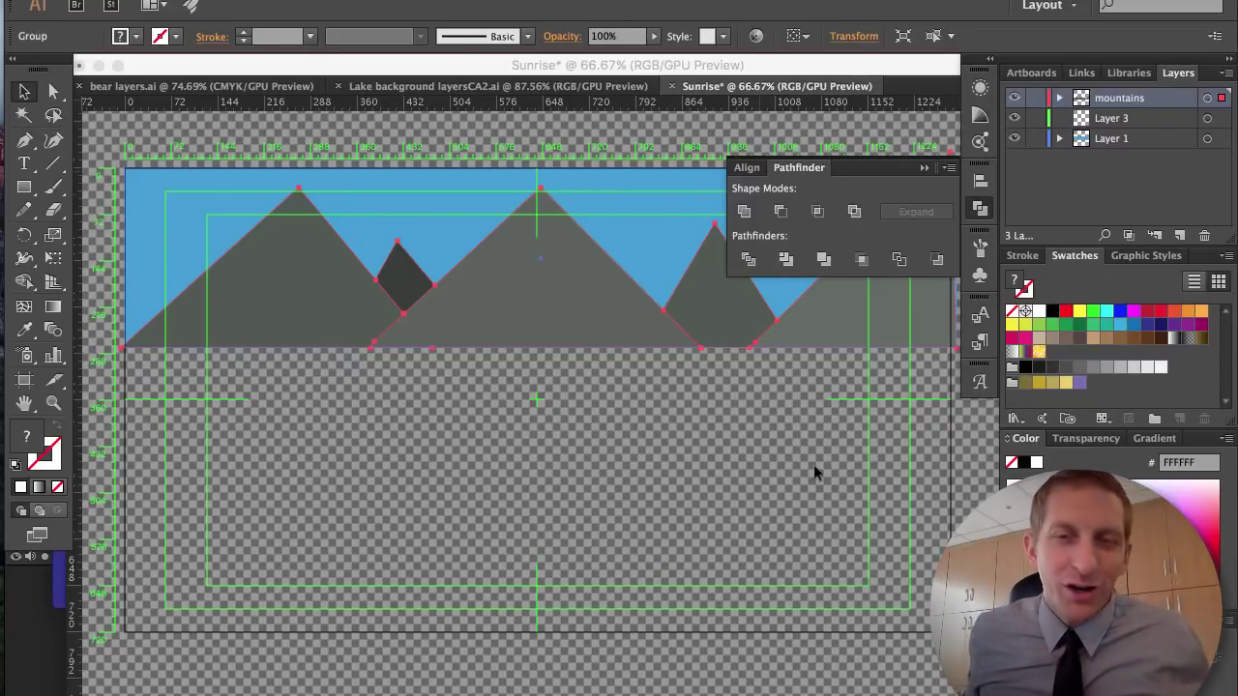
Switch to the video player and scrub through the sample landscape animation.
{"action": "key", "text": "super+Tab"}
{"action": "key", "text": "super+Tab"}
{"action": "key", "text": "super+Tab"}
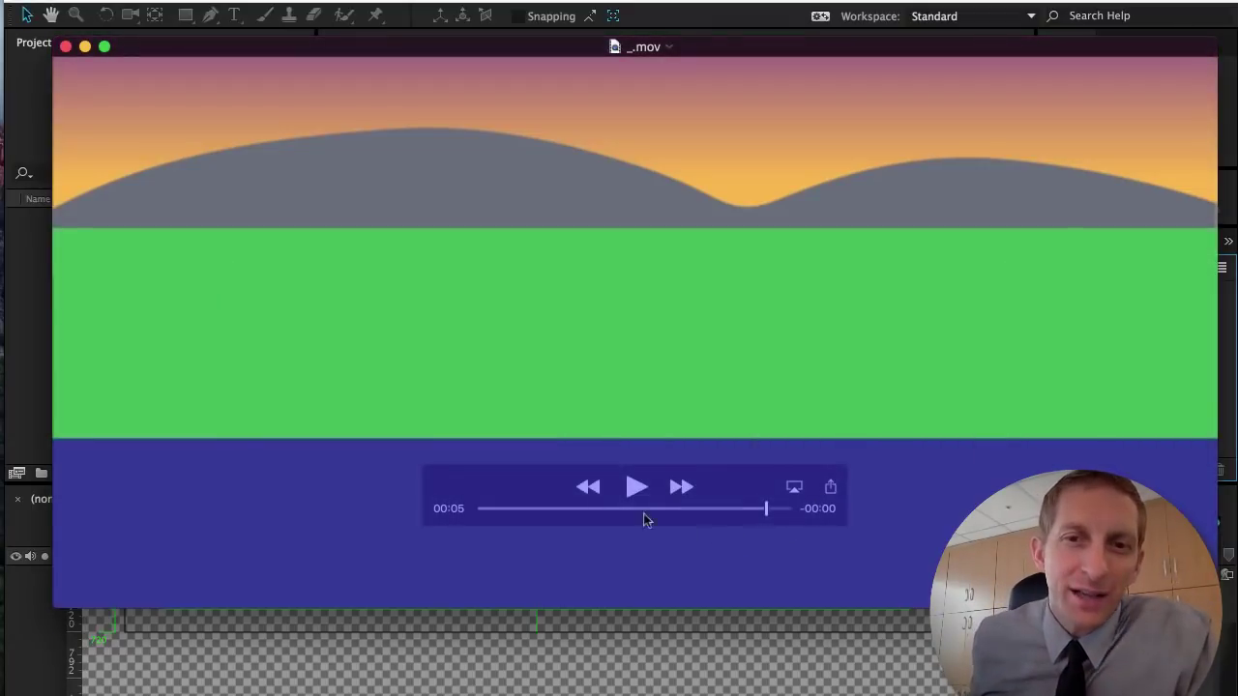
{"action": "left_click_drag", "start_coordinate": [644, 512], "coordinate": [747, 508]}
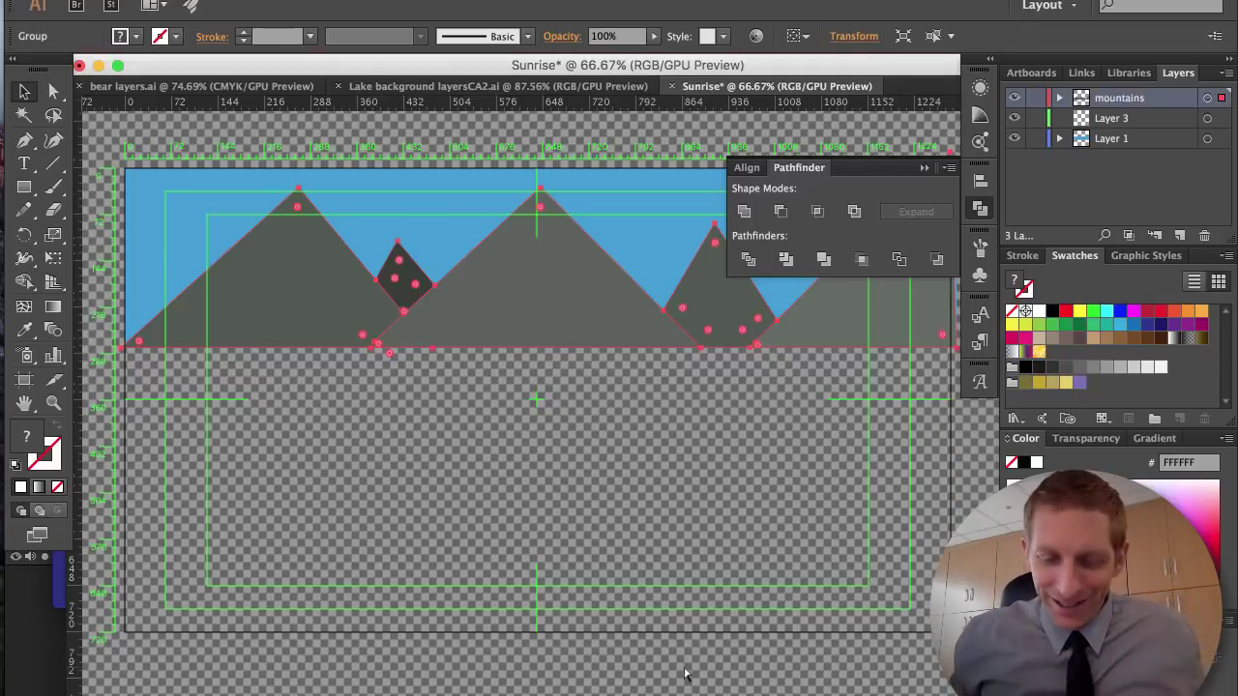
Create a new Video and Film document sized HDV/HDTV 720 with the transparency grid off and Default preview mode.
{"action": "key", "text": "super+n"}
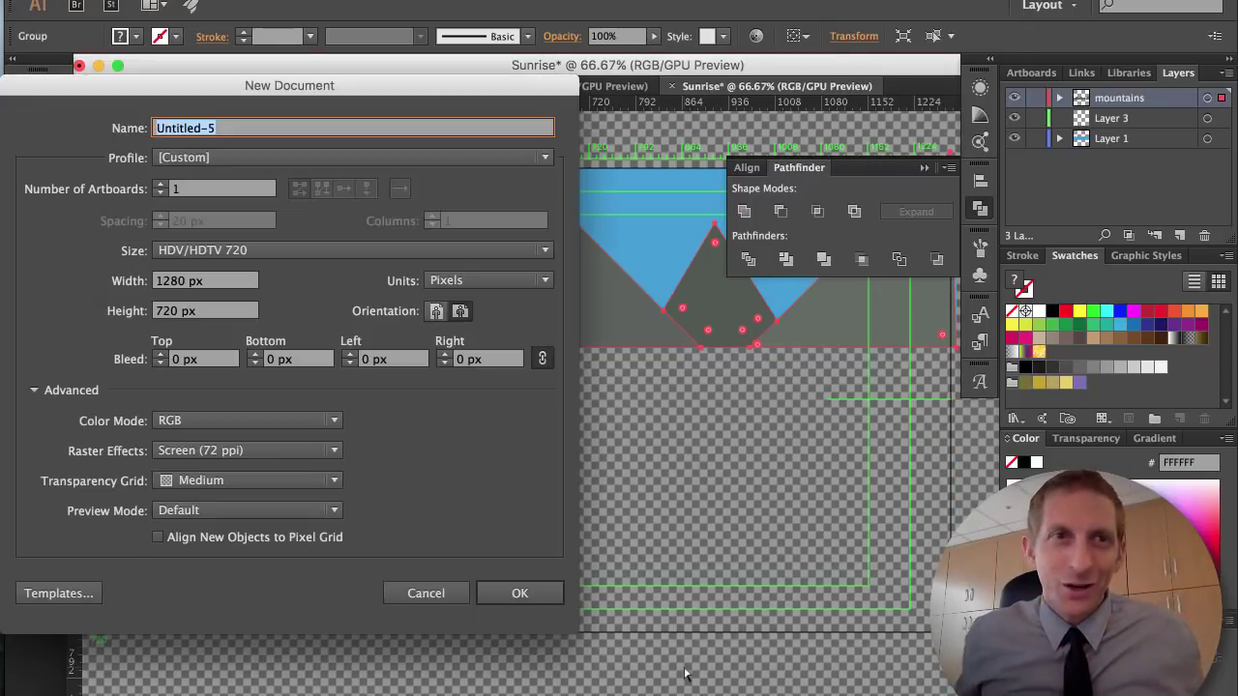
{"action": "left_click", "coordinate": [214, 159]}
{"action": "left_click", "coordinate": [242, 272]}
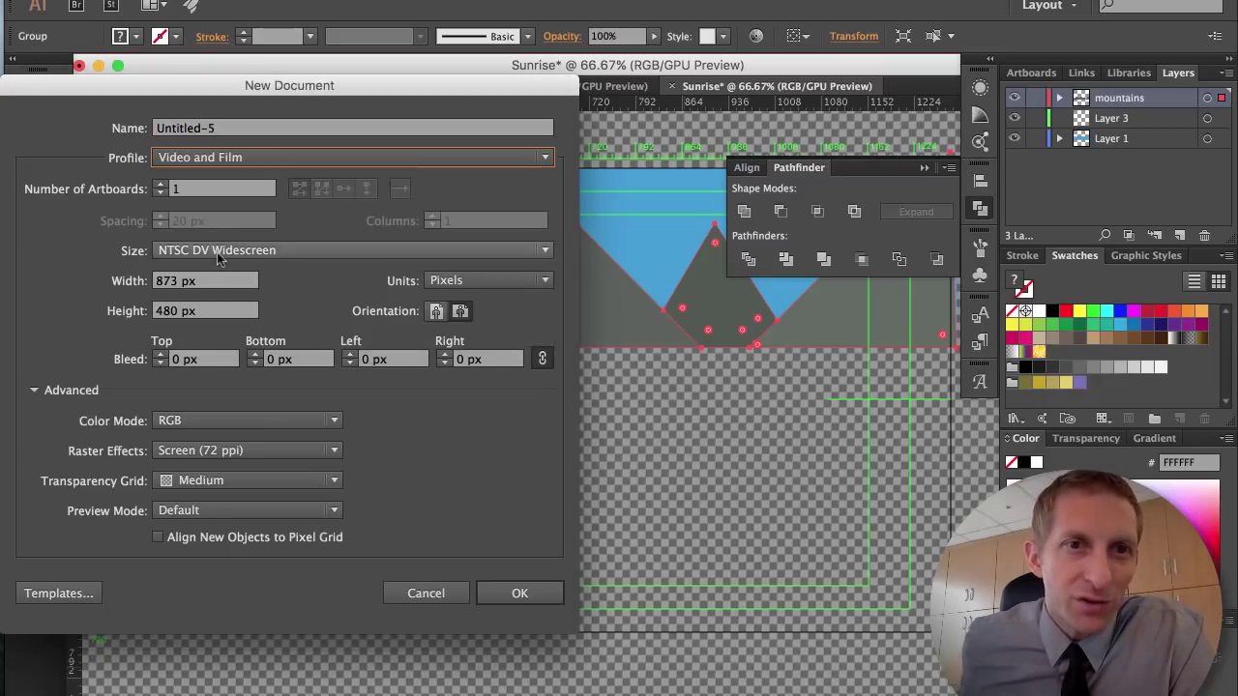
{"action": "left_click", "coordinate": [218, 253]}
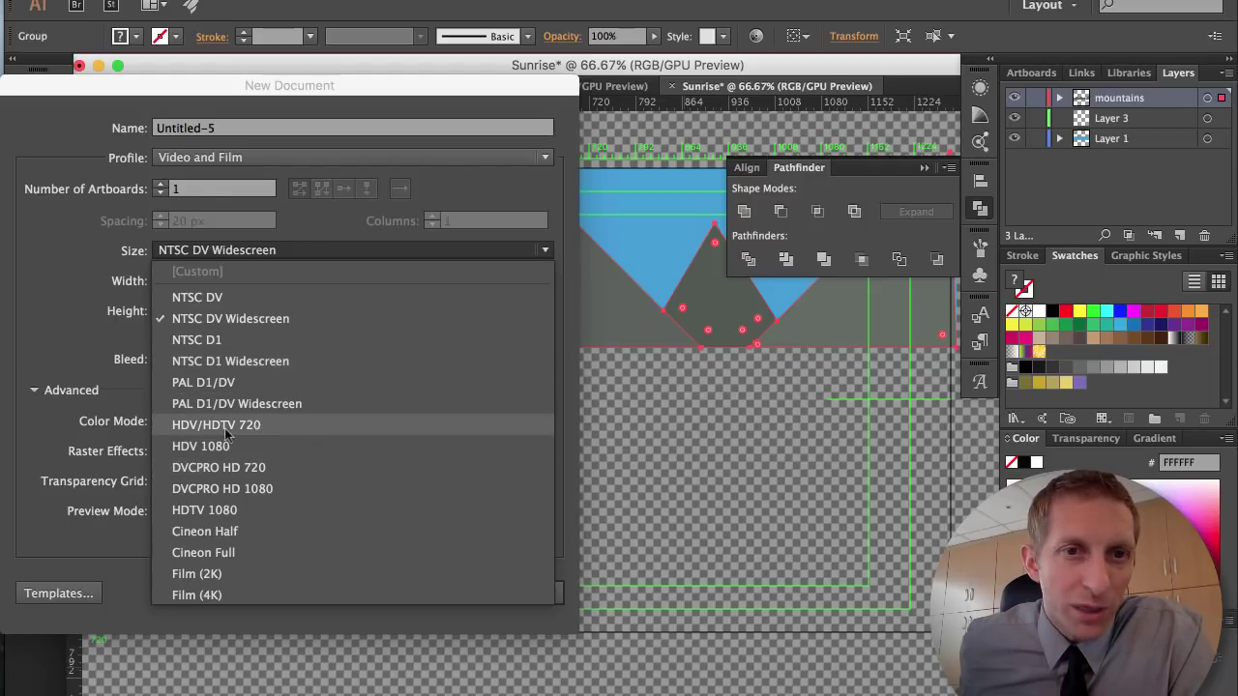
{"action": "left_click", "coordinate": [294, 430]}
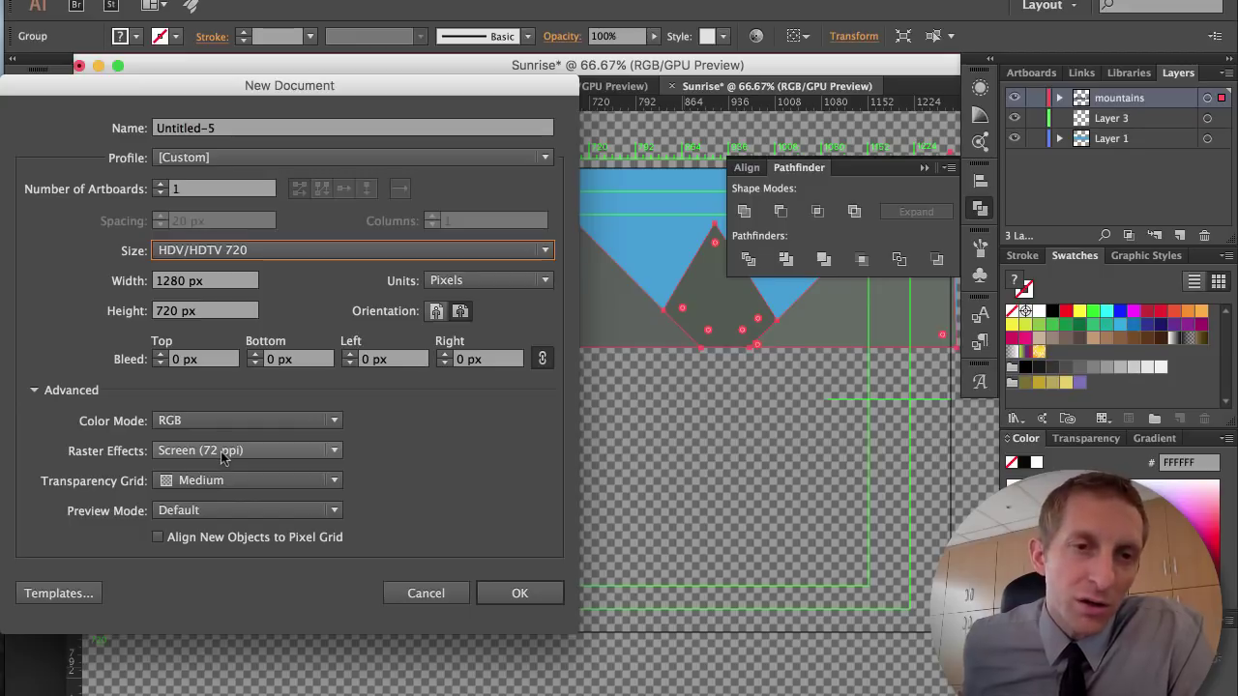
{"action": "left_click", "coordinate": [222, 483]}
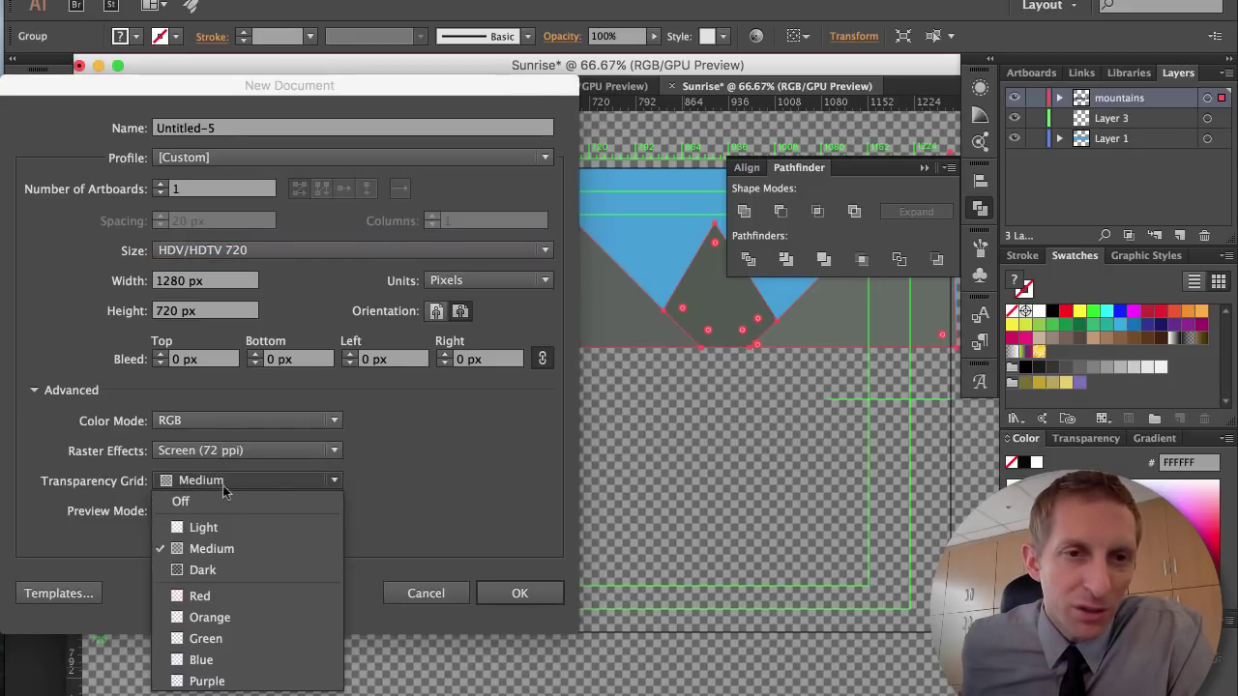
{"action": "left_click", "coordinate": [224, 501]}
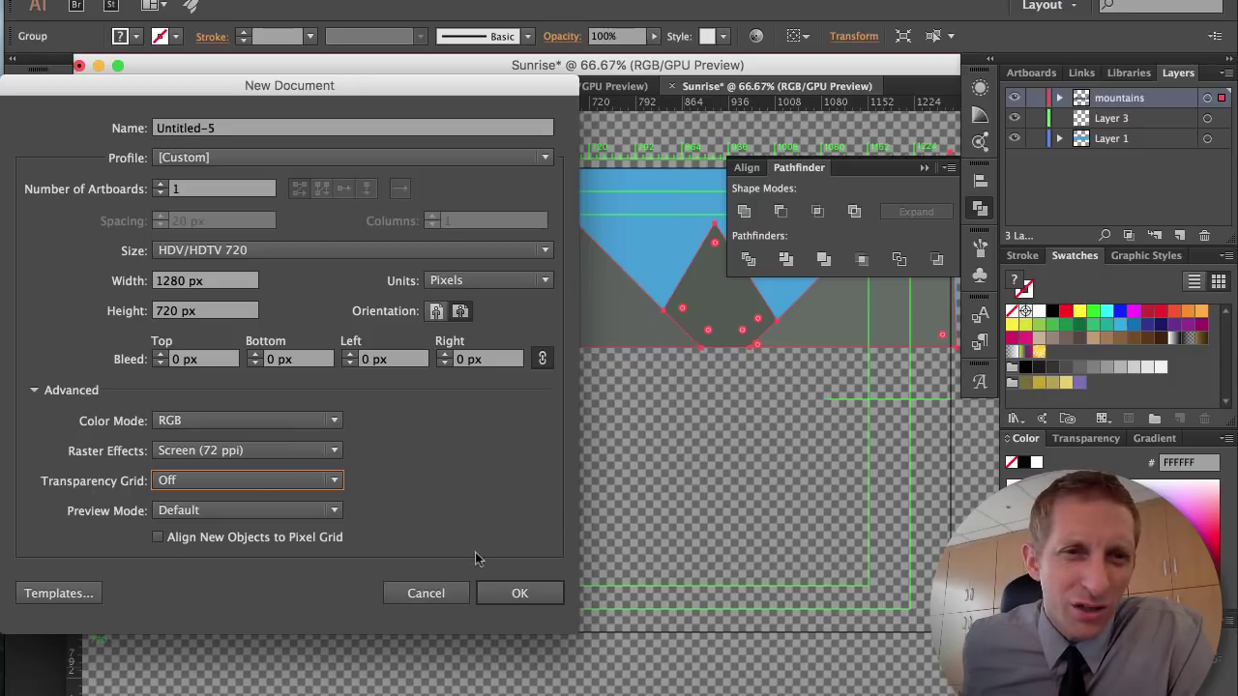
{"action": "left_click", "coordinate": [199, 511]}
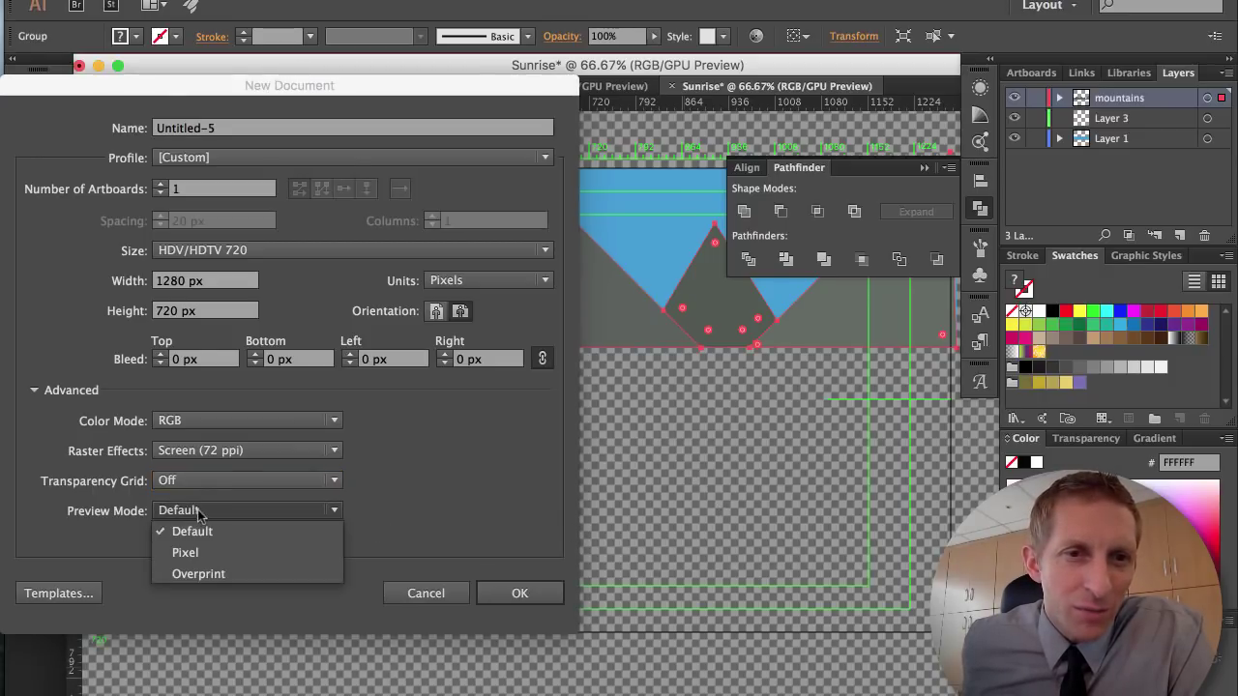
{"action": "left_click", "coordinate": [349, 527]}
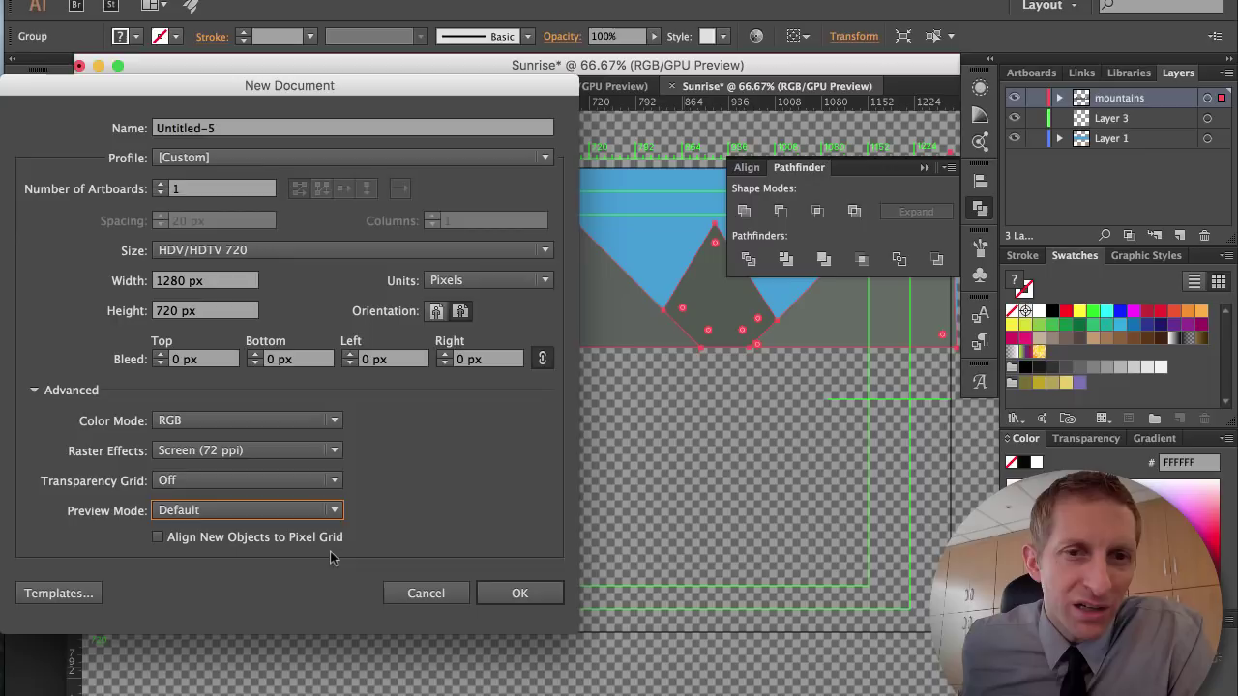
{"action": "left_click", "coordinate": [498, 608]}
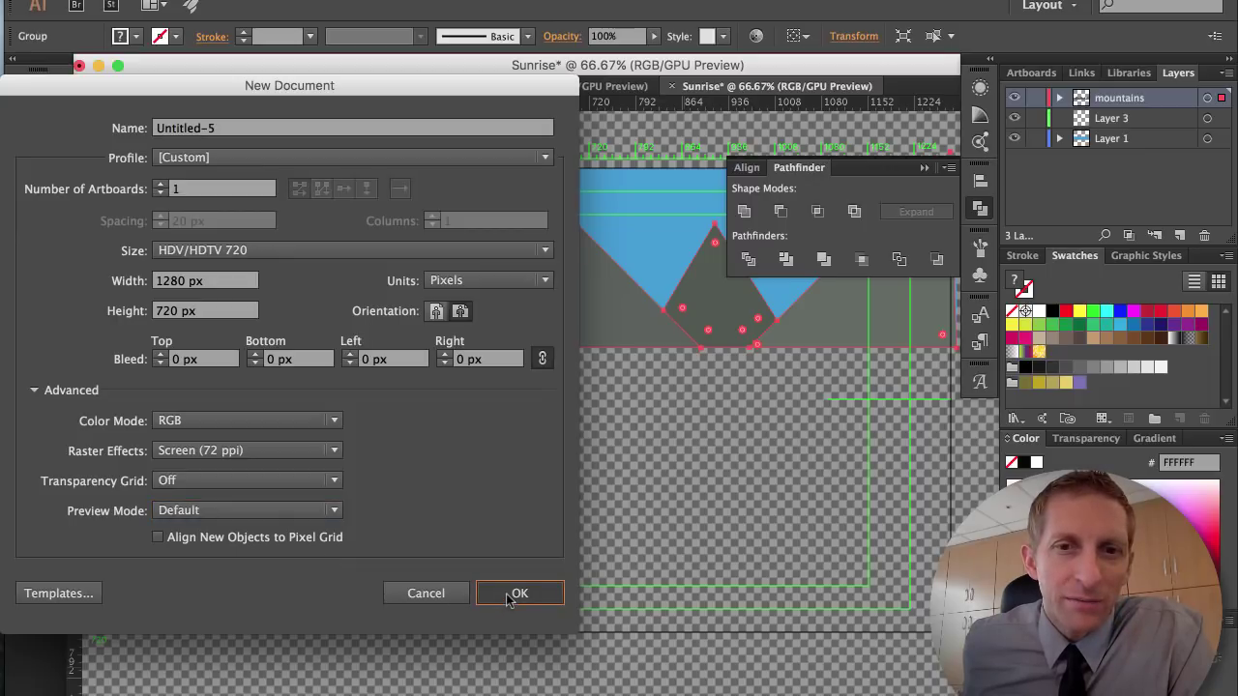
{"action": "left_click", "coordinate": [510, 596]}
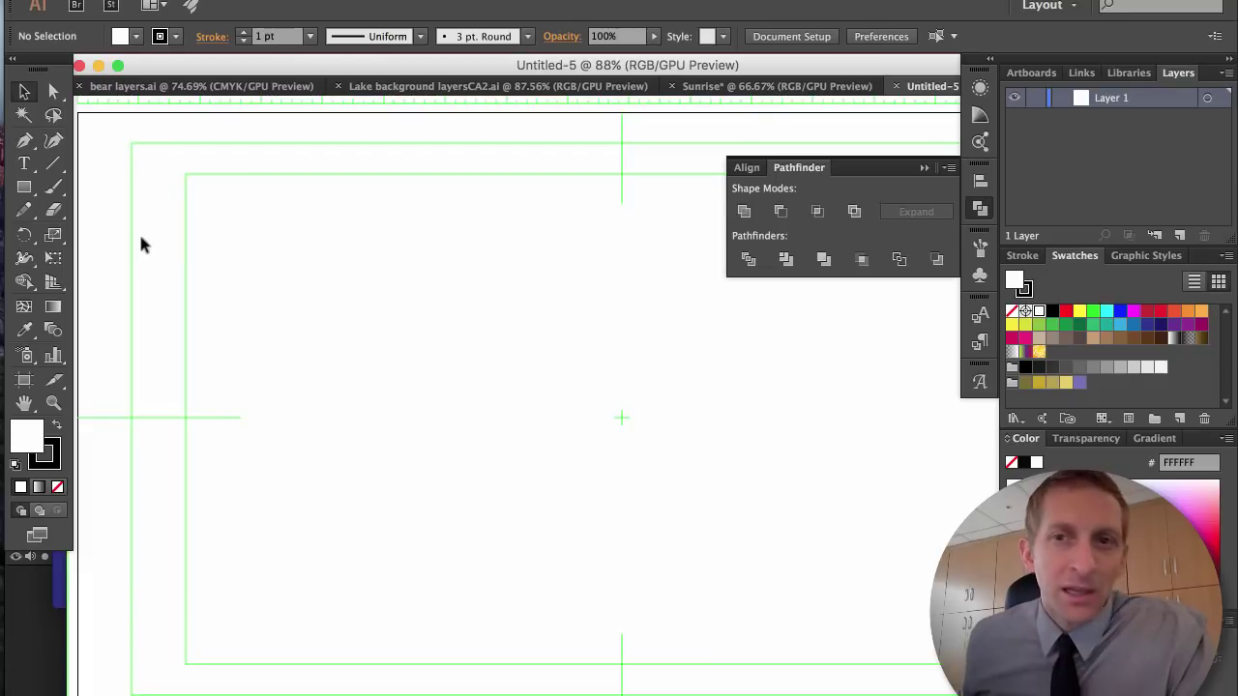
Fit the whole artboard in view and move the floating Pathfinder panel clear of it.
{"action": "key", "text": "super+r"}
{"action": "key", "text": "super+minus"}
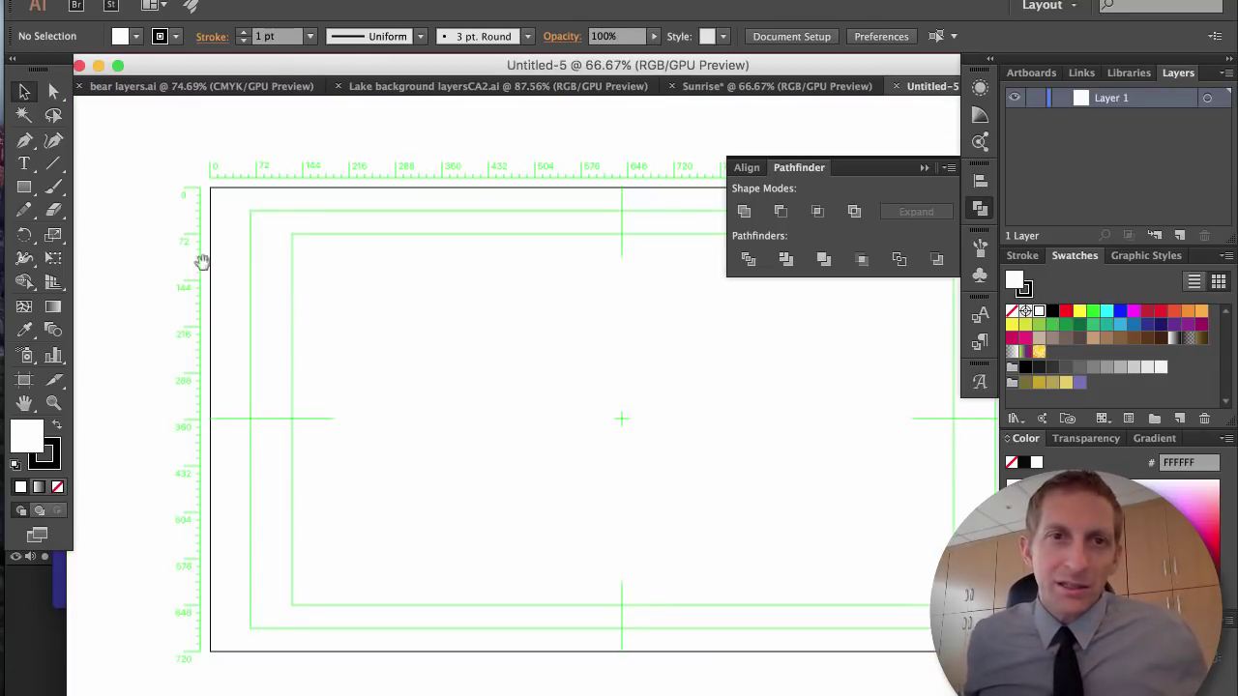
{"action": "left_click_drag", "start_coordinate": [385, 282], "coordinate": [308, 268]}
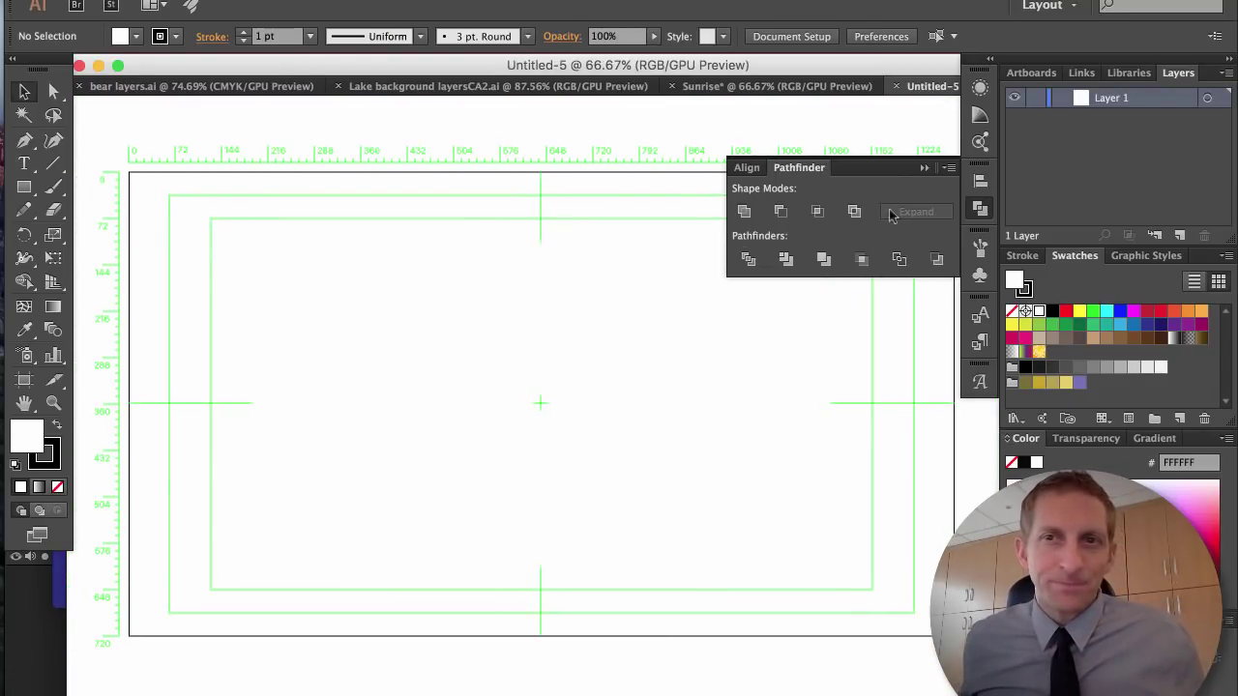
{"action": "left_click_drag", "start_coordinate": [822, 160], "coordinate": [1119, 171]}
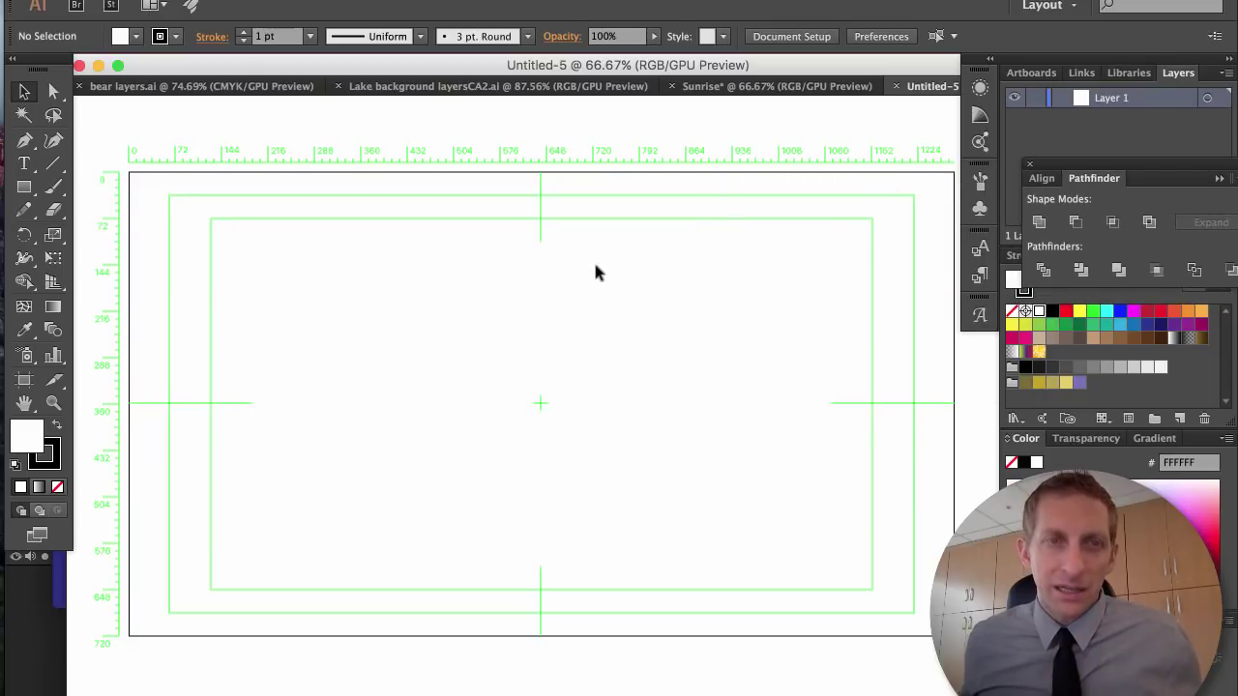
Draw a full-width rectangle from the artboard's top edge down to about 288 px for the sky.
{"action": "left_click", "coordinate": [24, 187]}
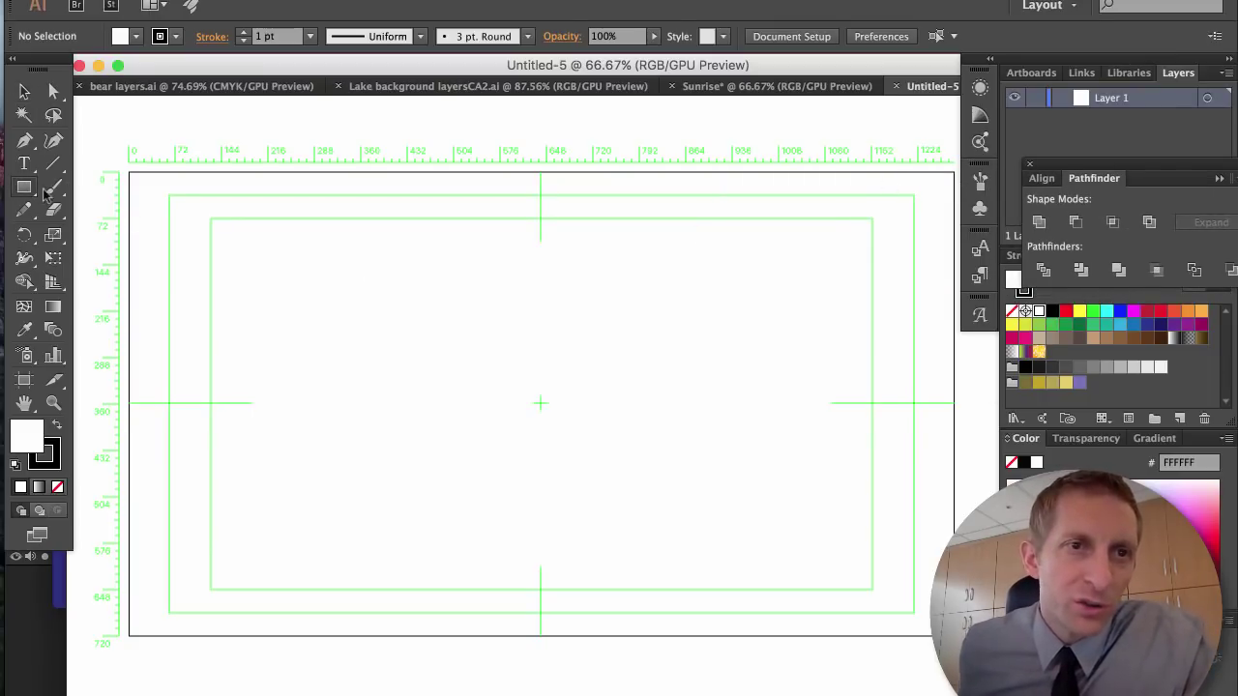
{"action": "left_click_drag", "start_coordinate": [129, 172], "coordinate": [953, 358]}
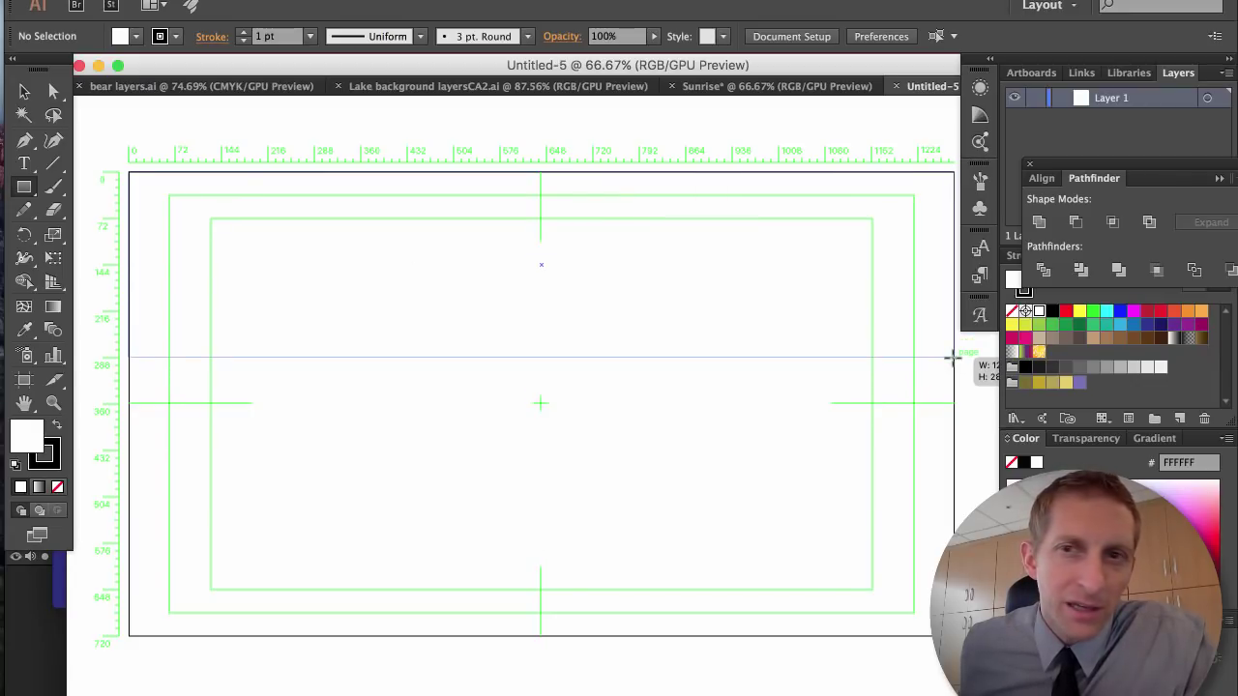
{"action": "left_click_drag", "start_coordinate": [953, 358], "coordinate": [953, 357]}
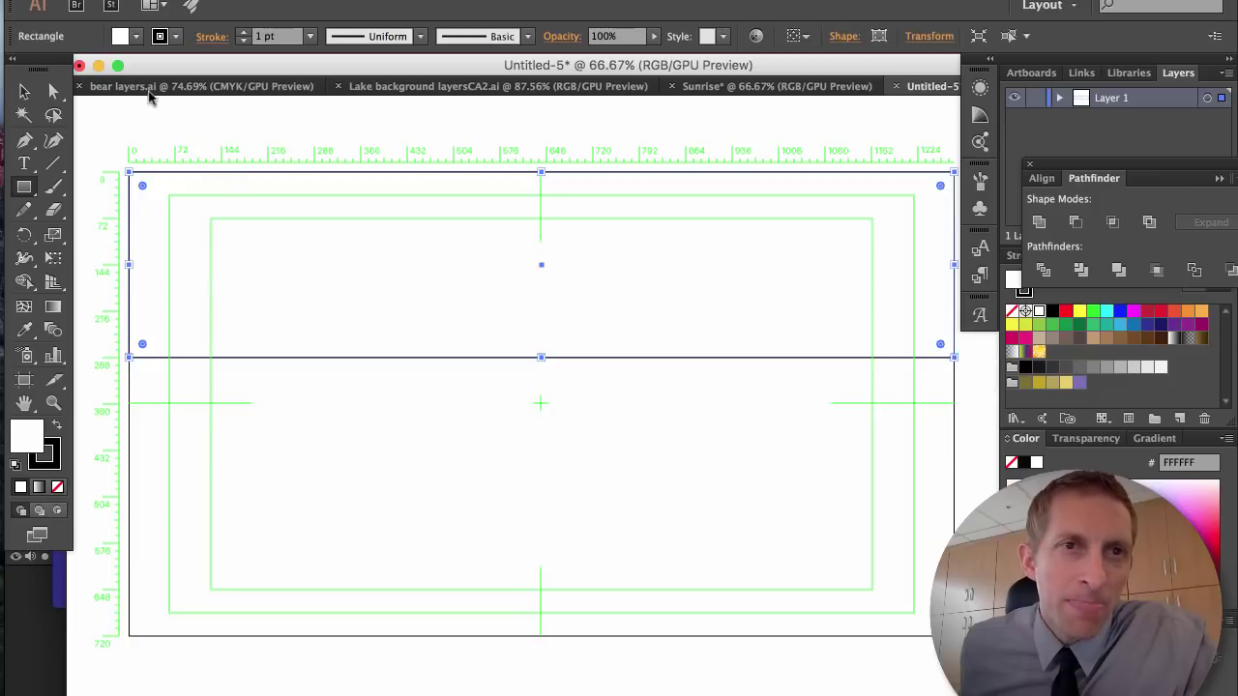
Fill the sky rectangle with the blue colour 3FA4E8.
{"action": "left_click", "coordinate": [131, 36]}
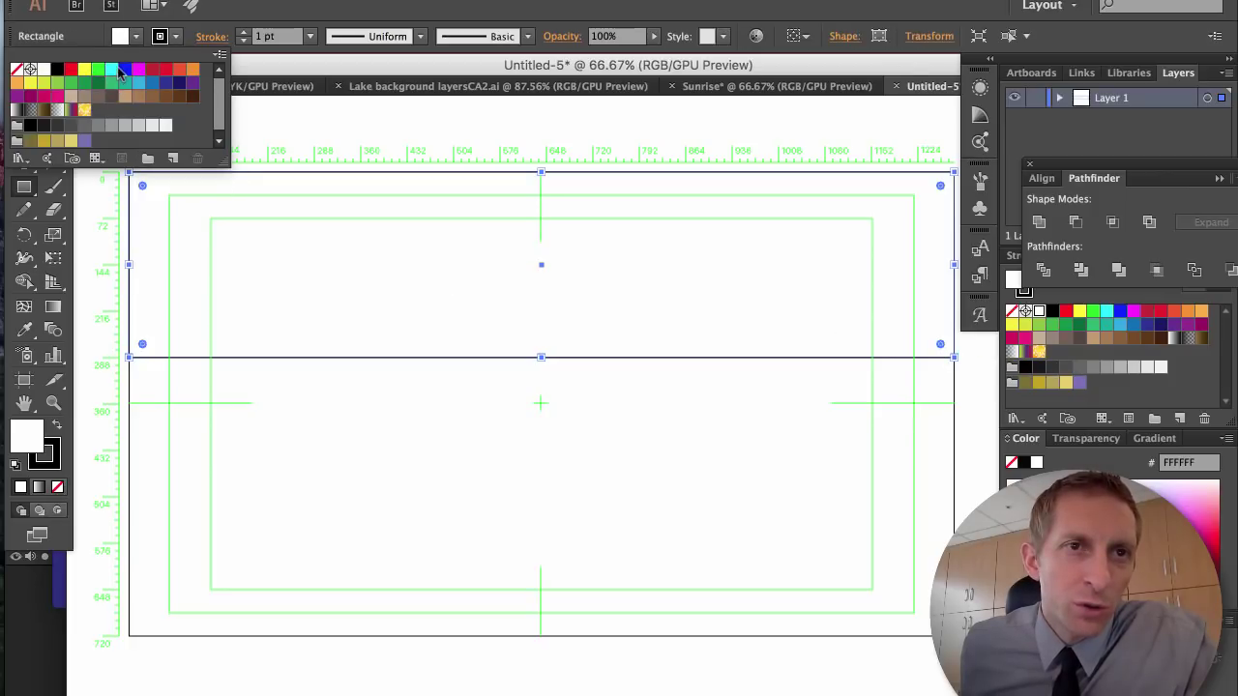
{"action": "left_click", "coordinate": [113, 76]}
{"action": "double_click", "coordinate": [29, 435]}
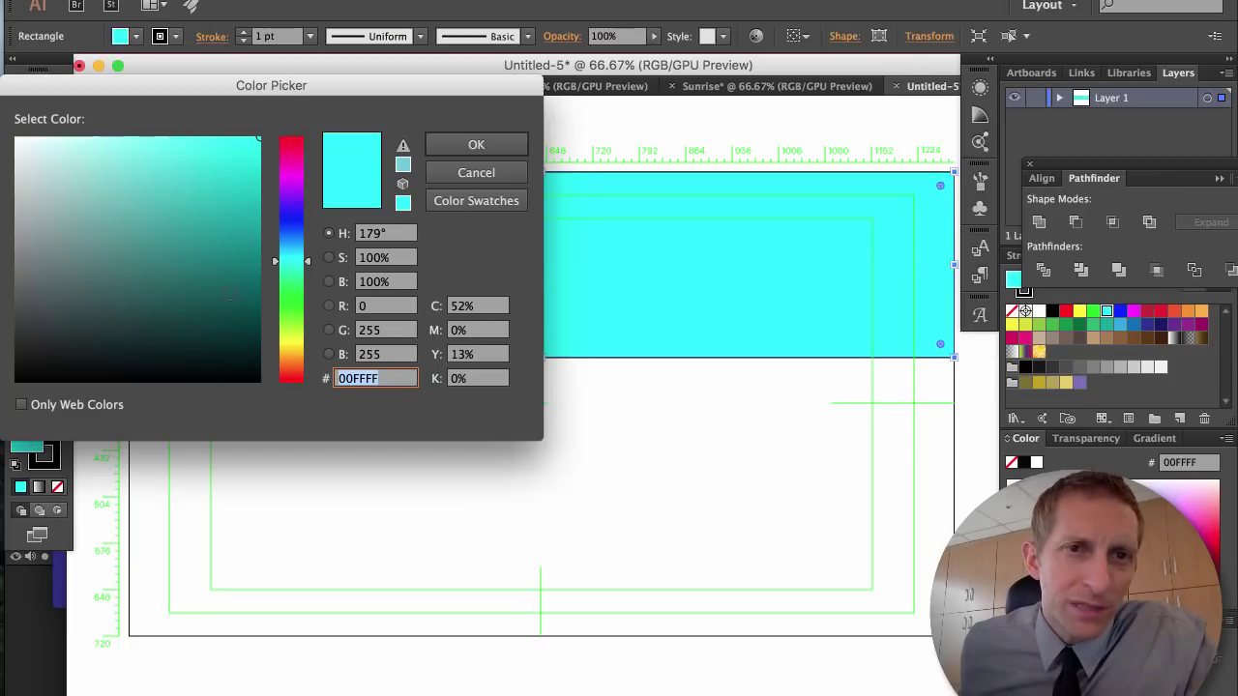
{"action": "left_click", "coordinate": [214, 256]}
{"action": "mouse_move", "coordinate": [195, 239]}
{"action": "left_mouse_down"}
{"action": "mouse_move", "coordinate": [135, 199]}
{"action": "mouse_move", "coordinate": [108, 198]}
{"action": "left_mouse_up"}
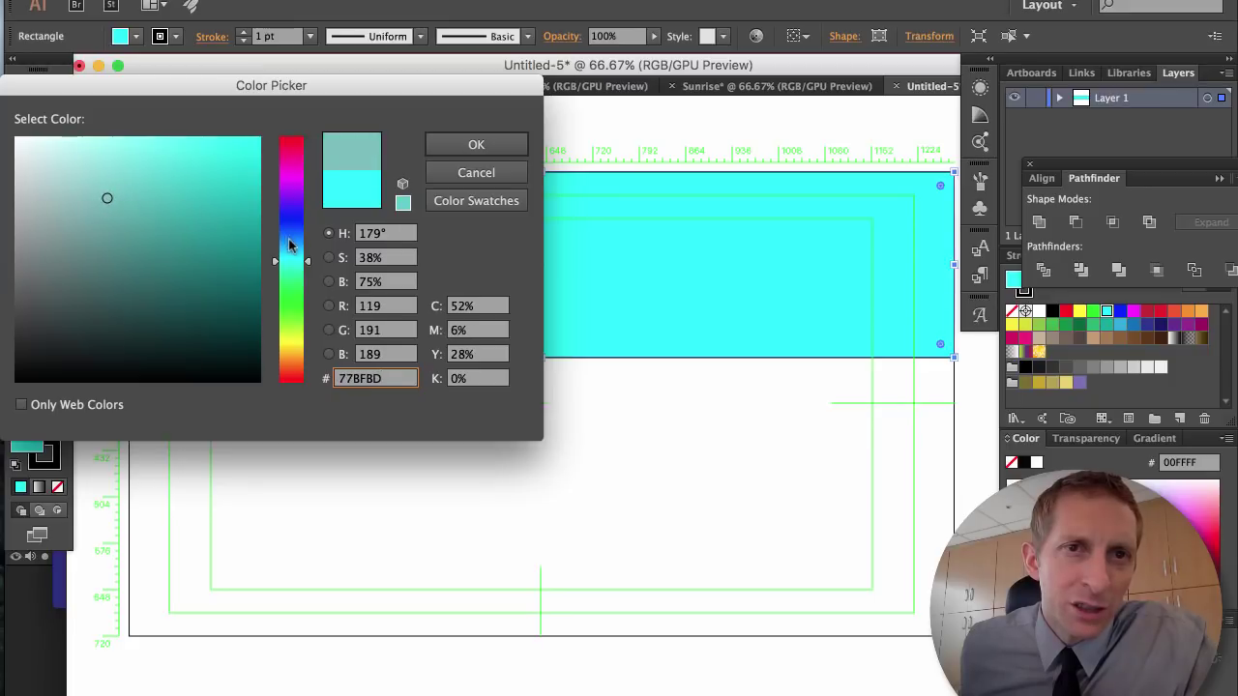
{"action": "left_click_drag", "start_coordinate": [288, 246], "coordinate": [288, 242]}
{"action": "mouse_move", "coordinate": [158, 196]}
{"action": "left_mouse_down"}
{"action": "mouse_move", "coordinate": [183, 207]}
{"action": "mouse_move", "coordinate": [196, 158]}
{"action": "left_mouse_up"}
{"action": "left_click", "coordinate": [452, 152]}
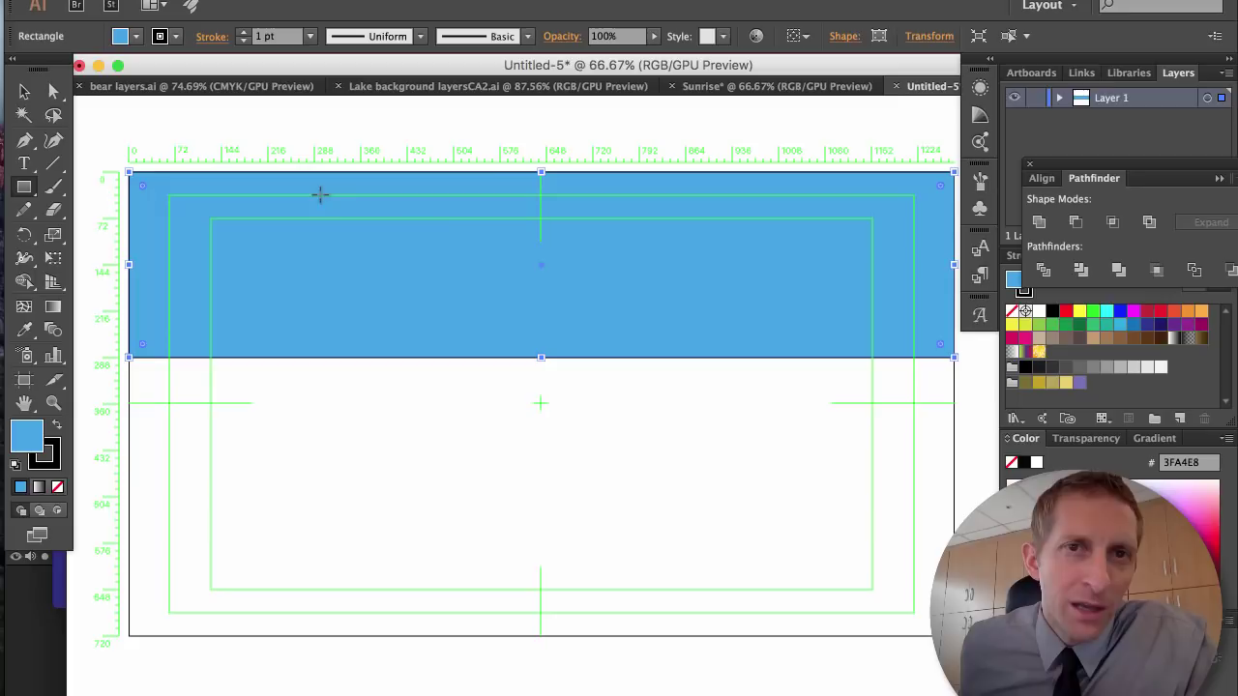
Remove the stroke from the blue sky rectangle.
{"action": "left_click", "coordinate": [175, 39]}
{"action": "left_click", "coordinate": [18, 70]}
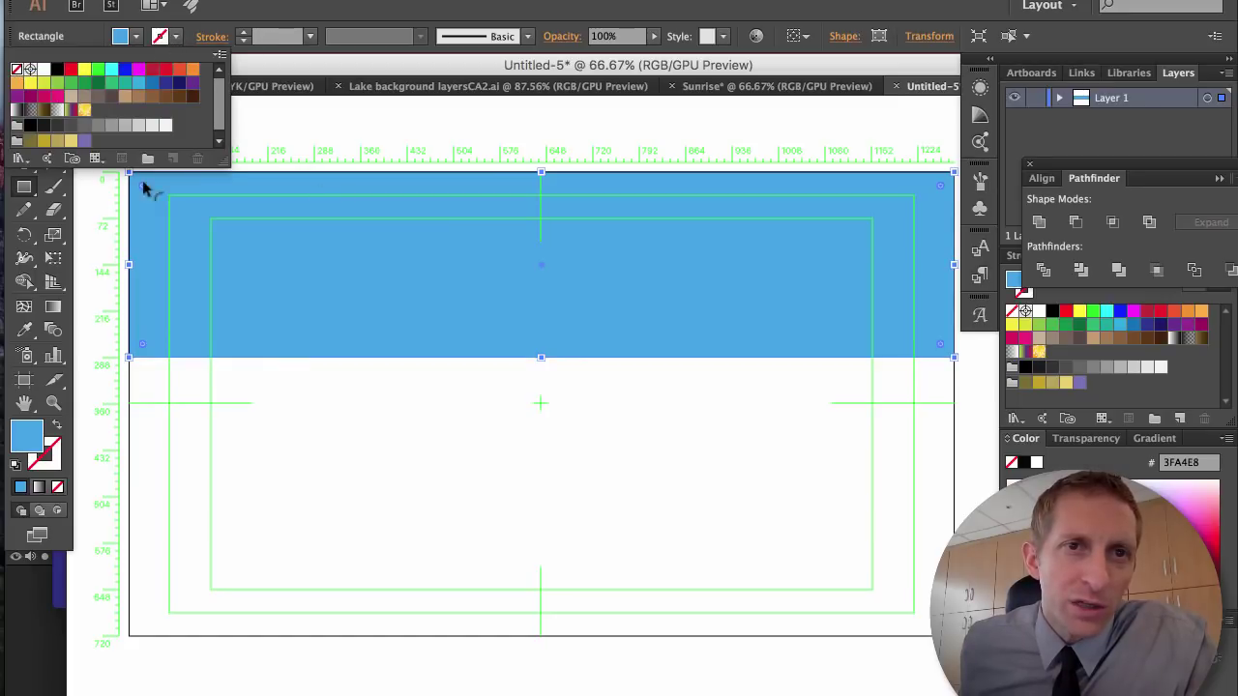
{"action": "left_click", "coordinate": [382, 677]}
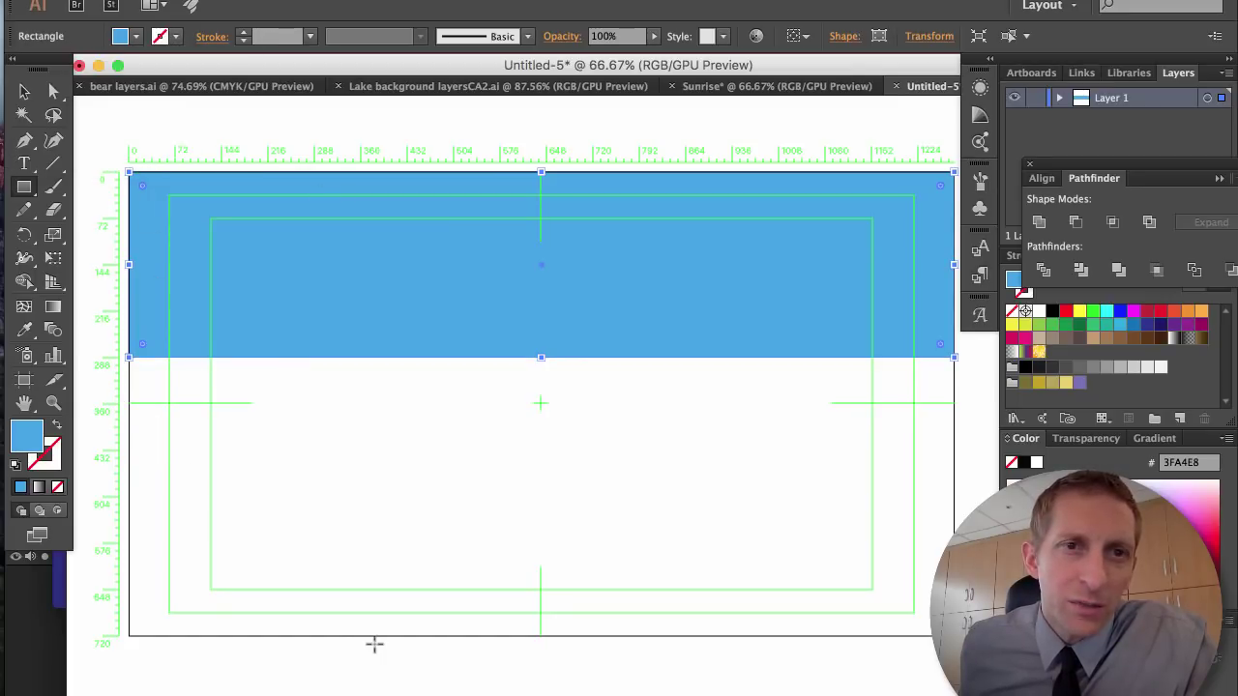
{"action": "left_click", "coordinate": [349, 664]}
{"action": "left_click", "coordinate": [600, 397]}
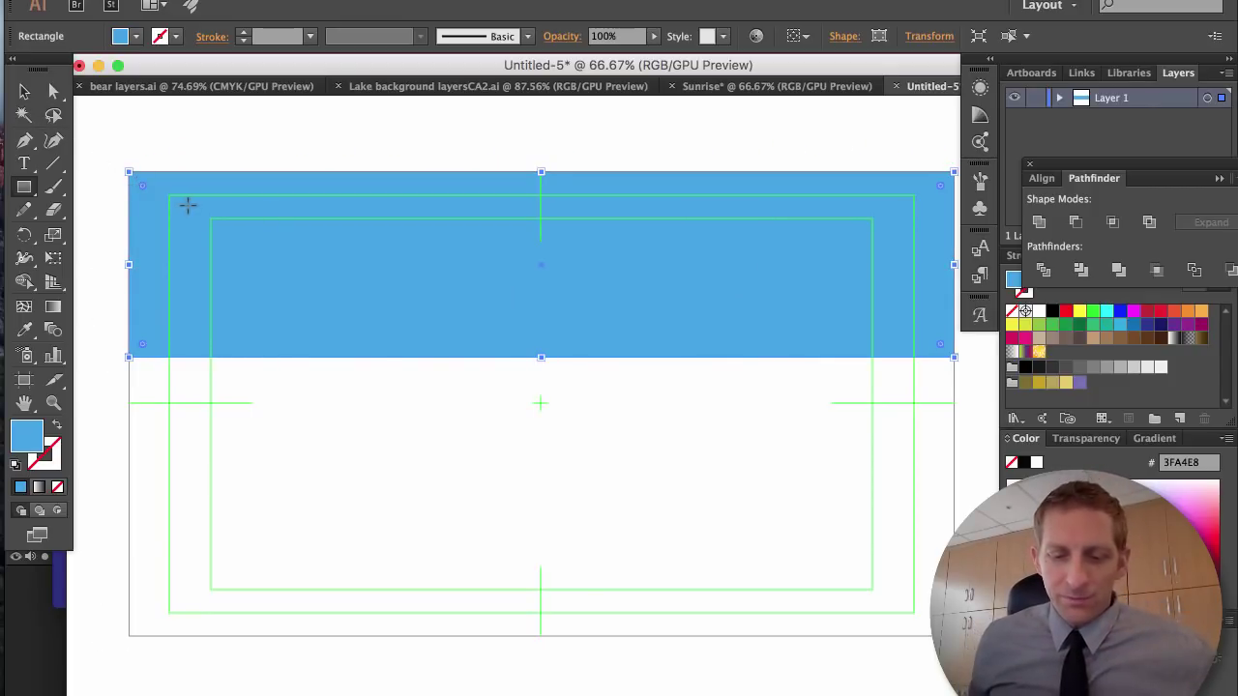
Try making a copy of the blue rectangle directly below the original and delete the copy.
{"action": "key", "text": "super+shift+b"}
{"action": "key", "text": "v"}
{"action": "key", "text": "super+r"}
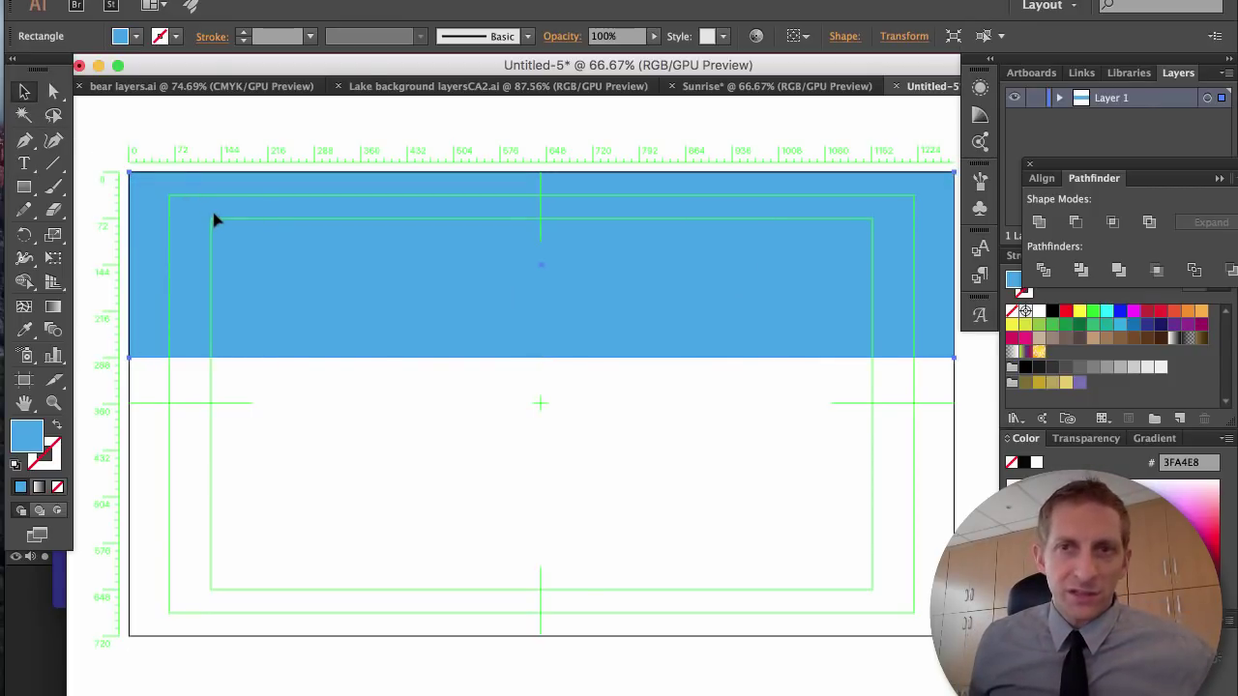
{"action": "left_click_drag", "start_coordinate": [215, 221], "coordinate": [304, 420]}
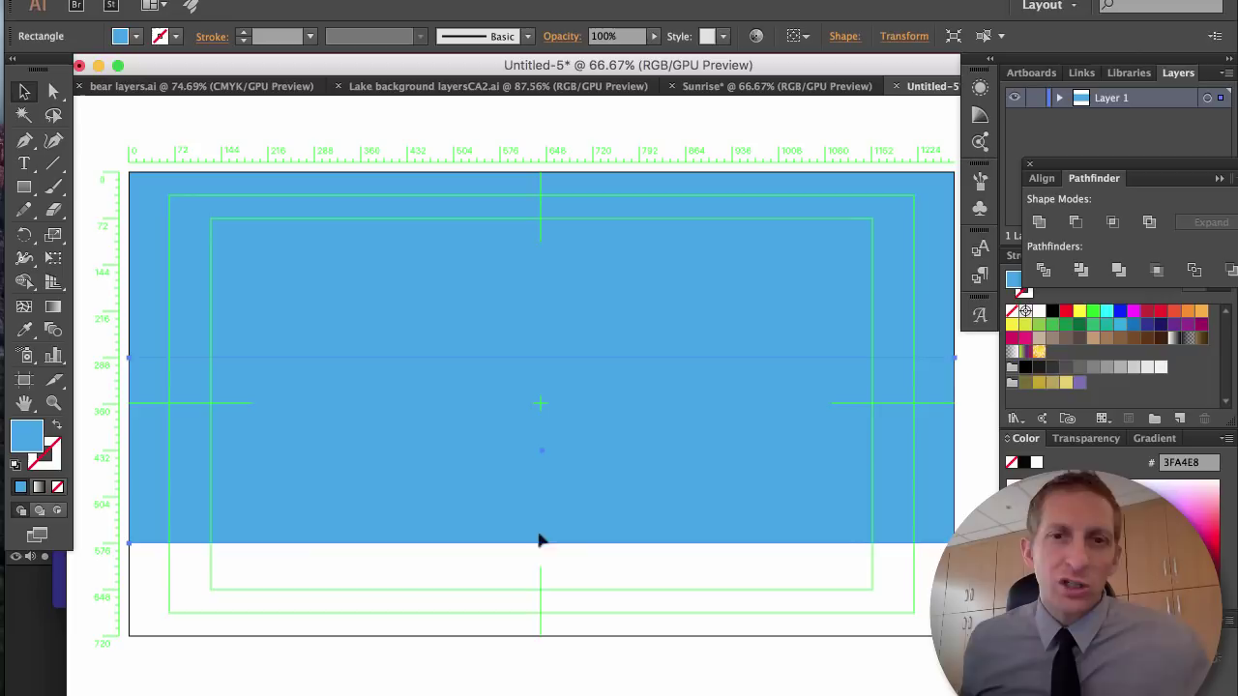
{"action": "key", "text": "Delete"}
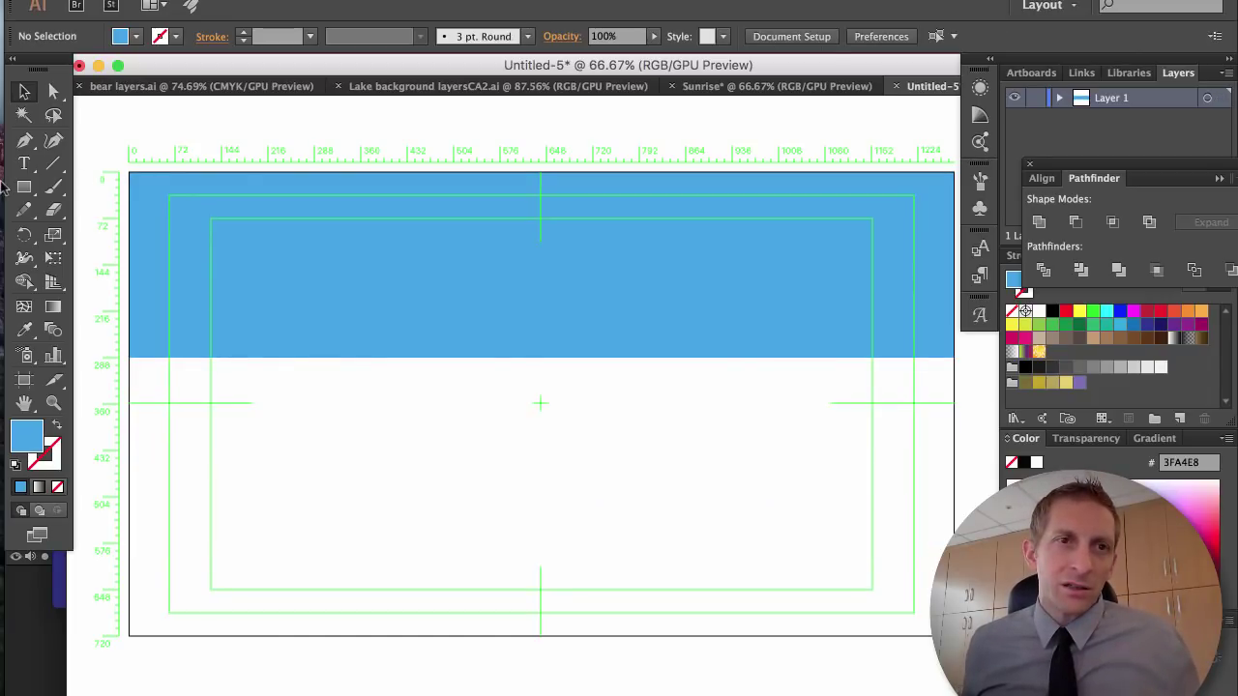
Draw a rectangle covering the artboard below the blue sky and fill it with bright green 4FDB5C.
{"action": "left_click", "coordinate": [32, 198]}
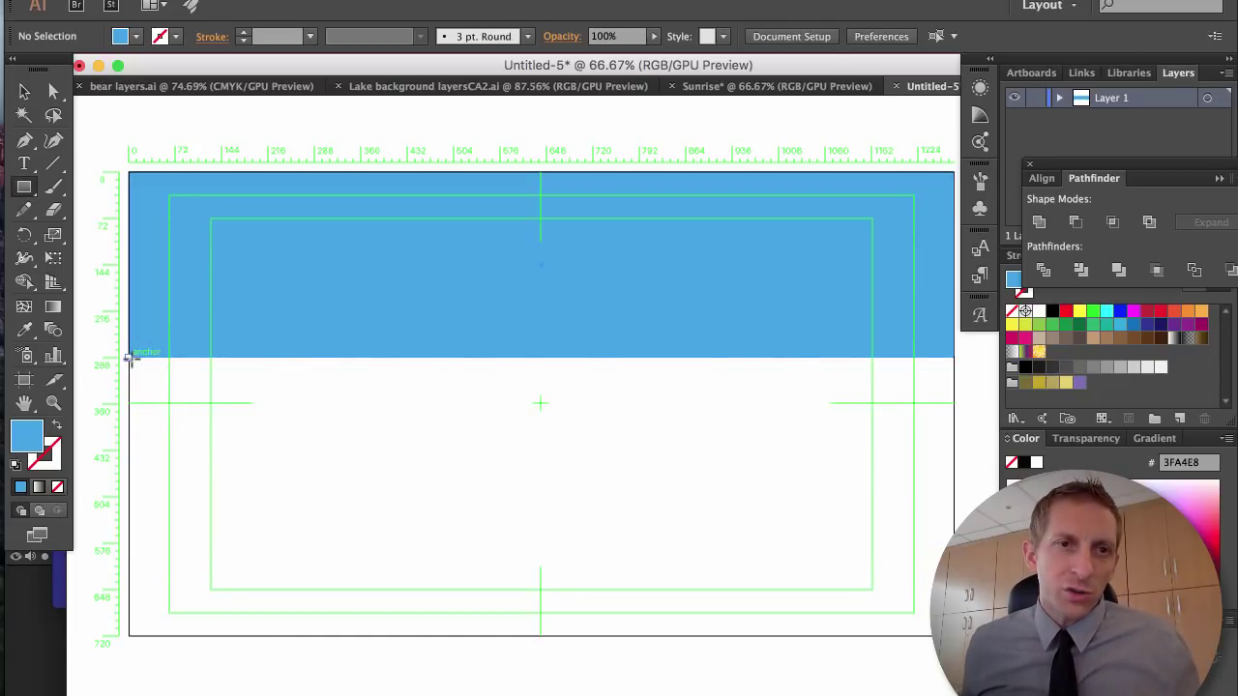
{"action": "left_click_drag", "start_coordinate": [129, 358], "coordinate": [954, 637]}
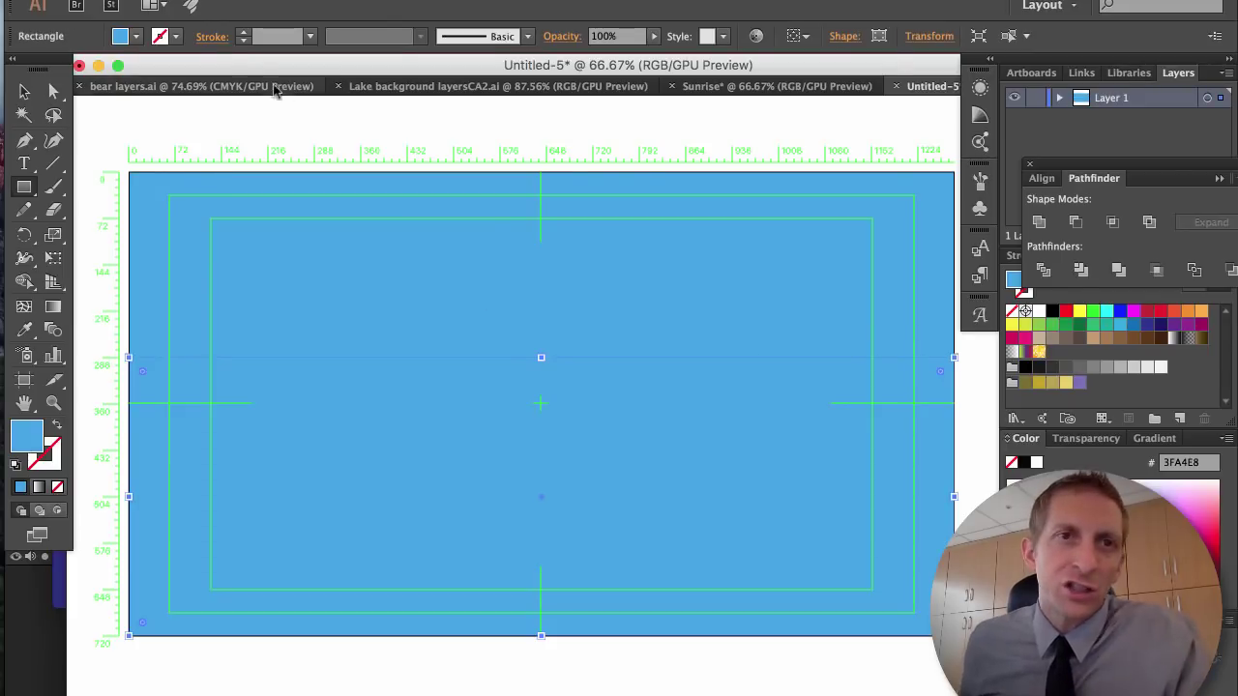
{"action": "left_click", "coordinate": [120, 35]}
{"action": "left_click", "coordinate": [69, 86]}
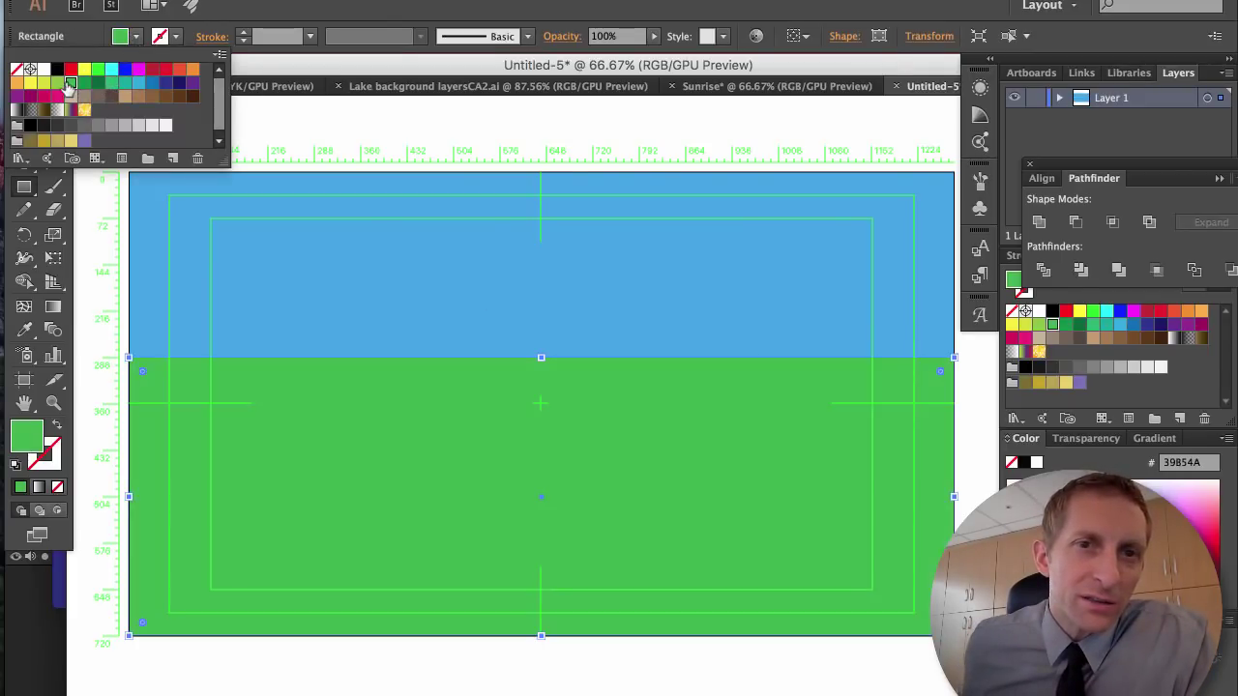
{"action": "left_click", "coordinate": [57, 83]}
{"action": "left_click", "coordinate": [67, 85]}
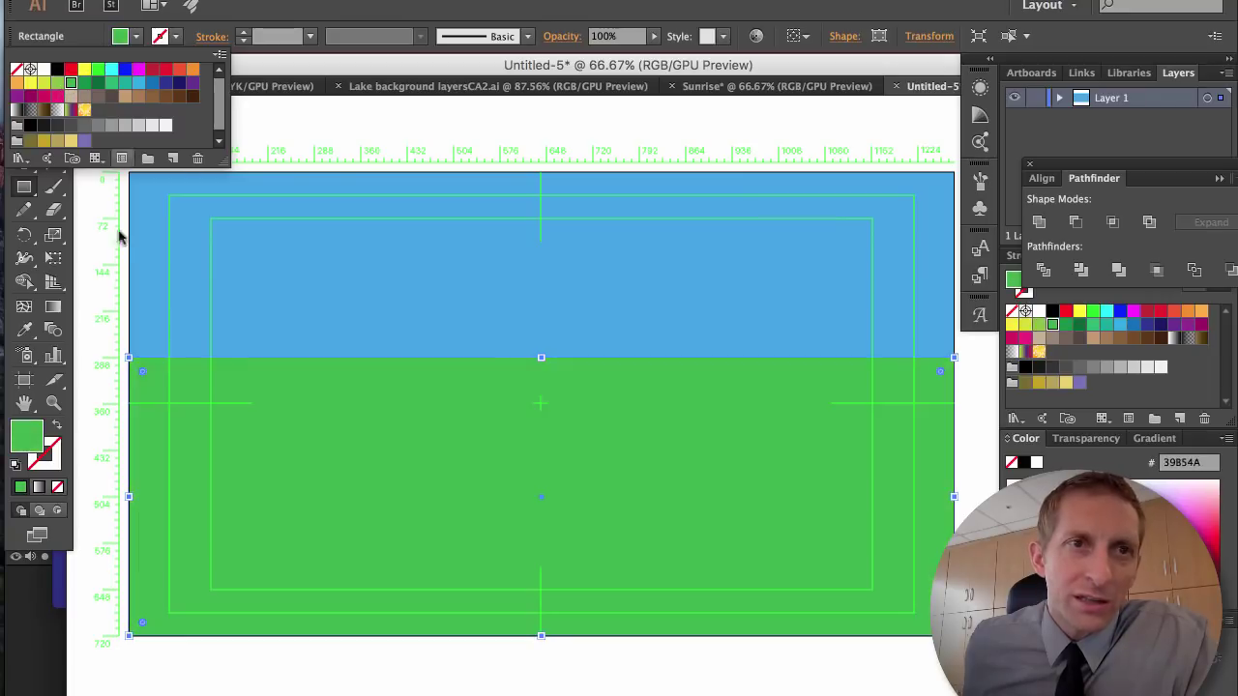
{"action": "double_click", "coordinate": [28, 435]}
{"action": "left_click_drag", "start_coordinate": [133, 204], "coordinate": [172, 171]}
{"action": "left_click", "coordinate": [465, 151]}
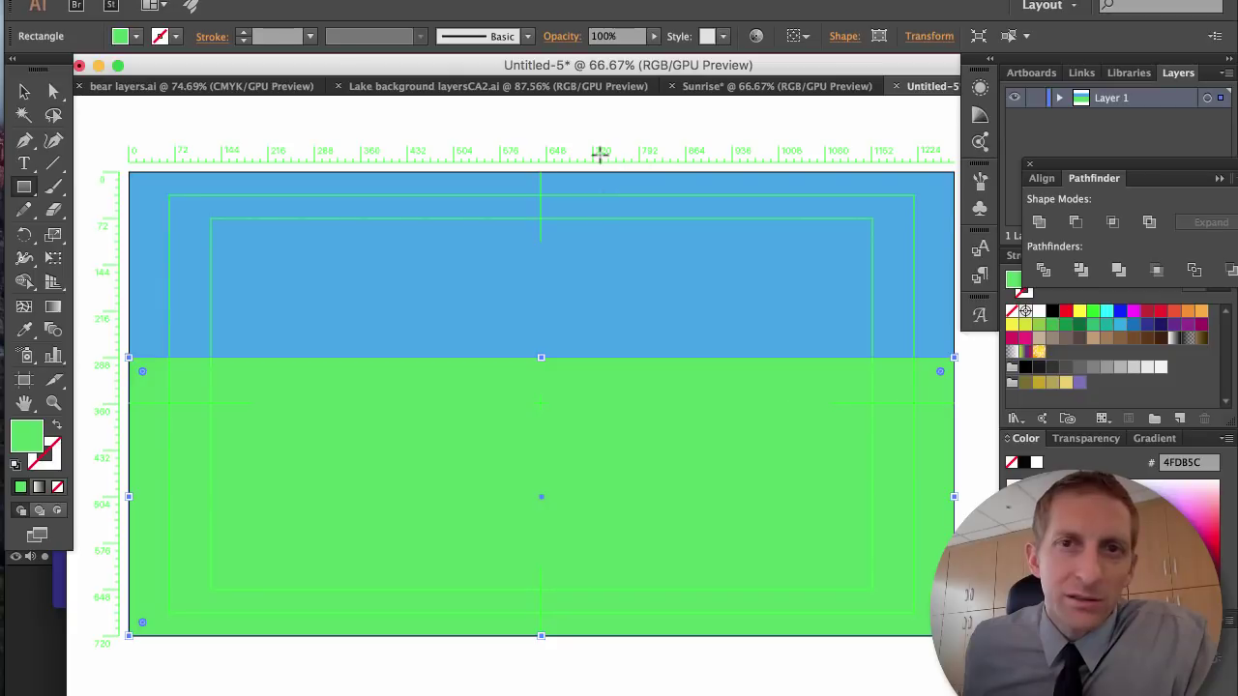
Check the artwork with nothing selected and the rulers hidden, then reselect the green rectangle and restore the rulers.
{"action": "key", "text": "v"}
{"action": "left_click", "coordinate": [544, 127]}
{"action": "key", "text": "super+r"}
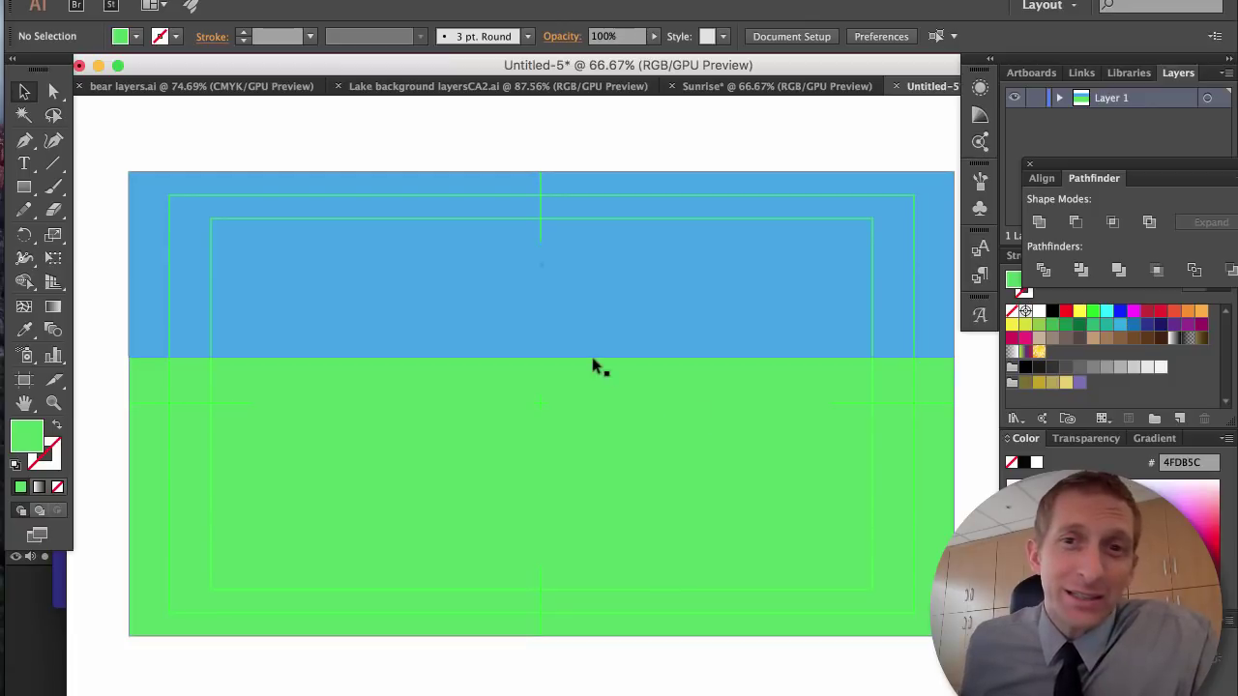
{"action": "left_click", "coordinate": [622, 447]}
{"action": "key", "text": "super+r"}
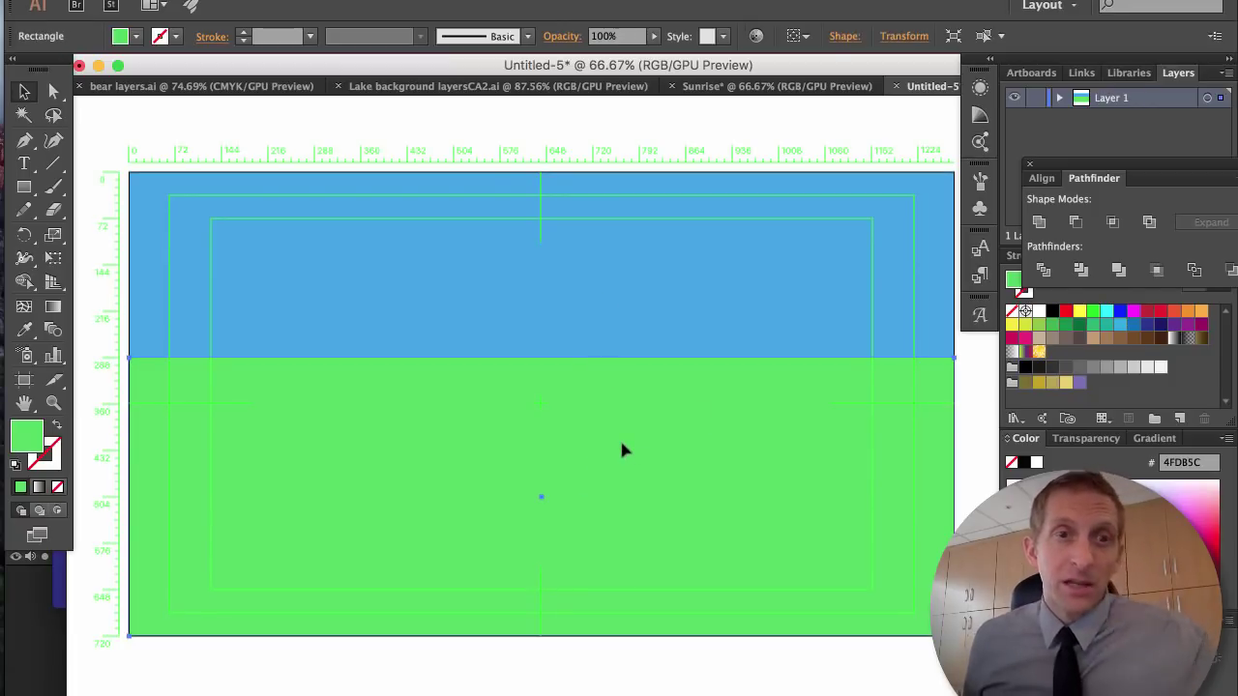
Cut the green rectangle and paste it in the same place on a new layer named Grass.
{"action": "key", "text": "Delete"}
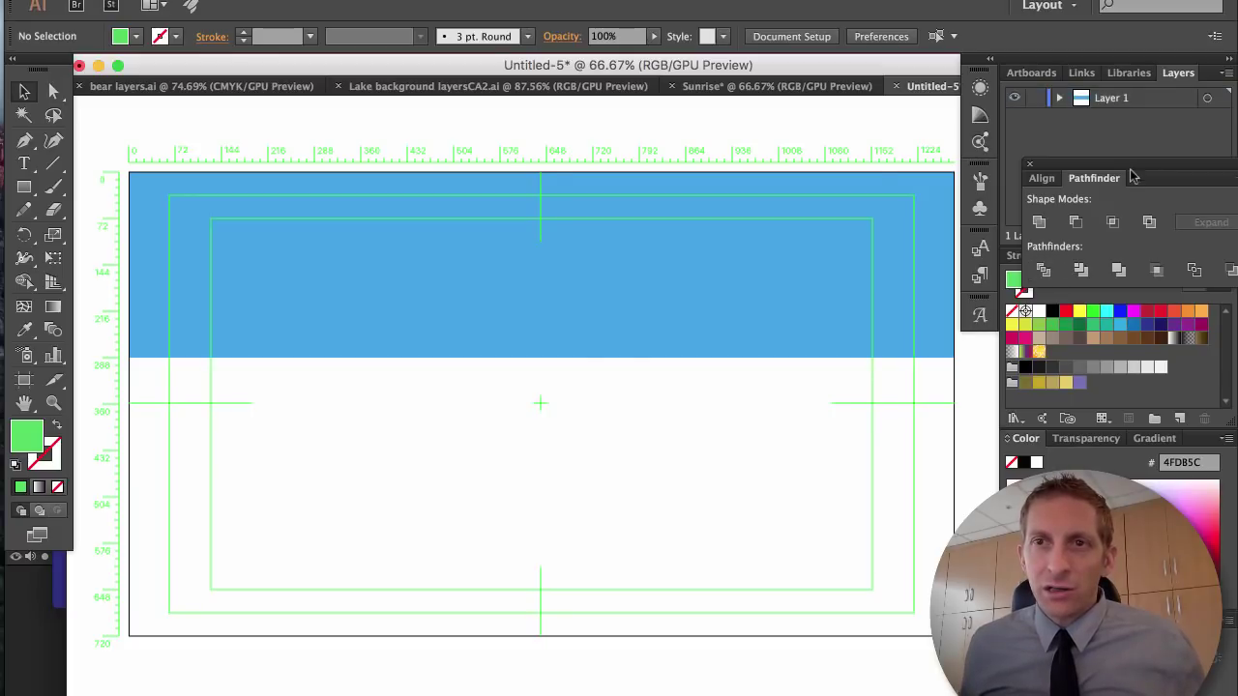
{"action": "left_click_drag", "start_coordinate": [1133, 177], "coordinate": [1151, 324]}
{"action": "left_click", "coordinate": [1179, 236]}
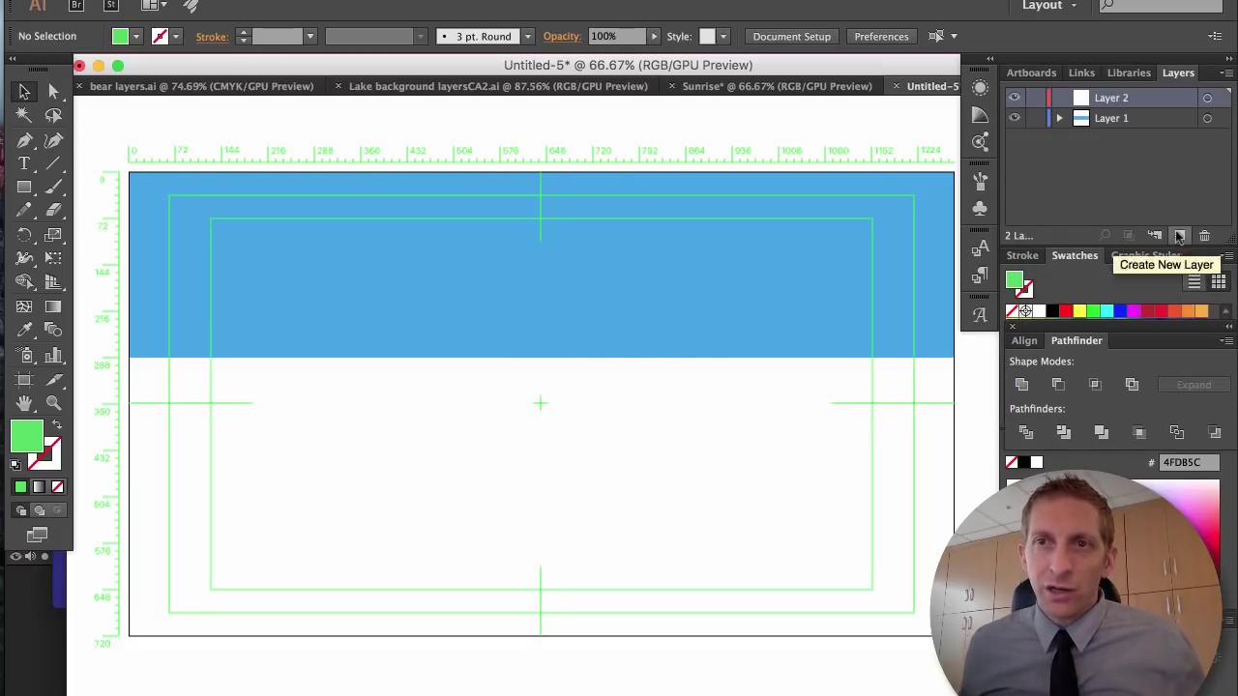
{"action": "double_click", "coordinate": [1113, 98]}
{"action": "type", "text": "C"}
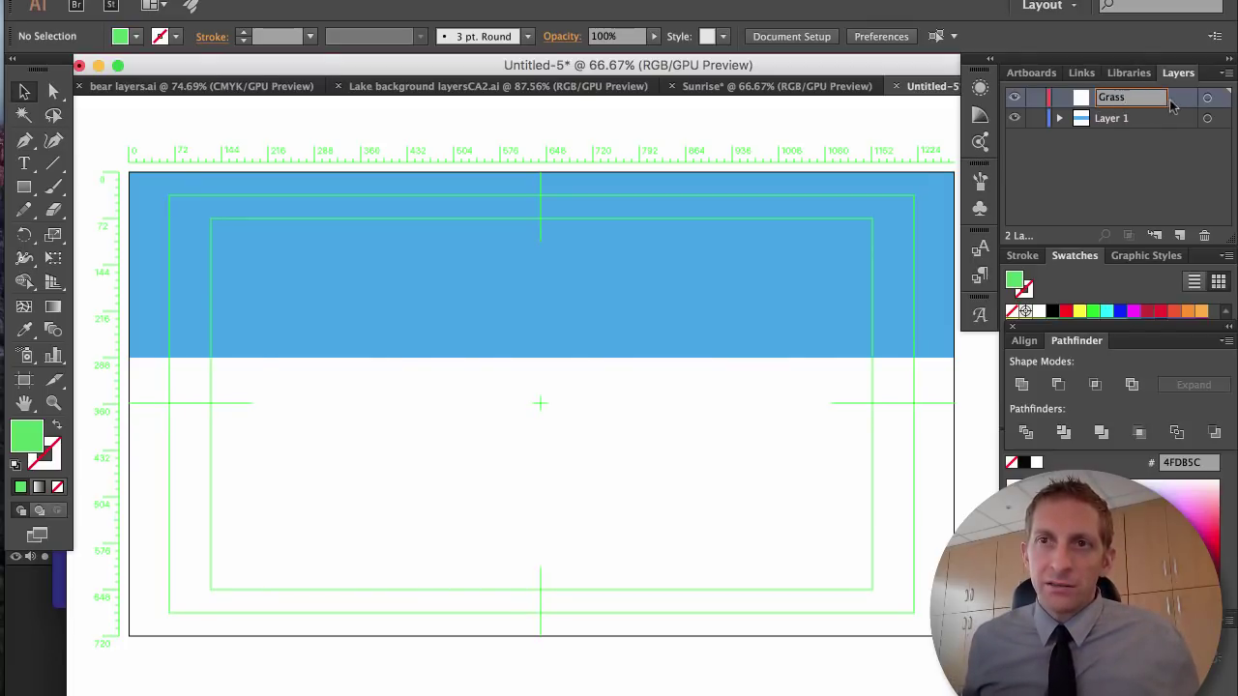
{"action": "type", "text": "rass"}
{"action": "key", "text": "Return"}
{"action": "key", "text": "super+f"}
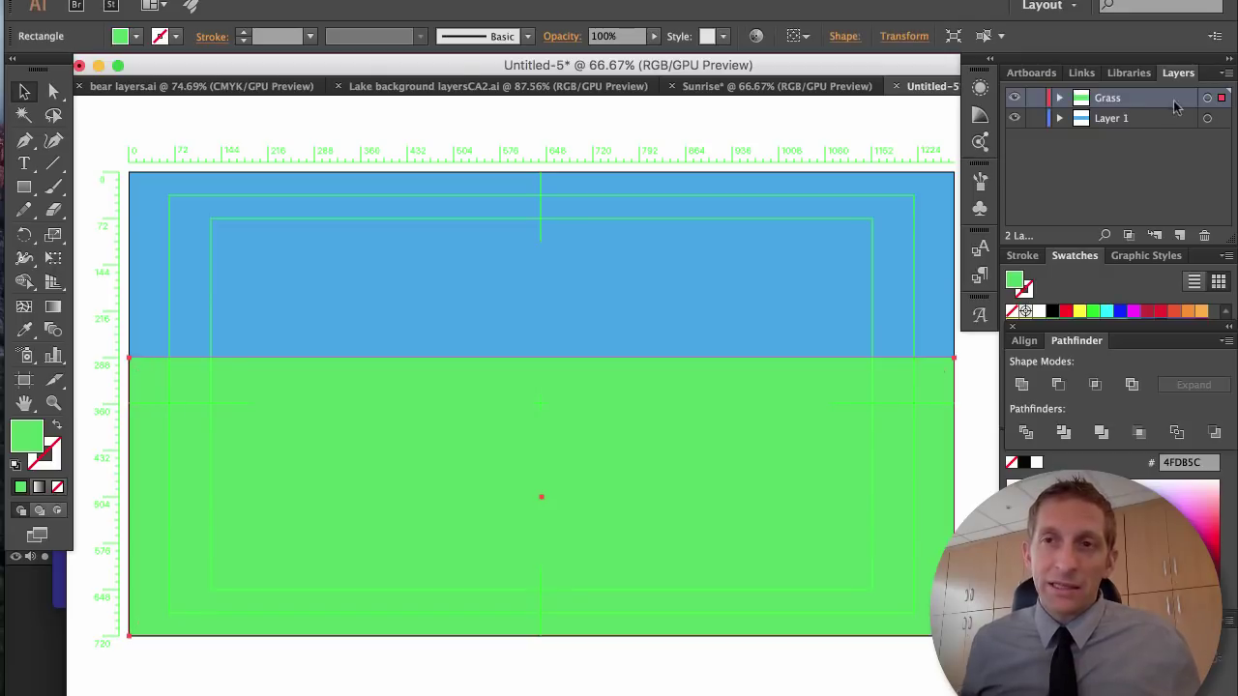
Rename Layer 1, which holds the blue rectangle, as Sky.
{"action": "double_click", "coordinate": [1115, 118]}
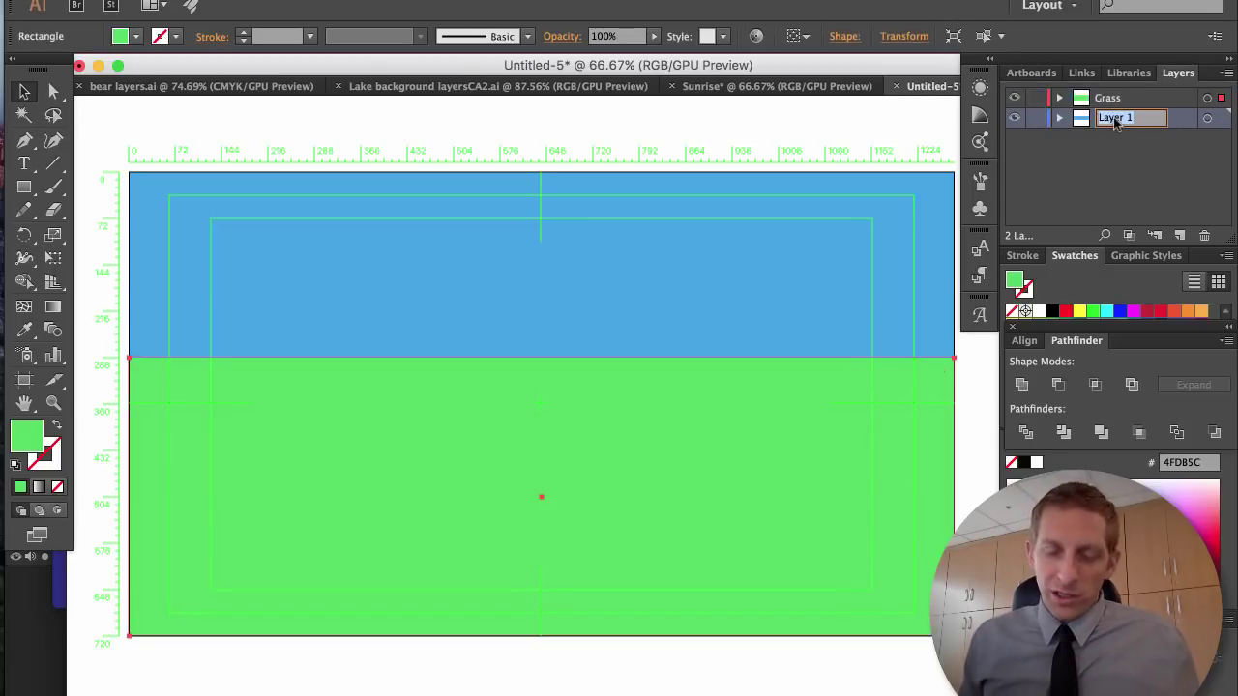
{"action": "type", "text": "K"}
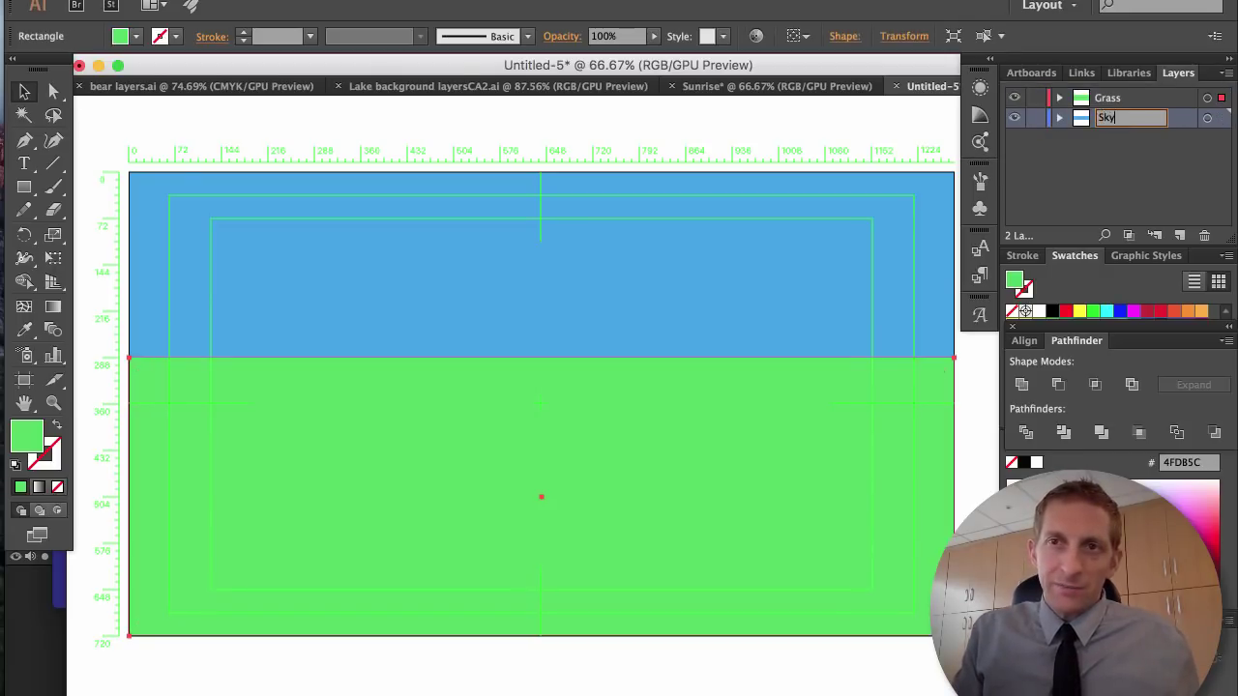
{"action": "type", "text": "ky"}
{"action": "key", "text": "Return"}
Add a new layer named Mountains between the Grass and Sky layers.
{"action": "left_click", "coordinate": [1181, 236]}
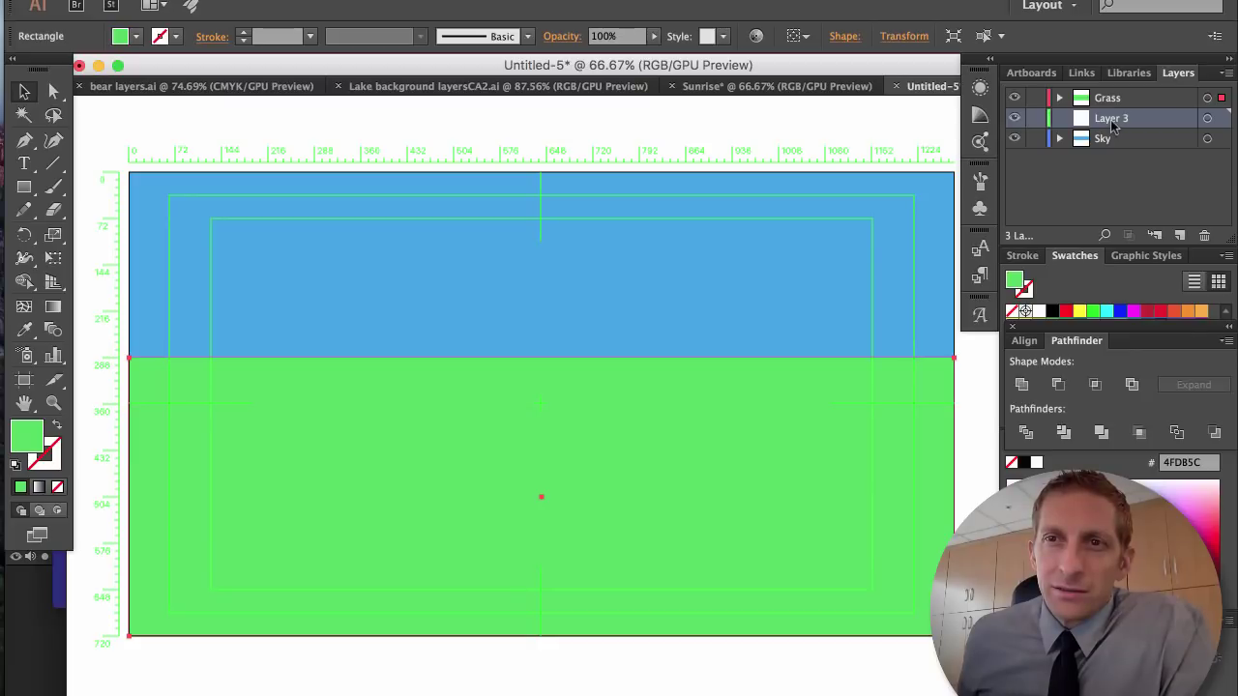
{"action": "double_click", "coordinate": [1112, 119]}
{"action": "type", "text": "Mountains"}
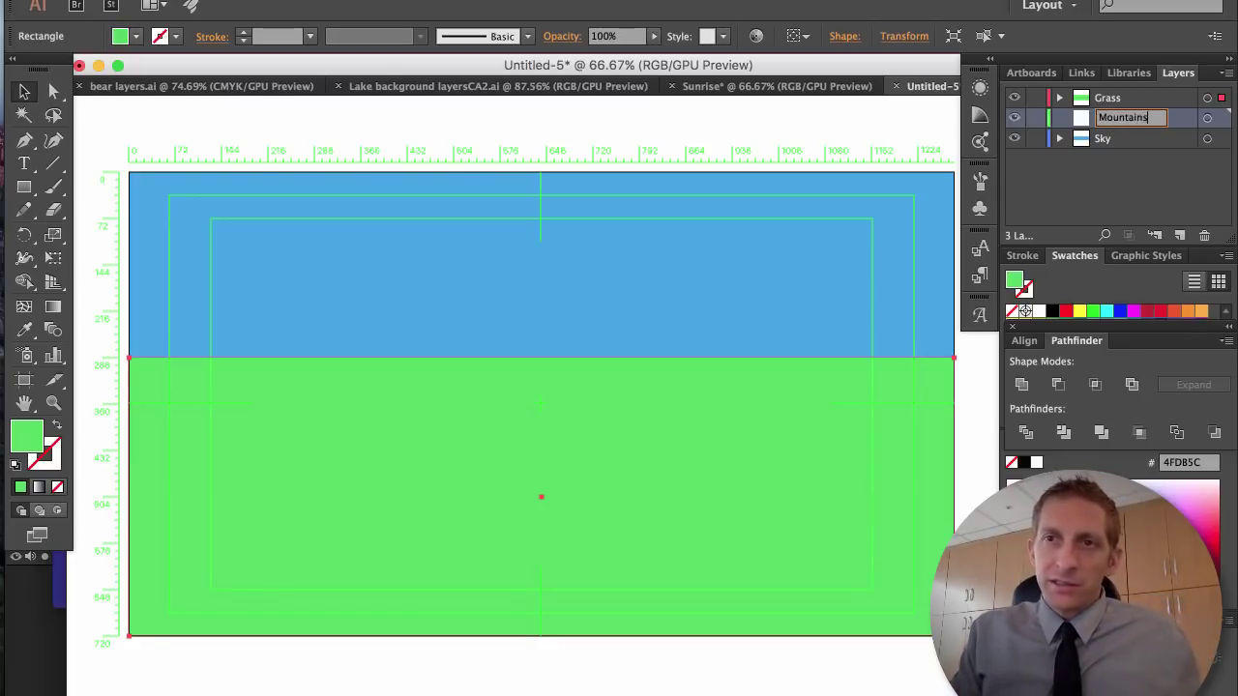
{"action": "key", "text": "Return"}
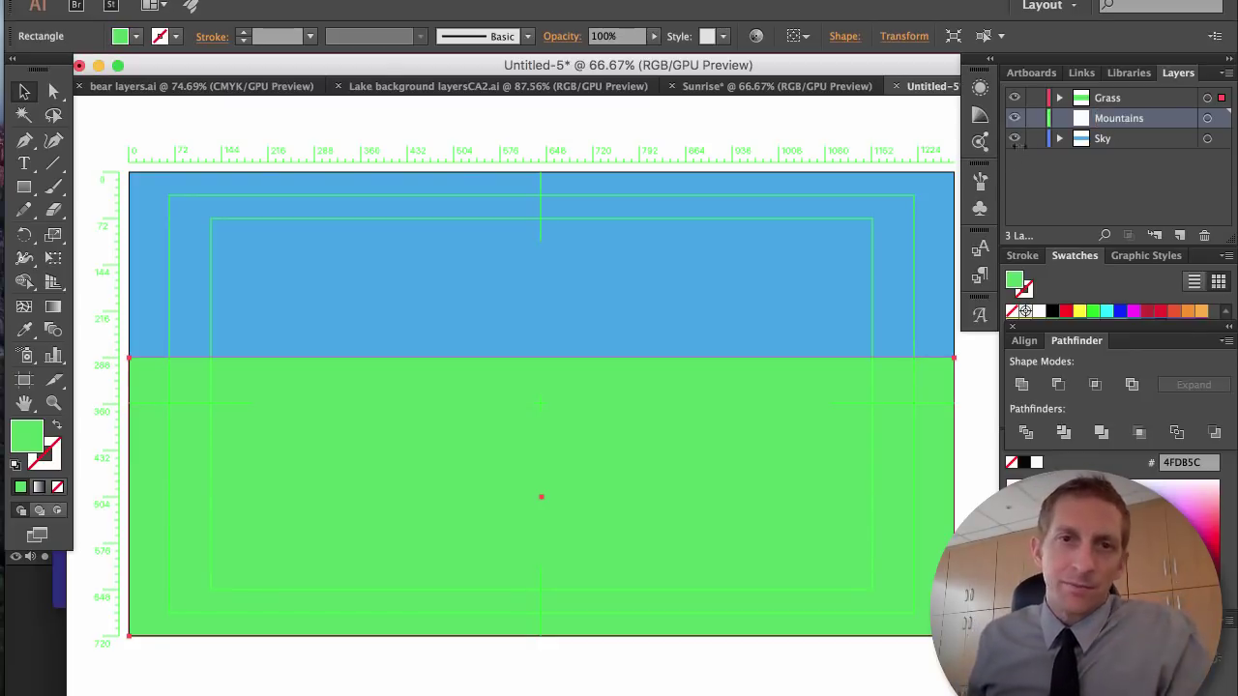
Lock the blue and green rectangles, along with the Sky and Grass layers that contain them.
{"action": "left_click", "coordinate": [171, 135]}
{"action": "key", "text": "super+r"}
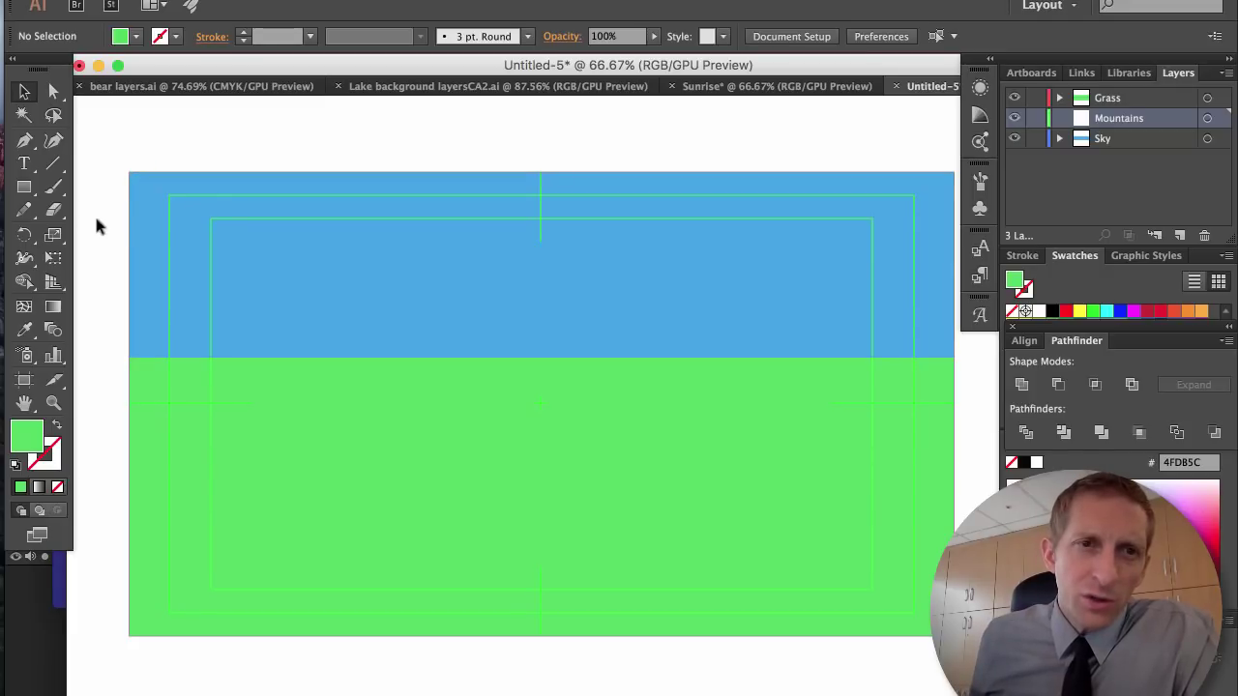
{"action": "key", "text": "super+a"}
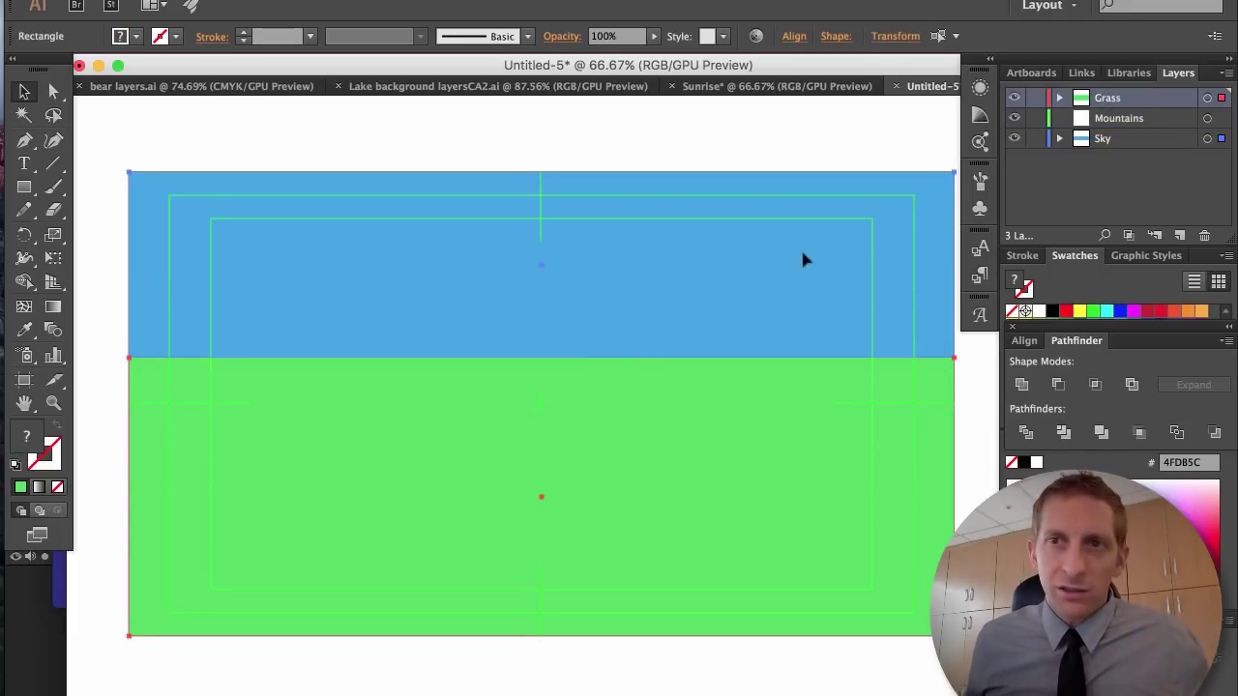
{"action": "key", "text": "super+shift+a"}
{"action": "left_click", "coordinate": [1059, 98]}
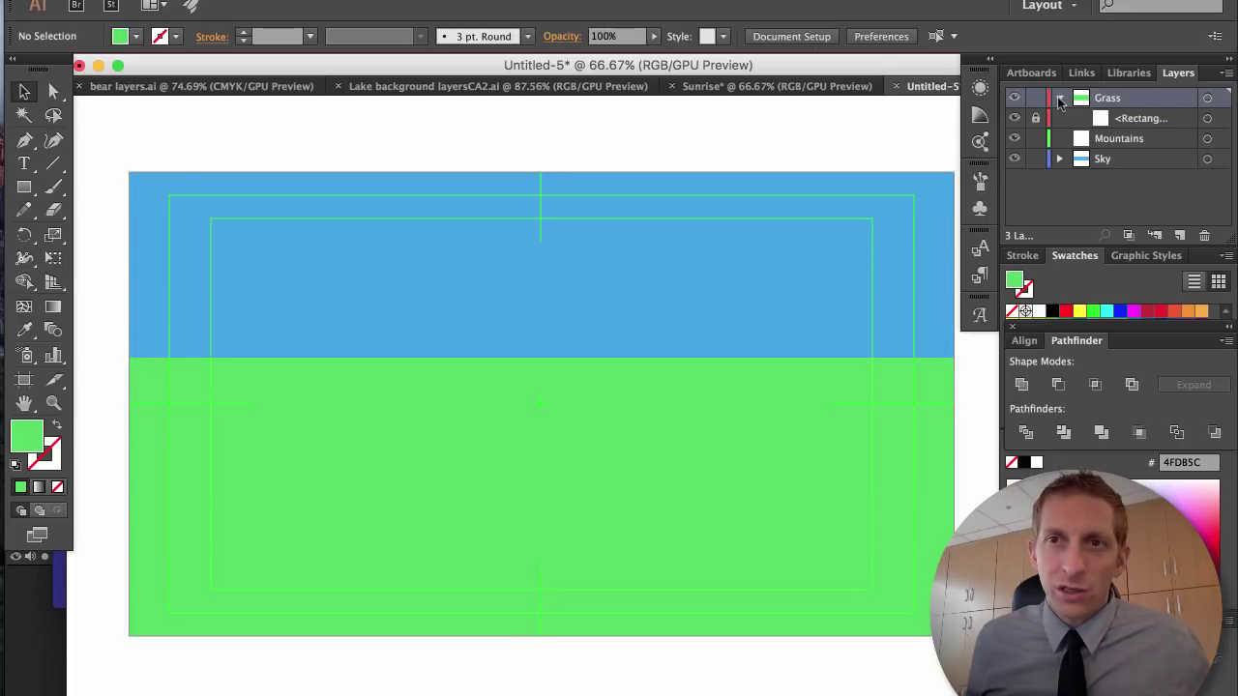
{"action": "left_click", "coordinate": [1059, 98]}
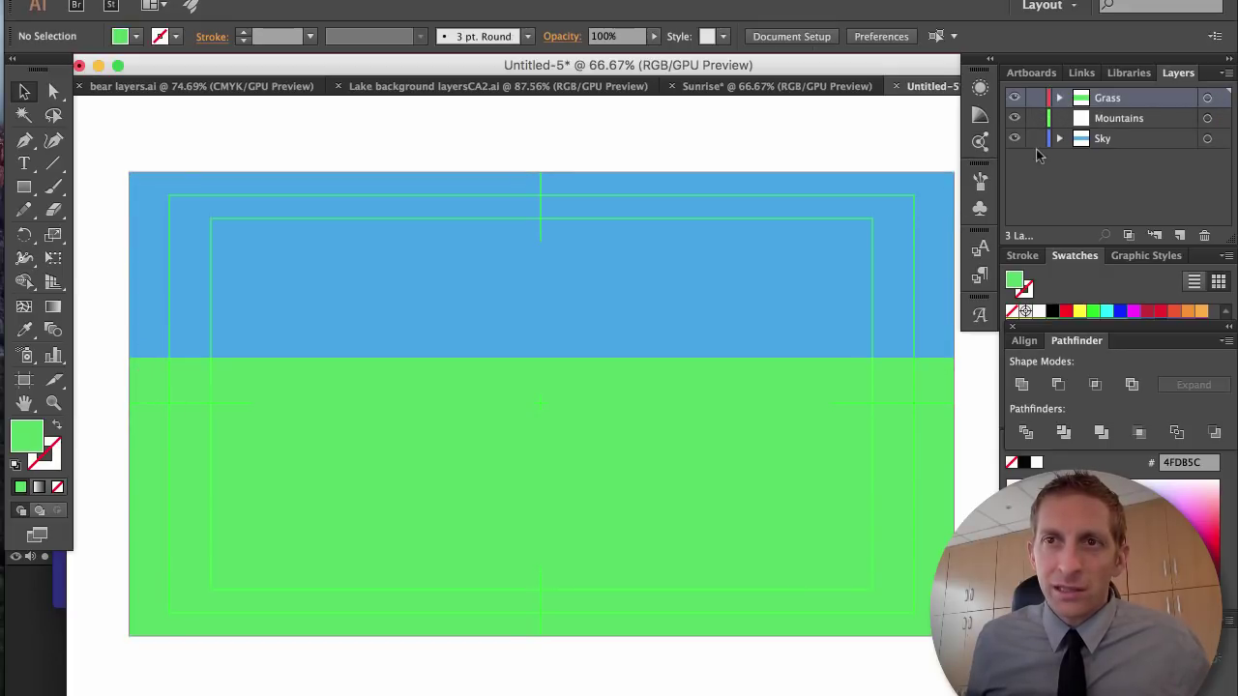
{"action": "left_click", "coordinate": [1035, 138]}
{"action": "left_click", "coordinate": [1034, 98]}
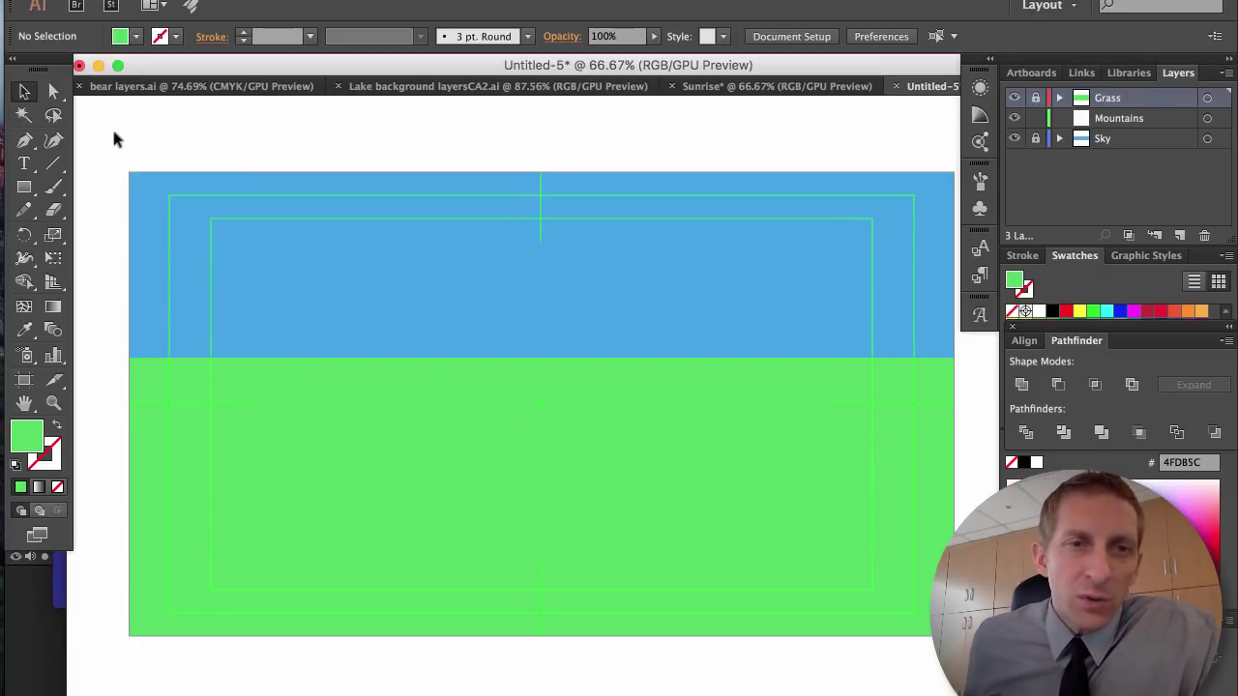
Draw a triangular mountain on the Mountains layer with the Pen tool, from the horizon to a peak at about X 184, Y 21 px.
{"action": "key", "text": "p"}
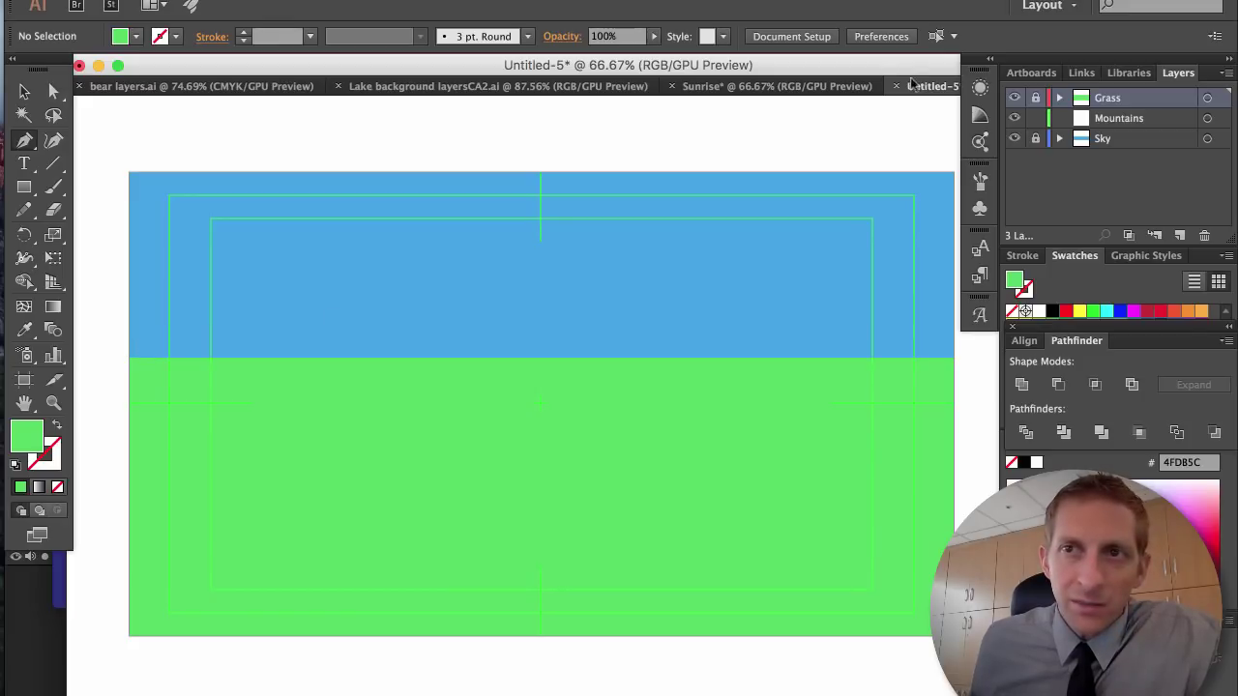
{"action": "left_click", "coordinate": [1117, 124]}
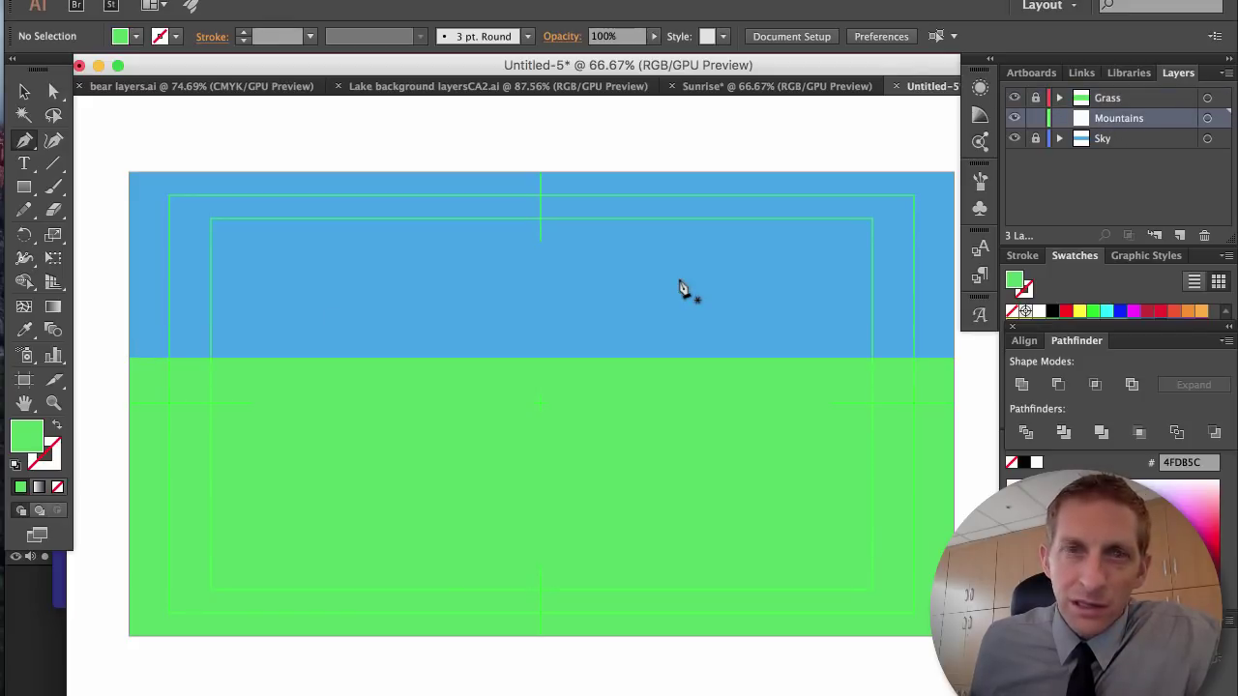
{"action": "left_click", "coordinate": [114, 357]}
{"action": "left_click_drag", "start_coordinate": [131, 343], "coordinate": [253, 194]}
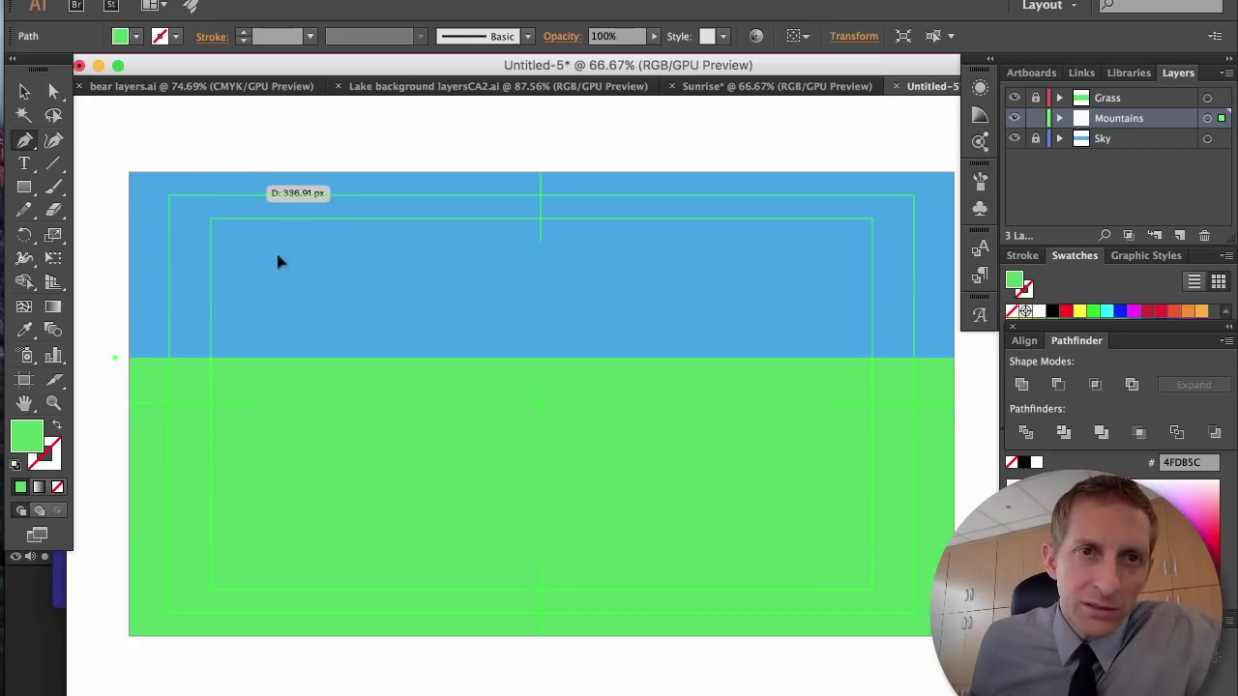
{"action": "left_click", "coordinate": [348, 359]}
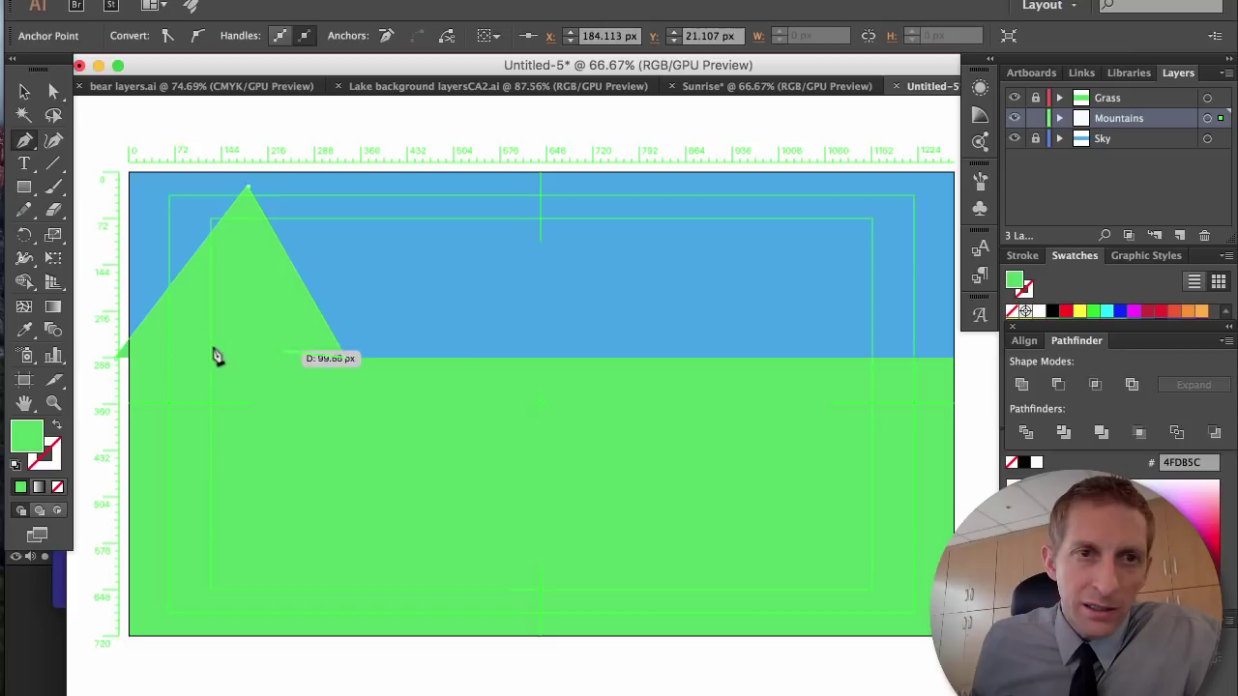
{"action": "left_click", "coordinate": [116, 366]}
Fill the mountain triangle with the grey-green color 657265.
{"action": "double_click", "coordinate": [39, 441]}
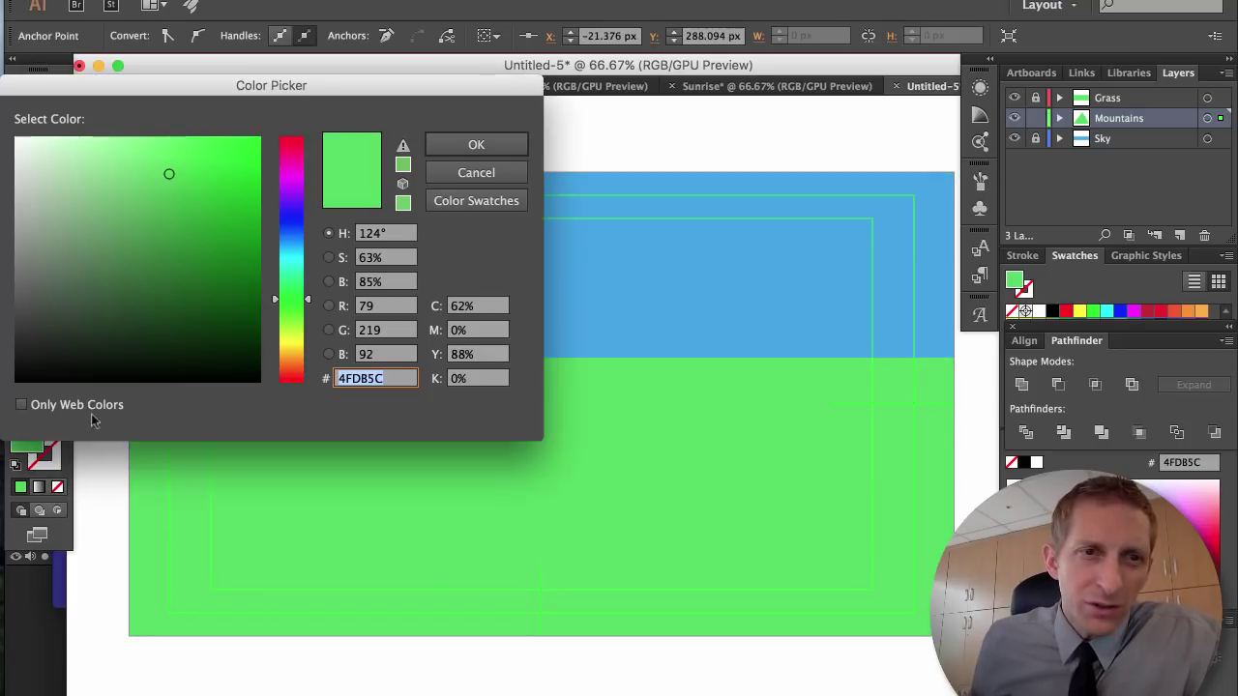
{"action": "left_click_drag", "start_coordinate": [44, 336], "coordinate": [65, 302]}
{"action": "left_click", "coordinate": [441, 151]}
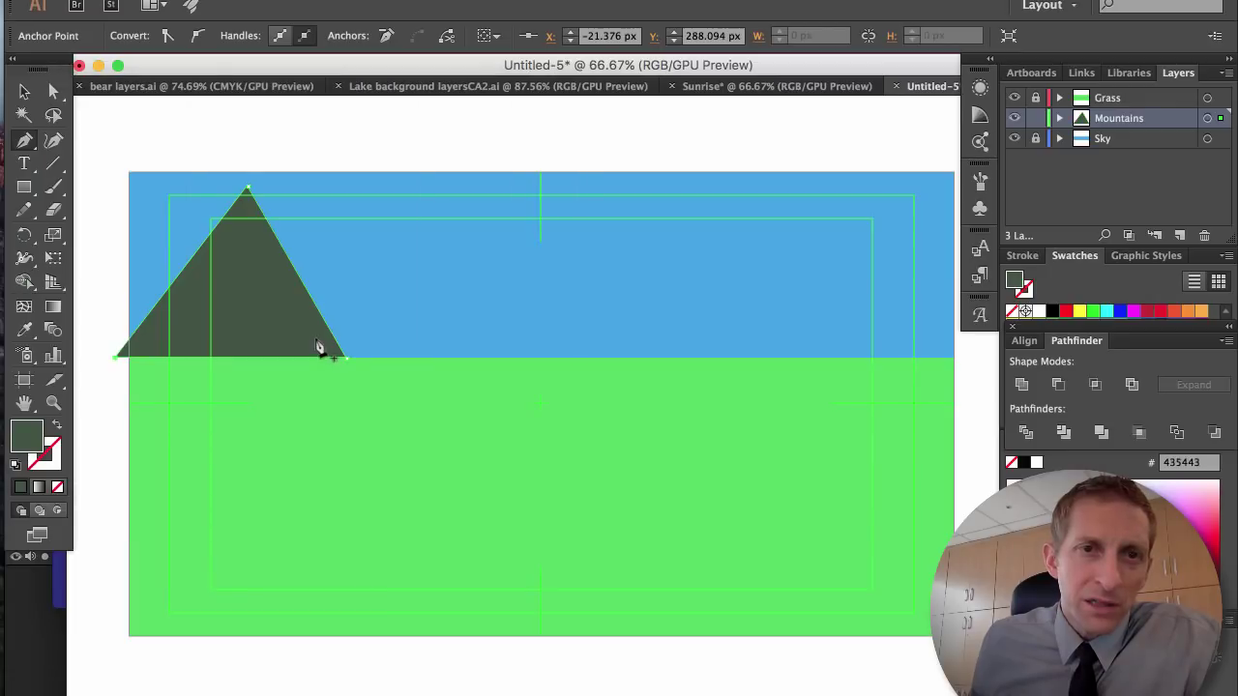
{"action": "double_click", "coordinate": [29, 436]}
{"action": "left_click_drag", "start_coordinate": [61, 304], "coordinate": [44, 272]}
{"action": "left_click", "coordinate": [472, 145]}
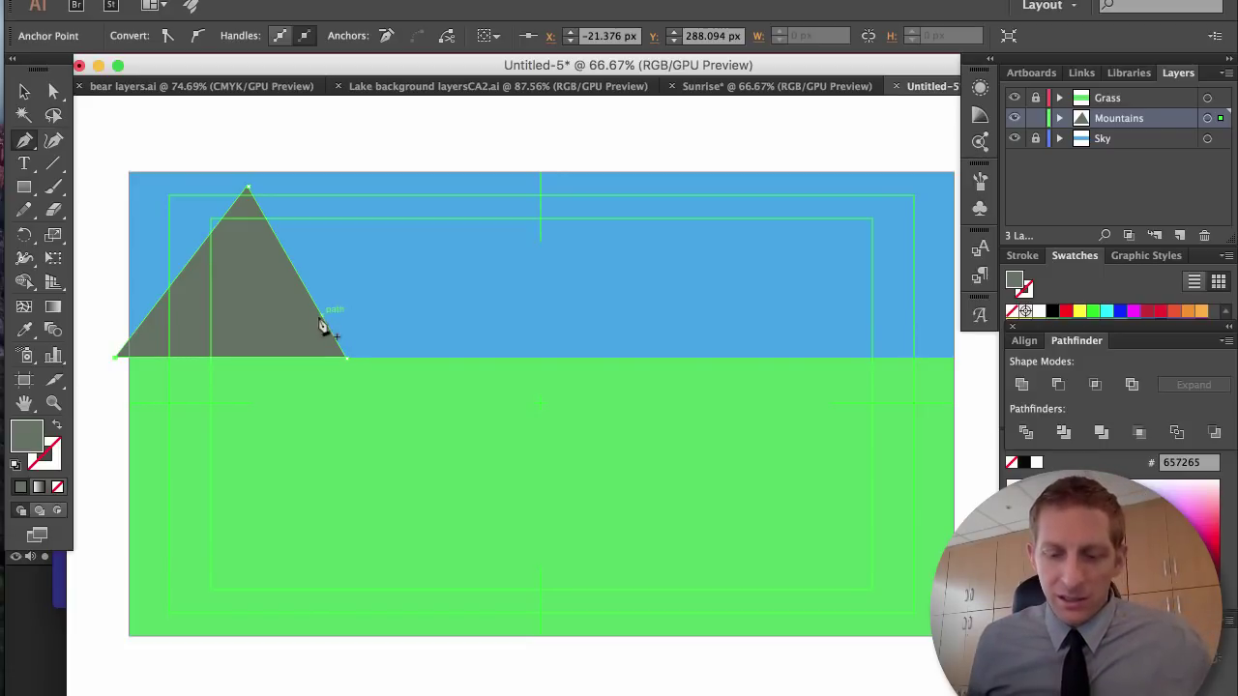
Duplicate the grey-green mountain and place the copy to its right on the horizon, slightly overlapping the original.
{"action": "key", "text": "v"}
{"action": "left_click_drag", "start_coordinate": [319, 324], "coordinate": [619, 455]}
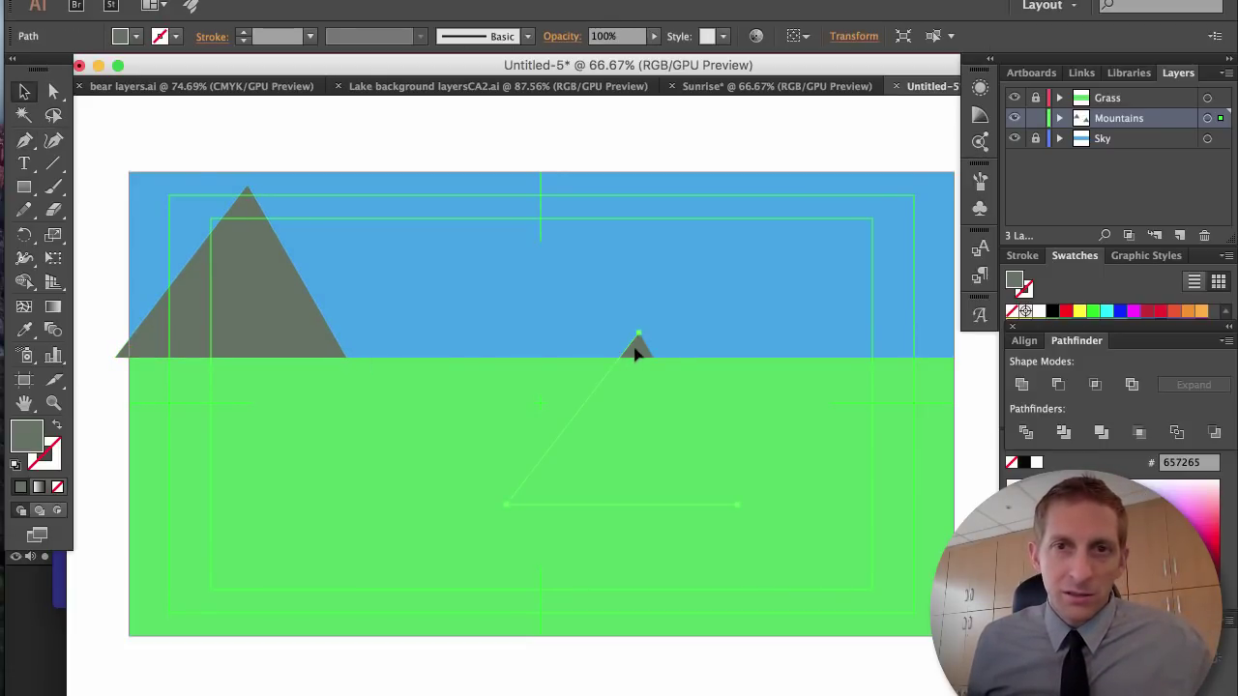
{"action": "left_click_drag", "start_coordinate": [635, 354], "coordinate": [438, 201]}
{"action": "key", "text": "super+r"}
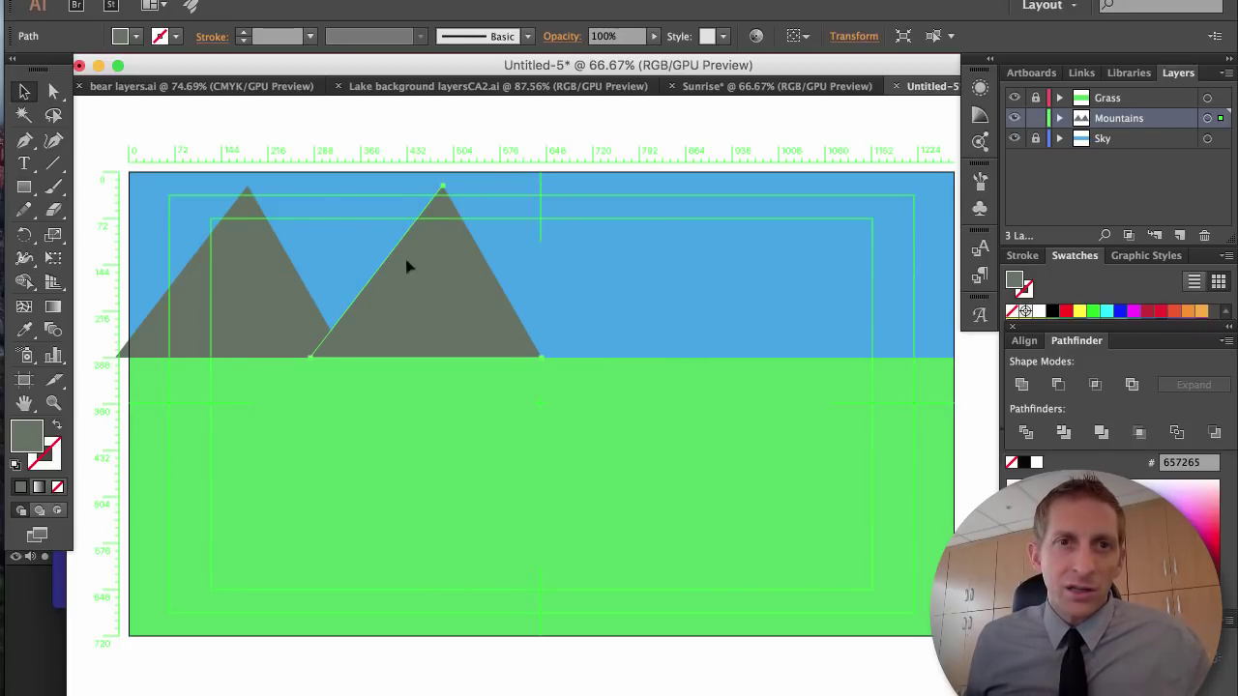
Reshape the second mountain by lowering its peak to about X 469, Y 53 px and narrowing its base, and deselect it.
{"action": "key", "text": "a"}
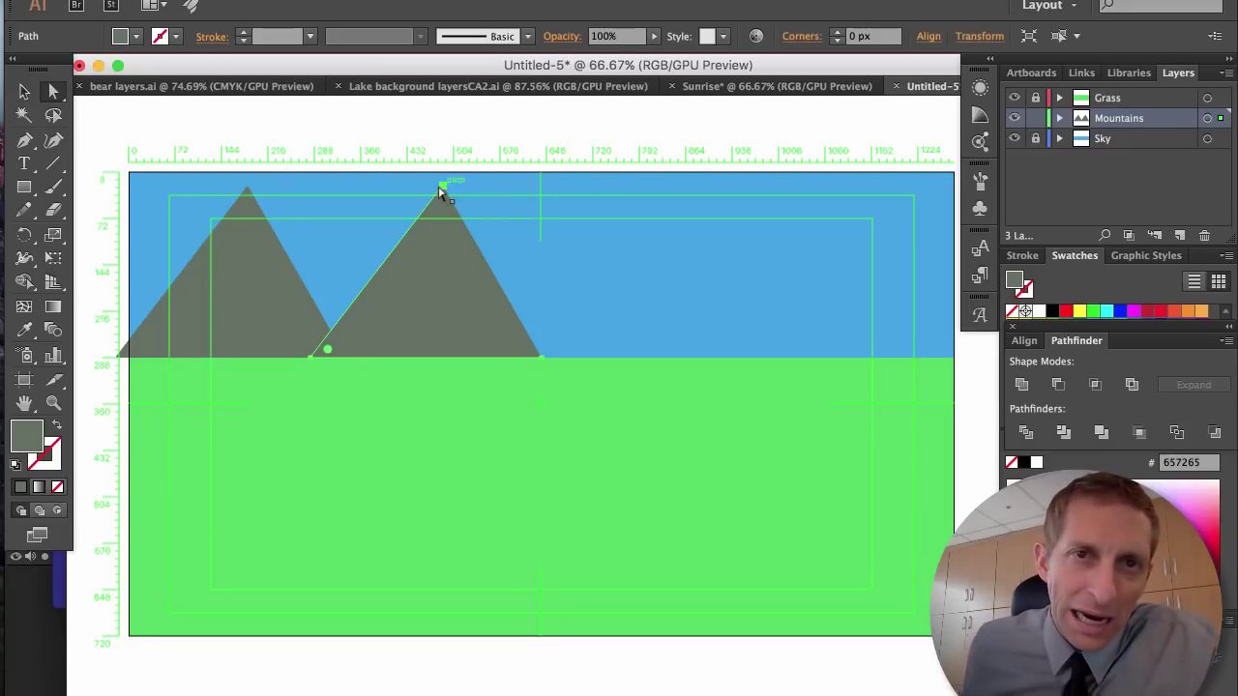
{"action": "left_click", "coordinate": [442, 188]}
{"action": "mouse_move", "coordinate": [443, 190]}
{"action": "left_mouse_down"}
{"action": "mouse_move", "coordinate": [428, 187]}
{"action": "mouse_move", "coordinate": [432, 209]}
{"action": "left_mouse_up"}
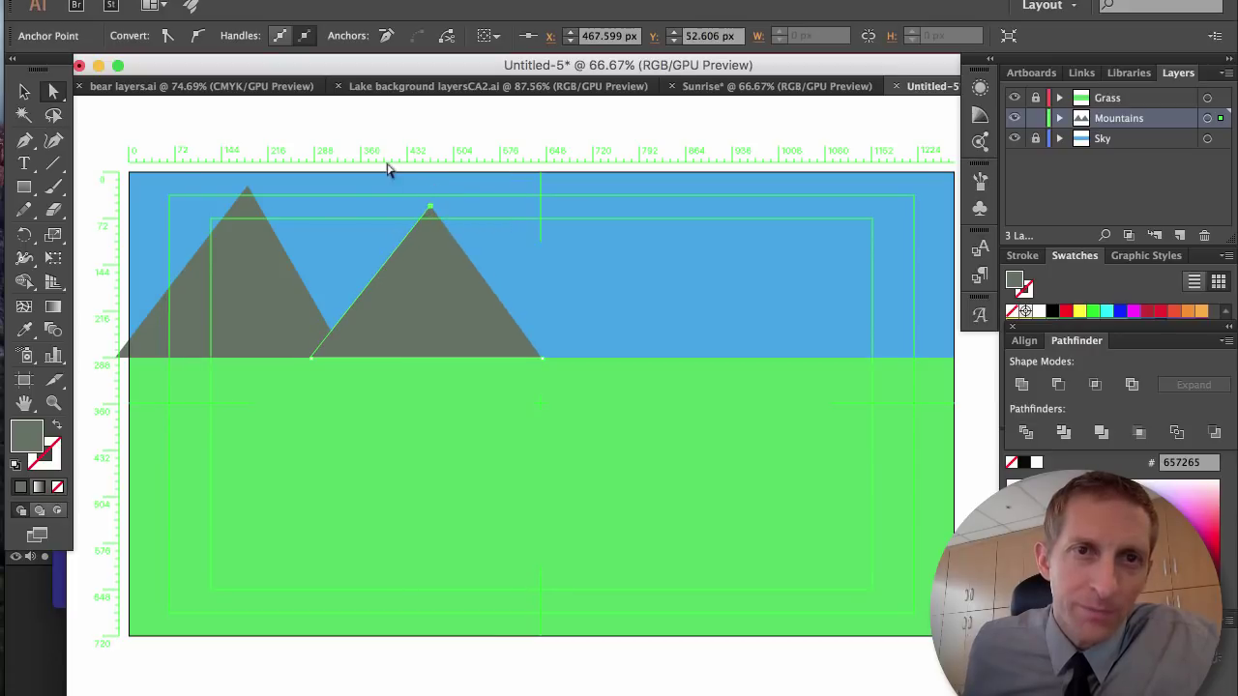
{"action": "mouse_move", "coordinate": [540, 359]}
{"action": "left_mouse_down"}
{"action": "mouse_move", "coordinate": [507, 359]}
{"action": "mouse_move", "coordinate": [523, 359]}
{"action": "left_mouse_up"}
{"action": "left_click_drag", "start_coordinate": [442, 207], "coordinate": [433, 209]}
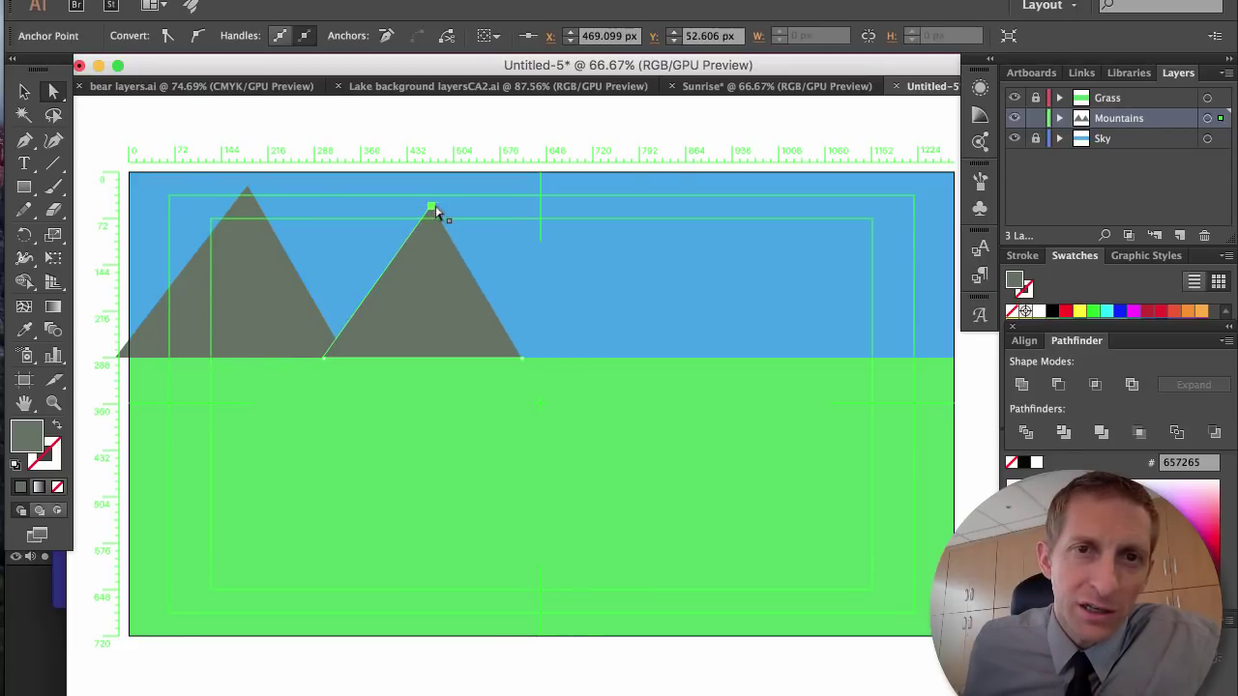
{"action": "left_click", "coordinate": [386, 134]}
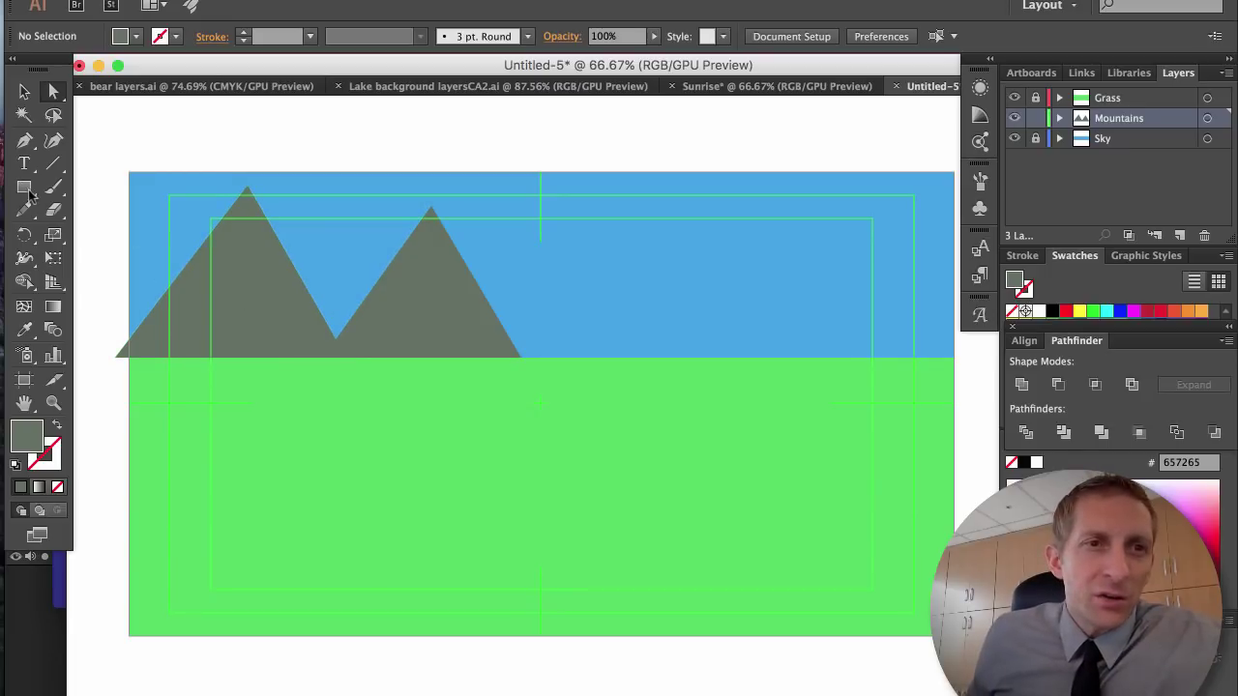
Draw a smaller triangle with the Pen tool between the two mountains, its base spanning about X 232 to 399 px.
{"action": "key", "text": "p"}
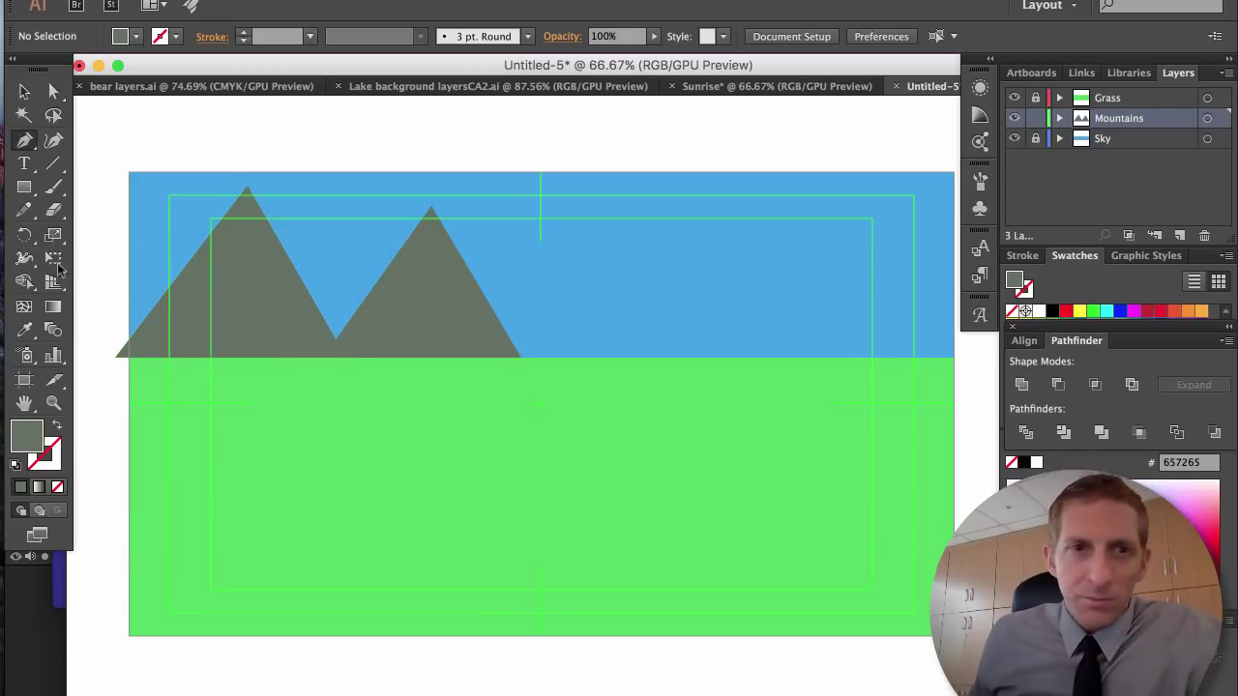
{"action": "left_click", "coordinate": [278, 342]}
{"action": "key", "text": "ctrl+r"}
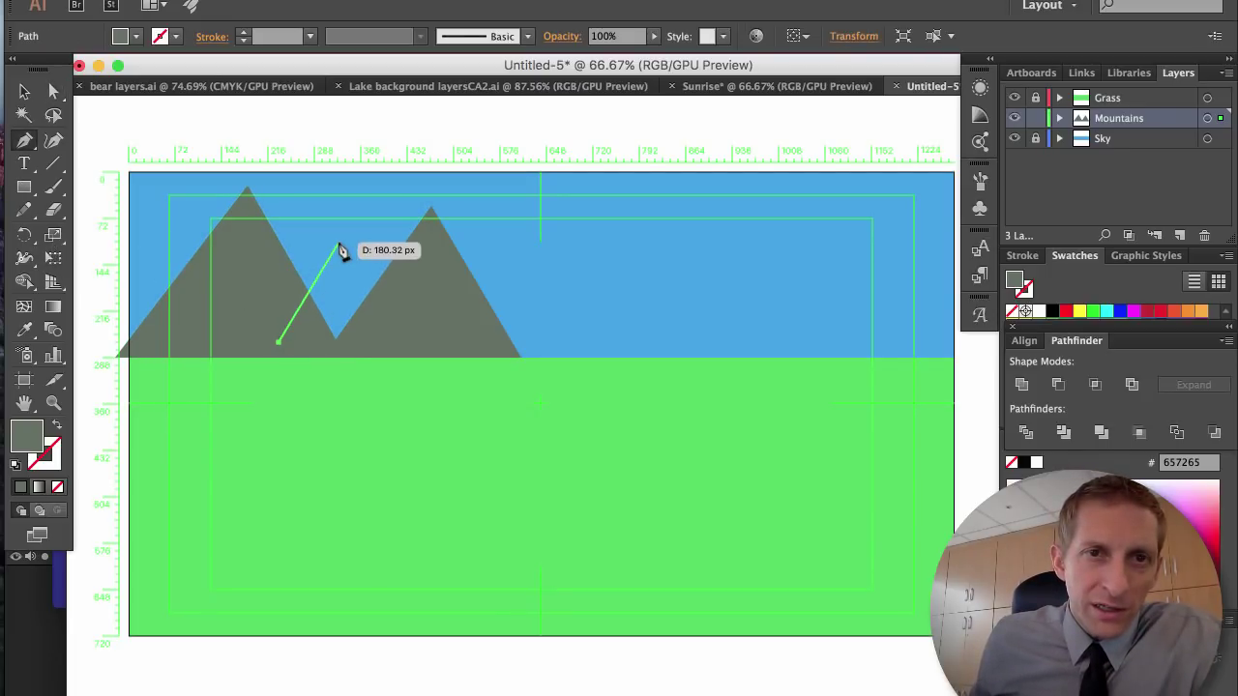
{"action": "left_click", "coordinate": [338, 245]}
{"action": "left_click", "coordinate": [386, 343]}
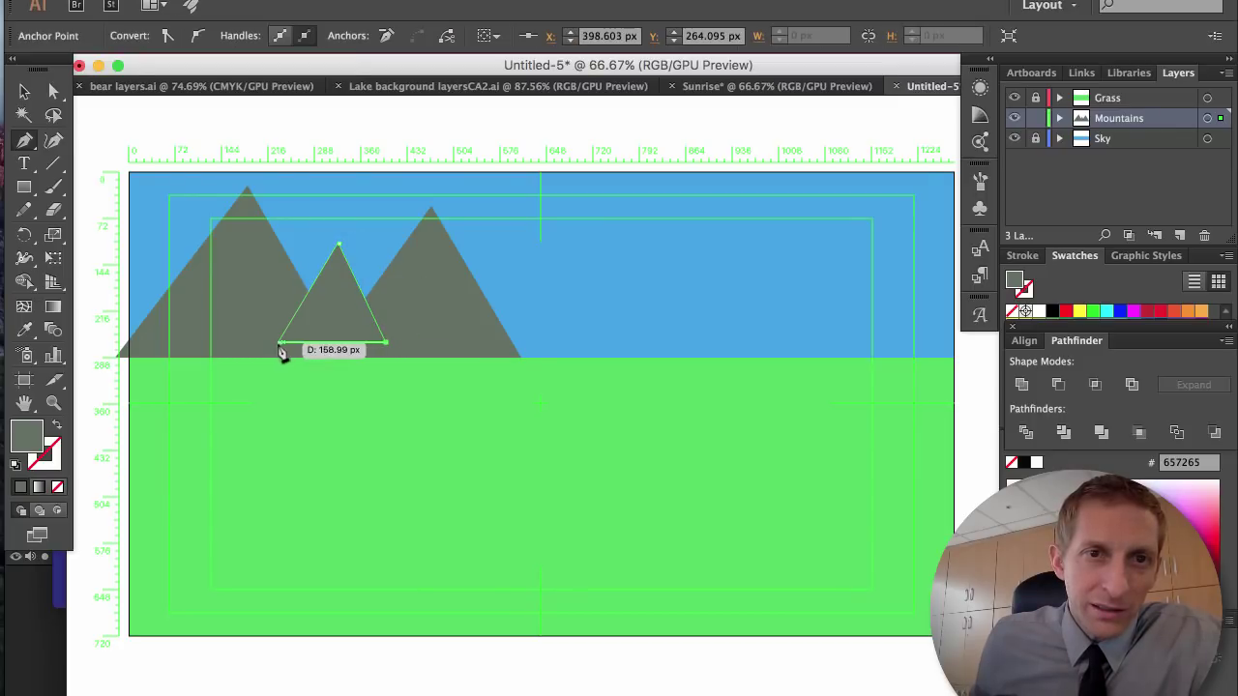
{"action": "left_click", "coordinate": [280, 344]}
Fill the small middle triangle with dark grey-green 3D443D and deselect it.
{"action": "key", "text": "v"}
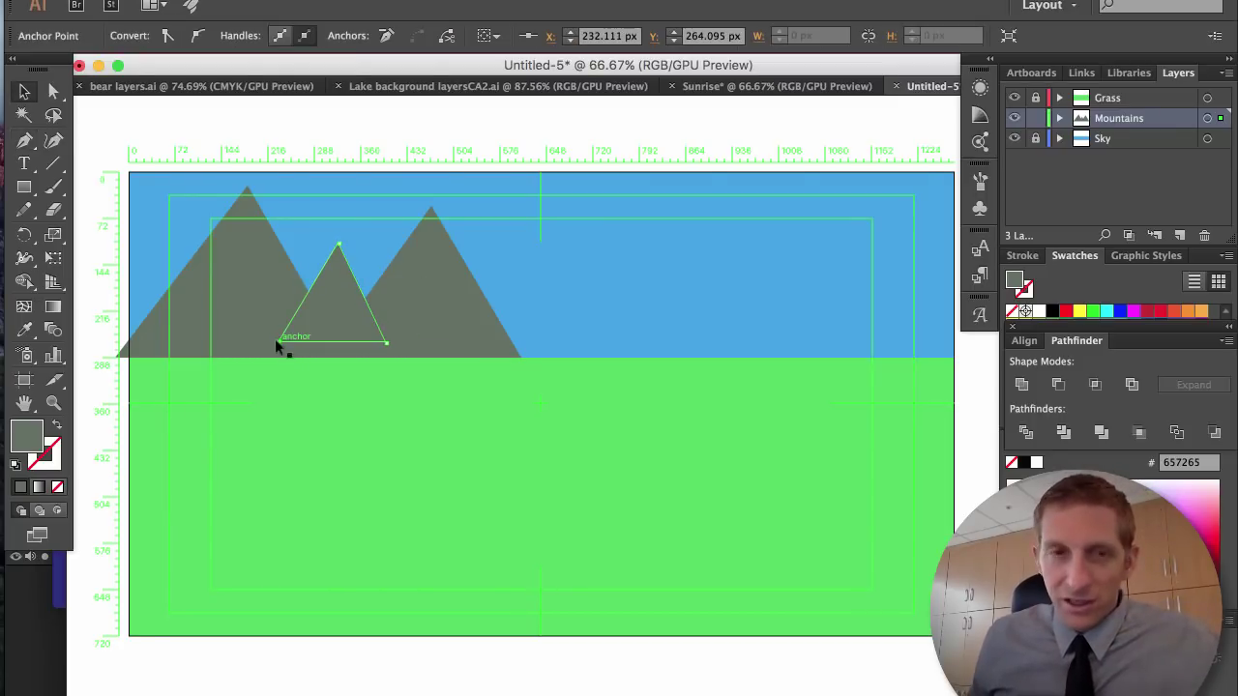
{"action": "double_click", "coordinate": [26, 435]}
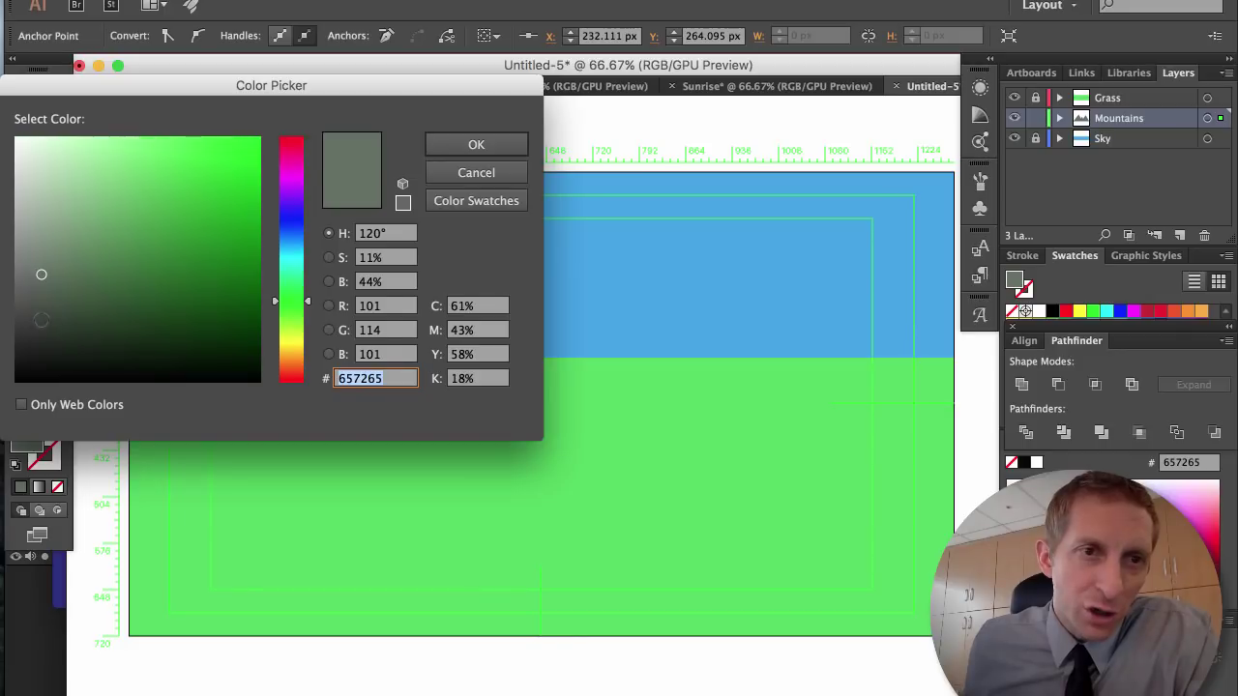
{"action": "type", "text": "3D443D"}
{"action": "left_click", "coordinate": [451, 145]}
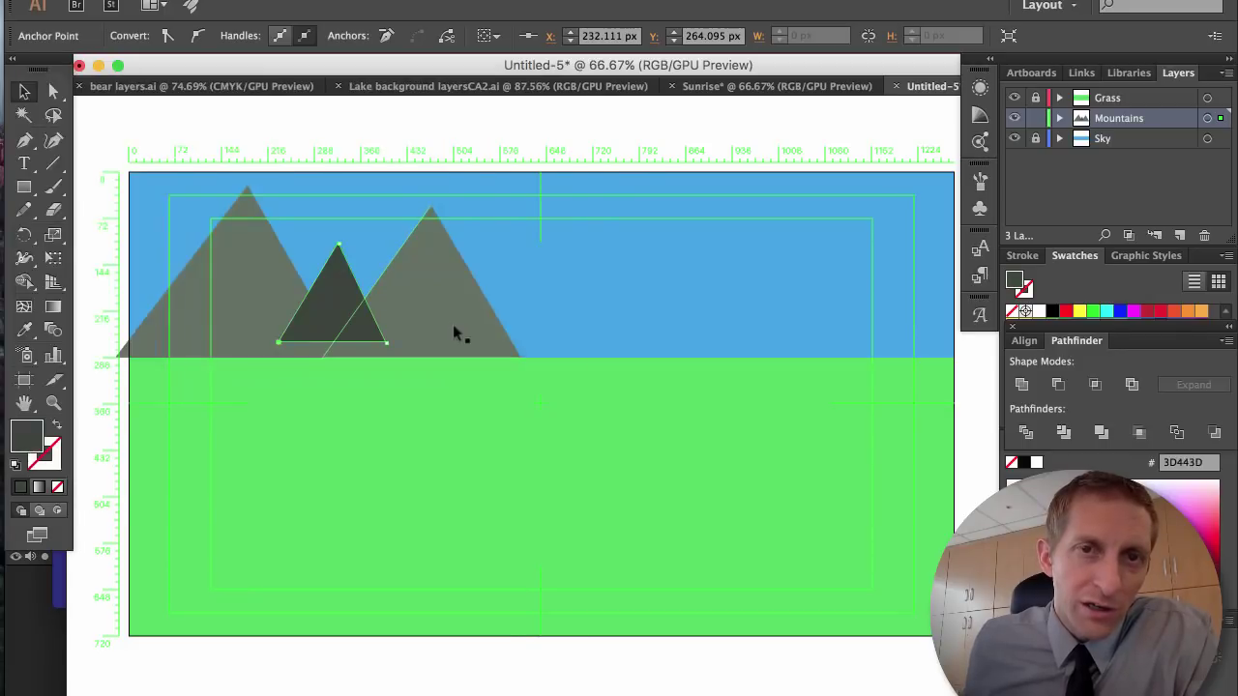
{"action": "left_click", "coordinate": [497, 259]}
Send the small dark triangle behind the two larger mountains.
{"action": "left_click", "coordinate": [323, 300]}
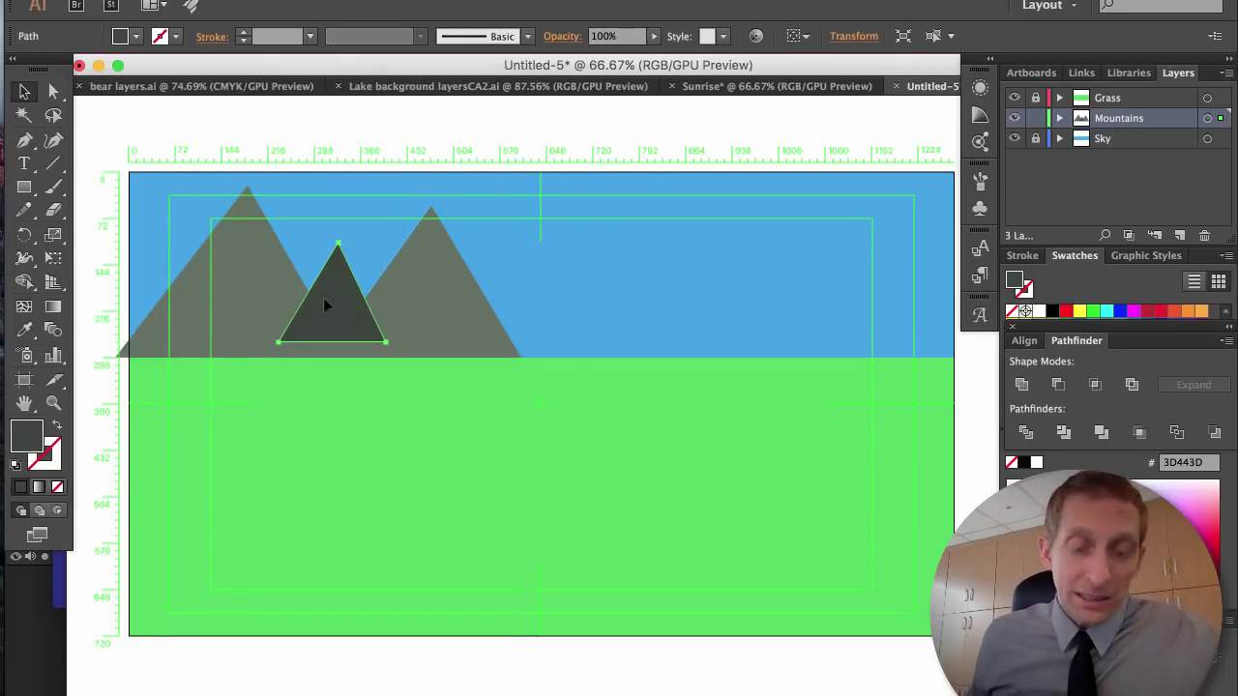
{"action": "key", "text": "super+bracketleft"}
{"action": "key", "text": "super+bracketleft"}
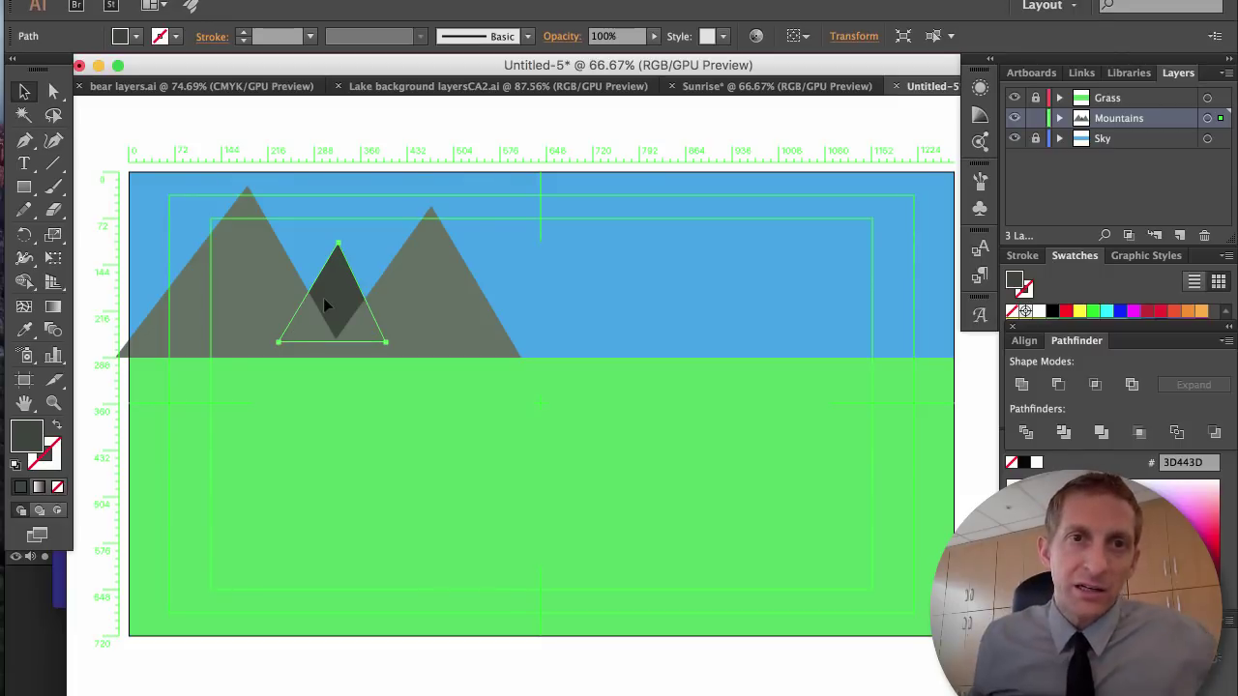
Duplicate all three mountain triangles together about 615 px to the right, beside the originals, and deselect the copies.
{"action": "left_click", "coordinate": [598, 290]}
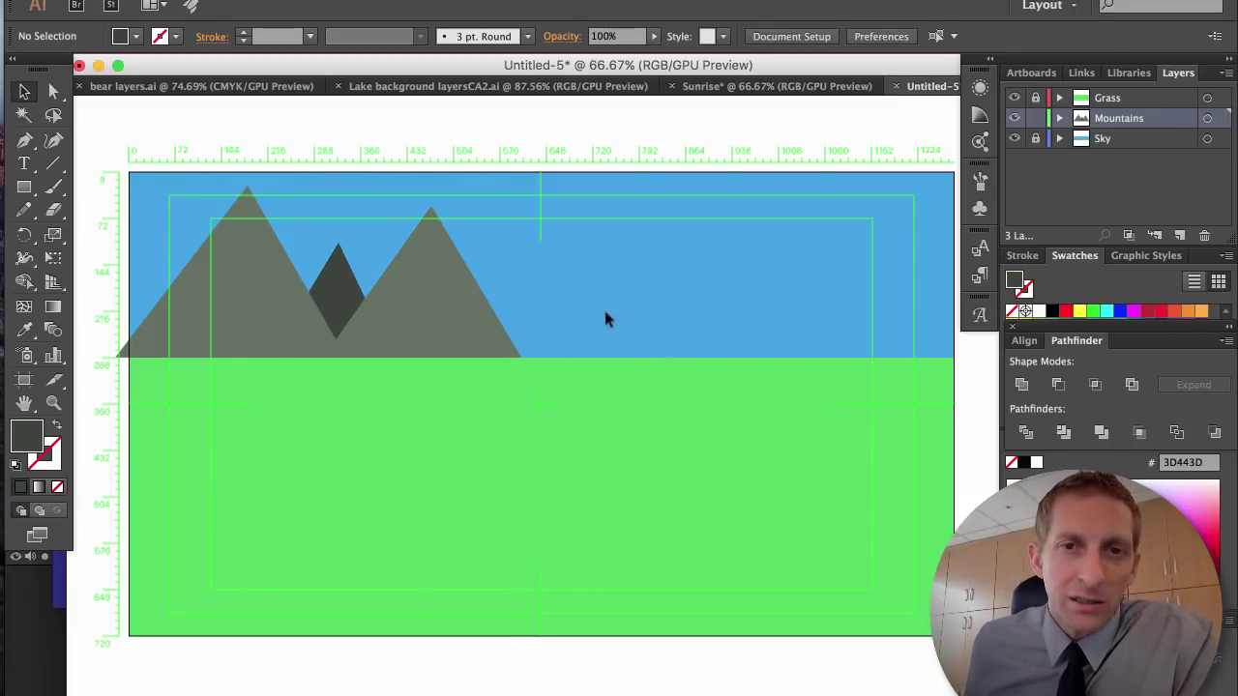
{"action": "key", "text": "super+a"}
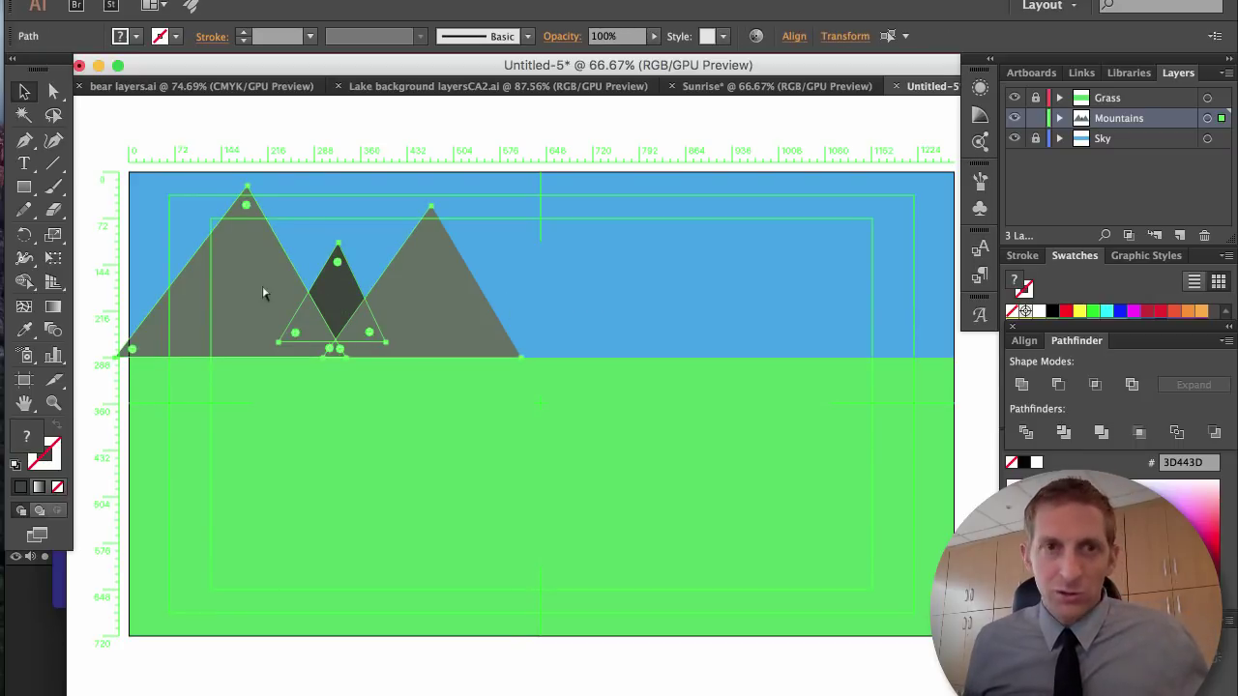
{"action": "left_click_drag", "start_coordinate": [550, 348], "coordinate": [642, 206]}
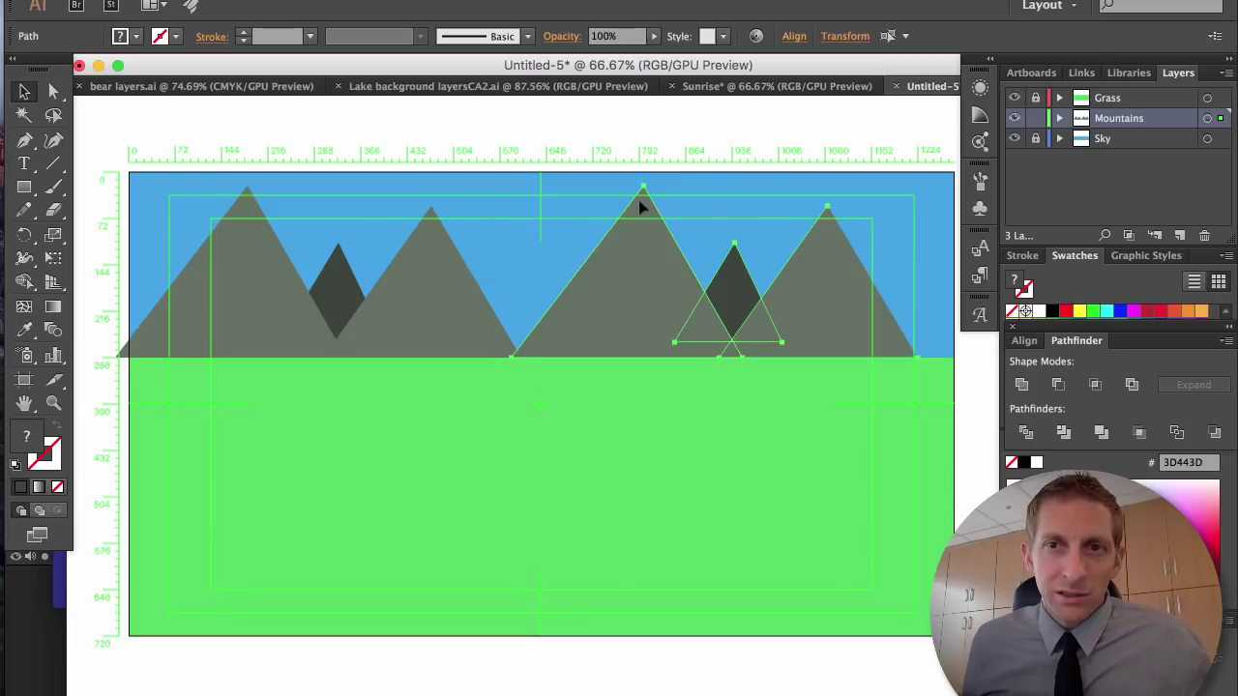
{"action": "left_click", "coordinate": [688, 124]}
Move the rightmost mountain about 62 px to the right so its base reaches the artboard's right edge.
{"action": "key", "text": "super+r"}
{"action": "key", "text": "a"}
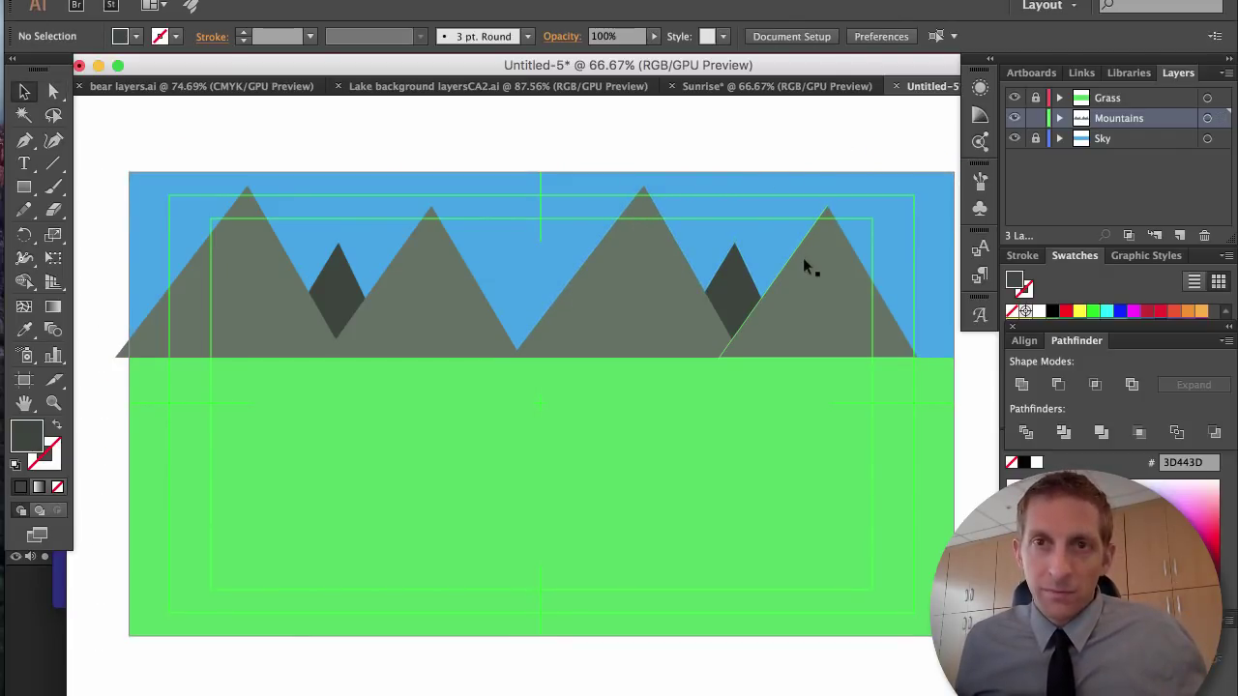
{"action": "key", "text": "v"}
{"action": "key", "text": "super+r"}
{"action": "left_click_drag", "start_coordinate": [820, 281], "coordinate": [855, 274]}
Reshape the third large mountain, extending its right base corner to about X 1082 px and moving its peak to about X 855, Y 15 px.
{"action": "left_click", "coordinate": [683, 289]}
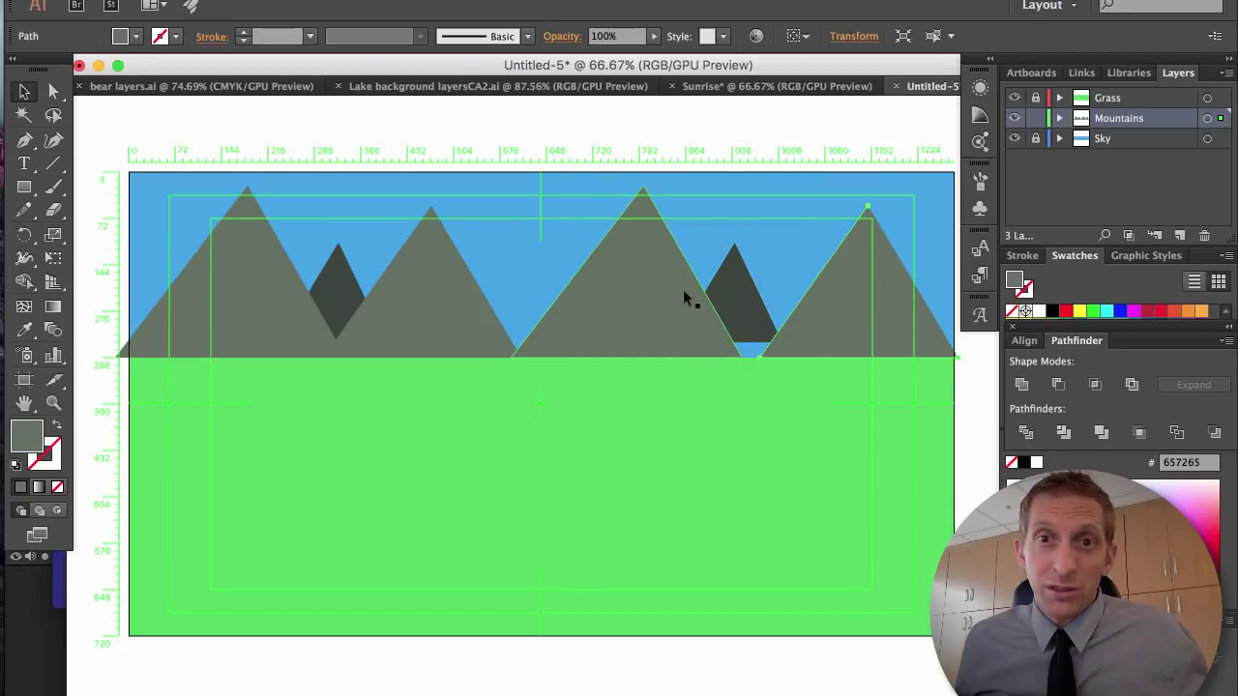
{"action": "key", "text": "a"}
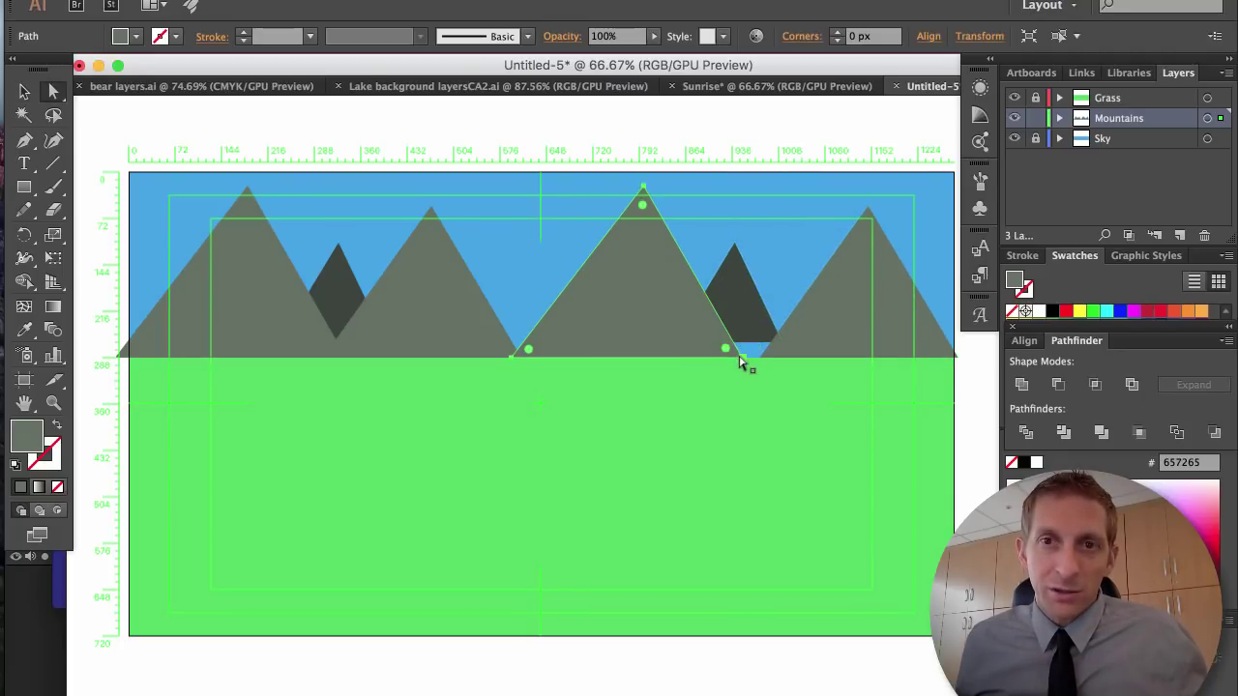
{"action": "left_click", "coordinate": [745, 361]}
{"action": "left_click_drag", "start_coordinate": [746, 361], "coordinate": [825, 358]}
{"action": "left_click_drag", "start_coordinate": [646, 190], "coordinate": [696, 179]}
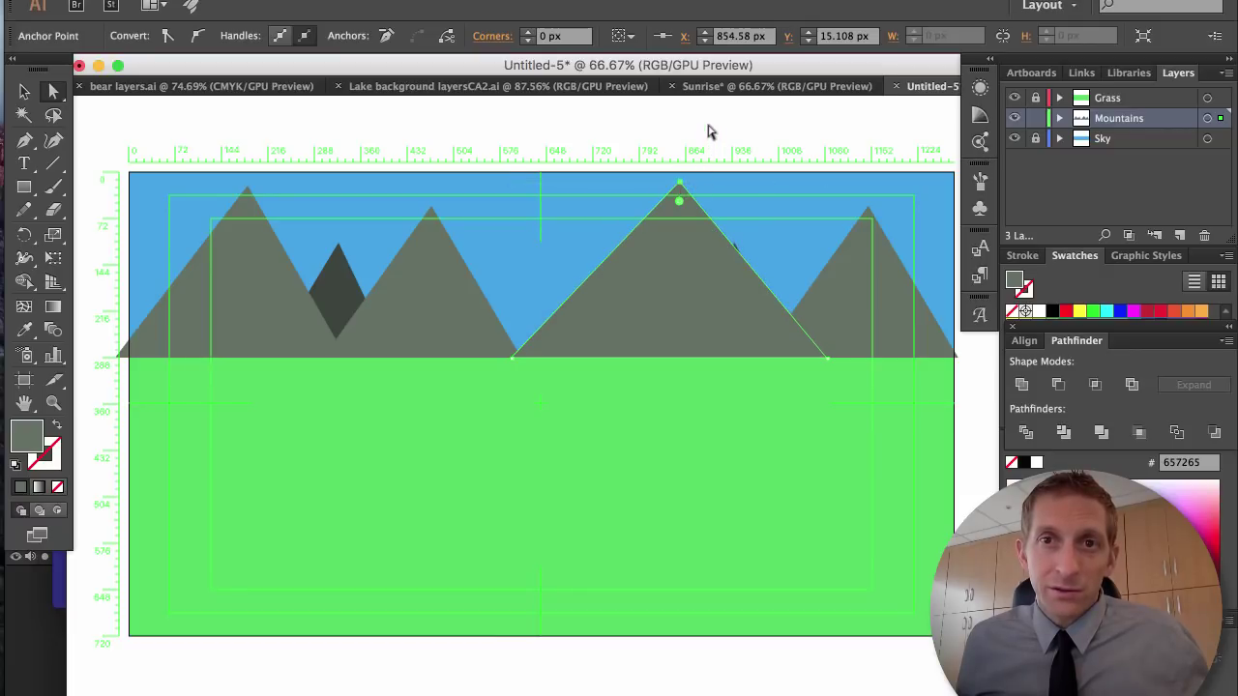
{"action": "left_click", "coordinate": [707, 132]}
Shift the widened mountain about 34 px left and move the copied dark triangle between the two right-hand mountains, its peak at about X 1028 px.
{"action": "key", "text": "v"}
{"action": "left_click", "coordinate": [735, 249]}
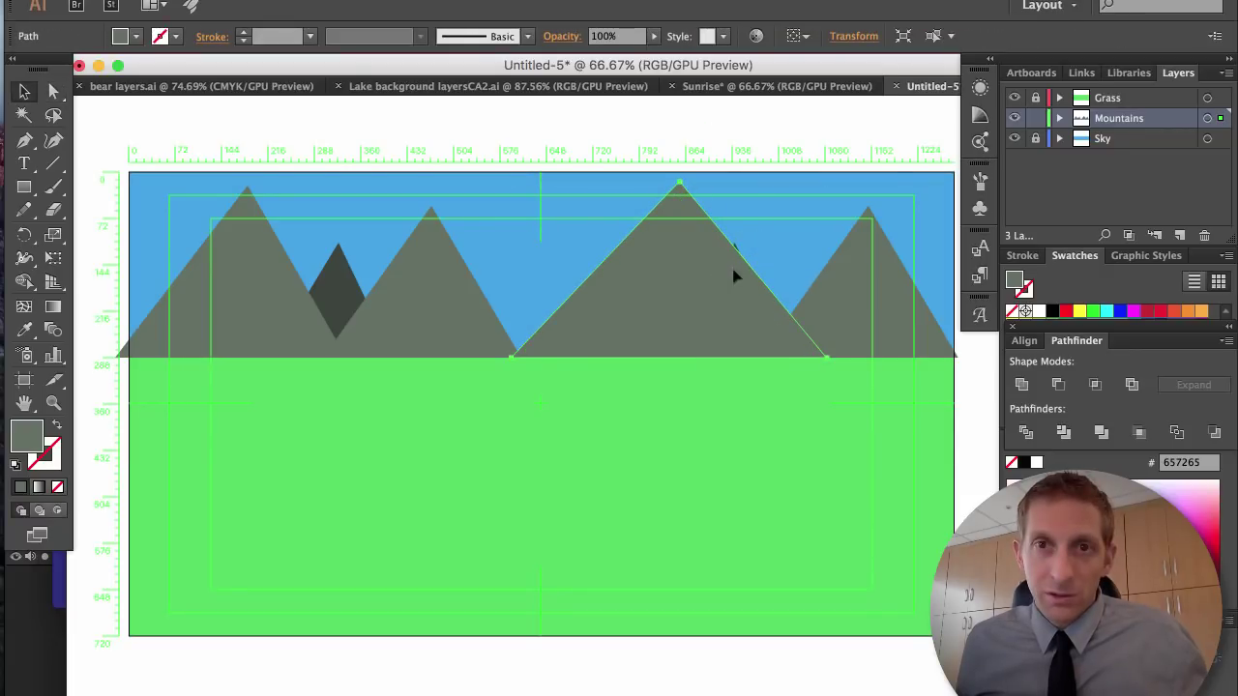
{"action": "left_click_drag", "start_coordinate": [734, 276], "coordinate": [797, 280]}
{"action": "double_click", "coordinate": [740, 271]}
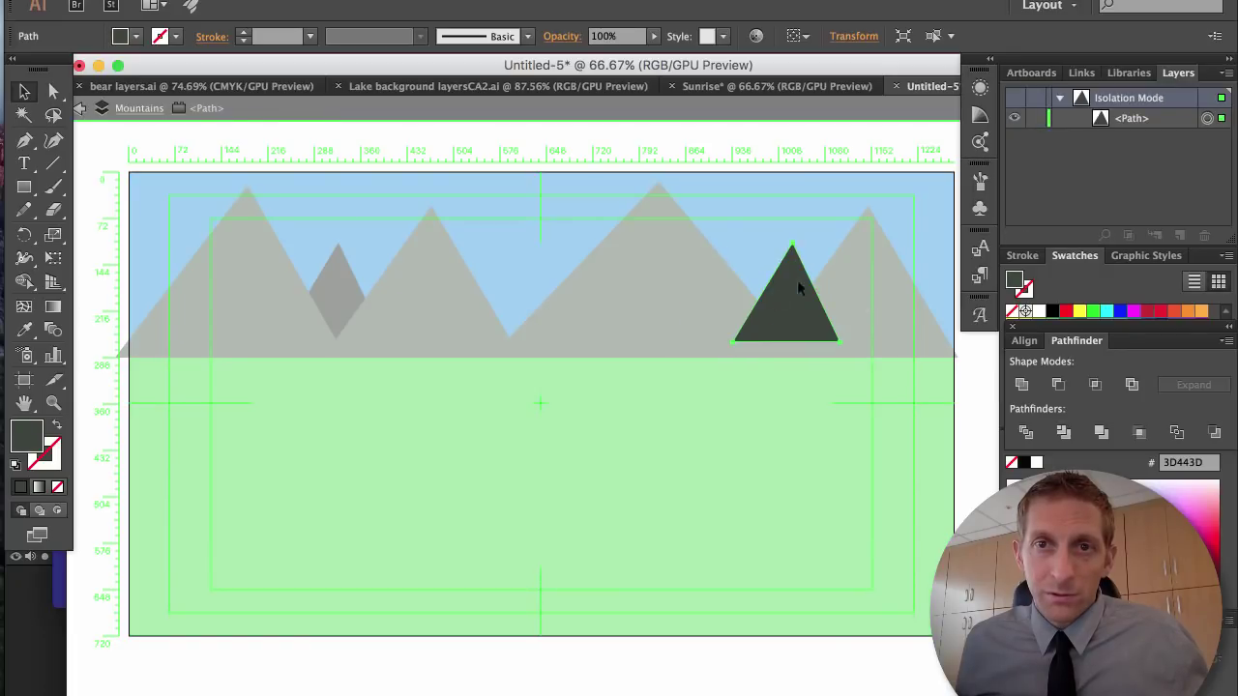
{"action": "left_click", "coordinate": [673, 255]}
{"action": "double_click", "coordinate": [672, 256]}
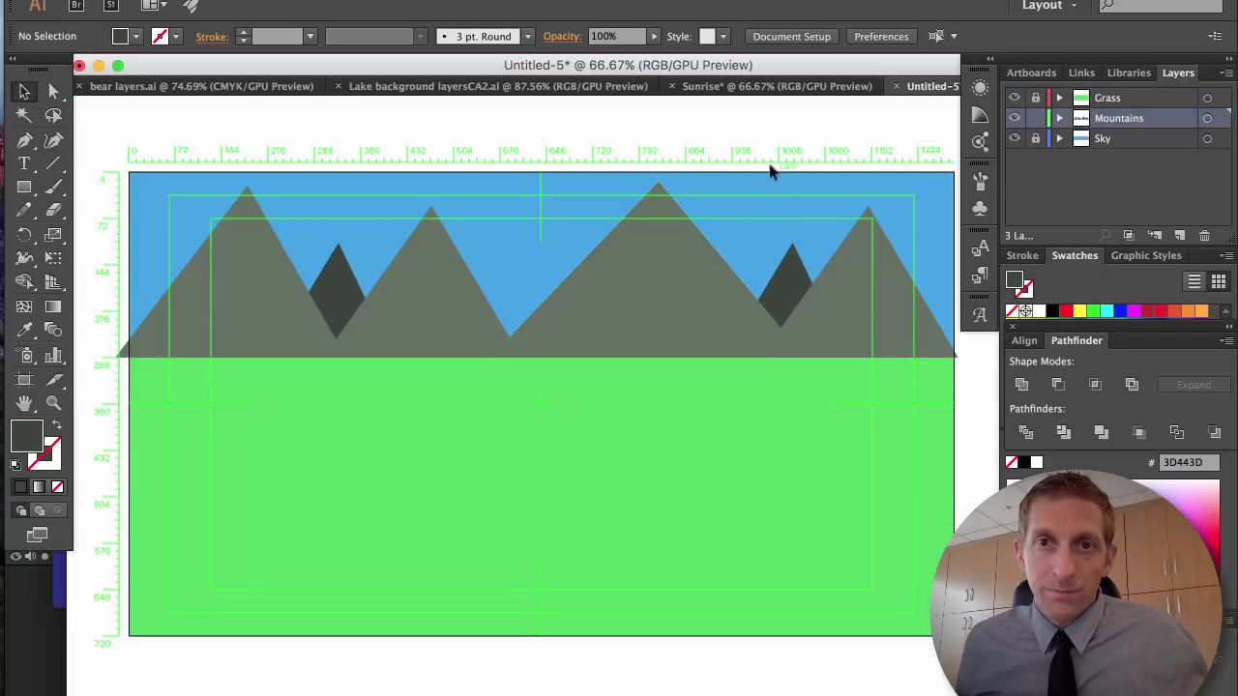
{"action": "key", "text": "super+r"}
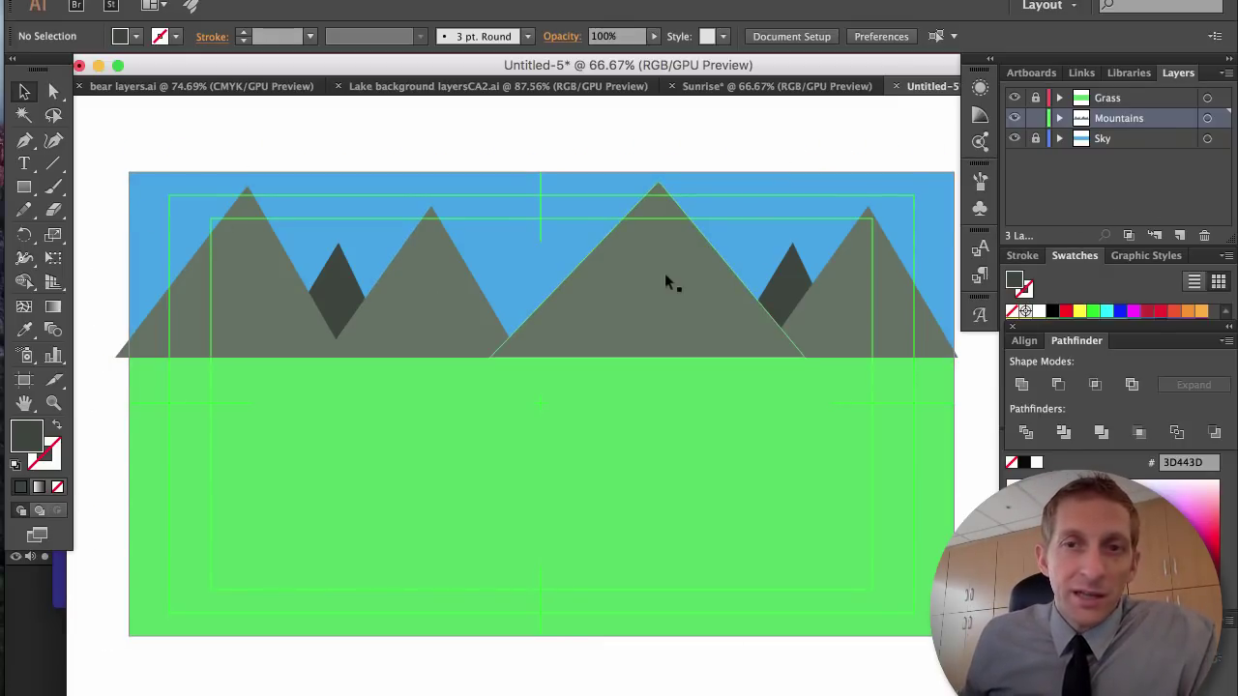
Save the artwork to the Desktop as Sunset.ai in Adobe Illustrator format with the Illustrator CC version options.
{"action": "key", "text": "super+s"}
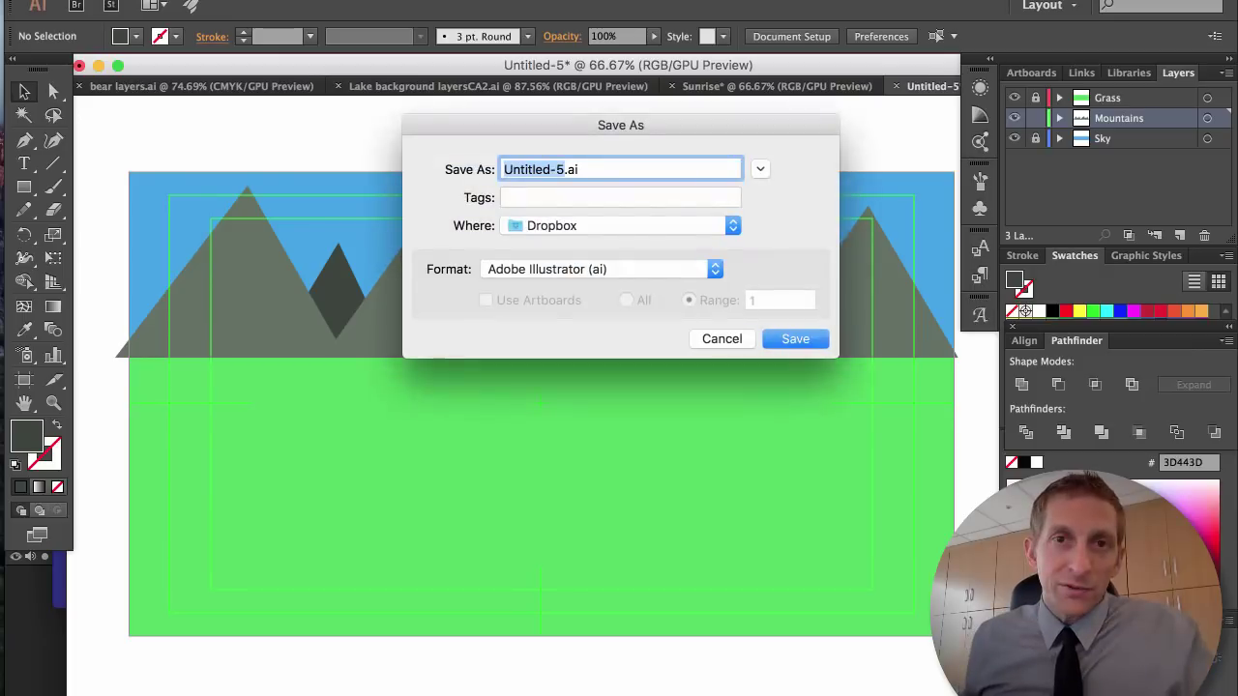
{"action": "type", "text": "Sun"}
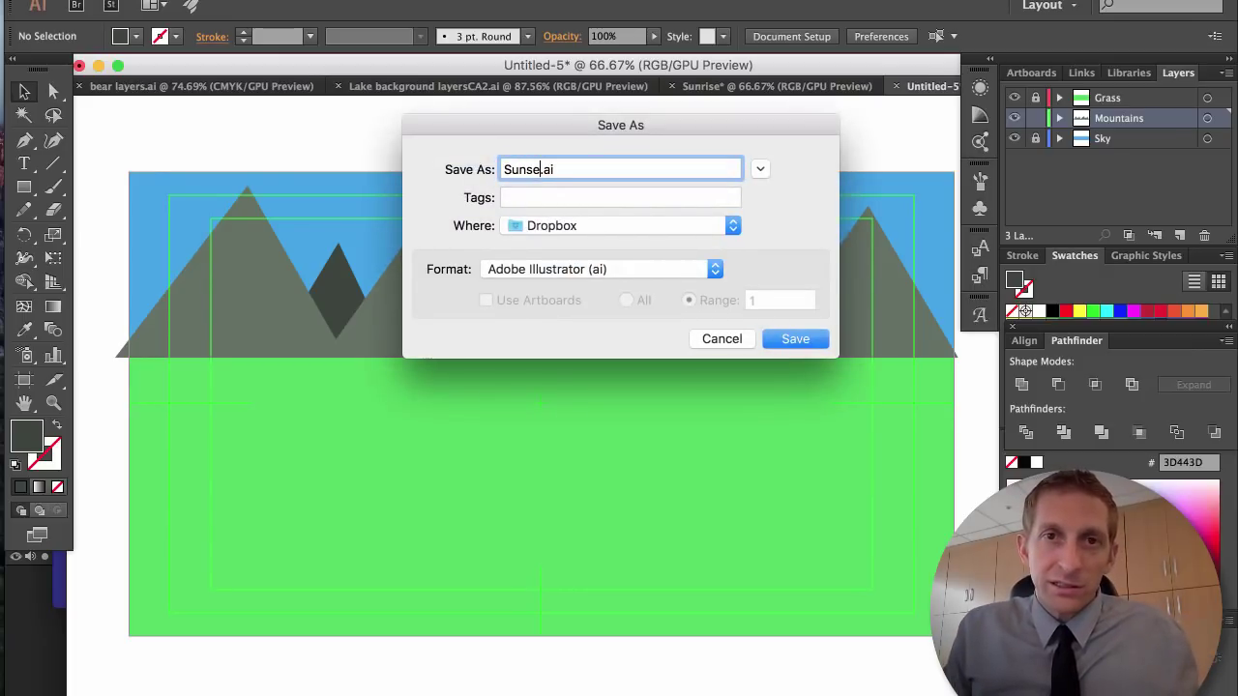
{"action": "type", "text": "se"}
{"action": "left_click", "coordinate": [619, 226]}
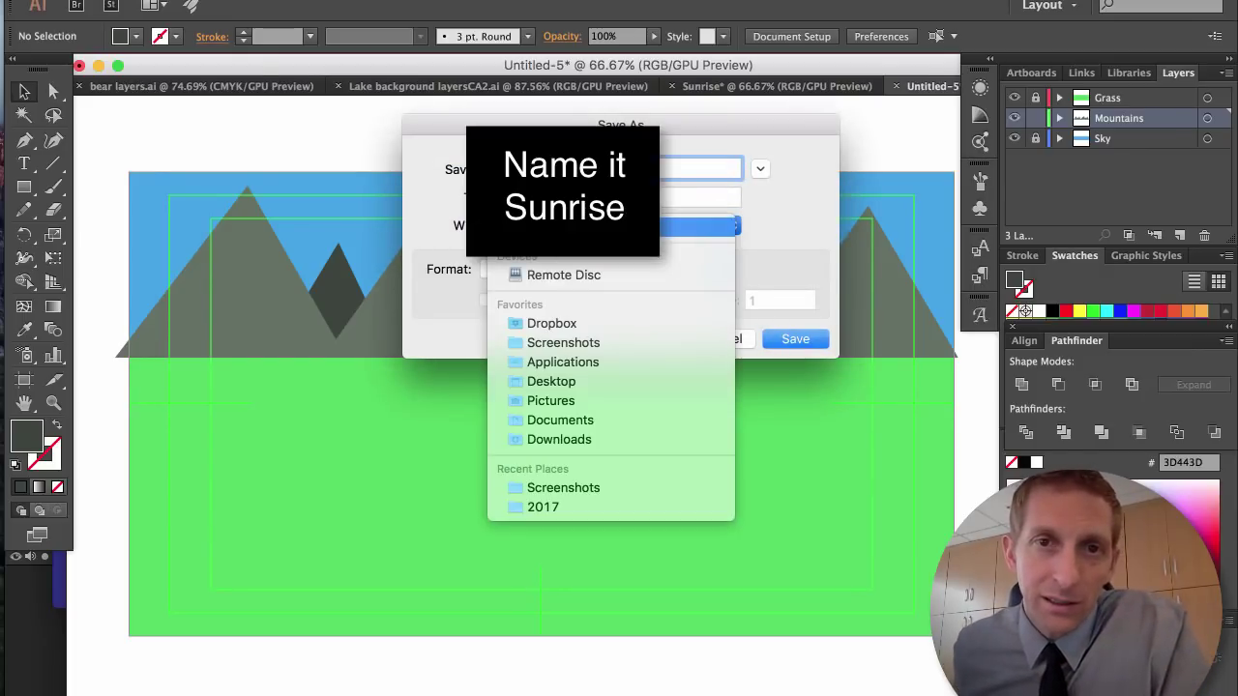
{"action": "left_click", "coordinate": [613, 385]}
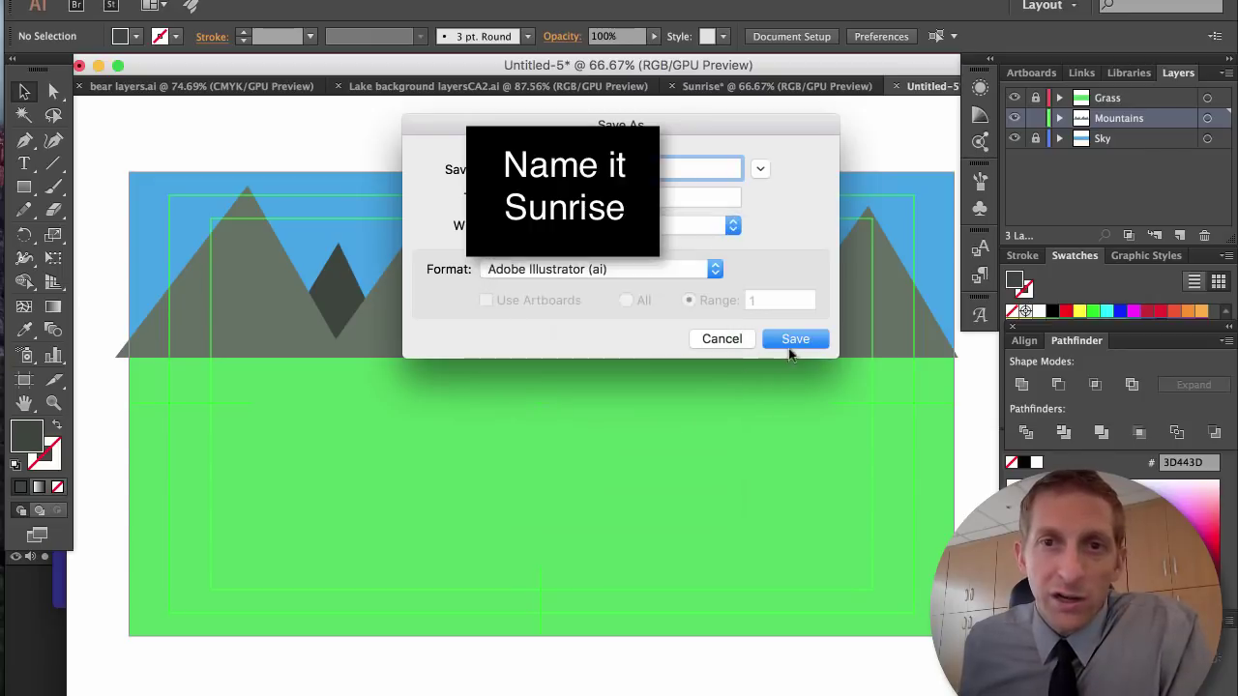
{"action": "left_click", "coordinate": [817, 342]}
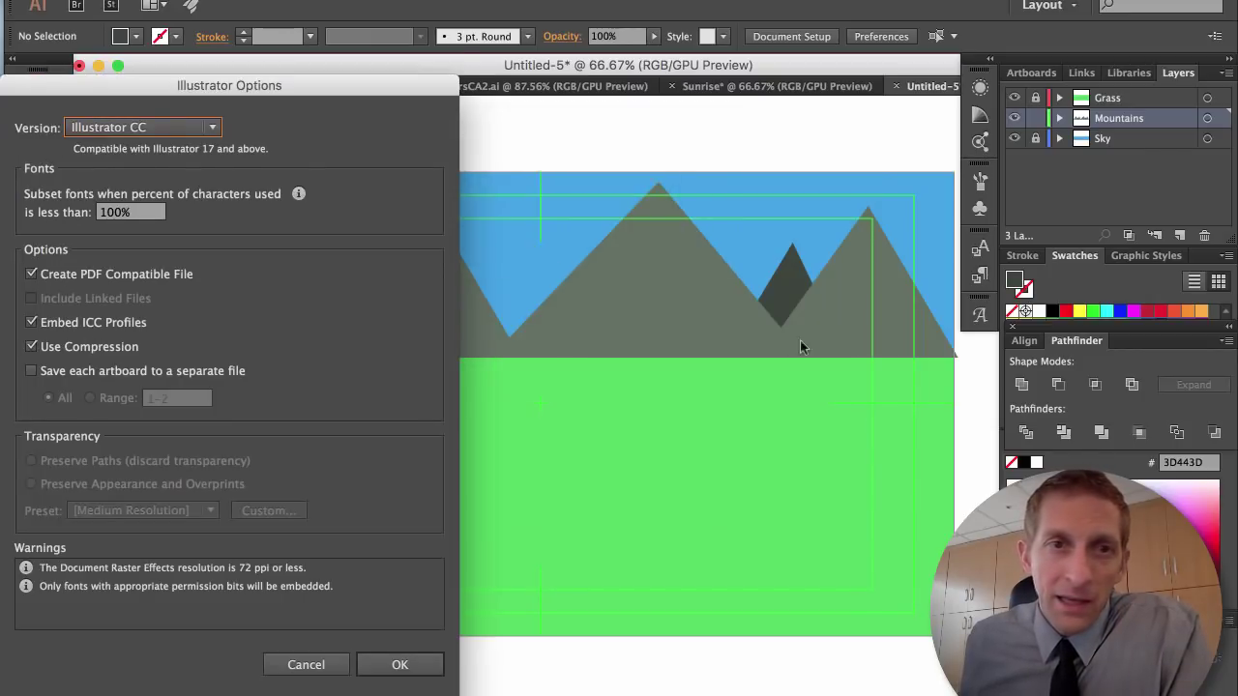
{"action": "left_click", "coordinate": [408, 668]}
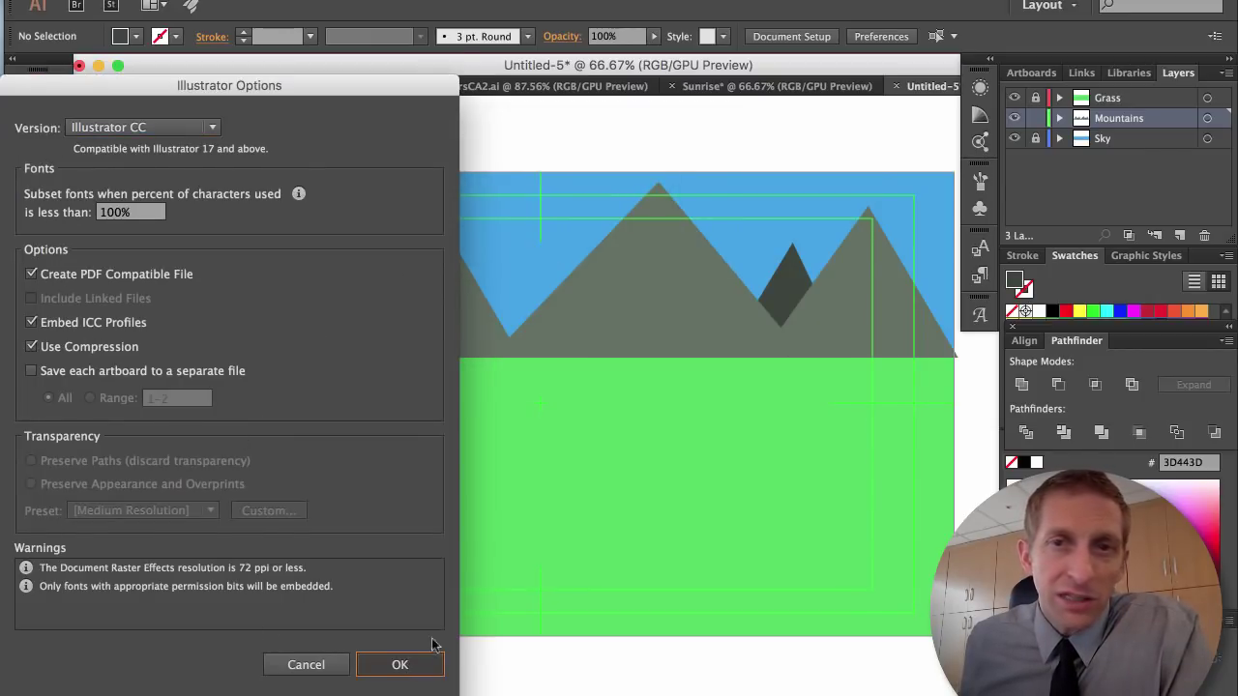
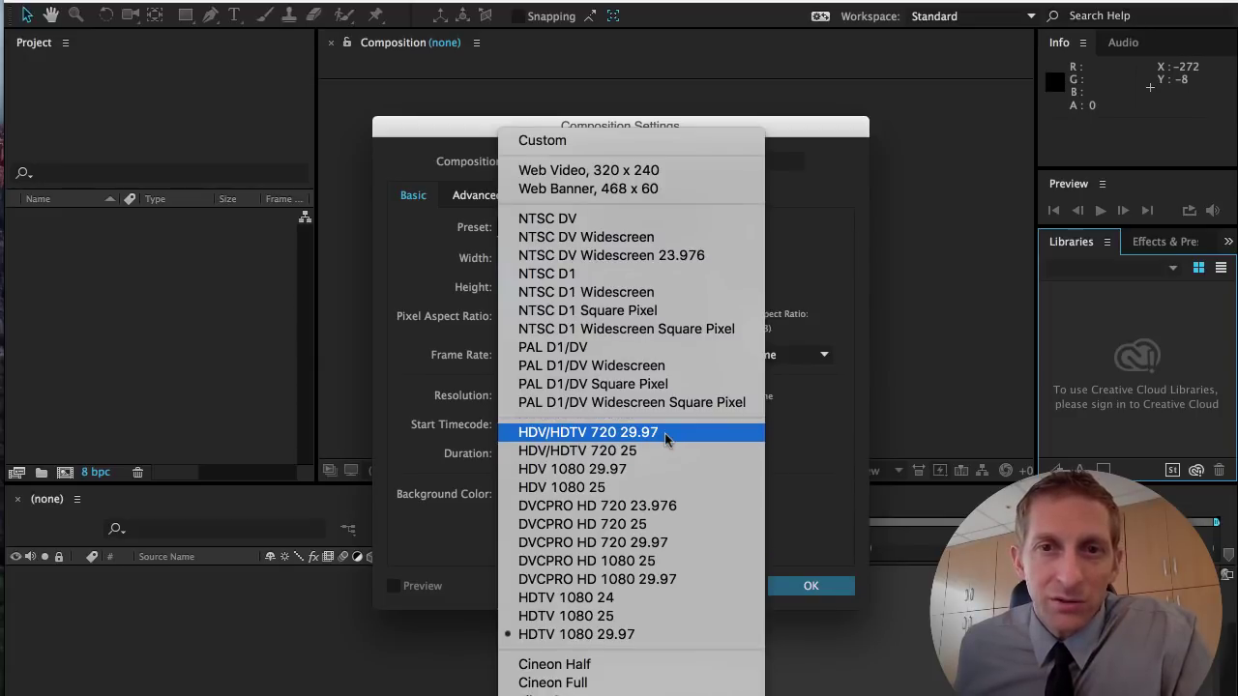
In After Effects, create a composition named Sunrise with the HDV/HDTV 720 29.97 preset.
{"action": "left_click", "coordinate": [665, 433]}
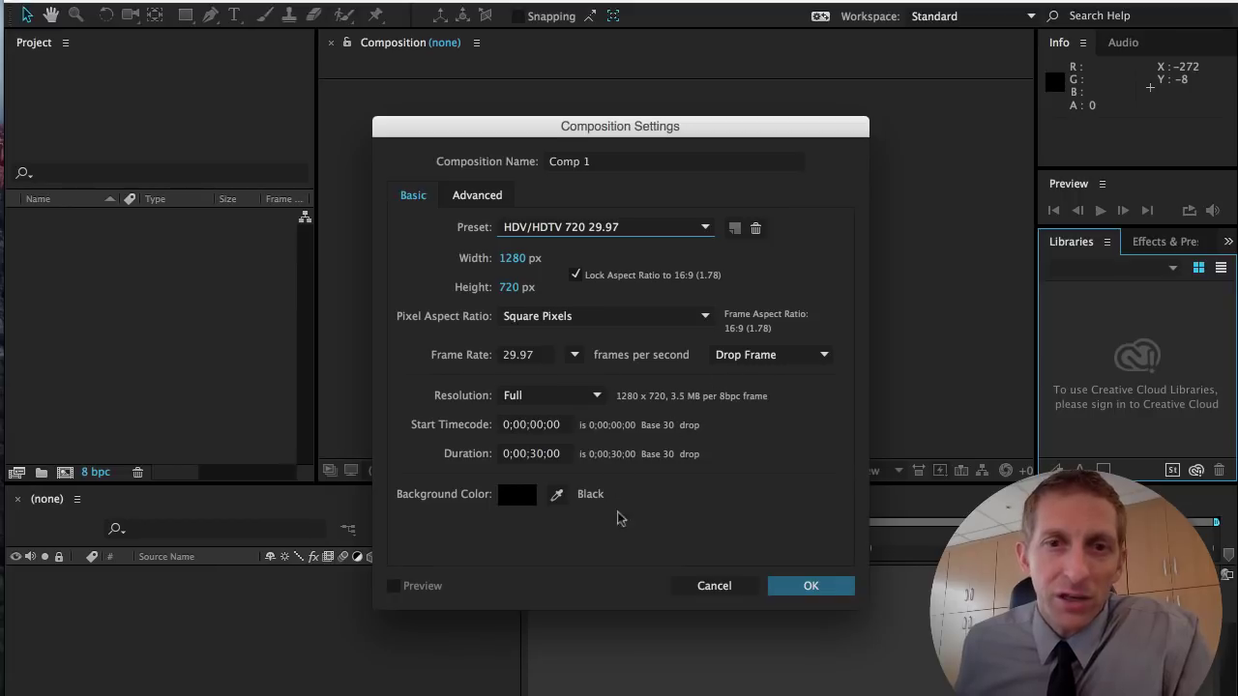
{"action": "left_click", "coordinate": [632, 160]}
{"action": "key", "text": "super+a"}
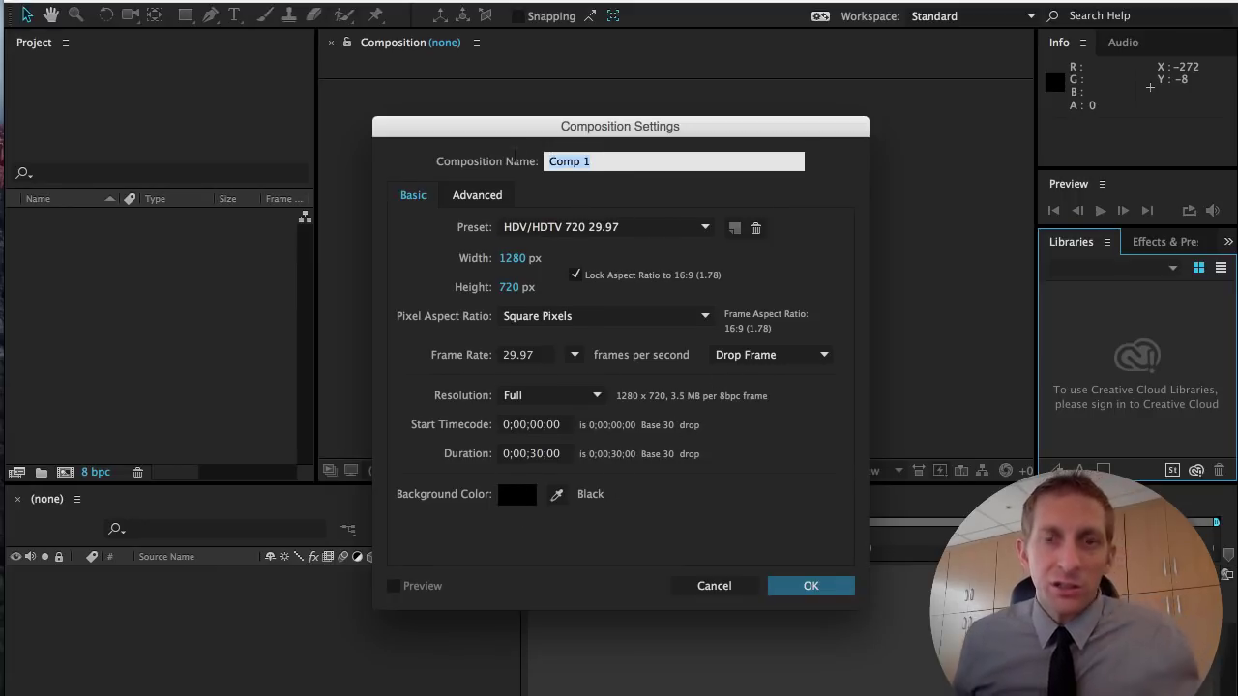
{"action": "type", "text": "Sunrise"}
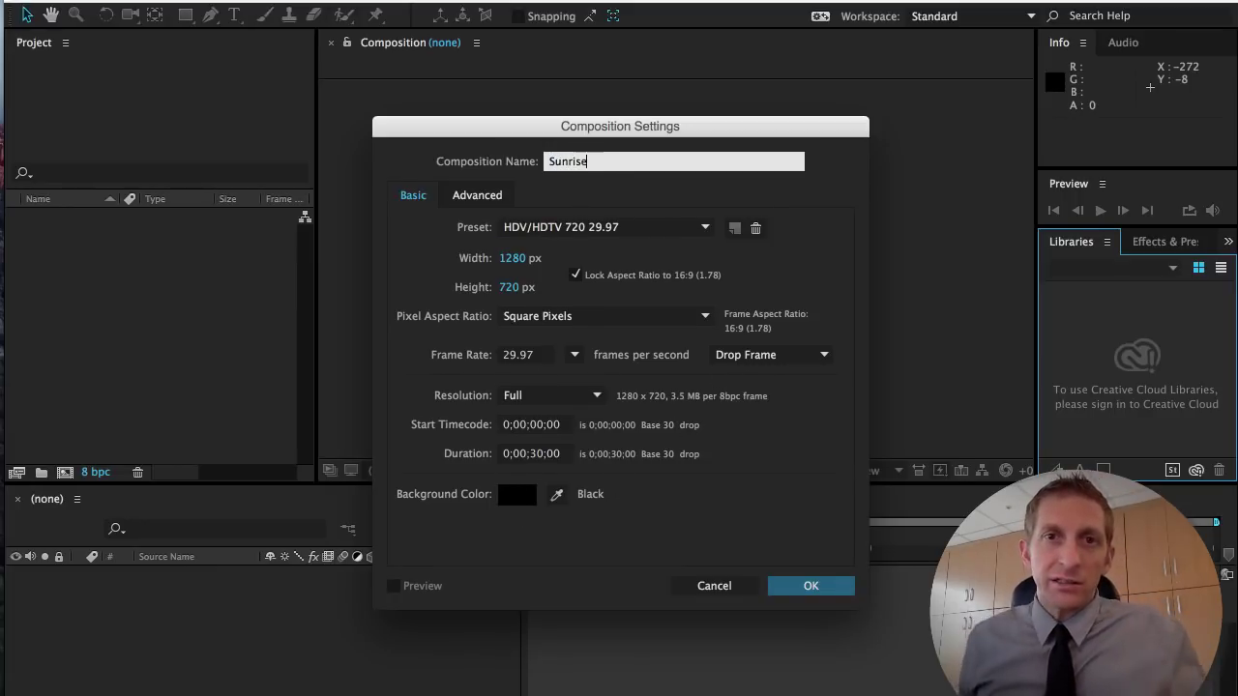
{"action": "left_click", "coordinate": [810, 586]}
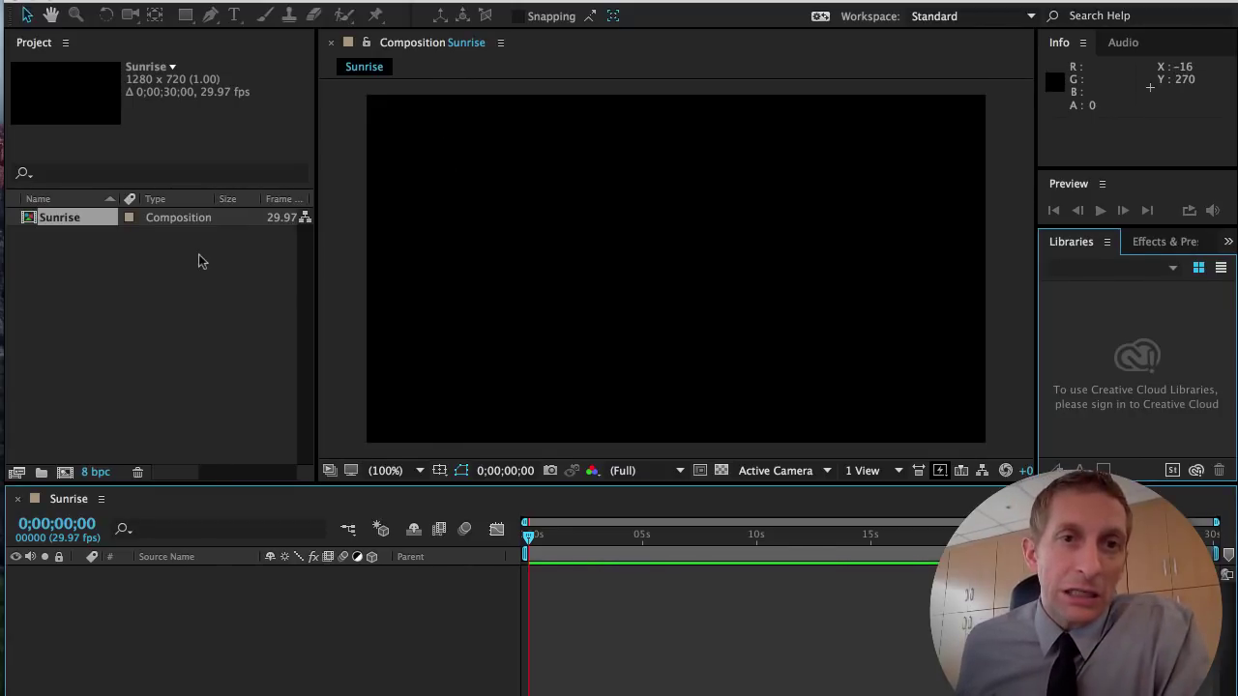
{"action": "key", "text": "F11"}
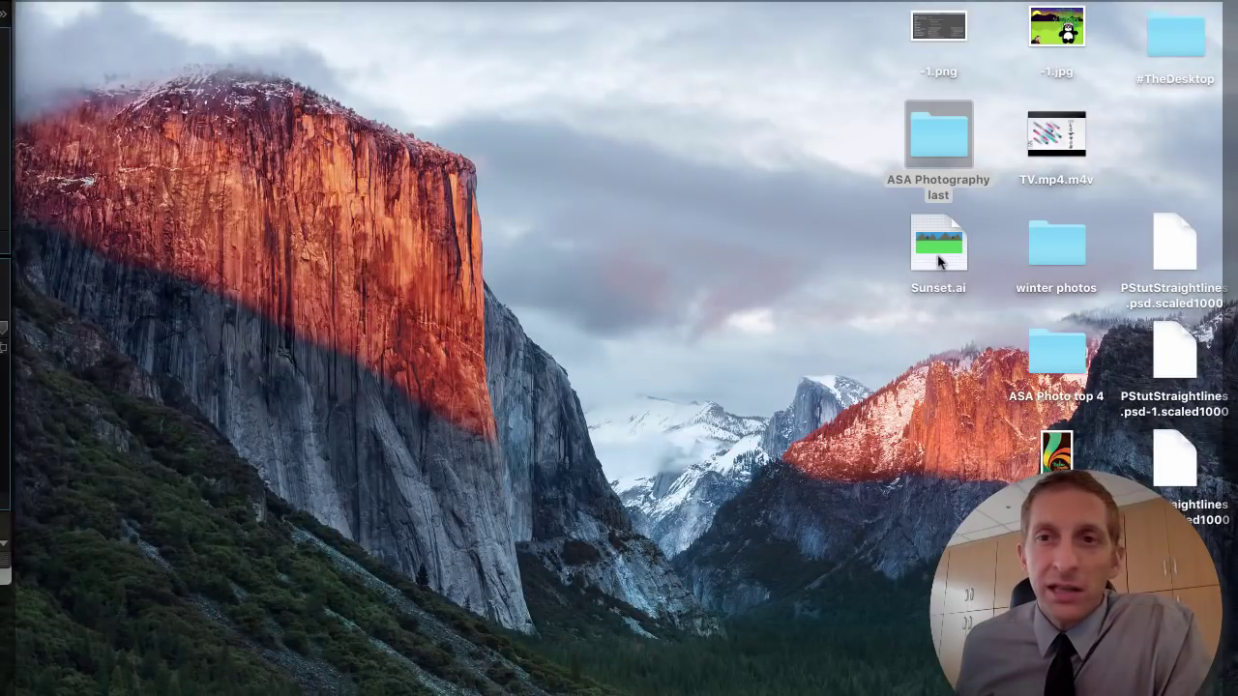
{"action": "left_click", "coordinate": [940, 263]}
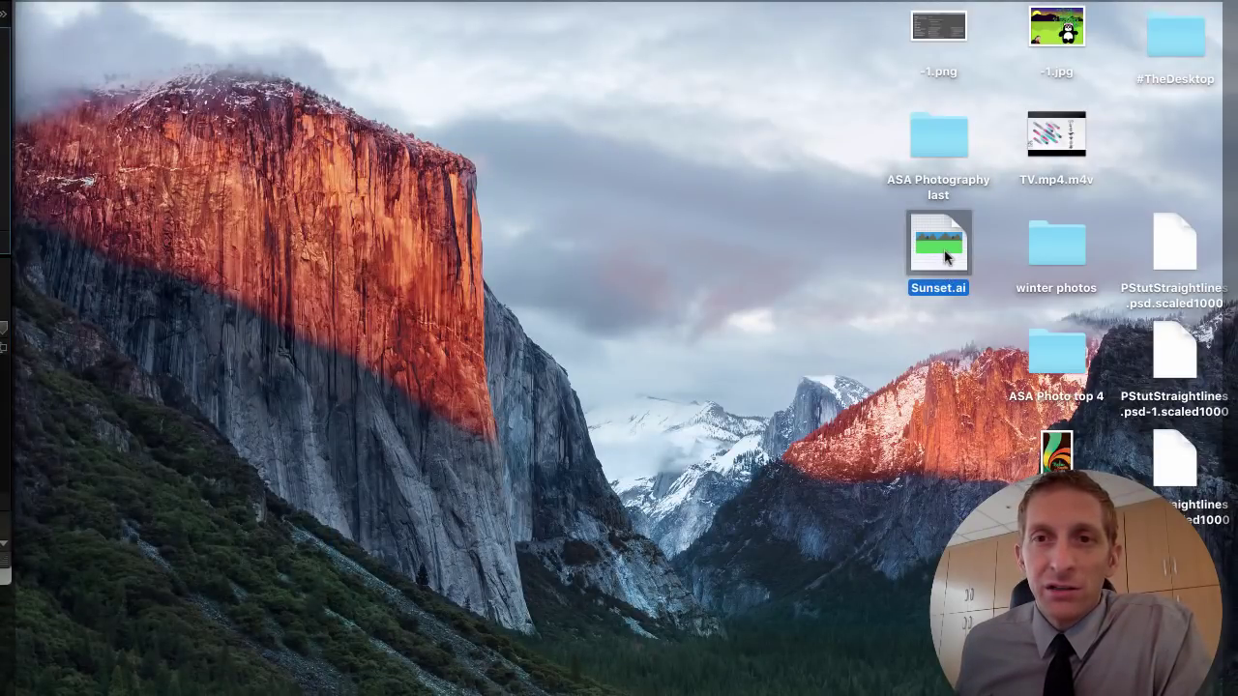
{"action": "key", "text": "F11"}
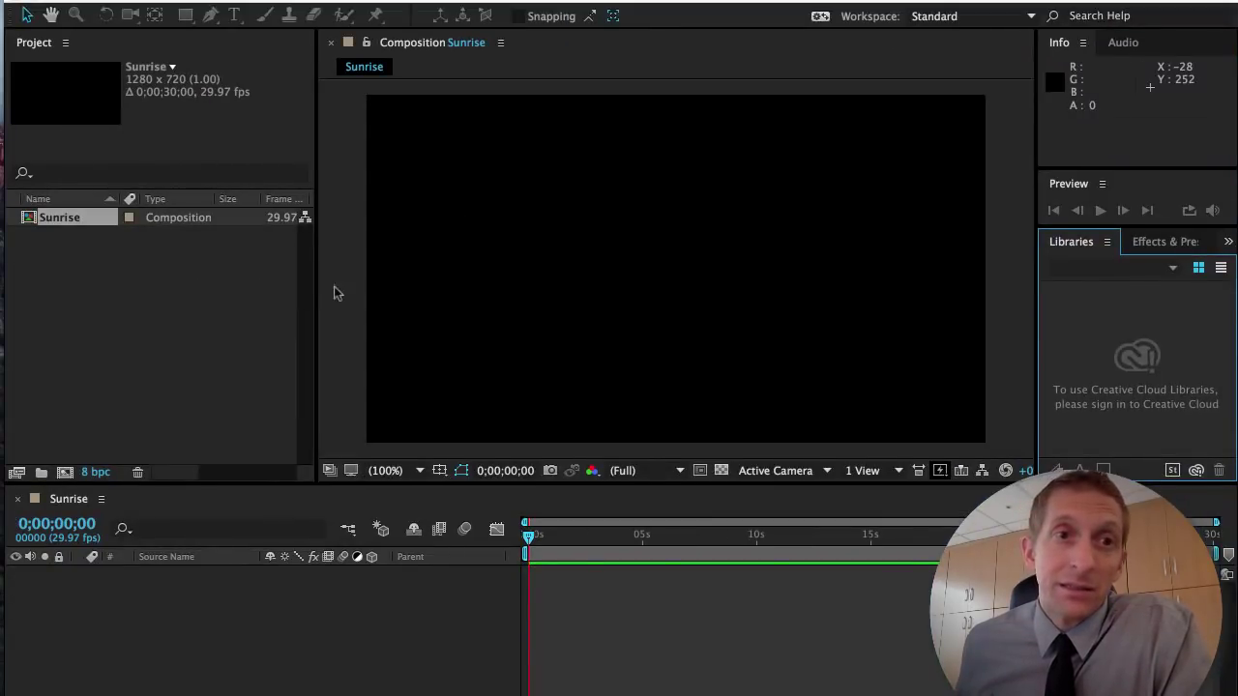
{"action": "key", "text": "F11"}
{"action": "key", "text": "F11"}
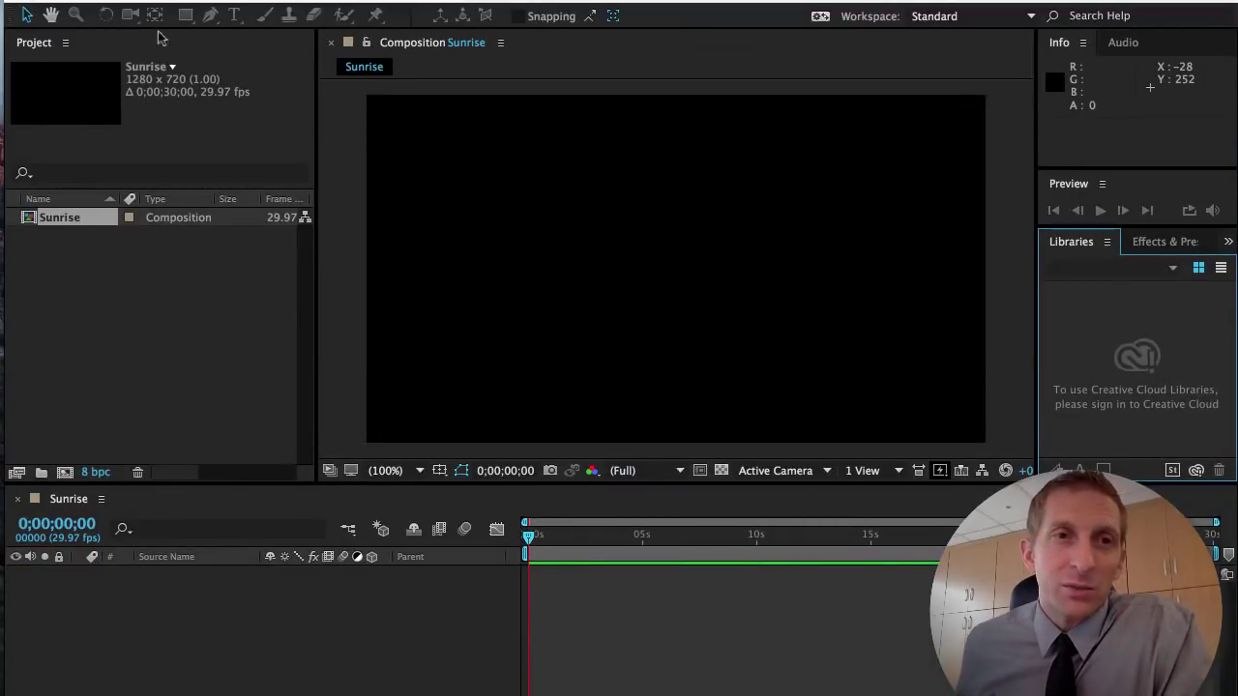
{"action": "left_click", "coordinate": [124, 0]}
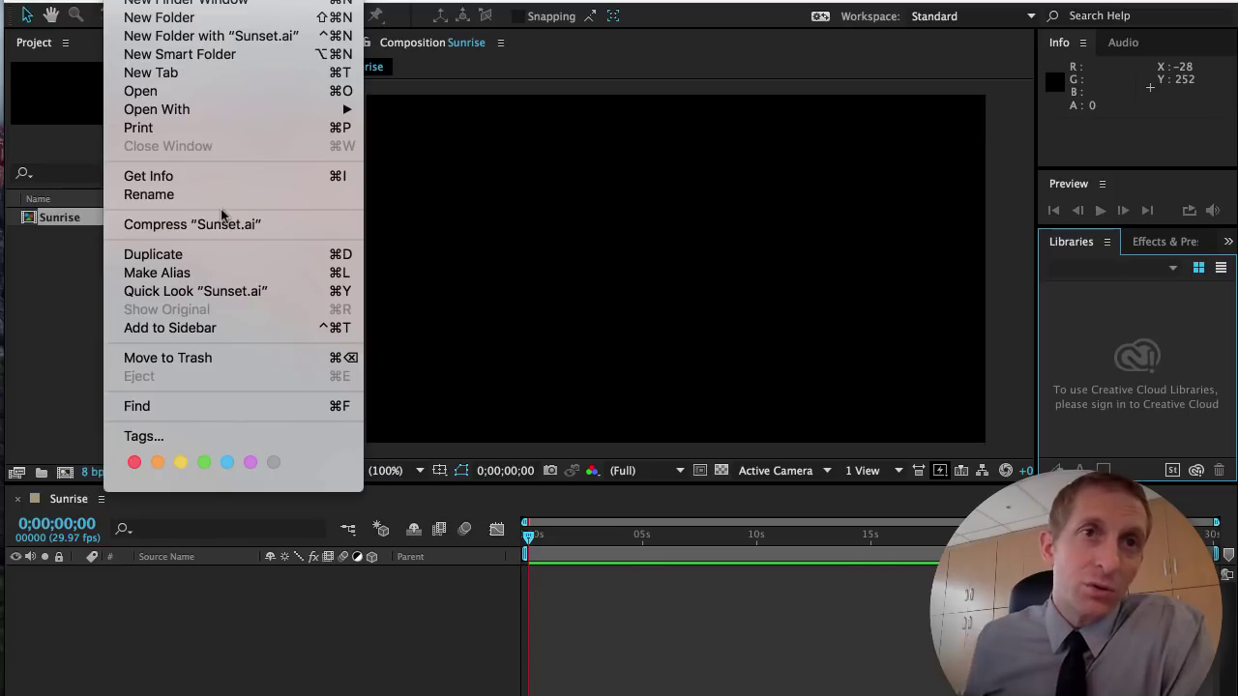
{"action": "left_click", "coordinate": [69, 256]}
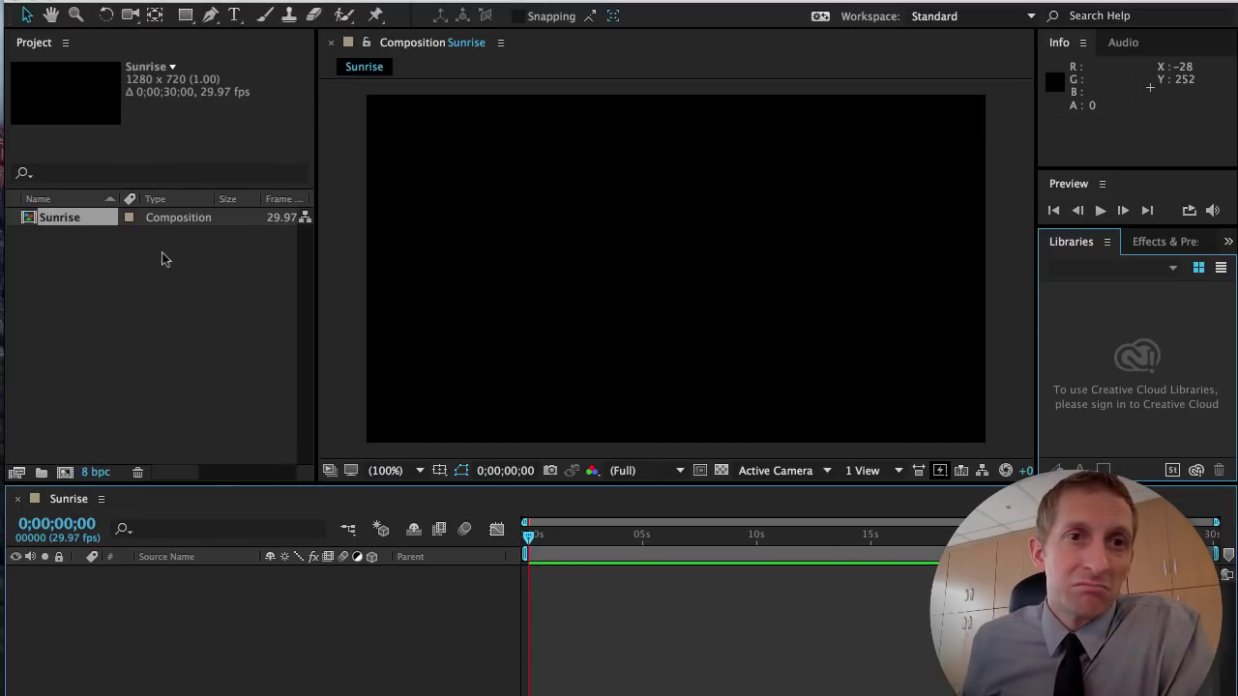
Add a new folder to the project and keep its default name.
{"action": "left_click", "coordinate": [42, 473]}
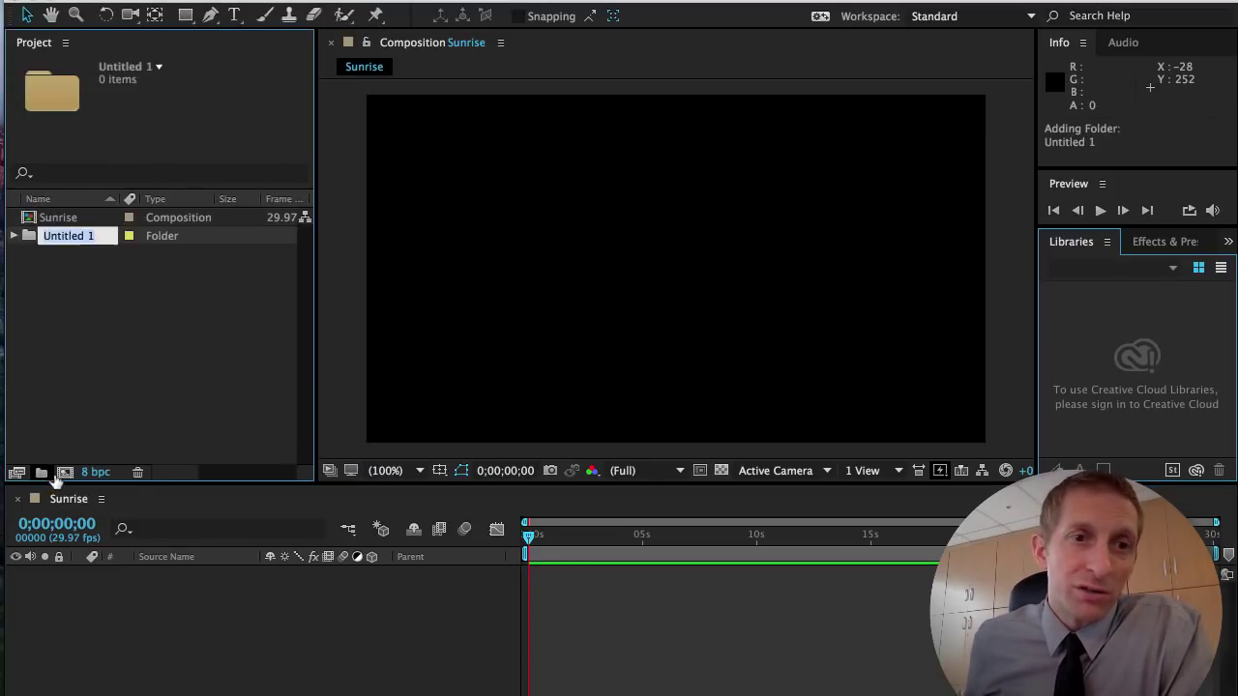
{"action": "left_click", "coordinate": [127, 311]}
{"action": "left_click", "coordinate": [28, 240]}
{"action": "left_click", "coordinate": [51, 269]}
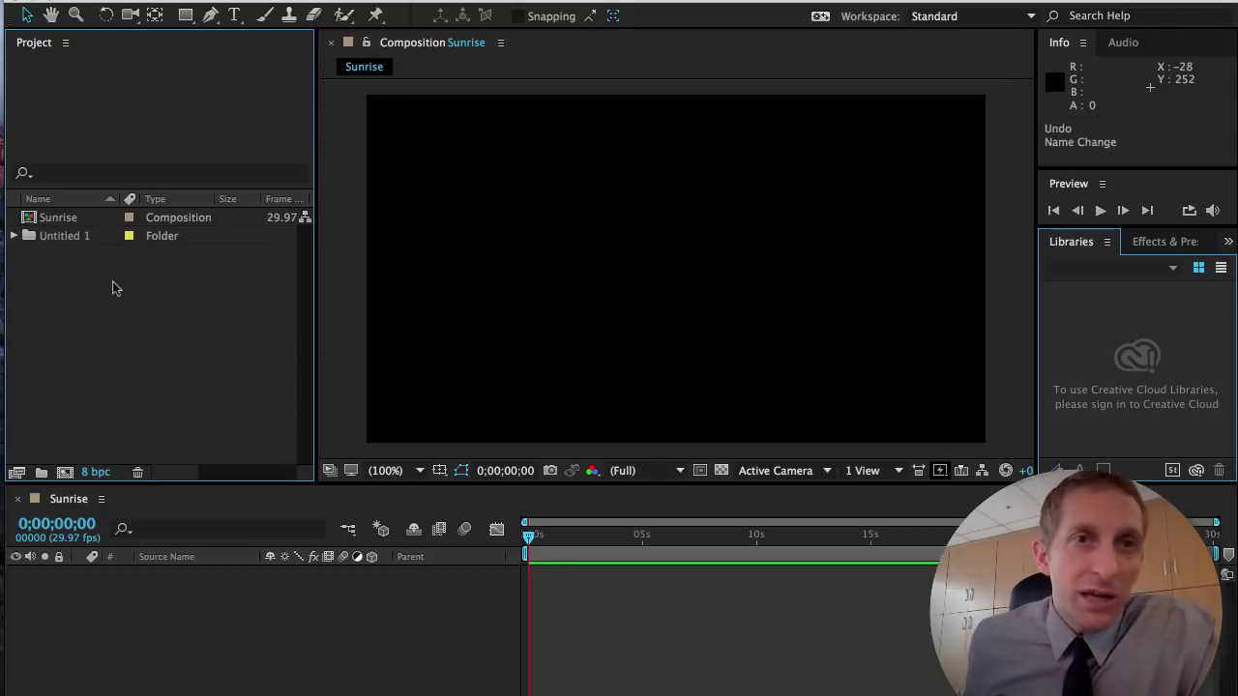
Import Sunset.ai from the Desktop as a Composition with Layer Size footage dimensions, and expand its Sunset Layers folder.
{"action": "key", "text": "F11"}
{"action": "left_click_drag", "start_coordinate": [946, 238], "coordinate": [158, 305]}
{"action": "key", "text": "F11"}
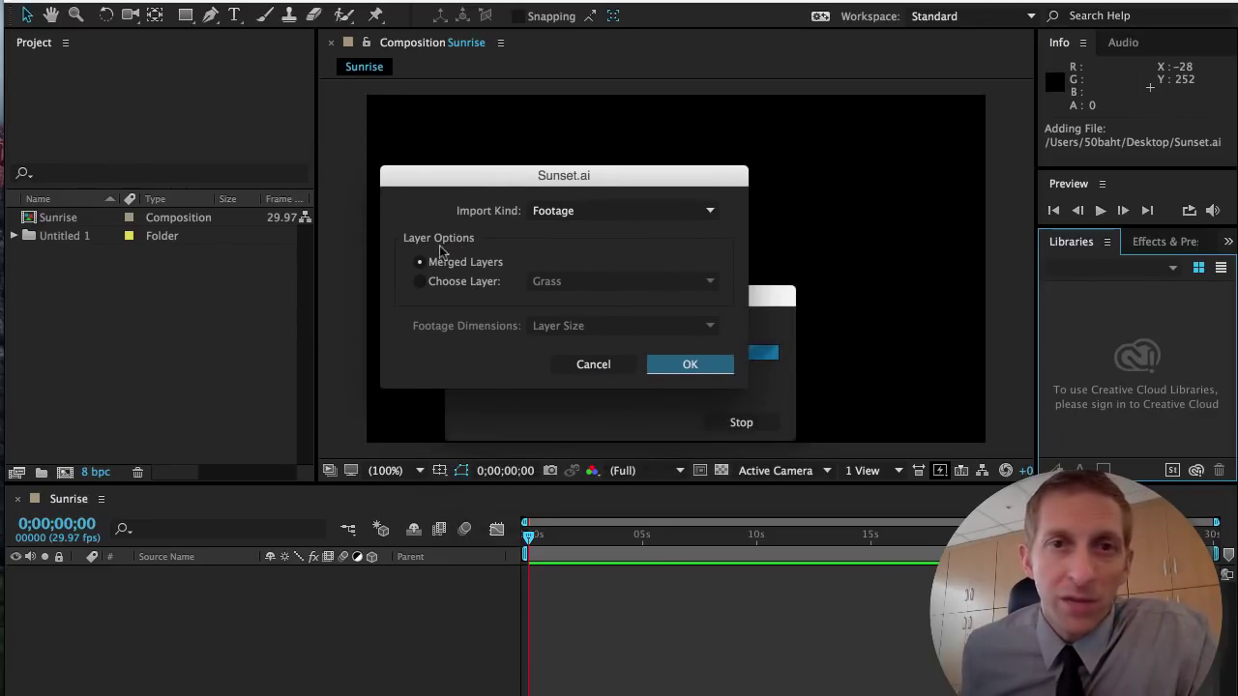
{"action": "left_click", "coordinate": [442, 283]}
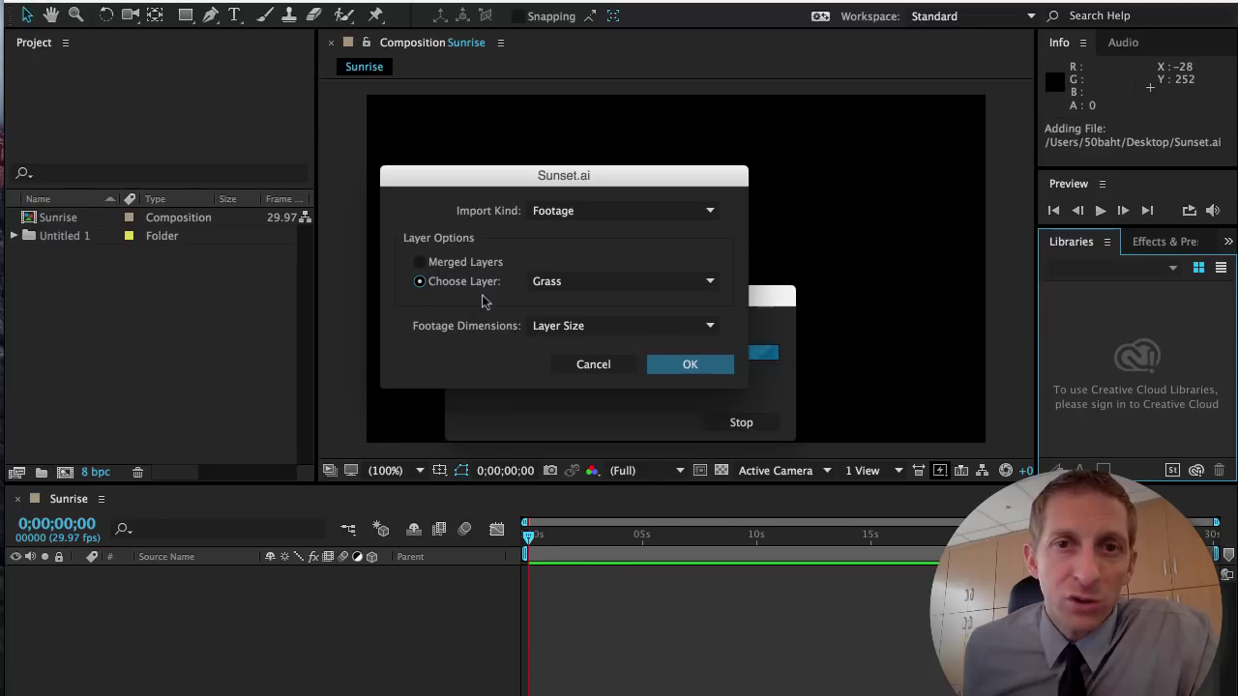
{"action": "left_click", "coordinate": [556, 211]}
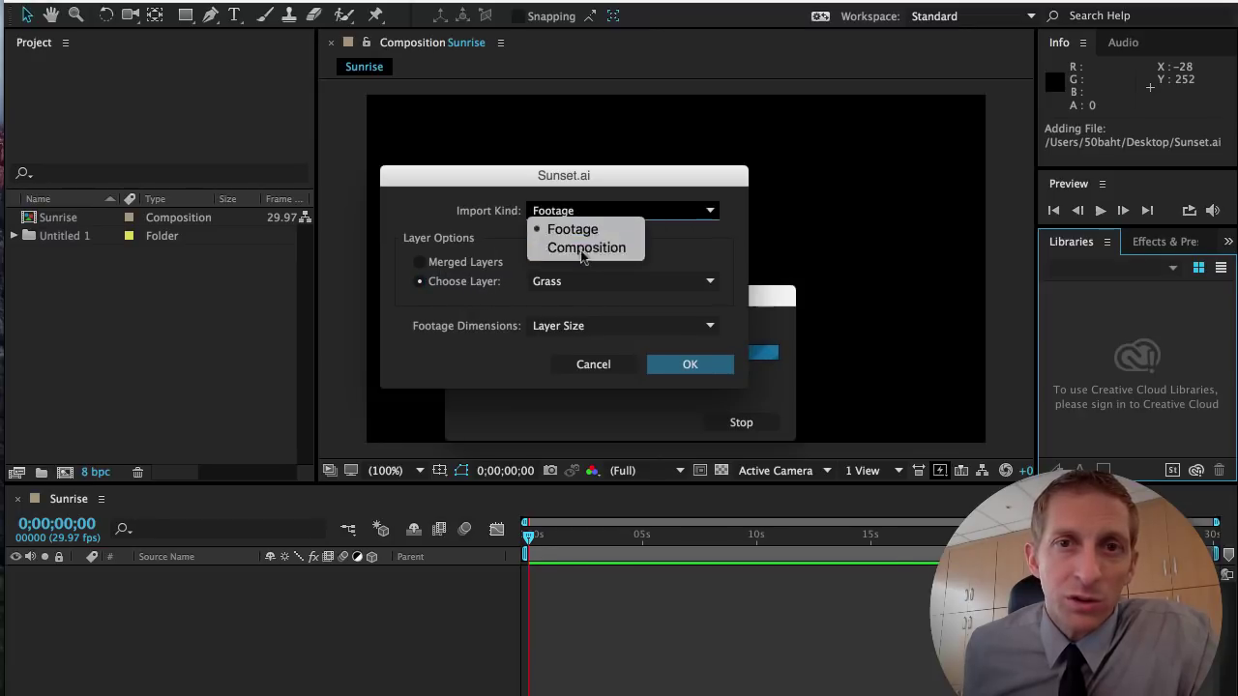
{"action": "left_click", "coordinate": [581, 250]}
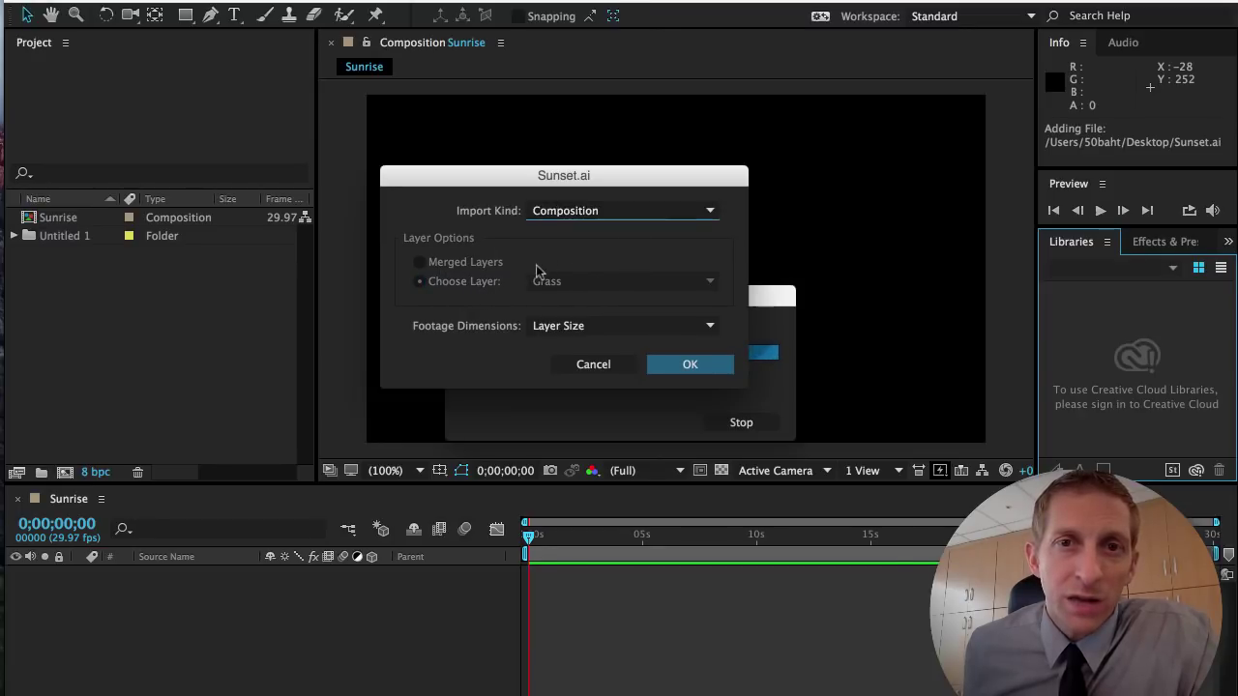
{"action": "left_click", "coordinate": [567, 335]}
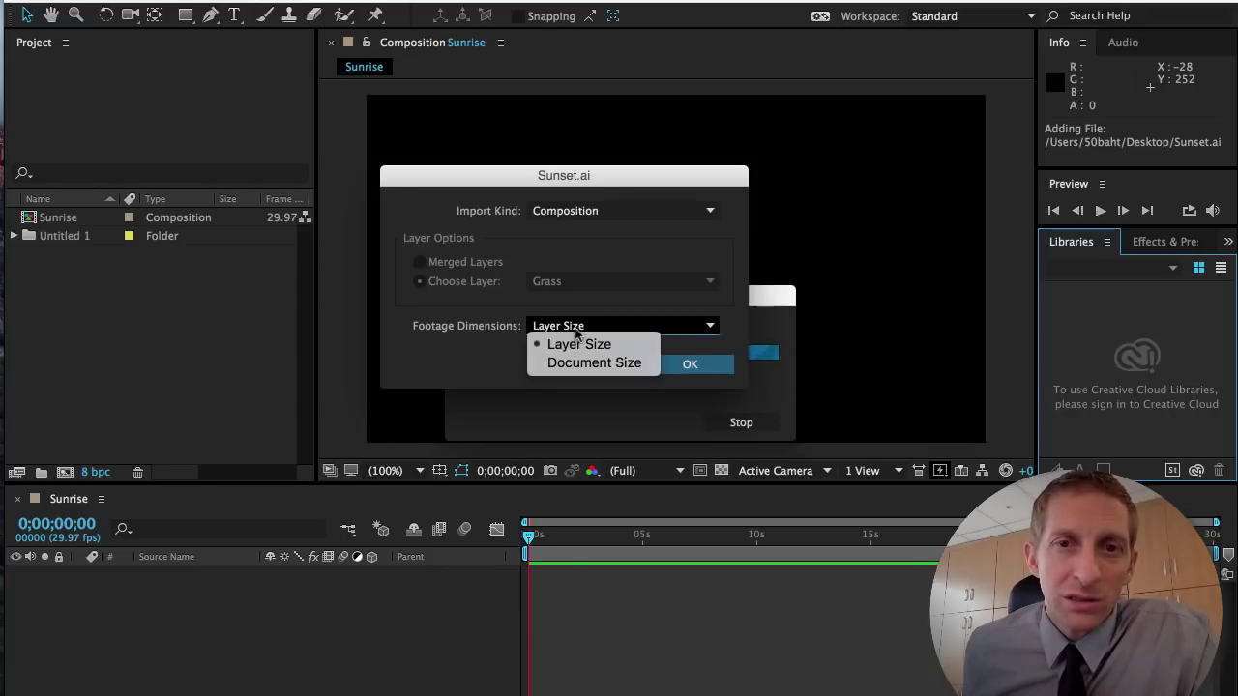
{"action": "left_click", "coordinate": [562, 344]}
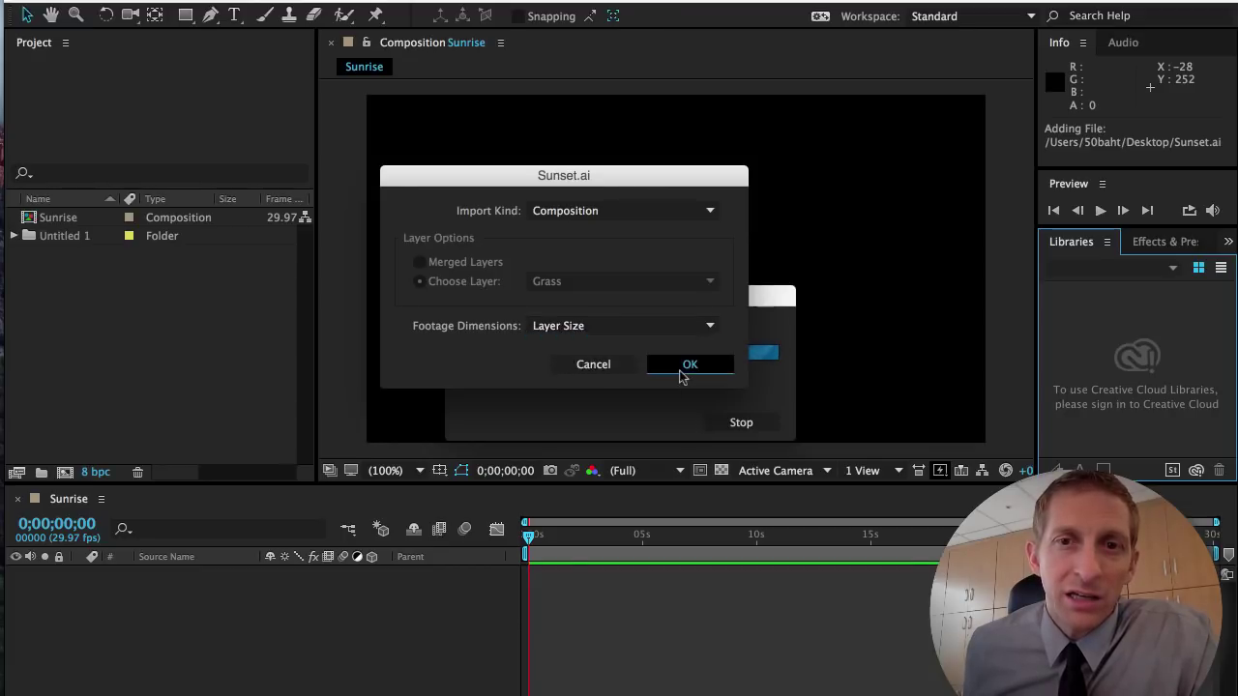
{"action": "left_click", "coordinate": [683, 370]}
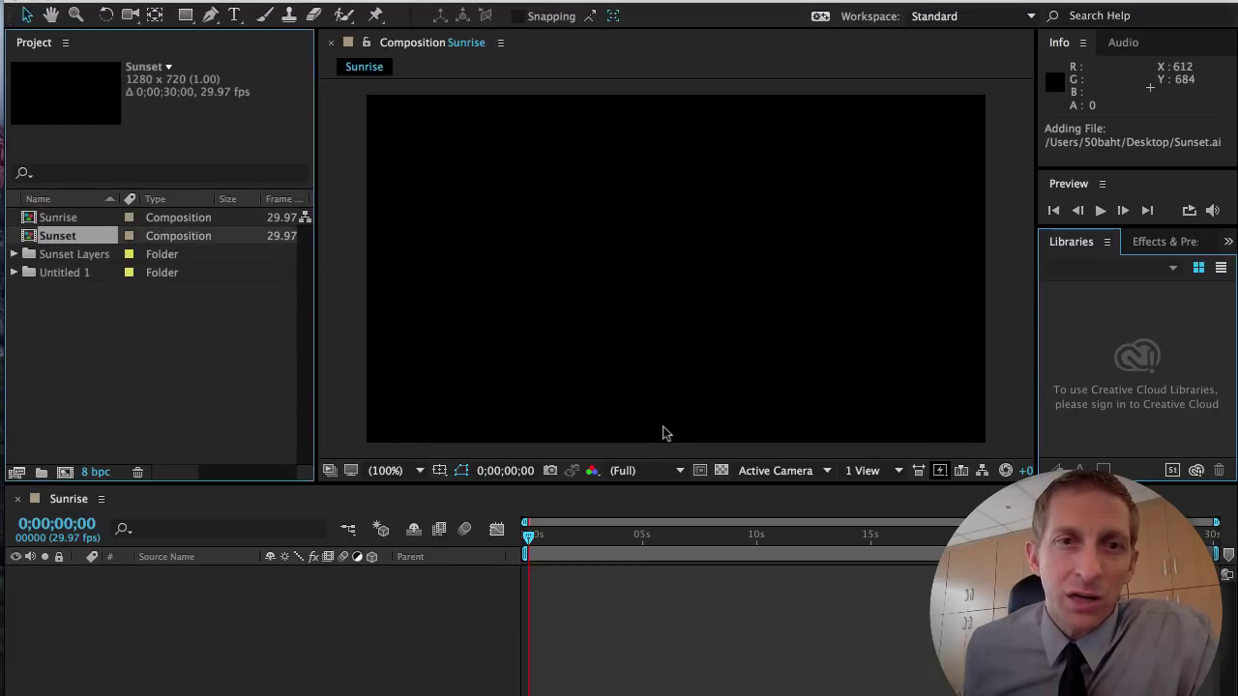
{"action": "left_click", "coordinate": [14, 255]}
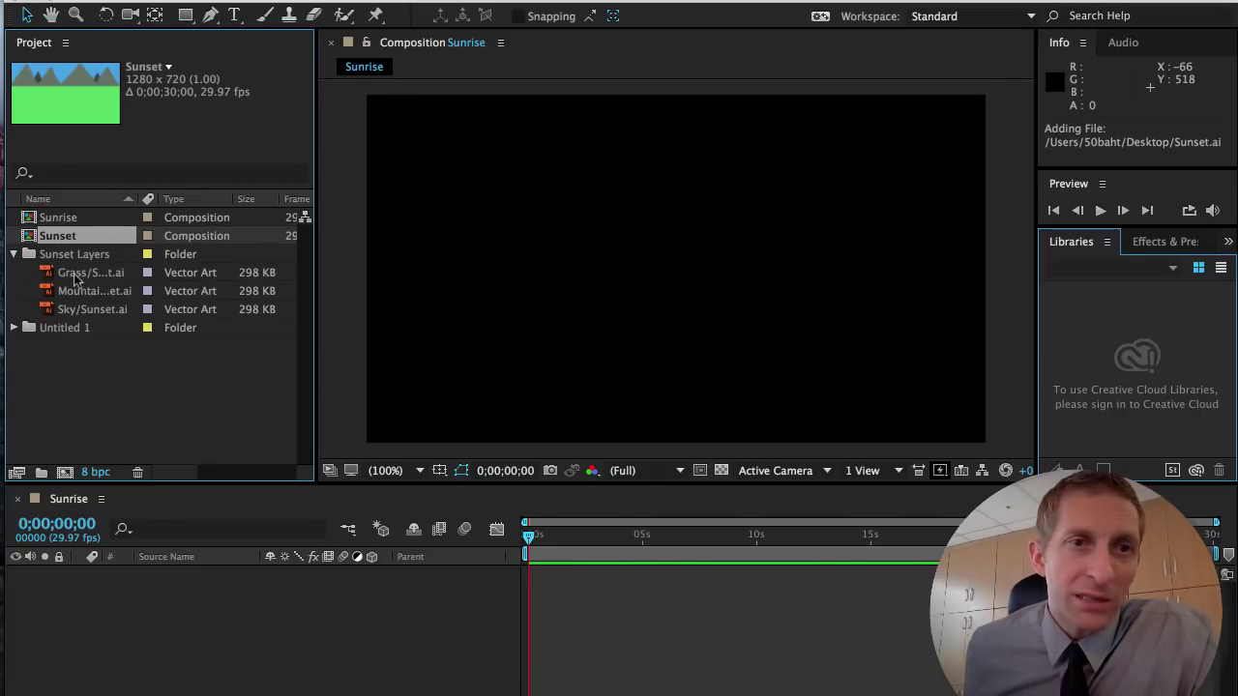
{"action": "key", "text": "F11"}
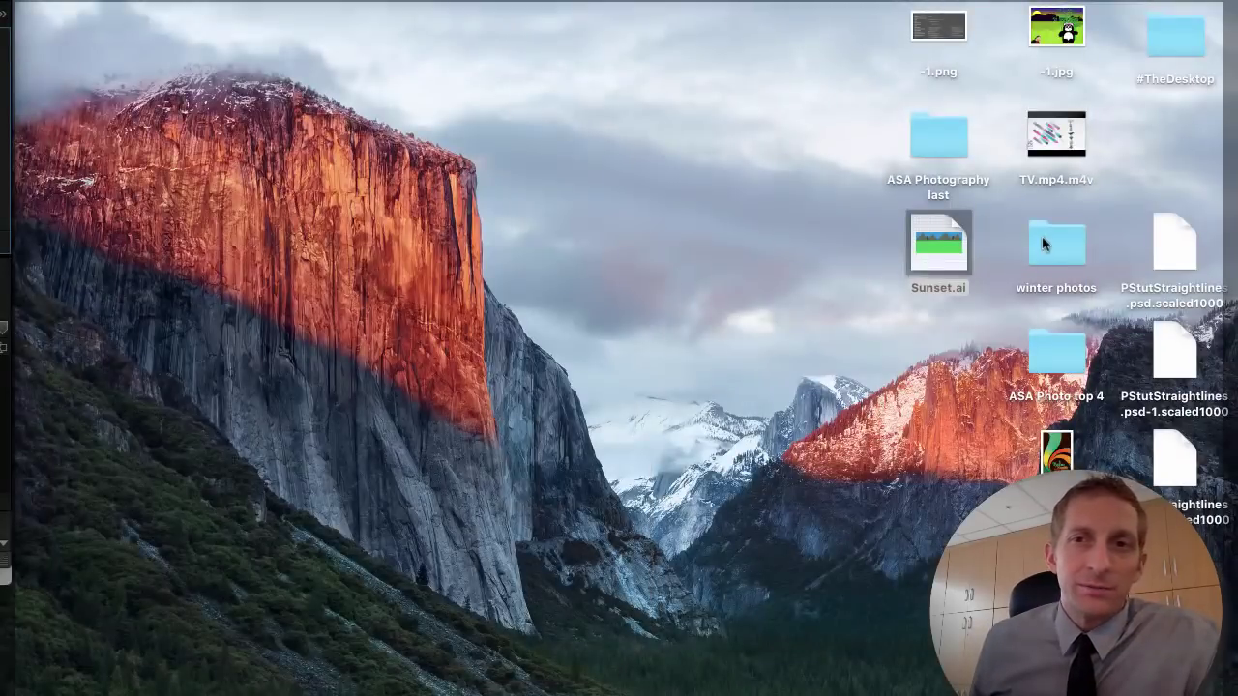
{"action": "left_click_drag", "start_coordinate": [949, 257], "coordinate": [225, 322]}
{"action": "key", "text": "F11"}
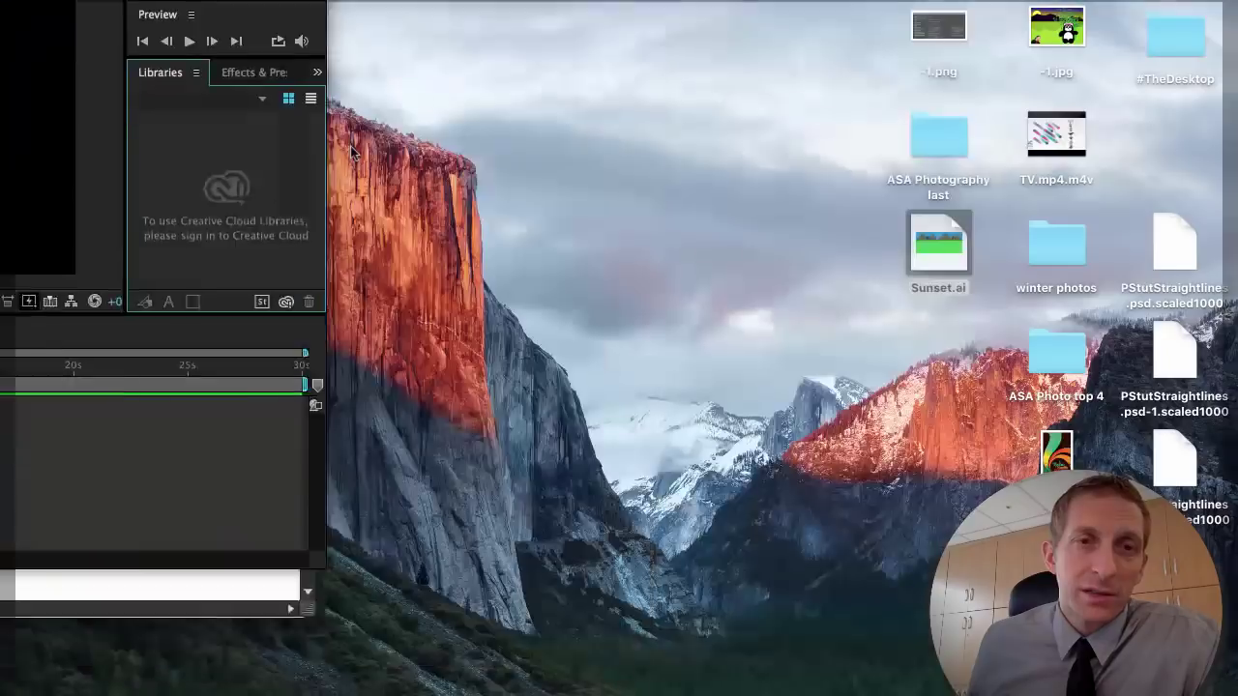
{"action": "key", "text": "F11"}
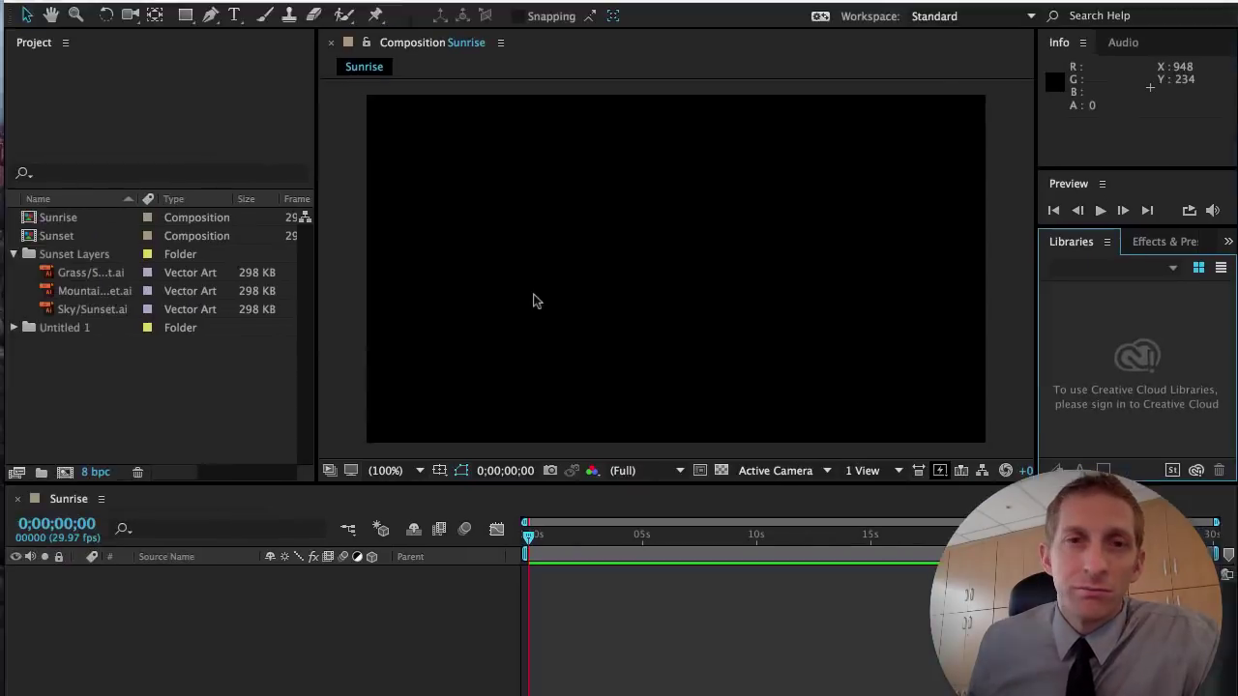
Add the Grass, Mountains and Sky artwork from the Sunset Layers folder to the Sunrise composition as three layers.
{"action": "left_click", "coordinate": [87, 311]}
{"action": "key", "text": "Up"}
{"action": "key", "text": "Up"}
{"action": "key", "text": "Down"}
{"action": "key", "text": "Down"}
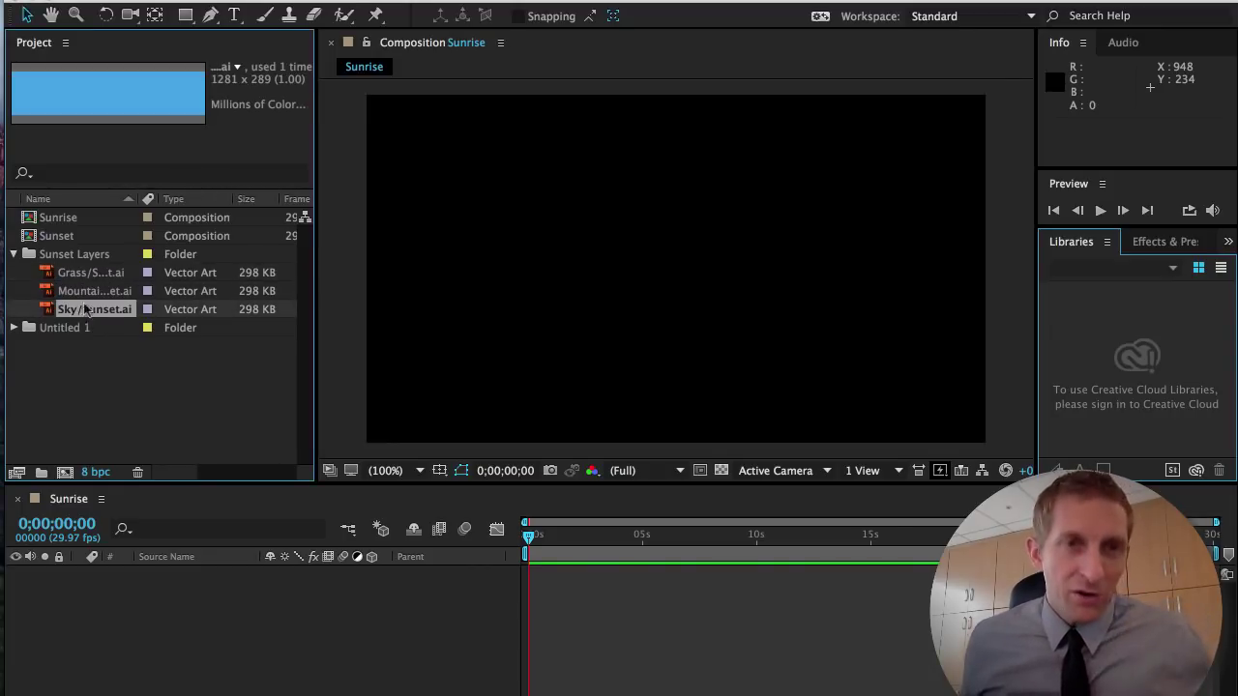
{"action": "left_click", "coordinate": [86, 278], "text": "shift"}
{"action": "left_click_drag", "start_coordinate": [89, 293], "coordinate": [141, 619]}
{"action": "left_click", "coordinate": [184, 646]}
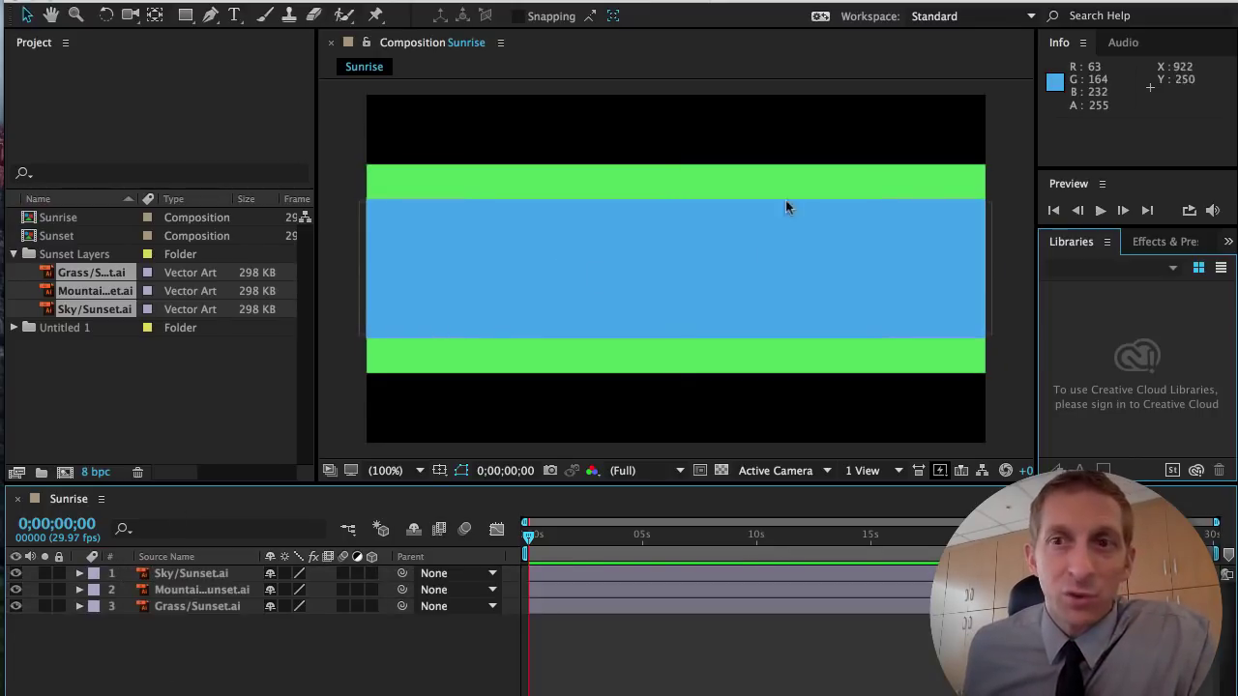
Place Grass across the lower frame and Sky across the upper frame at position 640, 140, with the Sky scaled to 109%.
{"action": "left_click_drag", "start_coordinate": [573, 269], "coordinate": [581, 380]}
{"action": "left_click", "coordinate": [597, 191]}
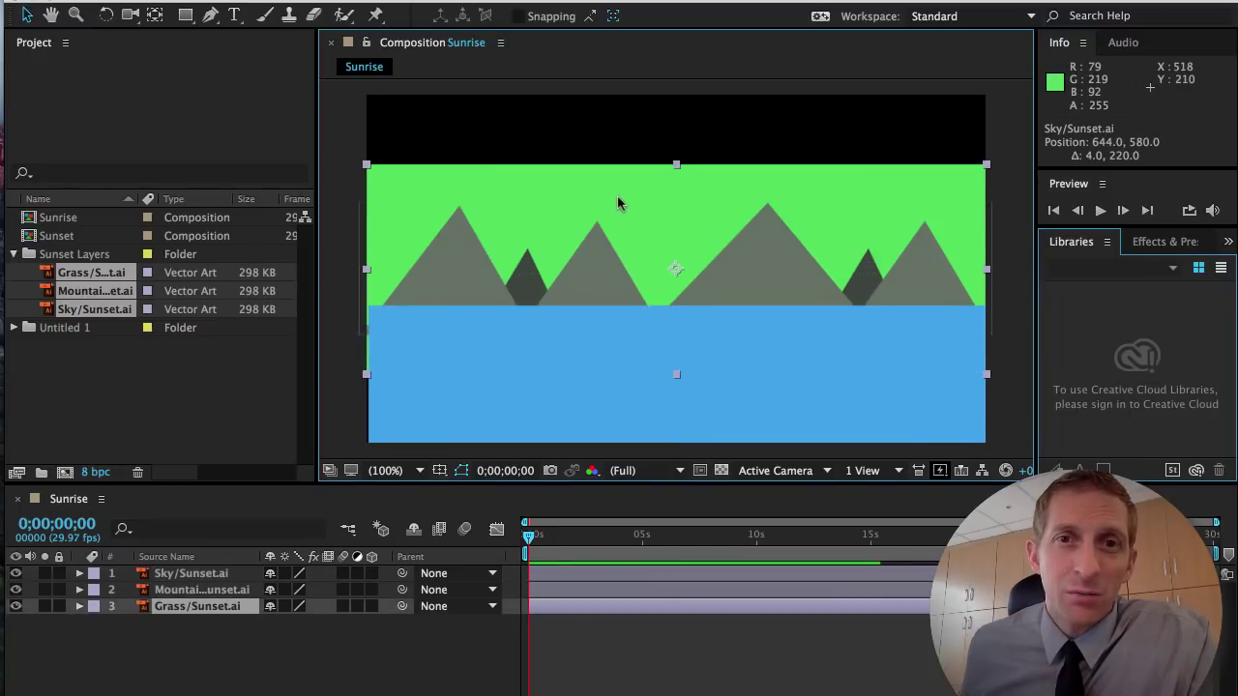
{"action": "left_click_drag", "start_coordinate": [619, 201], "coordinate": [606, 390]}
{"action": "left_click_drag", "start_coordinate": [603, 326], "coordinate": [599, 113]}
{"action": "left_click_drag", "start_coordinate": [564, 401], "coordinate": [574, 296]}
{"action": "left_click_drag", "start_coordinate": [582, 176], "coordinate": [594, 183]}
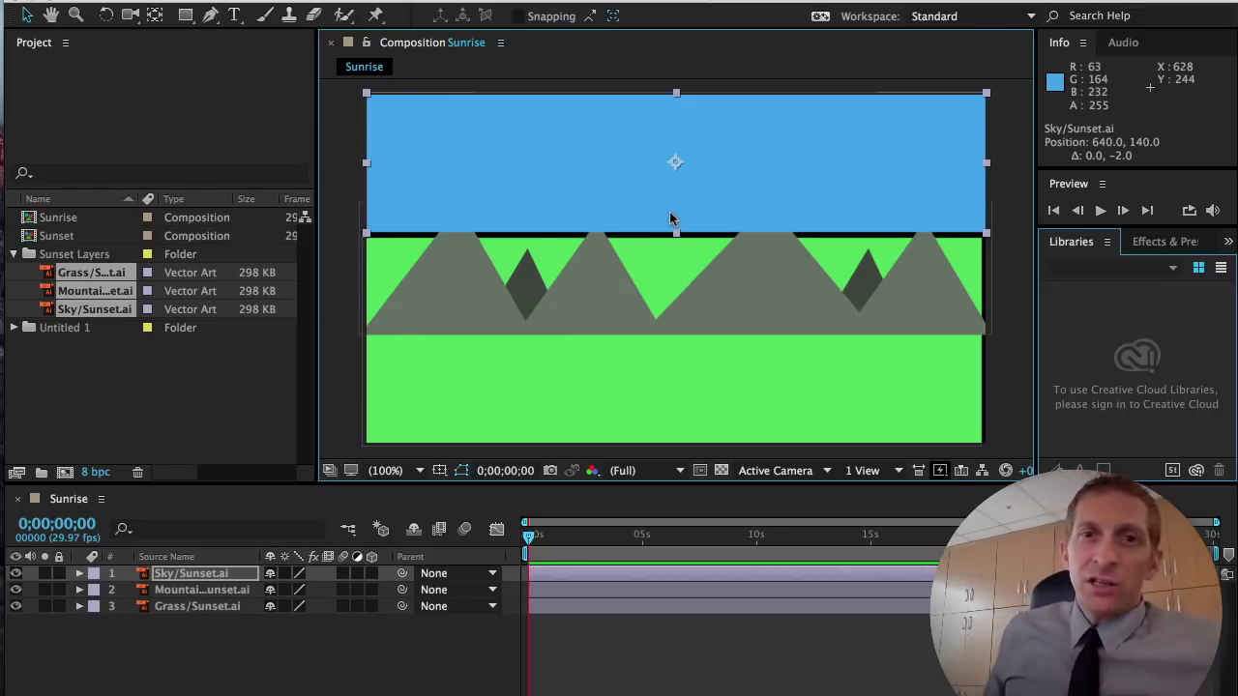
{"action": "key", "text": "s"}
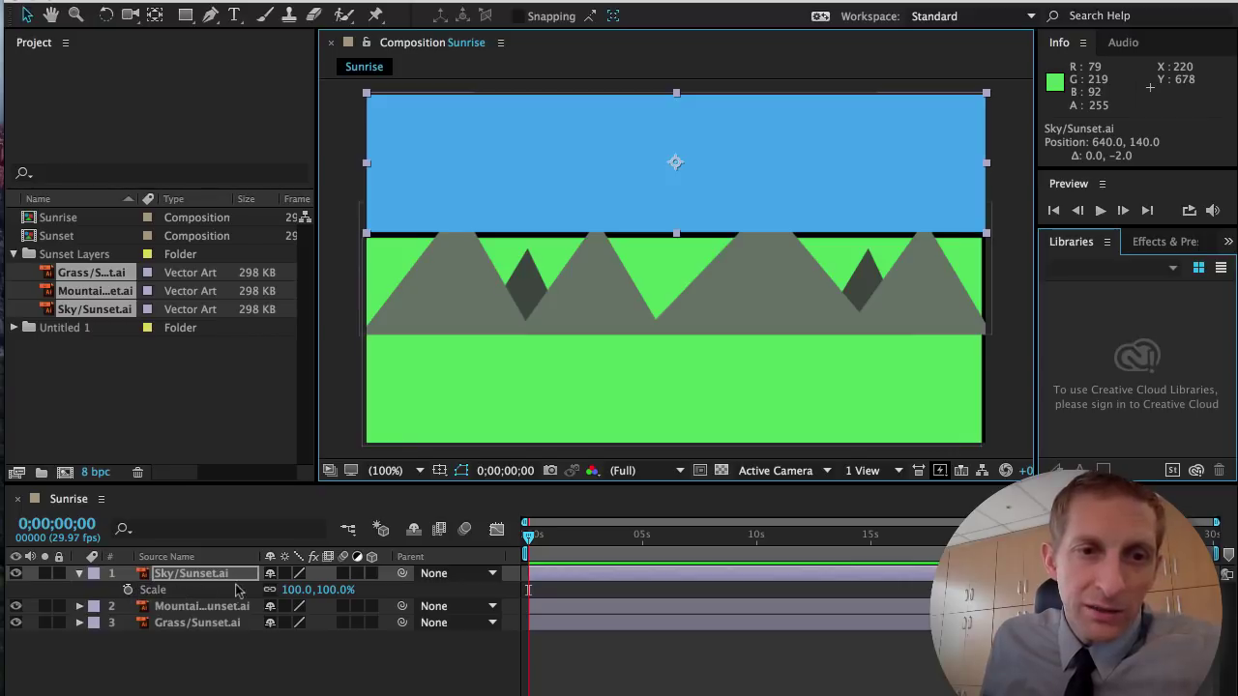
{"action": "left_click_drag", "start_coordinate": [302, 597], "coordinate": [311, 597]}
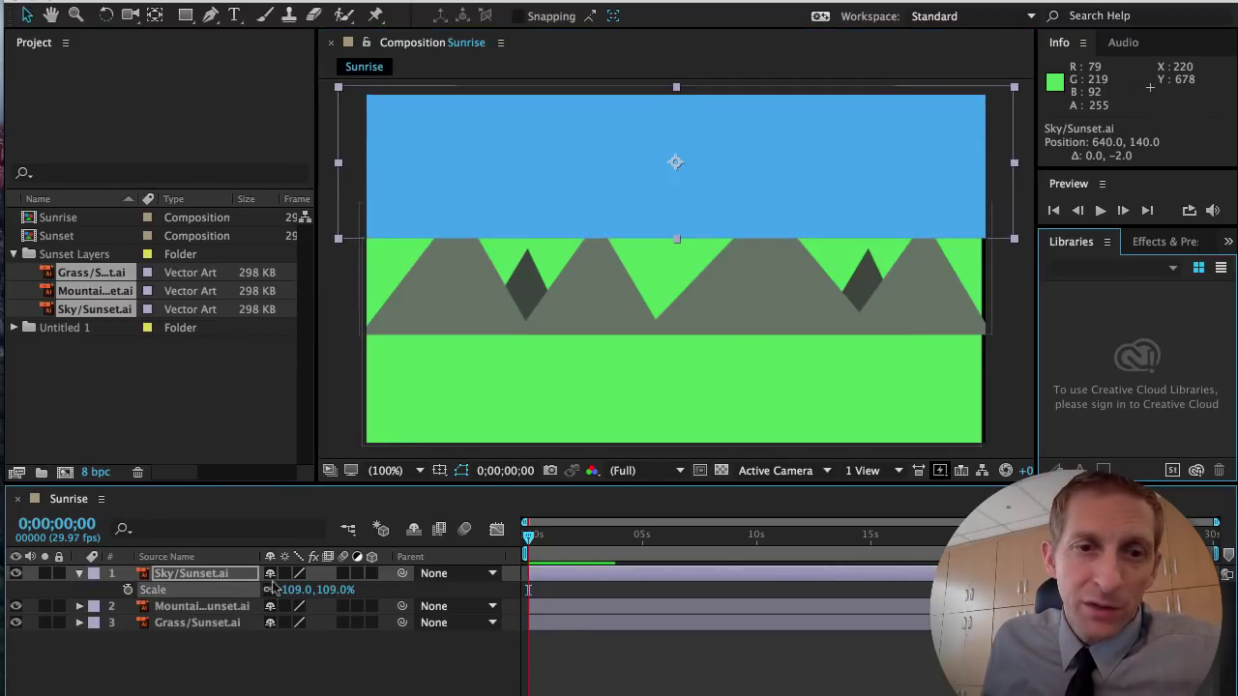
Move the Mountains layer above Sky in the layer order and raise the mountains to position 624, 170.
{"action": "left_click", "coordinate": [577, 284]}
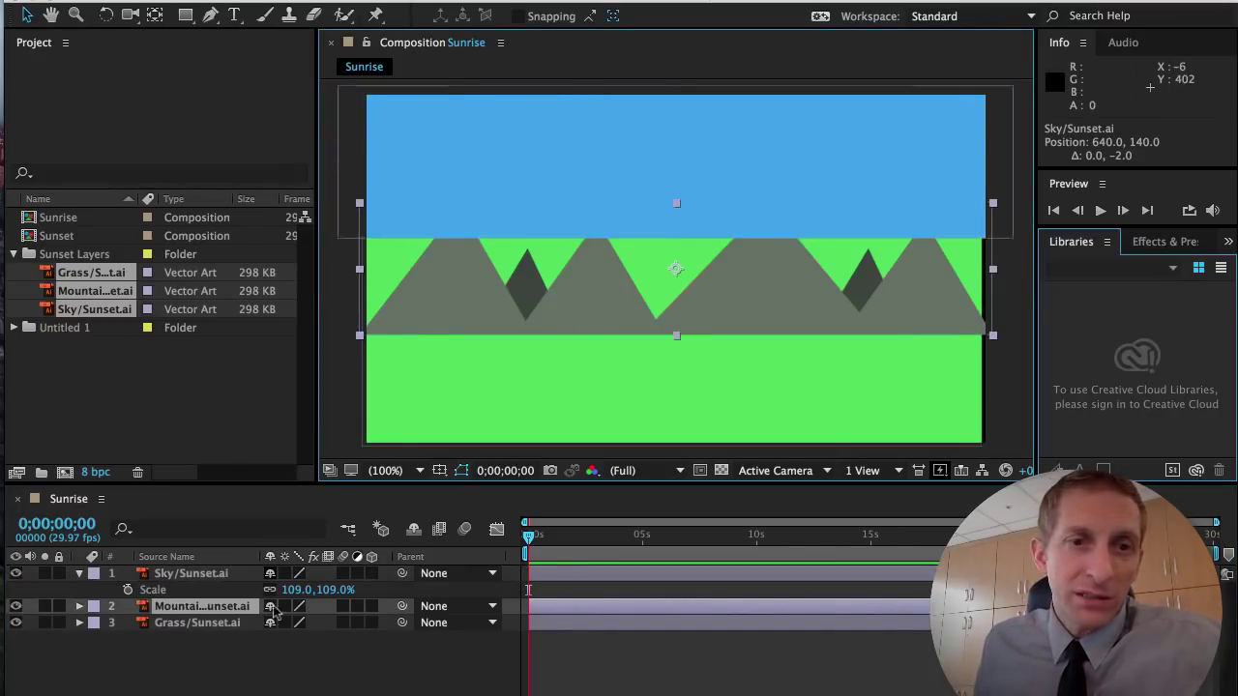
{"action": "left_click", "coordinate": [194, 681]}
{"action": "left_click_drag", "start_coordinate": [194, 609], "coordinate": [190, 571]}
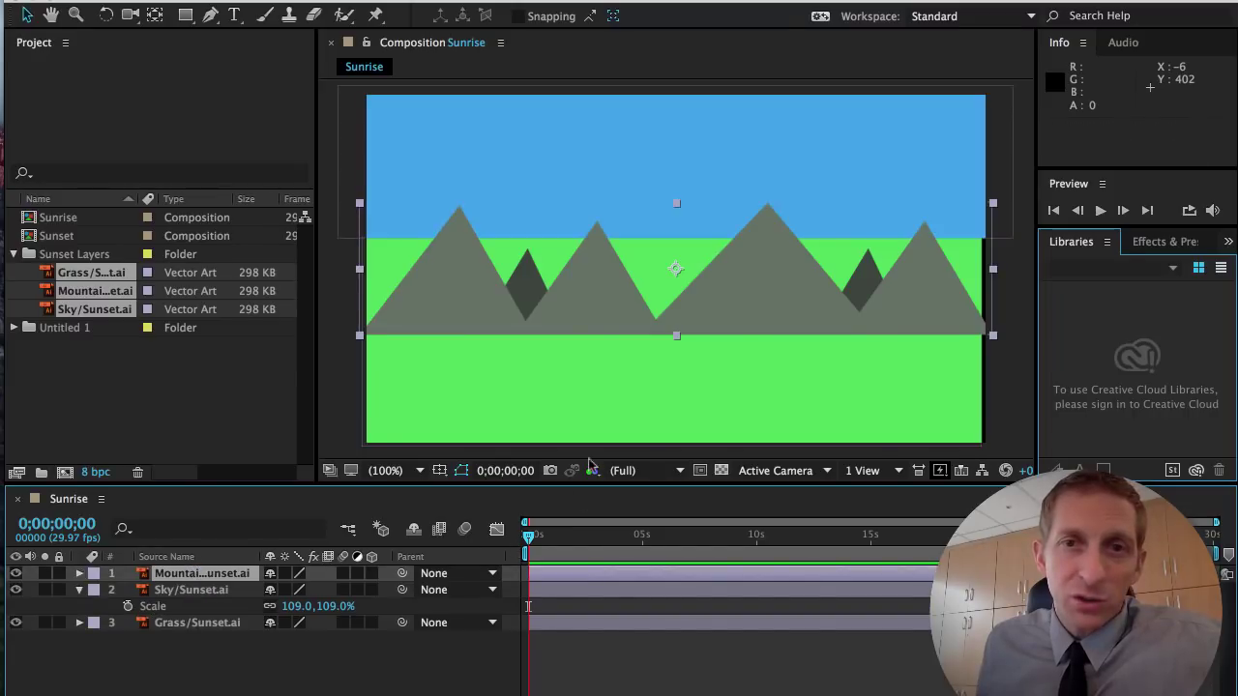
{"action": "left_click_drag", "start_coordinate": [760, 303], "coordinate": [752, 212]}
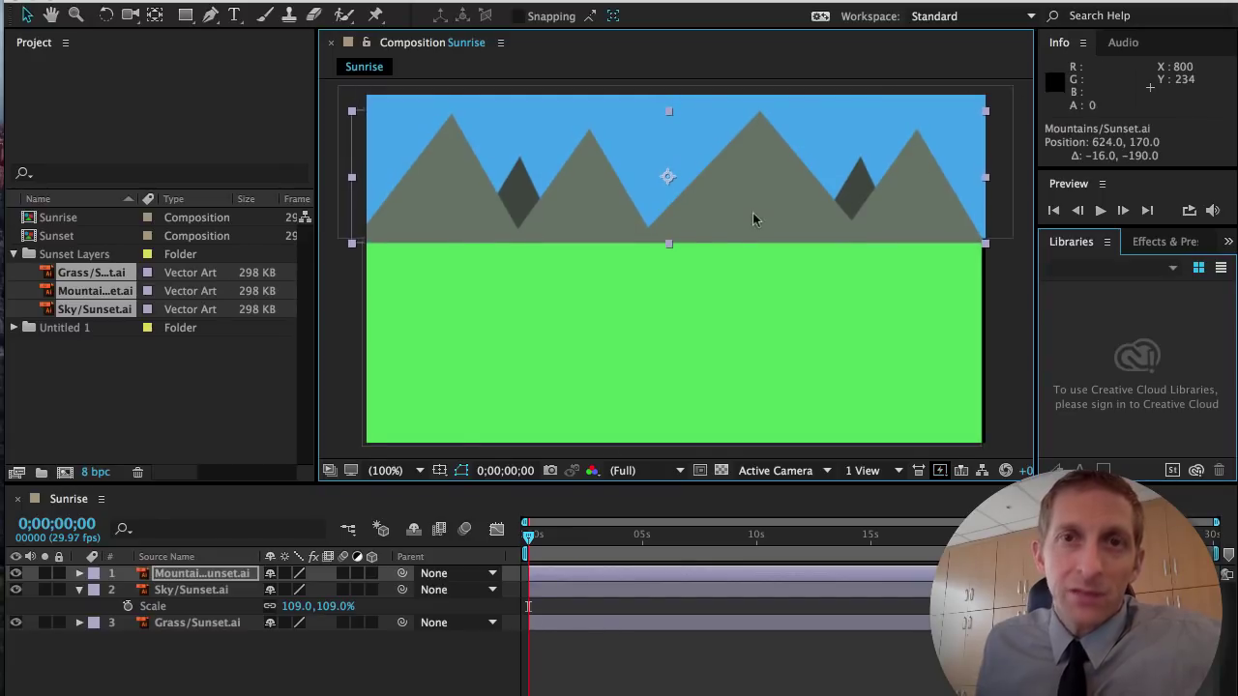
{"action": "left_click", "coordinate": [340, 407]}
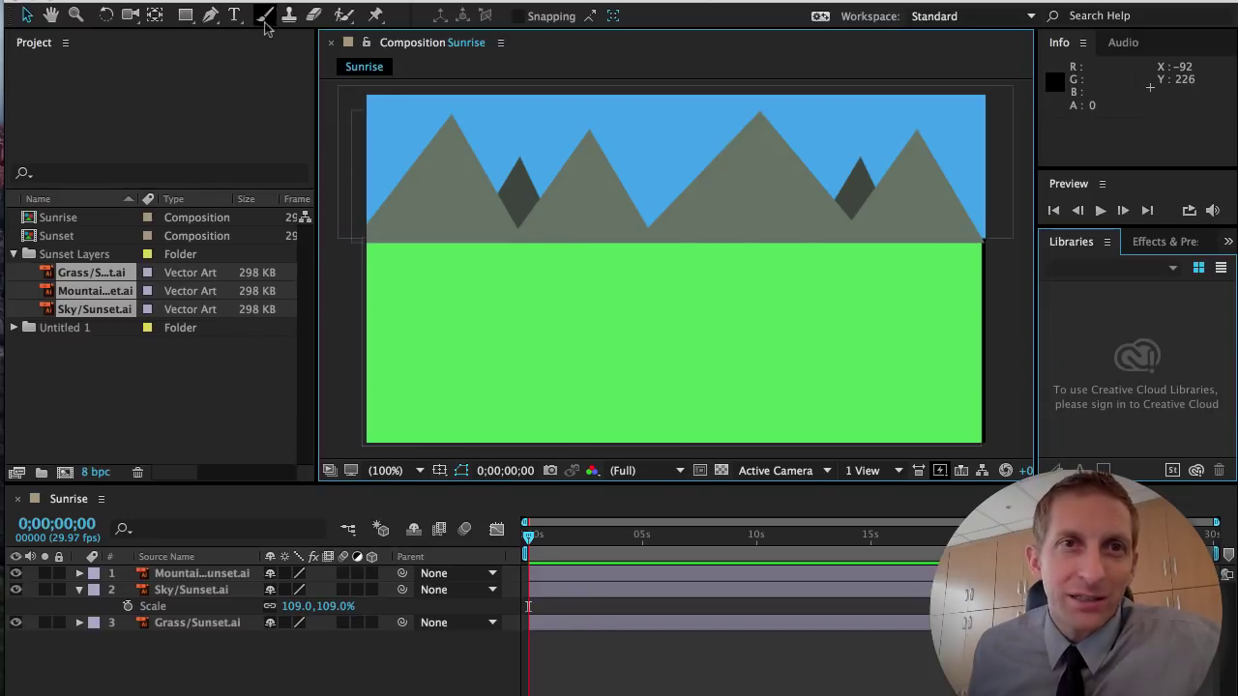
Draw a circle about 130 px across on the grass with the Ellipse tool and give it a bright yellow fill.
{"action": "mouse_move", "coordinate": [186, 14]}
{"action": "left_mouse_down"}
{"action": "mouse_move", "coordinate": [275, 32]}
{"action": "mouse_move", "coordinate": [287, 20]}
{"action": "mouse_move", "coordinate": [289, 57]}
{"action": "left_mouse_up"}
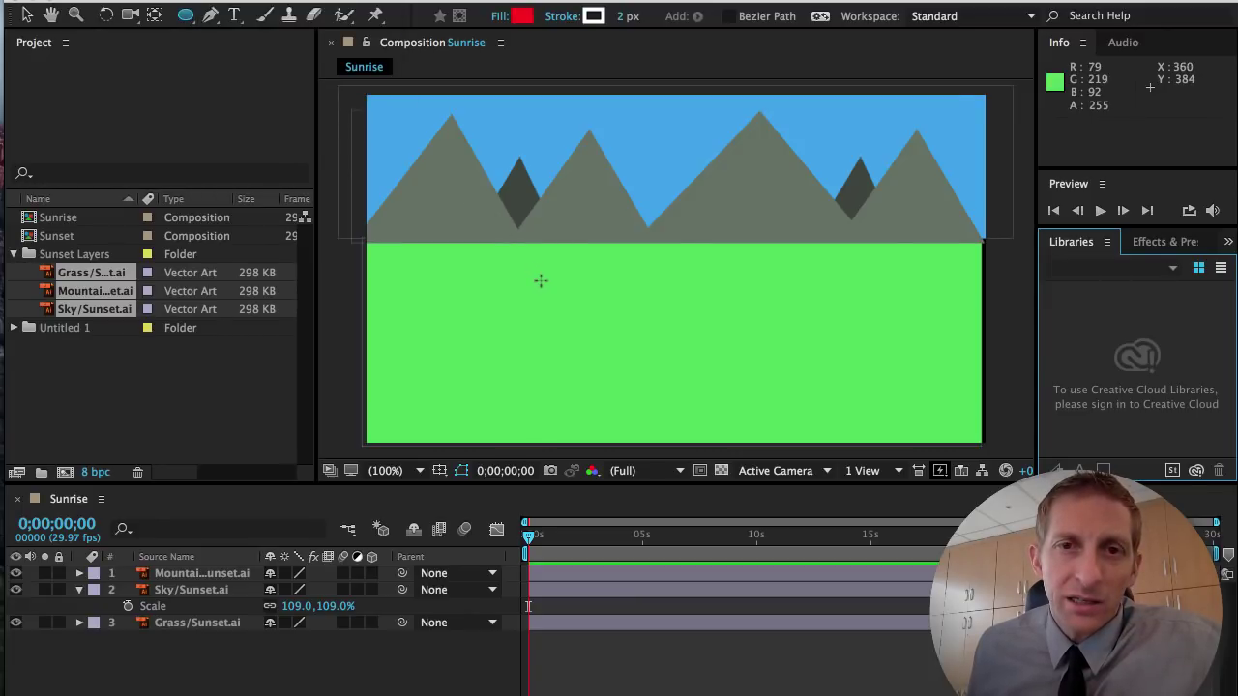
{"action": "mouse_move", "coordinate": [541, 279]}
{"action": "left_mouse_down"}
{"action": "mouse_move", "coordinate": [577, 329]}
{"action": "mouse_move", "coordinate": [628, 361]}
{"action": "mouse_move", "coordinate": [619, 335]}
{"action": "mouse_move", "coordinate": [610, 355]}
{"action": "mouse_move", "coordinate": [635, 368]}
{"action": "mouse_move", "coordinate": [602, 331]}
{"action": "left_mouse_up"}
{"action": "left_click", "coordinate": [521, 18]}
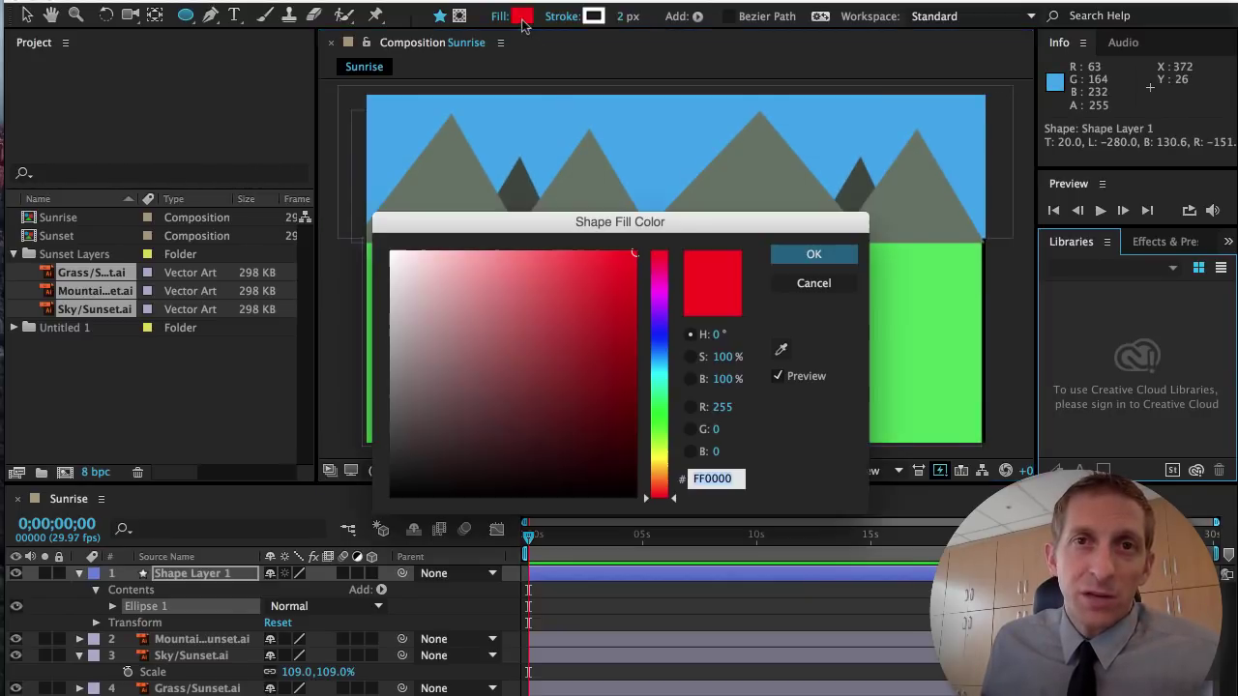
{"action": "left_click_drag", "start_coordinate": [668, 426], "coordinate": [660, 452]}
{"action": "left_click_drag", "start_coordinate": [607, 269], "coordinate": [614, 263]}
{"action": "left_click", "coordinate": [813, 255]}
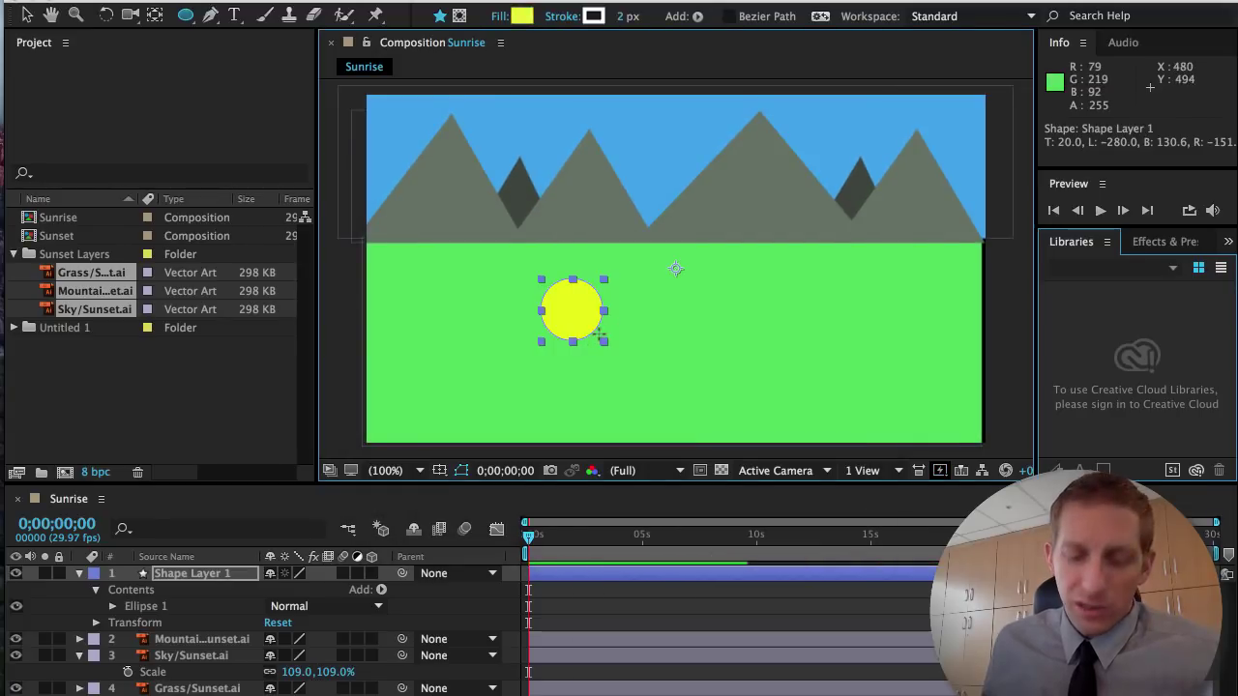
{"action": "left_click", "coordinate": [592, 16]}
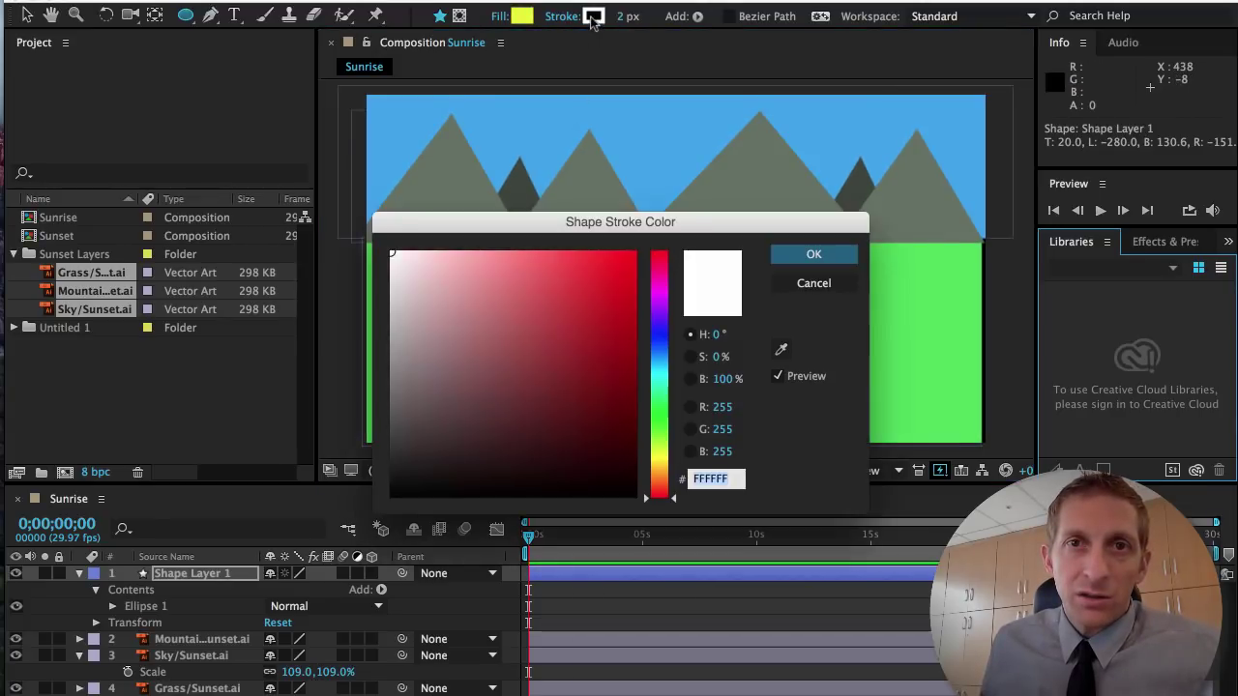
{"action": "left_click", "coordinate": [814, 283]}
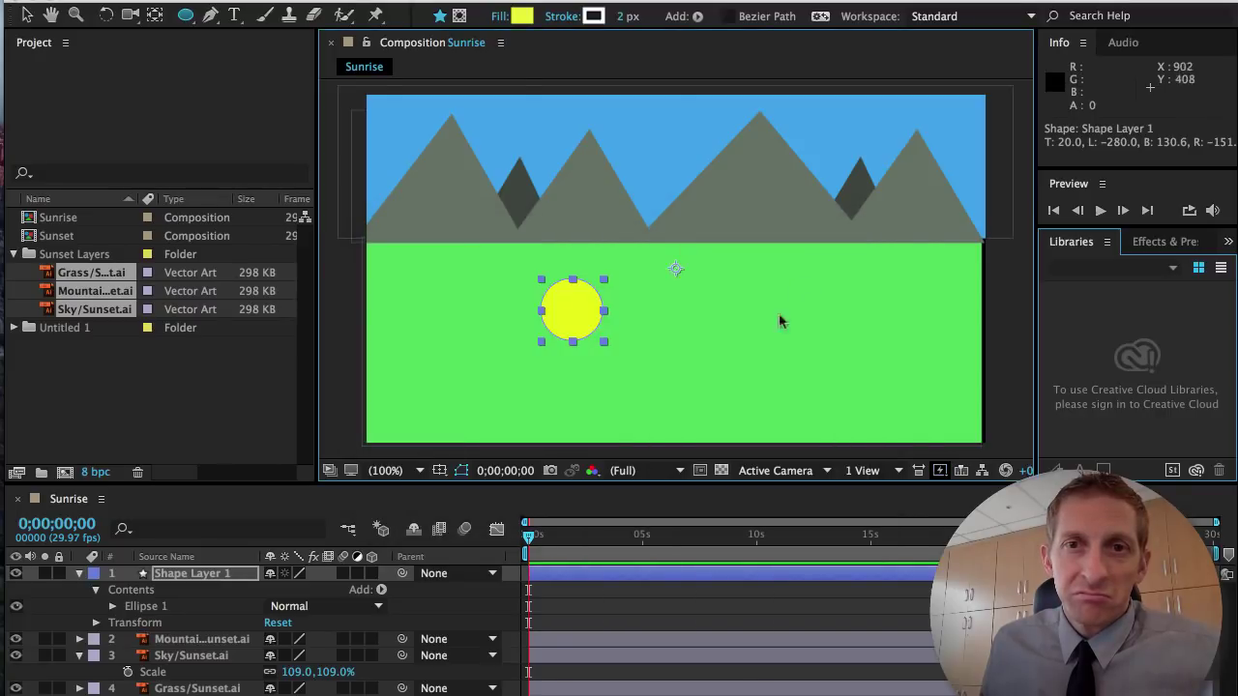
{"action": "key", "text": "v"}
{"action": "left_click", "coordinate": [704, 391]}
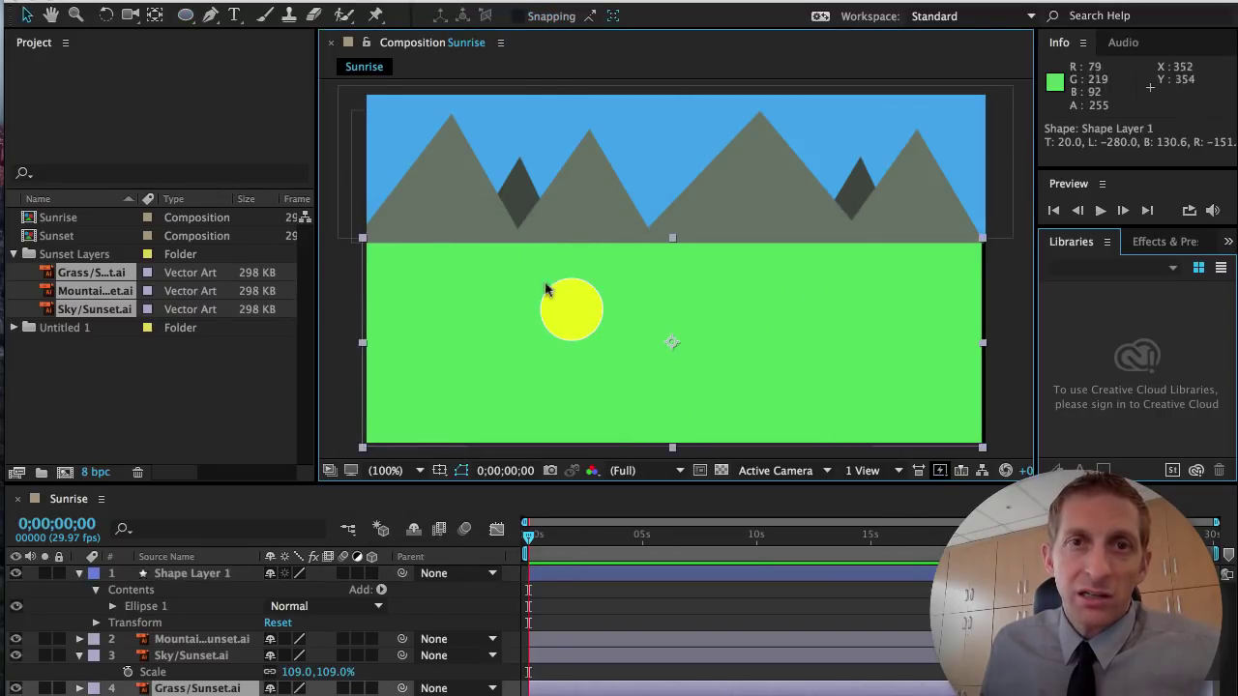
{"action": "left_click_drag", "start_coordinate": [547, 288], "coordinate": [488, 269]}
{"action": "key", "text": "ctrl+z"}
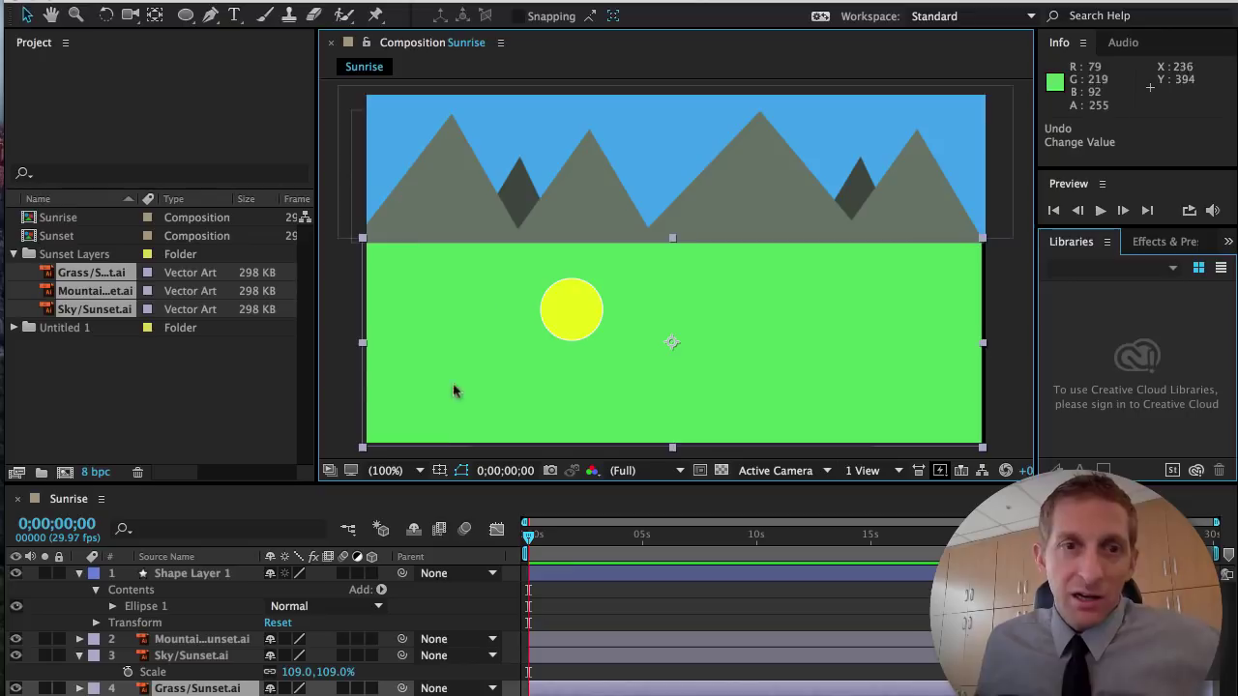
Lock the Mountains, Sky and Grass layers and move the yellow circle's shape layer to position 534, 302.
{"action": "left_click", "coordinate": [58, 639]}
{"action": "left_click", "coordinate": [58, 655]}
{"action": "left_click", "coordinate": [58, 688]}
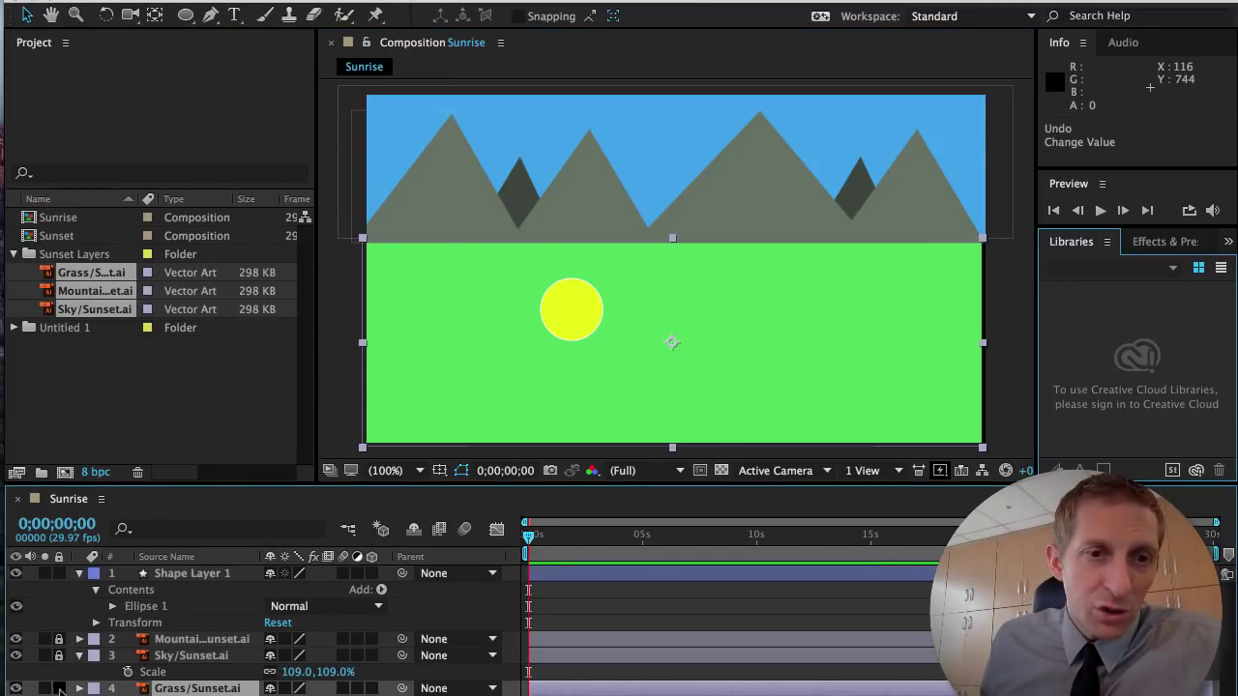
{"action": "left_click_drag", "start_coordinate": [567, 311], "coordinate": [517, 284]}
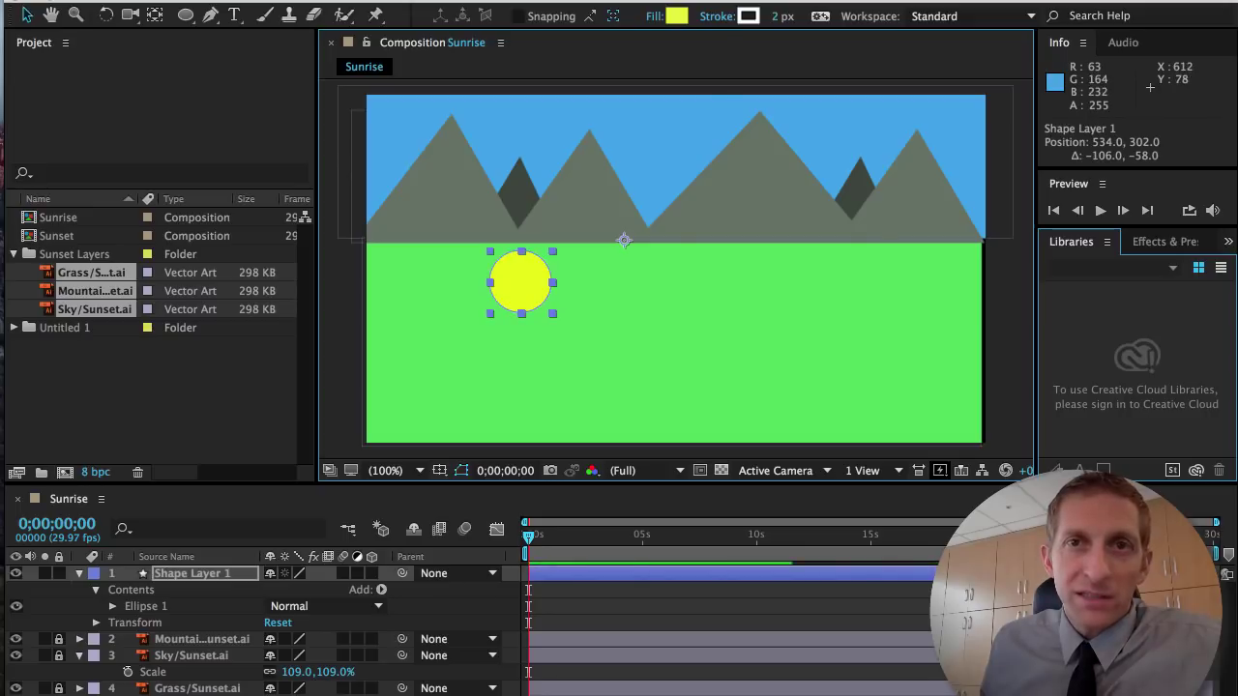
Set the yellow circle's stroke width to 0 px and deselect the circle.
{"action": "left_click", "coordinate": [747, 17]}
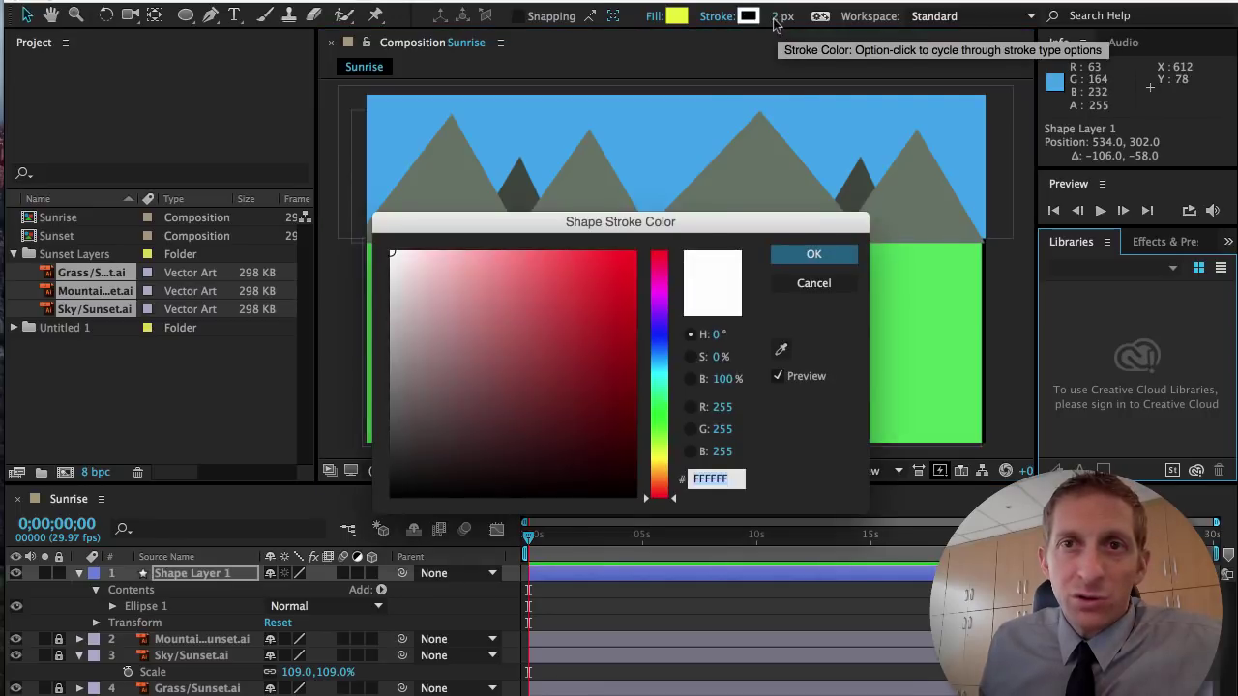
{"action": "left_click", "coordinate": [815, 253]}
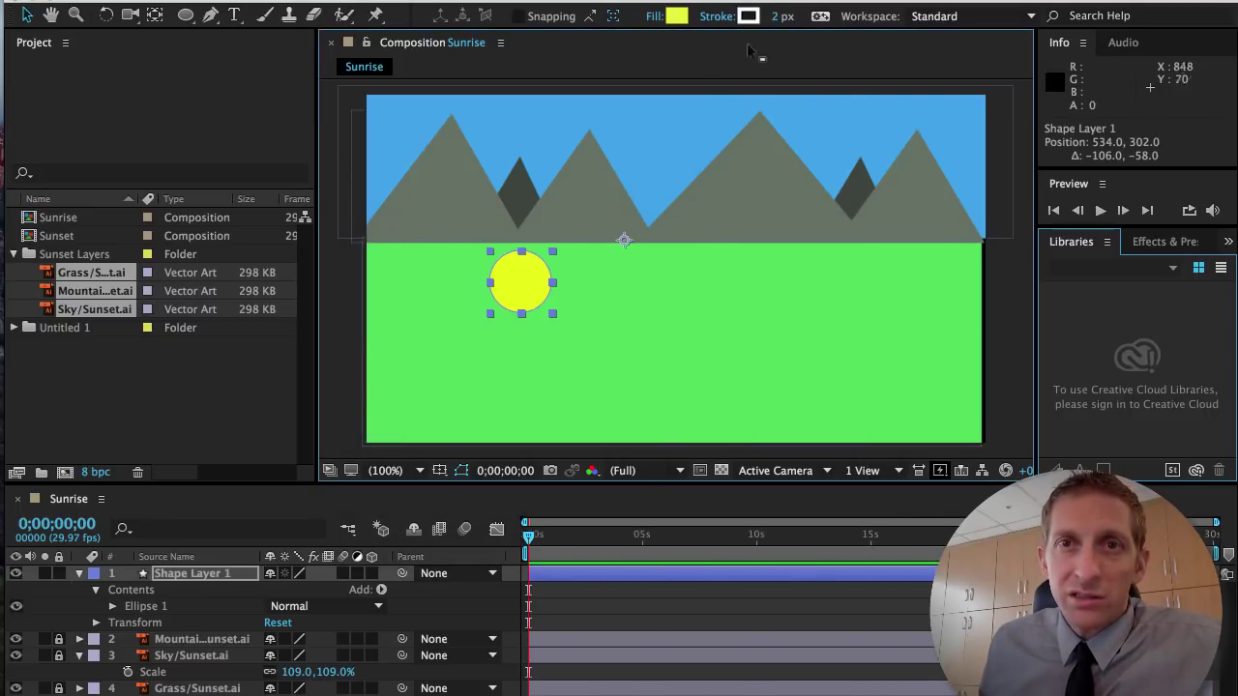
{"action": "left_click", "coordinate": [592, 359]}
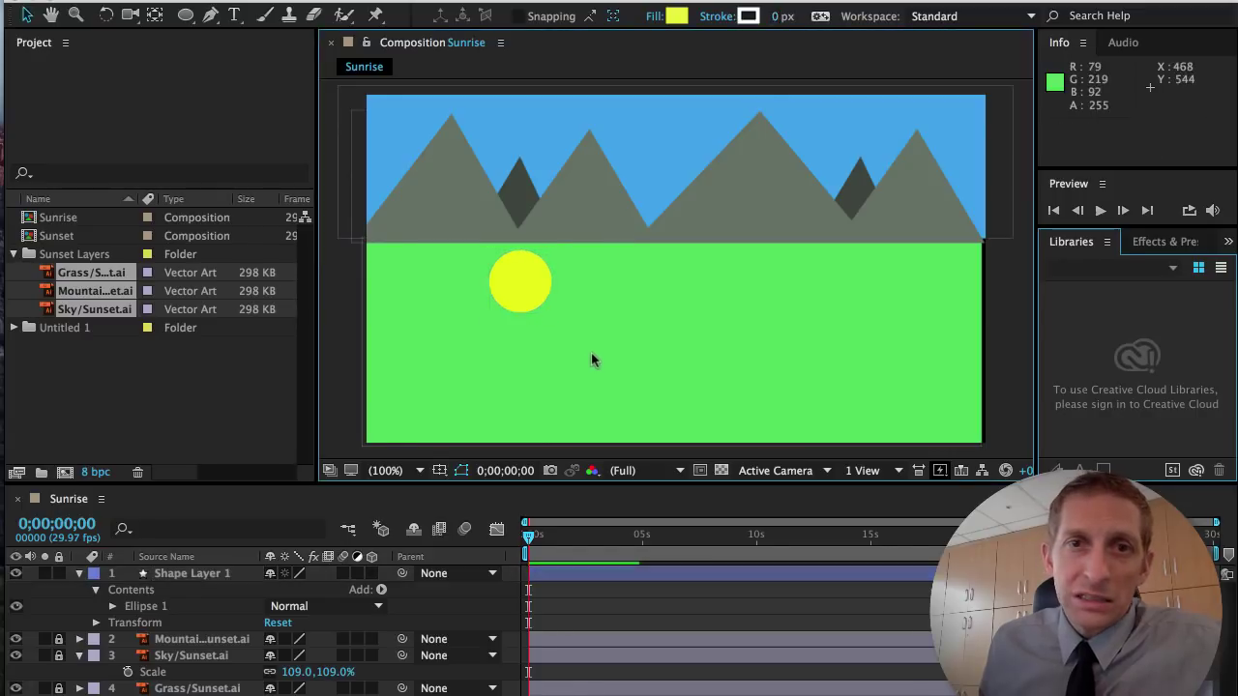
Move the yellow circle to the scene's left edge where the mountains meet the grass, and place its layer below the Mountains layer.
{"action": "left_click", "coordinate": [509, 280]}
{"action": "left_click_drag", "start_coordinate": [510, 280], "coordinate": [193, 648]}
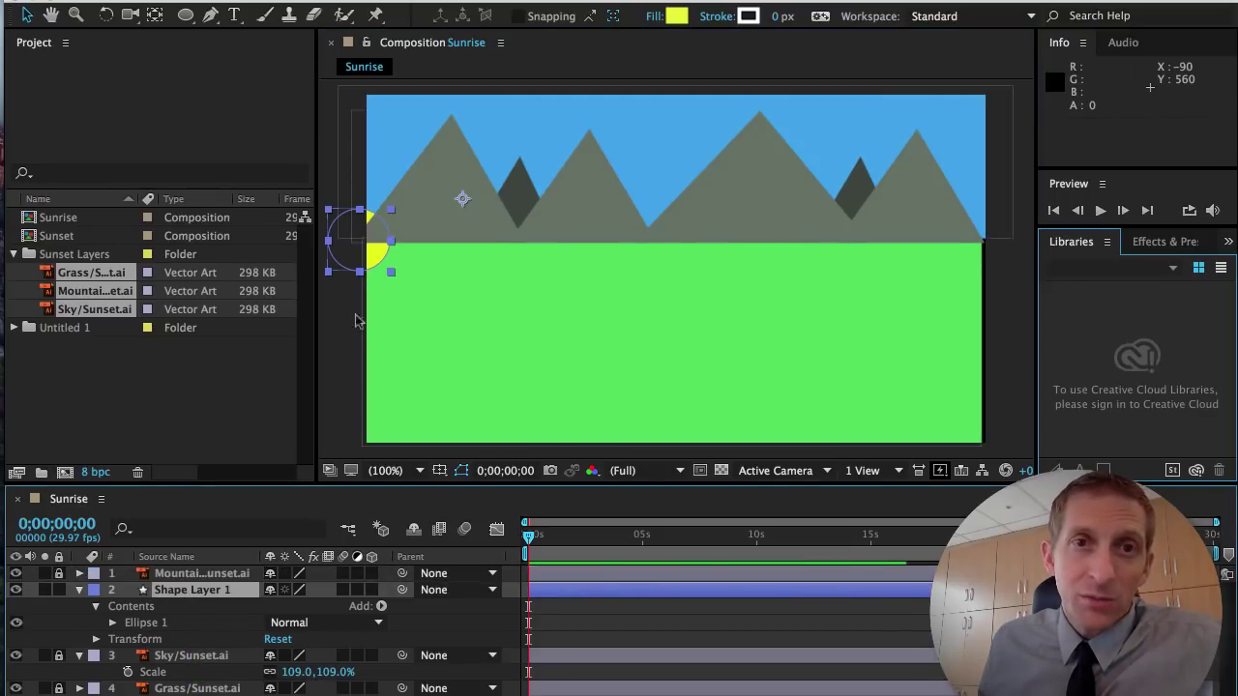
{"action": "left_click_drag", "start_coordinate": [178, 598], "coordinate": [196, 688]}
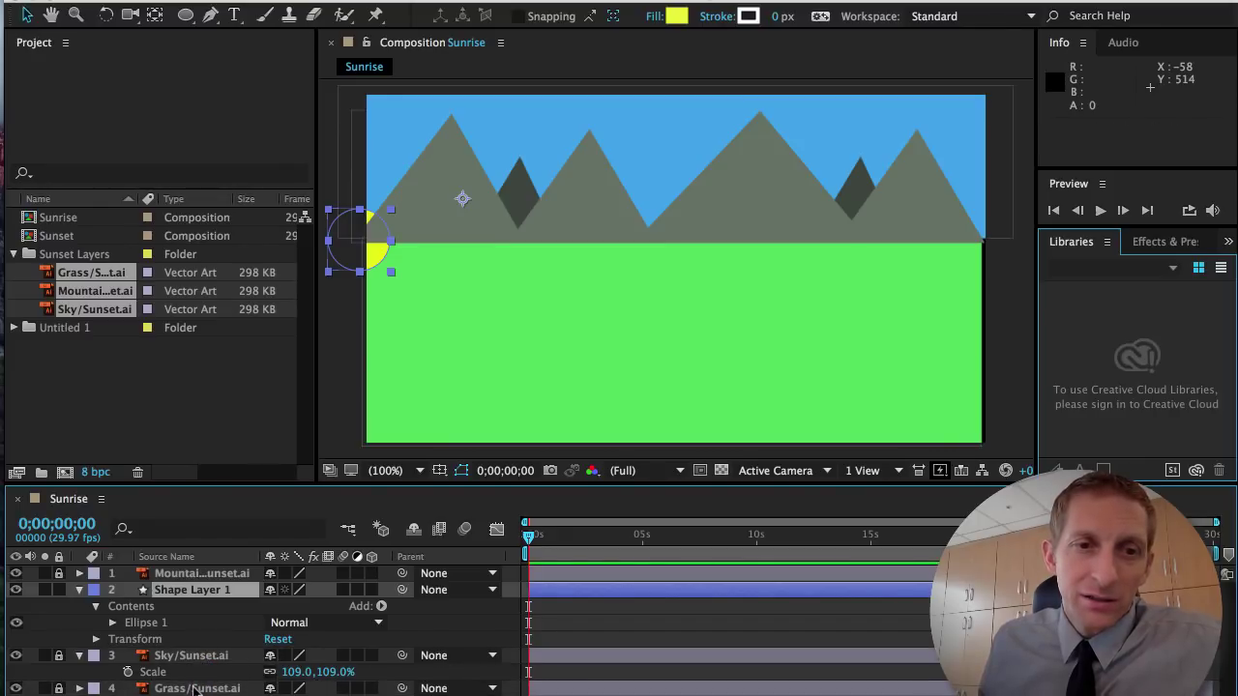
Move the Grass layer above Sky in the layer order and lock both the Grass and Sky layers.
{"action": "key", "text": "F2"}
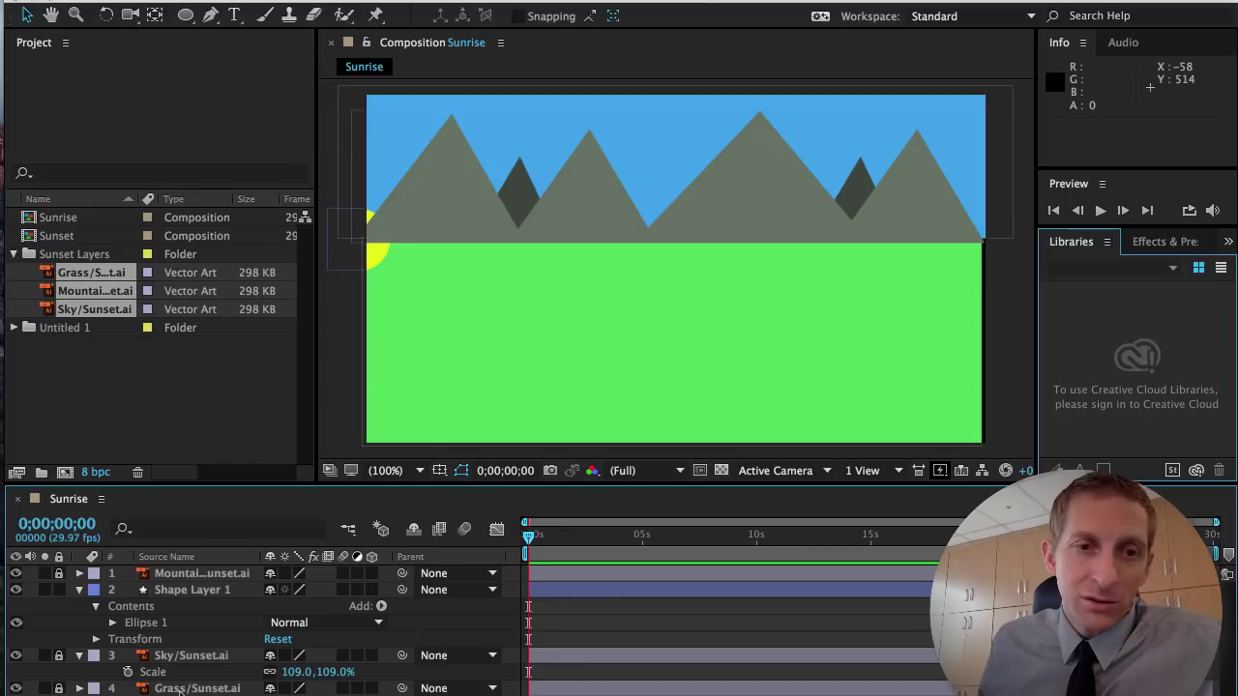
{"action": "left_click_drag", "start_coordinate": [193, 688], "coordinate": [184, 655]}
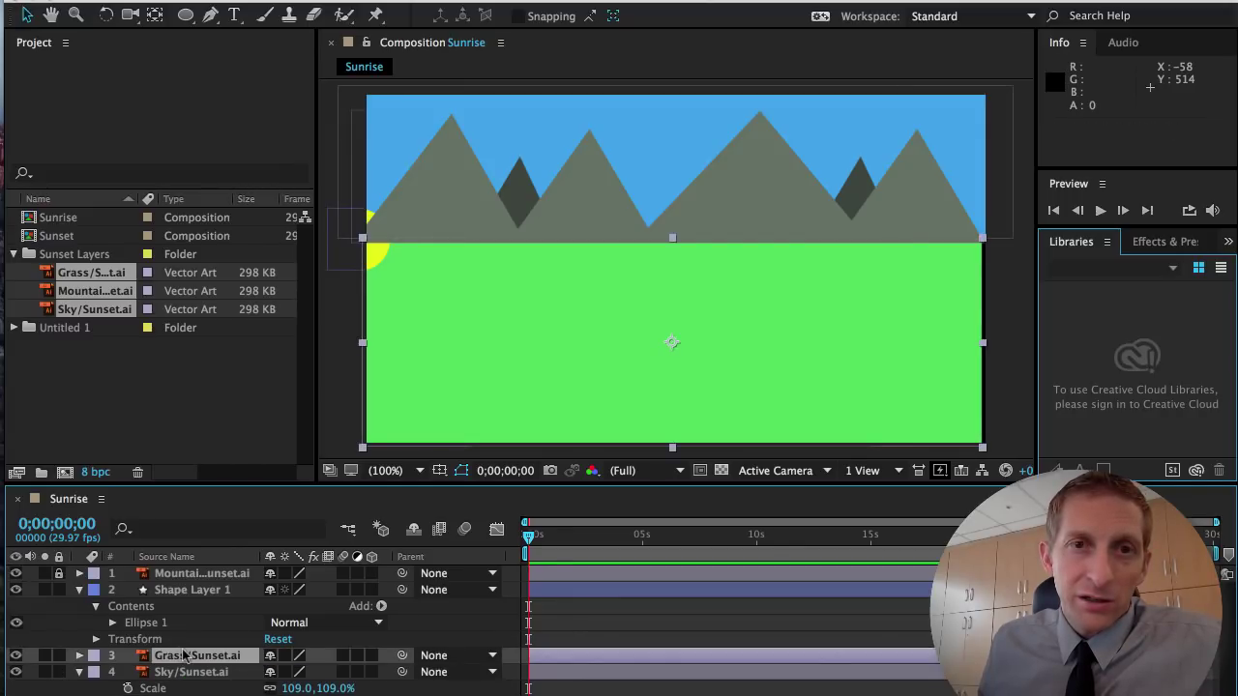
{"action": "left_click", "coordinate": [42, 669]}
{"action": "left_click", "coordinate": [43, 656]}
{"action": "left_click", "coordinate": [42, 656]}
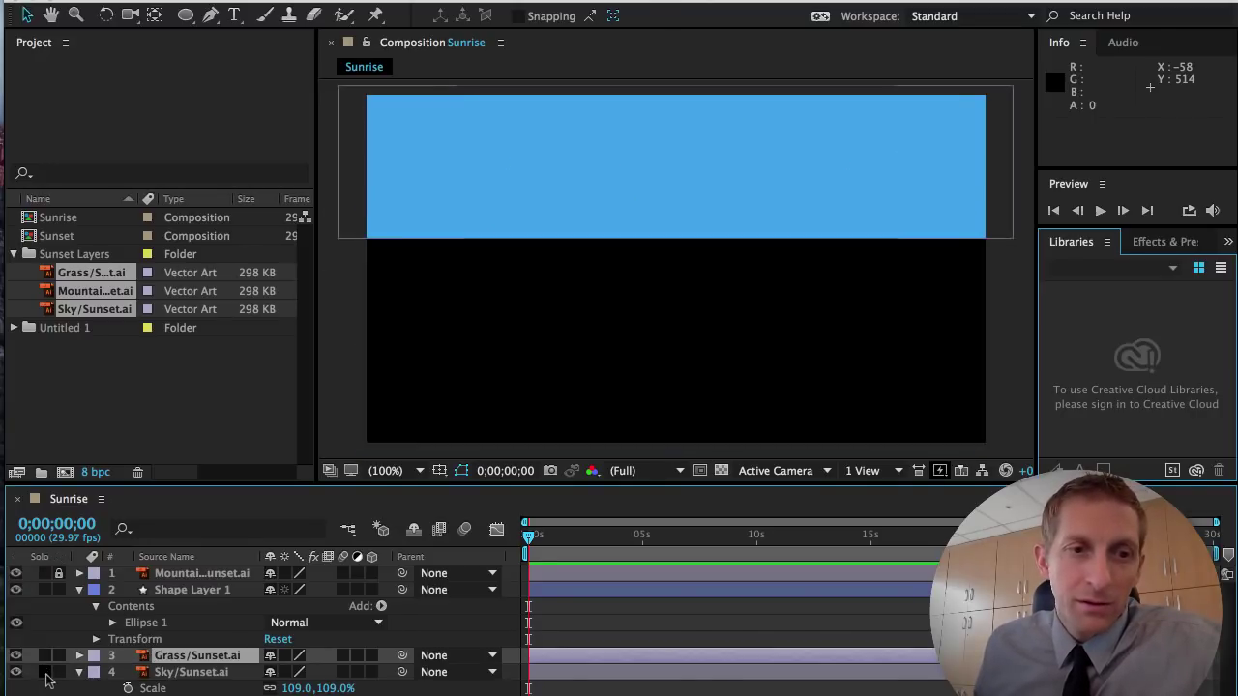
{"action": "left_click", "coordinate": [43, 672]}
{"action": "left_click", "coordinate": [58, 656]}
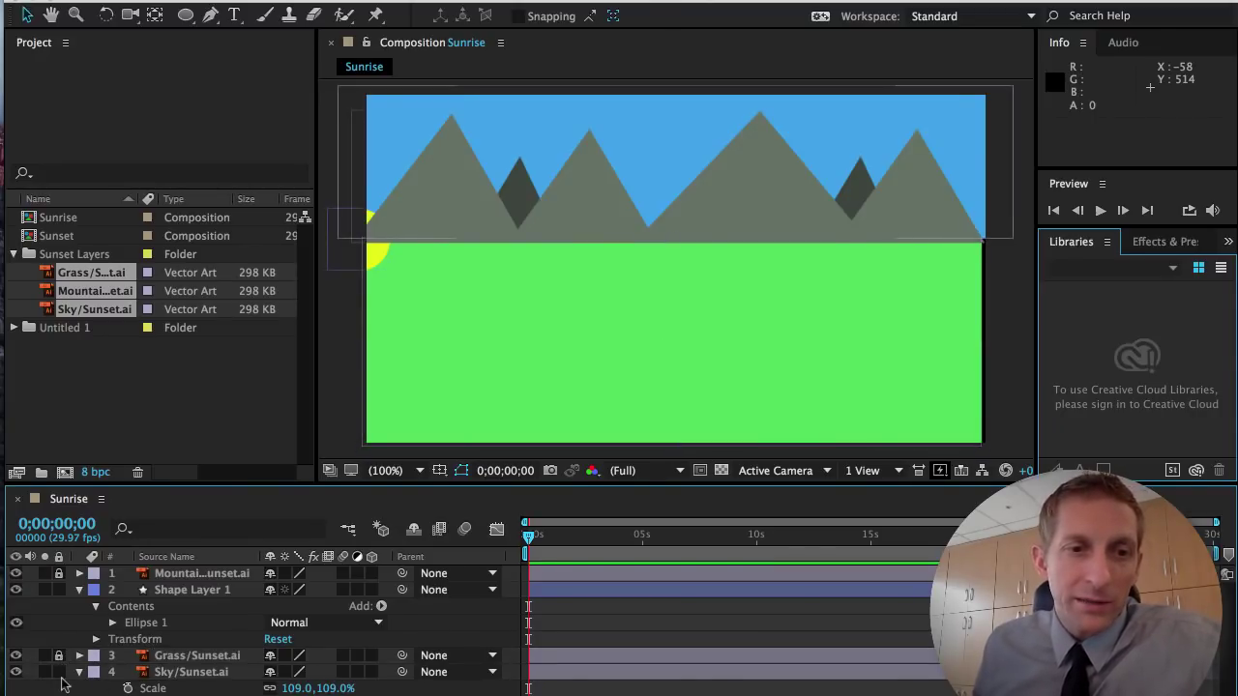
{"action": "left_click", "coordinate": [58, 671]}
Move the circle's shape layer below the Grass layer and directly above Sky, and deselect it.
{"action": "left_click", "coordinate": [176, 592]}
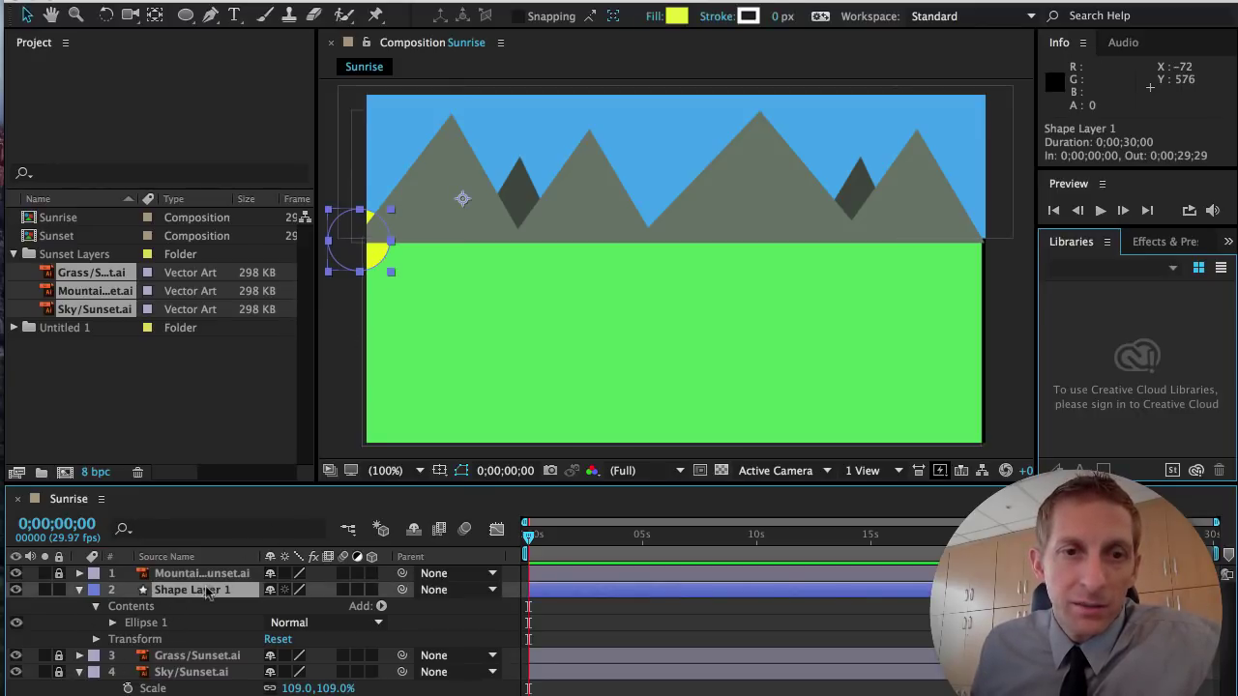
{"action": "left_click_drag", "start_coordinate": [206, 593], "coordinate": [191, 662]}
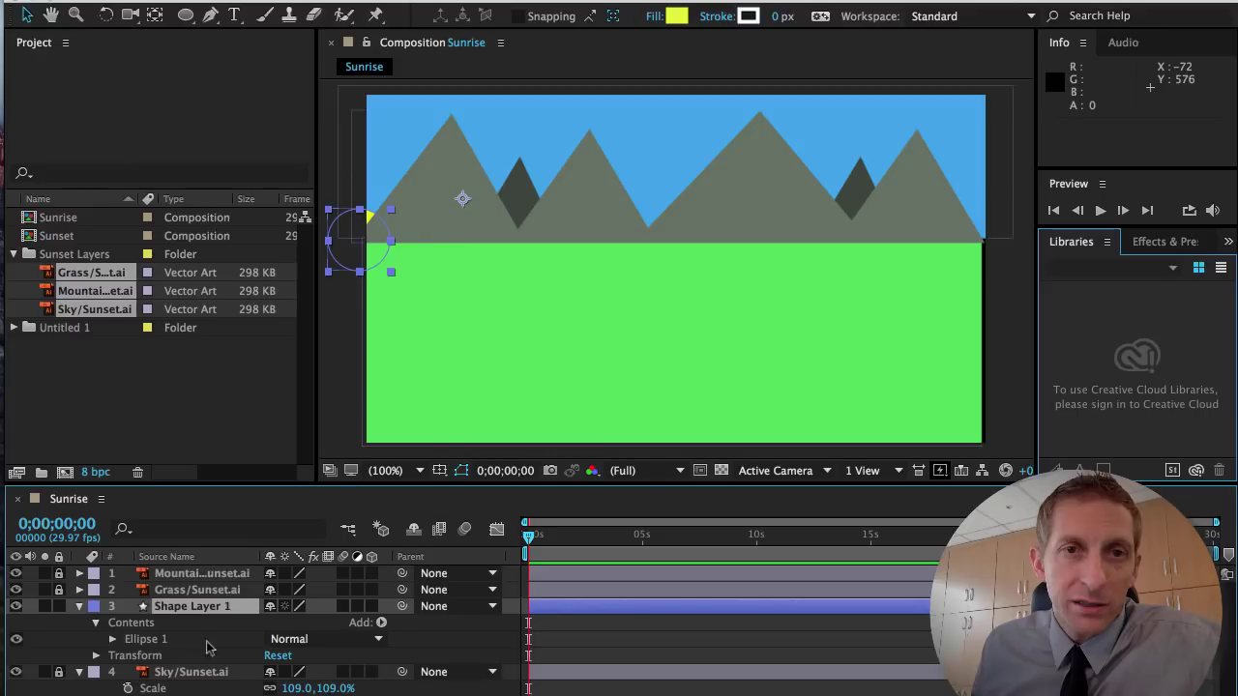
{"action": "left_click", "coordinate": [436, 356]}
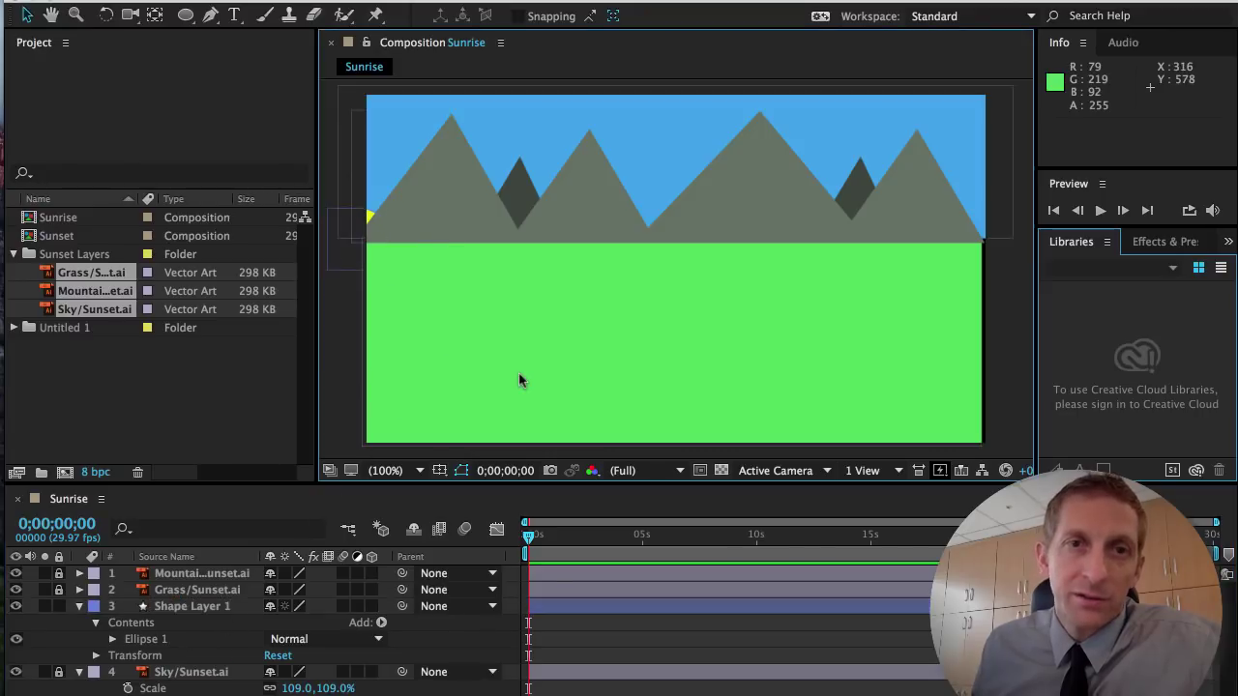
Rename the circle's shape layer as Sun.
{"action": "left_click", "coordinate": [179, 607]}
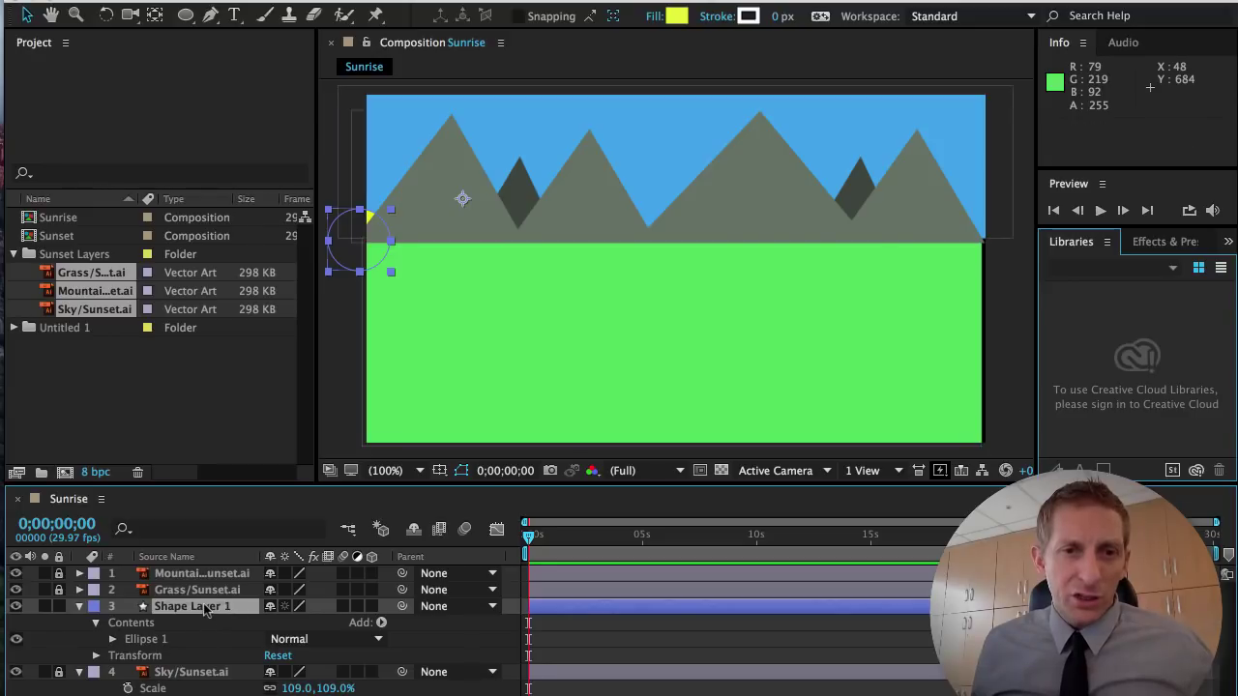
{"action": "right_click", "coordinate": [204, 606]}
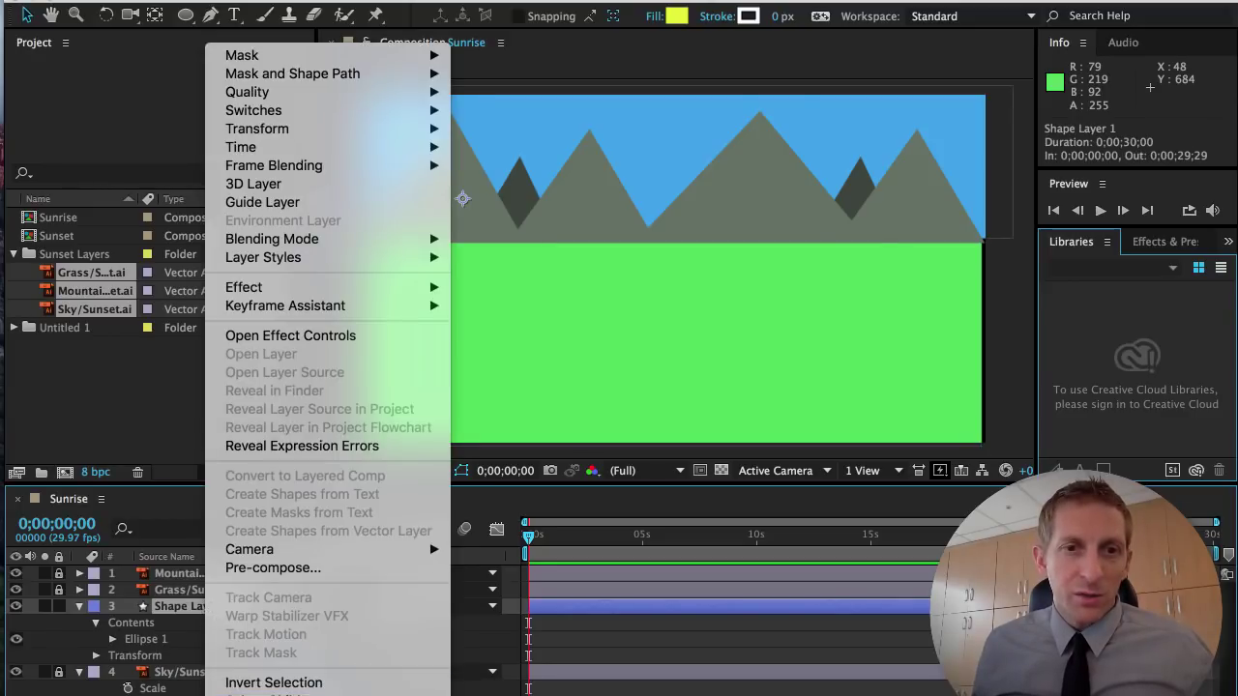
{"action": "left_click", "coordinate": [252, 695]}
{"action": "type", "text": "Sun"}
{"action": "key", "text": "Return"}
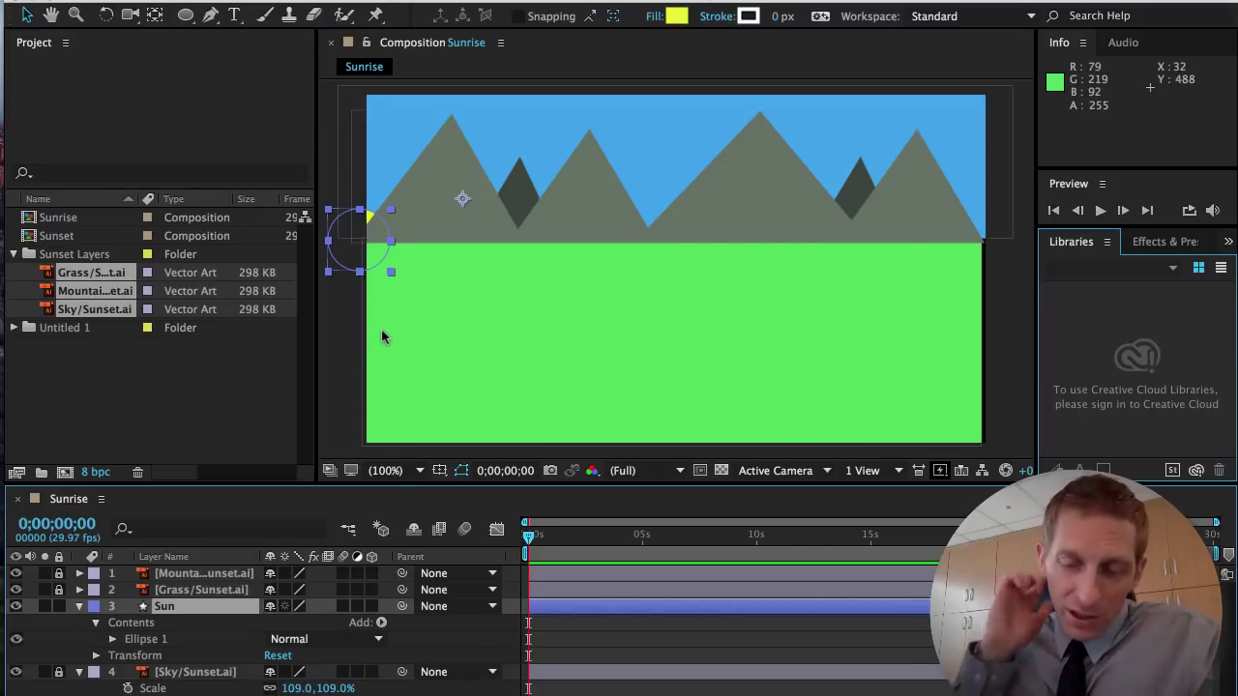
Animate the Sun layer's position from a keyframe at 0;00;00;00 to 1558, -112 beyond the scene's upper-right corner at 0;00;10;01.
{"action": "key", "text": "p"}
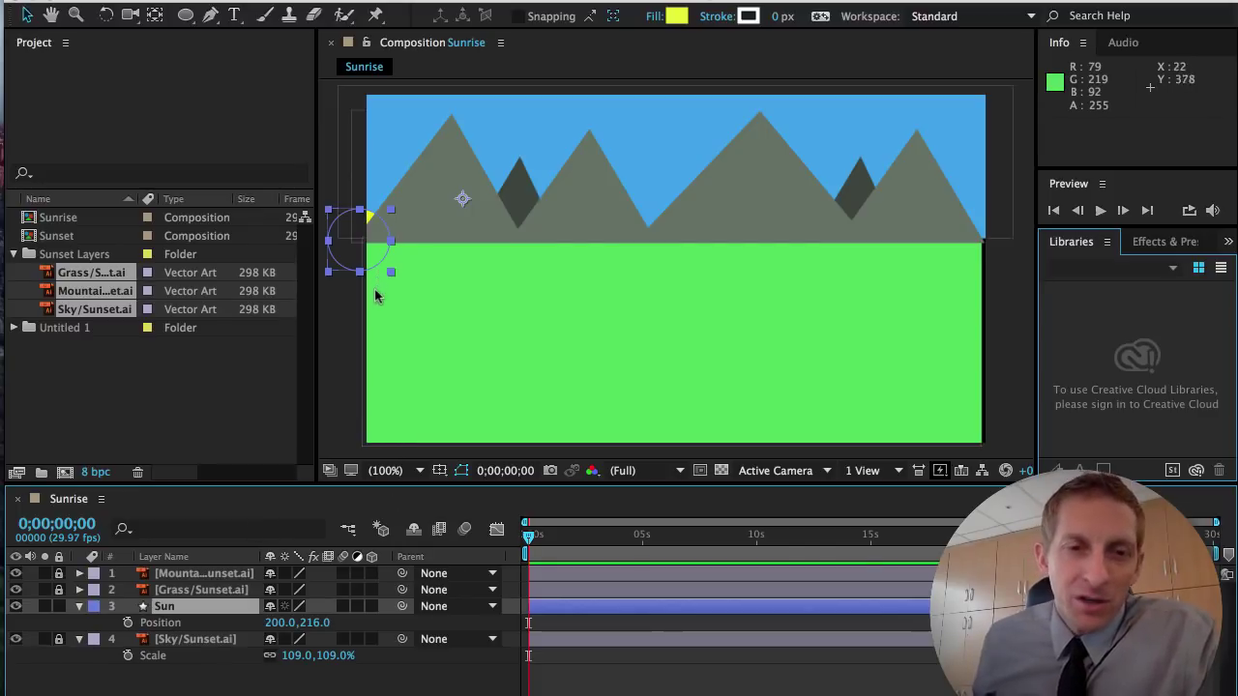
{"action": "left_click", "coordinate": [128, 624]}
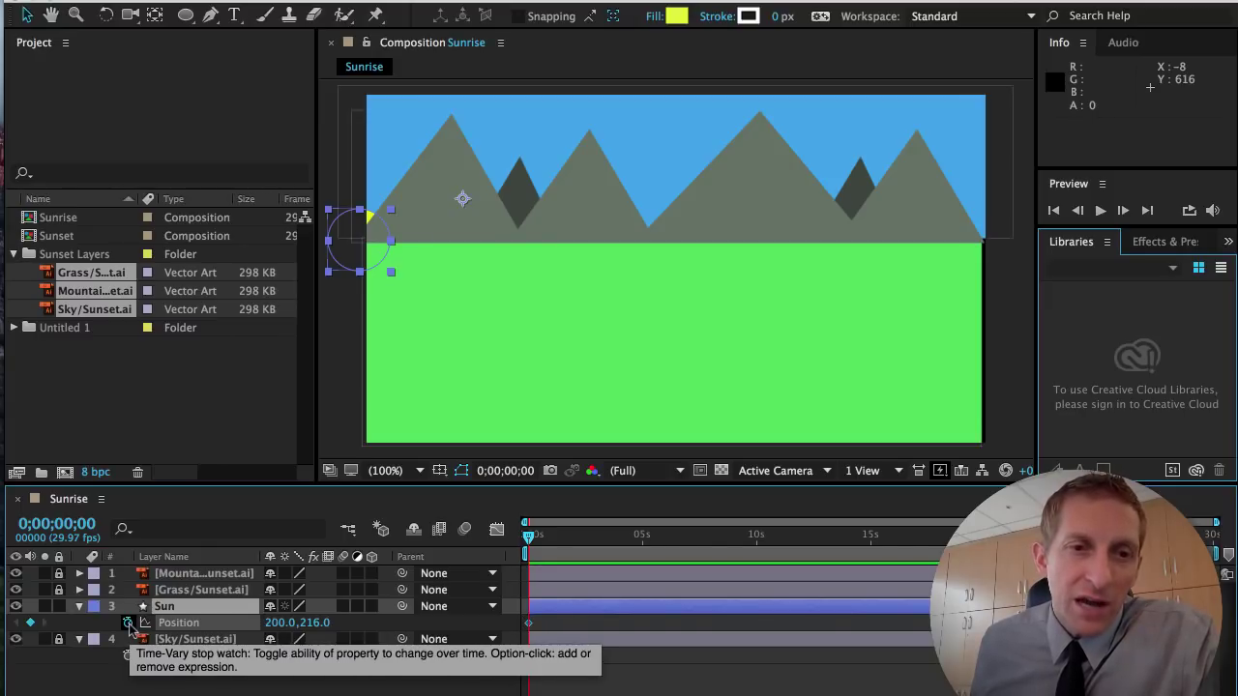
{"action": "left_click_drag", "start_coordinate": [529, 539], "coordinate": [756, 542]}
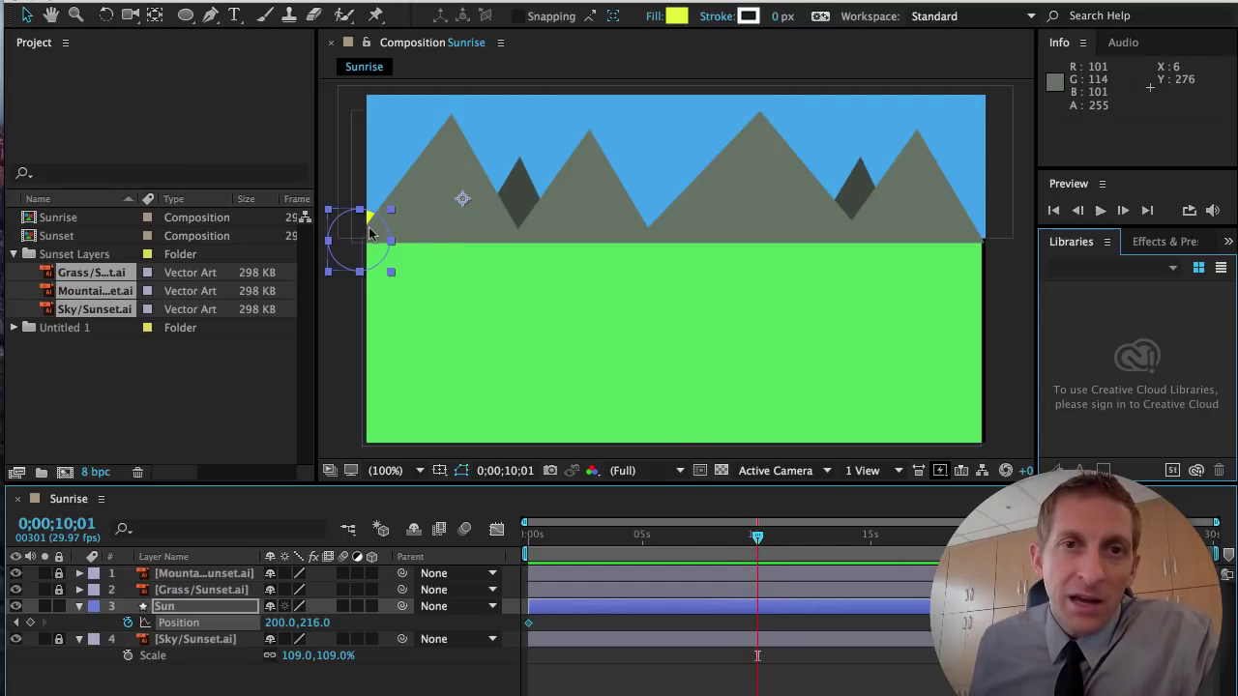
{"action": "left_click_drag", "start_coordinate": [369, 232], "coordinate": [1028, 74]}
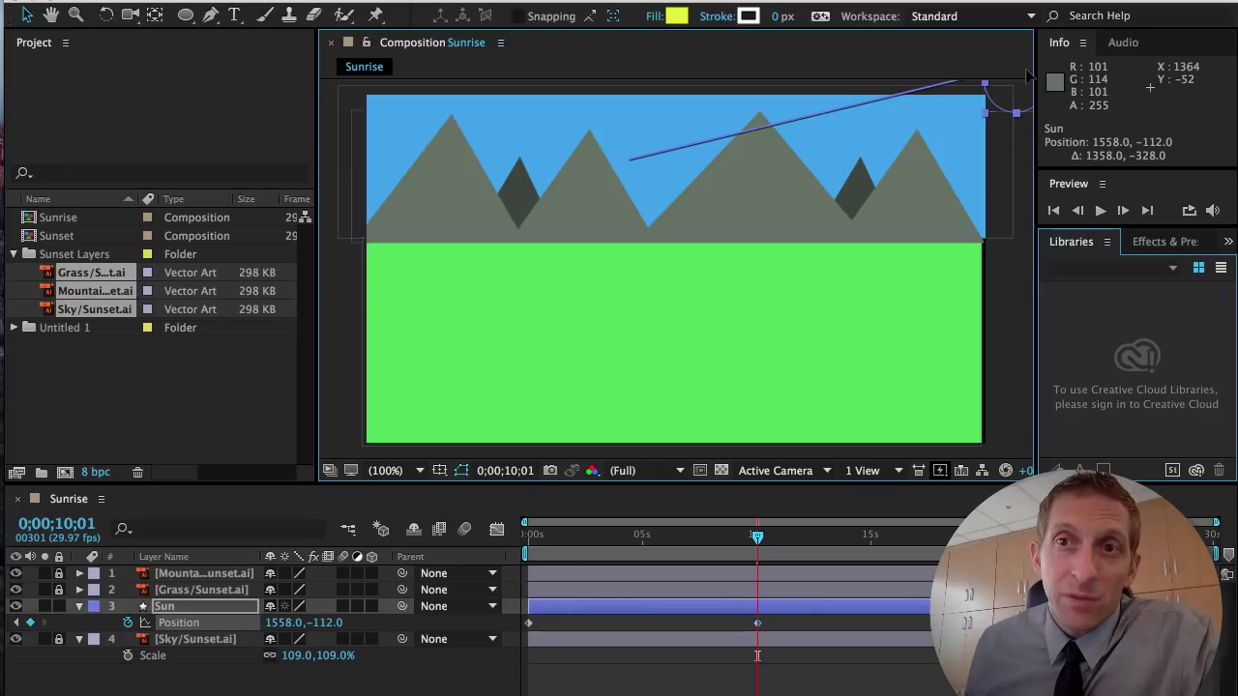
{"action": "left_click", "coordinate": [669, 158]}
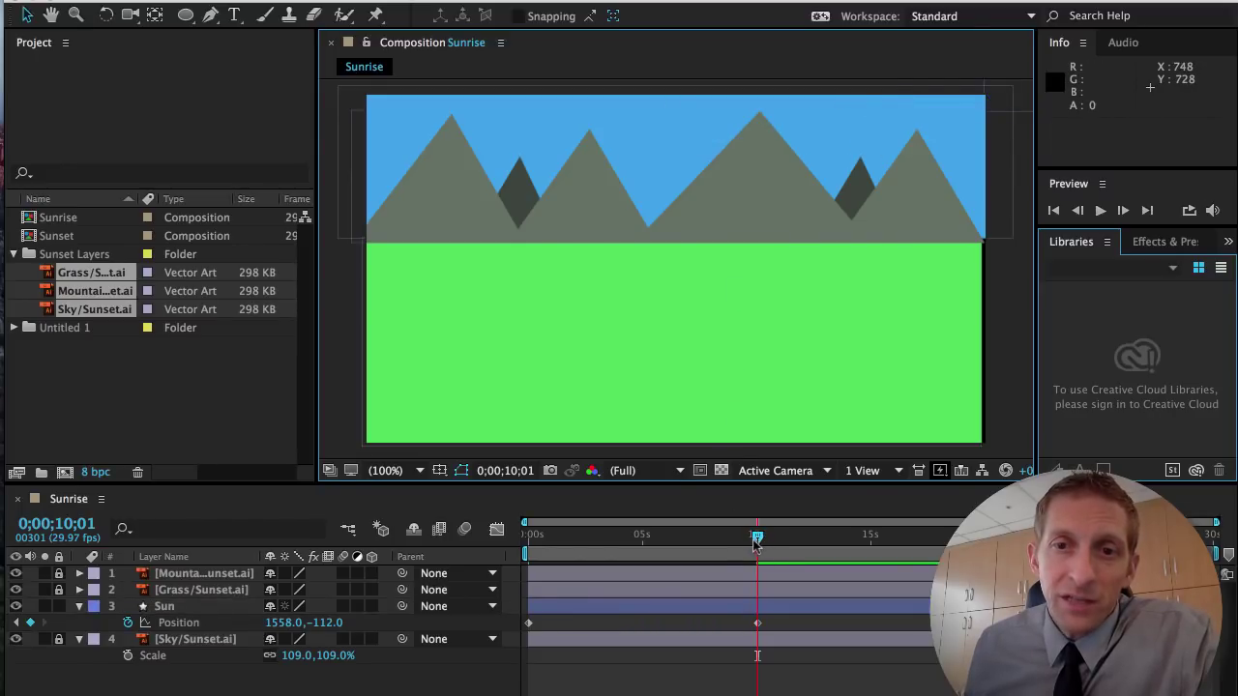
Add Sun position keyframes of 689.1, 32.5 at 0;00;04;19 and 975.6, 1.0 at 0;00;05;27.
{"action": "left_click_drag", "start_coordinate": [758, 541], "coordinate": [631, 510]}
{"action": "left_click", "coordinate": [661, 169]}
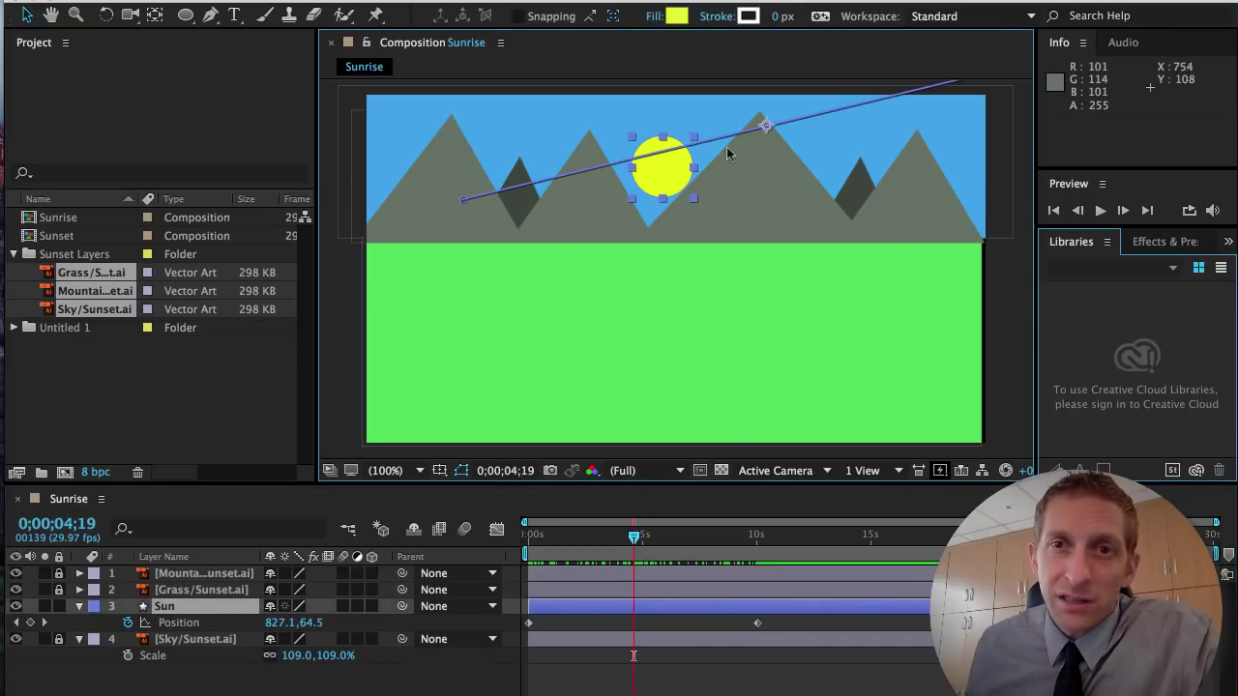
{"action": "left_click_drag", "start_coordinate": [764, 140], "coordinate": [700, 117]}
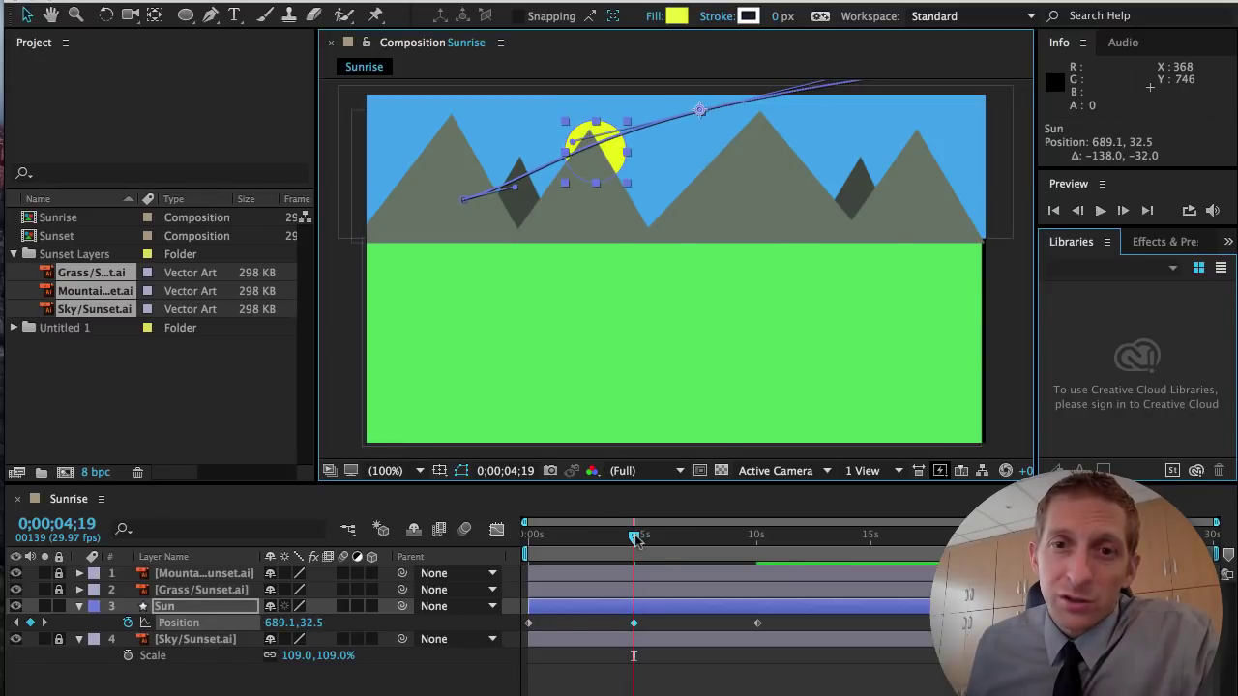
{"action": "left_click_drag", "start_coordinate": [634, 530], "coordinate": [662, 520]}
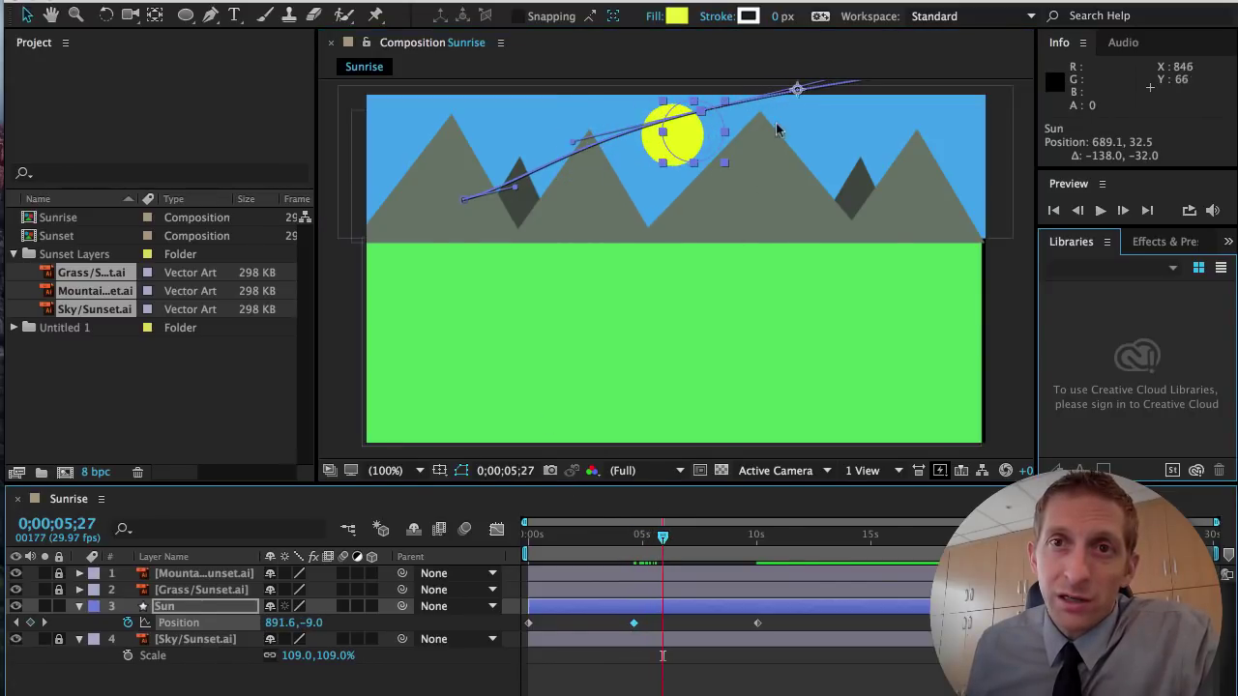
{"action": "left_click_drag", "start_coordinate": [797, 91], "coordinate": [838, 93]}
Adjust the middle of the sun's motion path into a smoother arc and return the current time to 0;00;00;00.
{"action": "left_click_drag", "start_coordinate": [663, 534], "coordinate": [646, 509]}
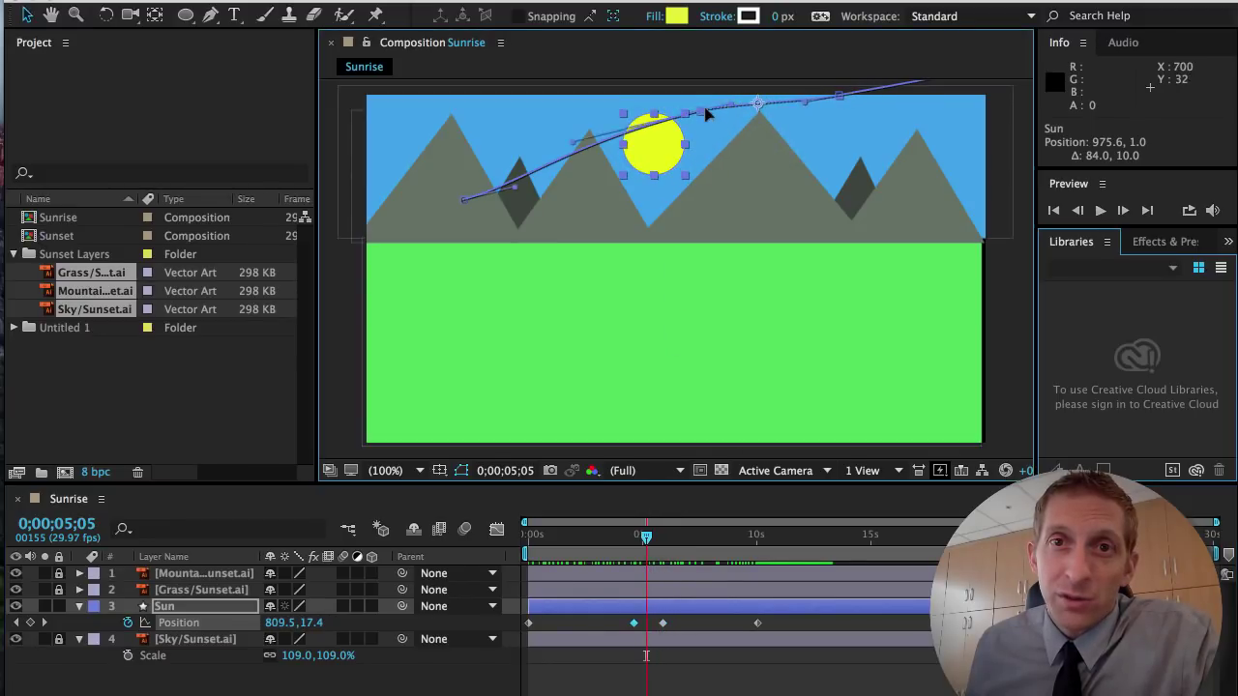
{"action": "left_click_drag", "start_coordinate": [706, 115], "coordinate": [807, 97]}
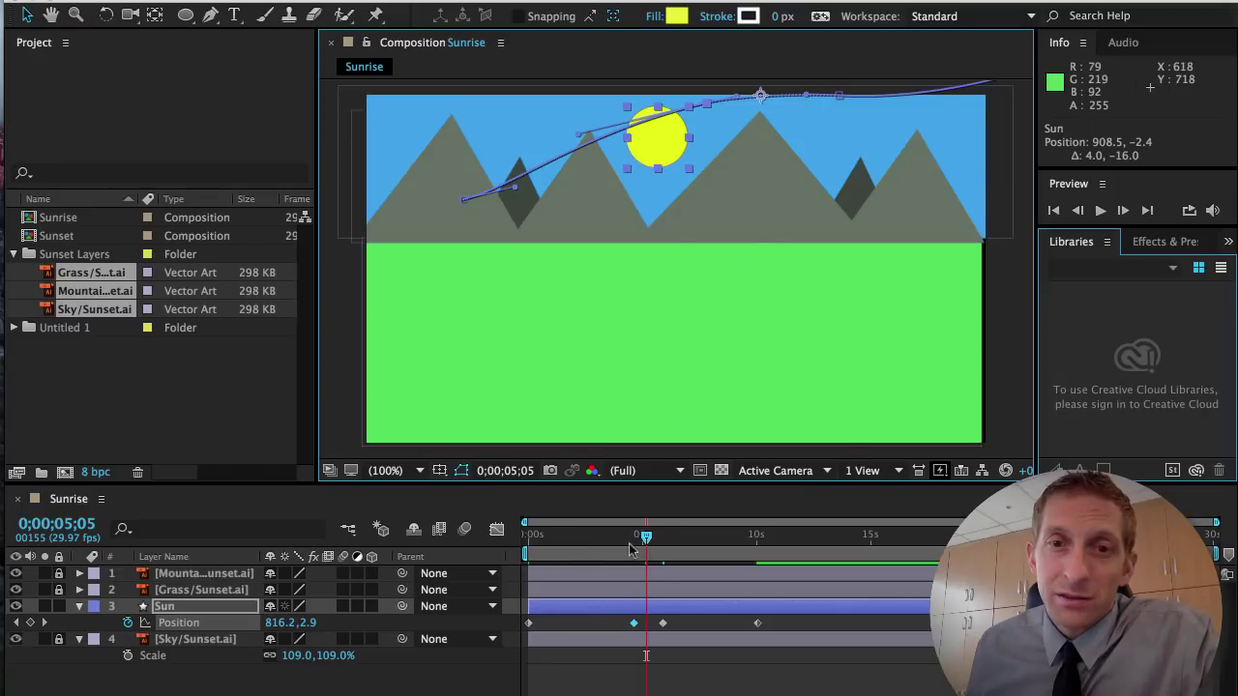
{"action": "left_click_drag", "start_coordinate": [628, 550], "coordinate": [509, 536]}
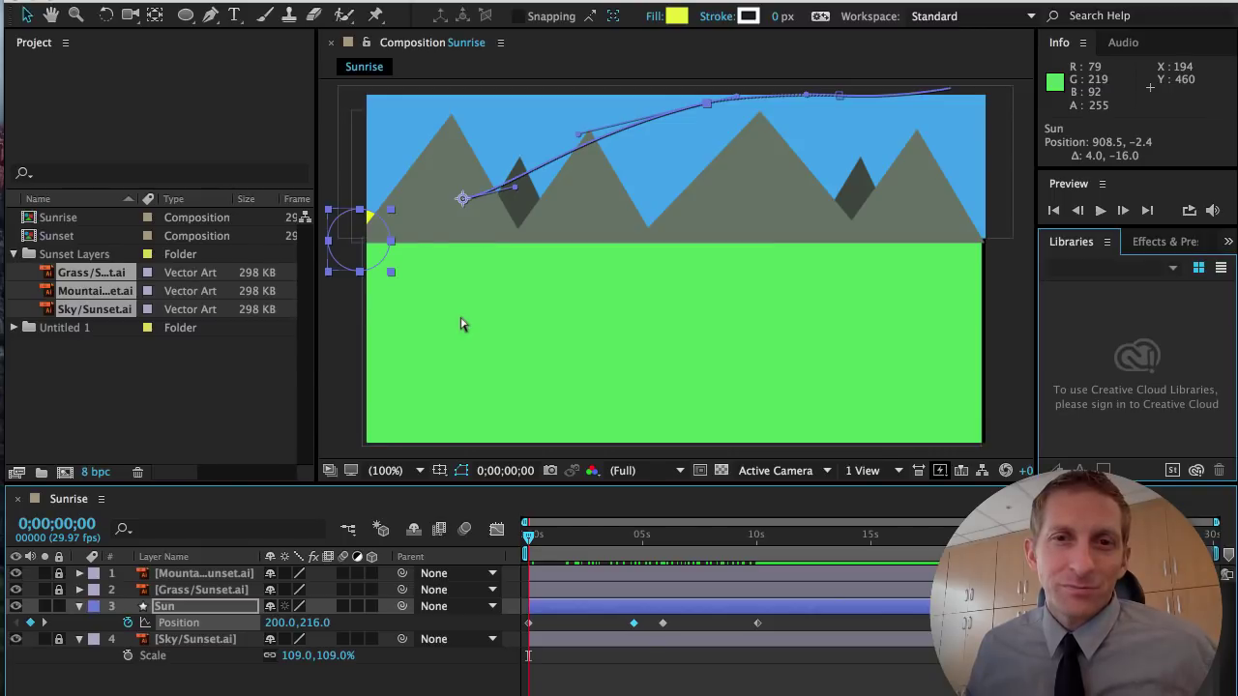
Switch to Illustrator and save a copy of Sunset.ai on the Desktop as Sunrise2.ai in Illustrator CC format.
{"action": "key", "text": "super+Tab"}
{"action": "key", "text": "super+Tab"}
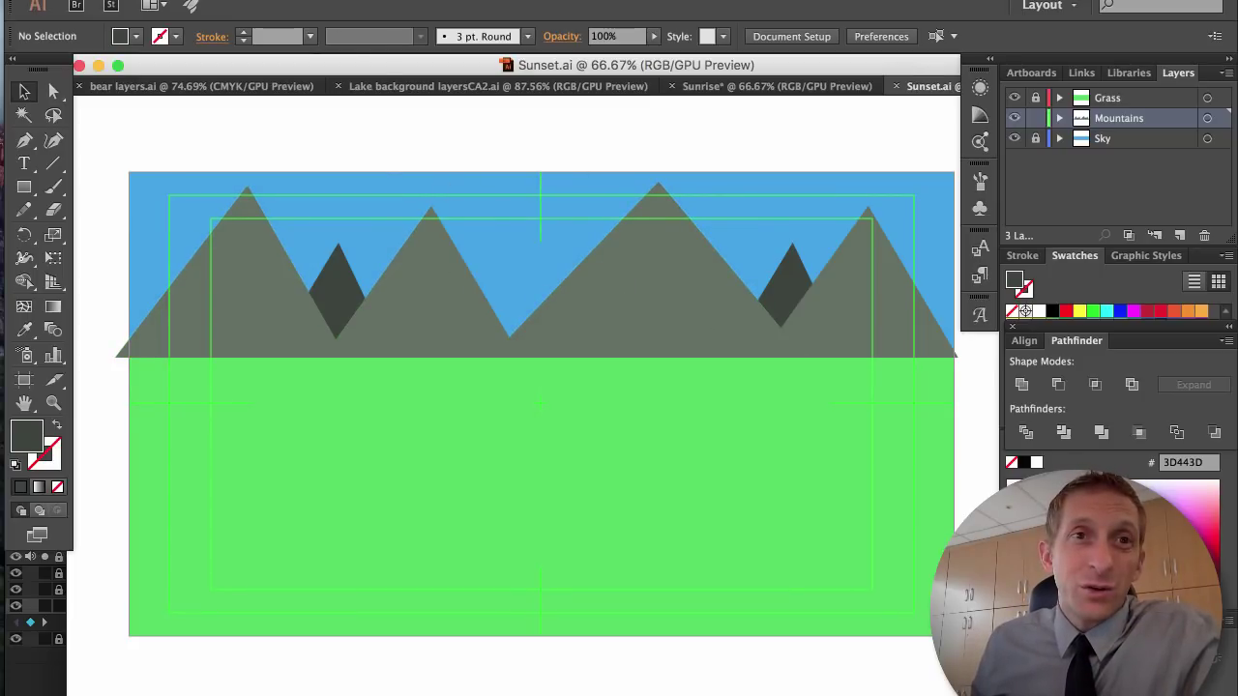
{"action": "left_click", "coordinate": [172, 0]}
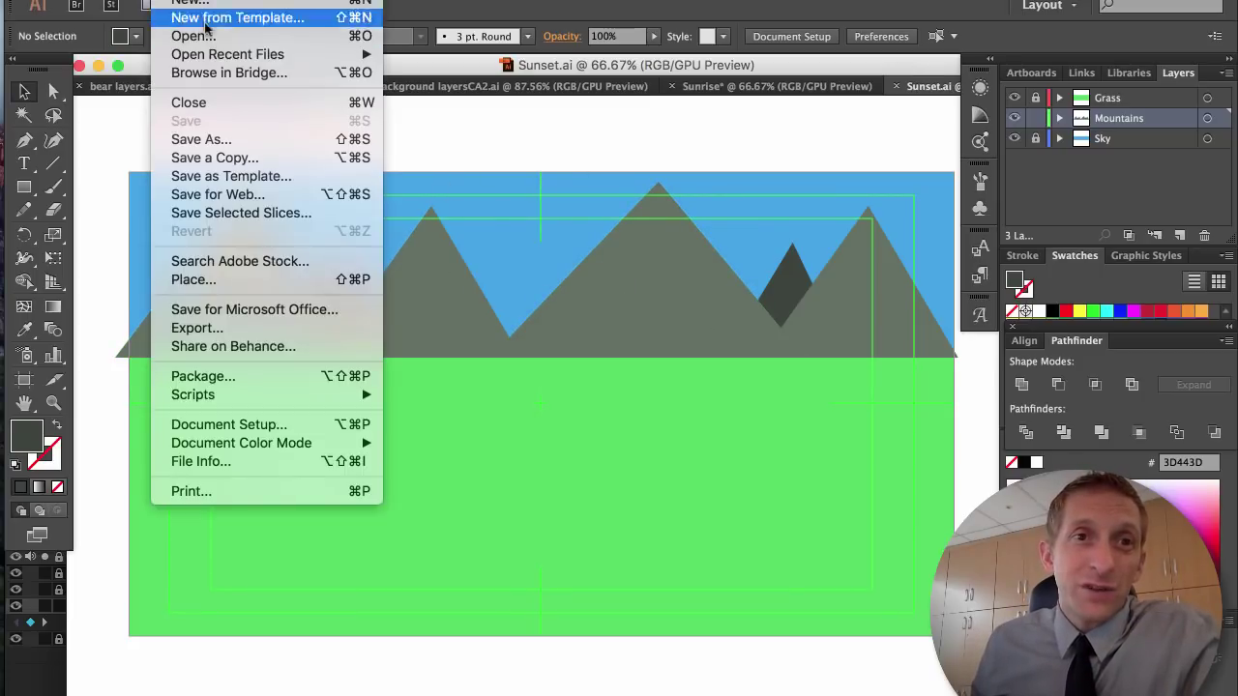
{"action": "left_click", "coordinate": [235, 161]}
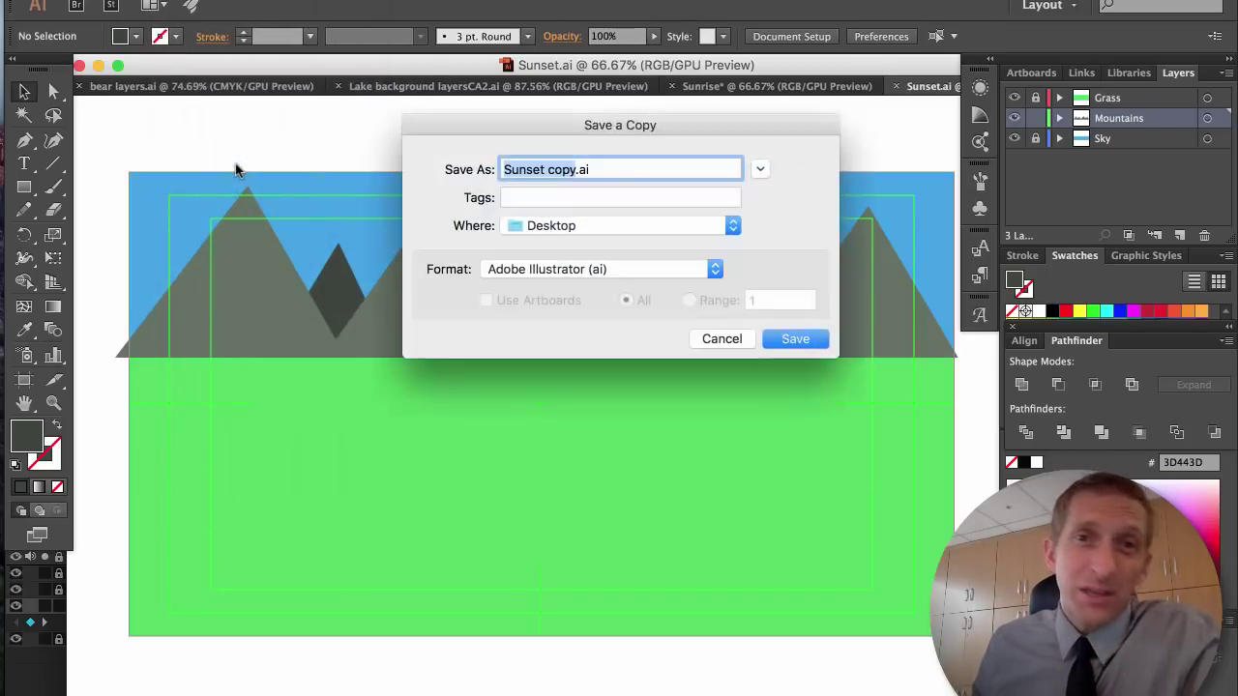
{"action": "double_click", "coordinate": [557, 169]}
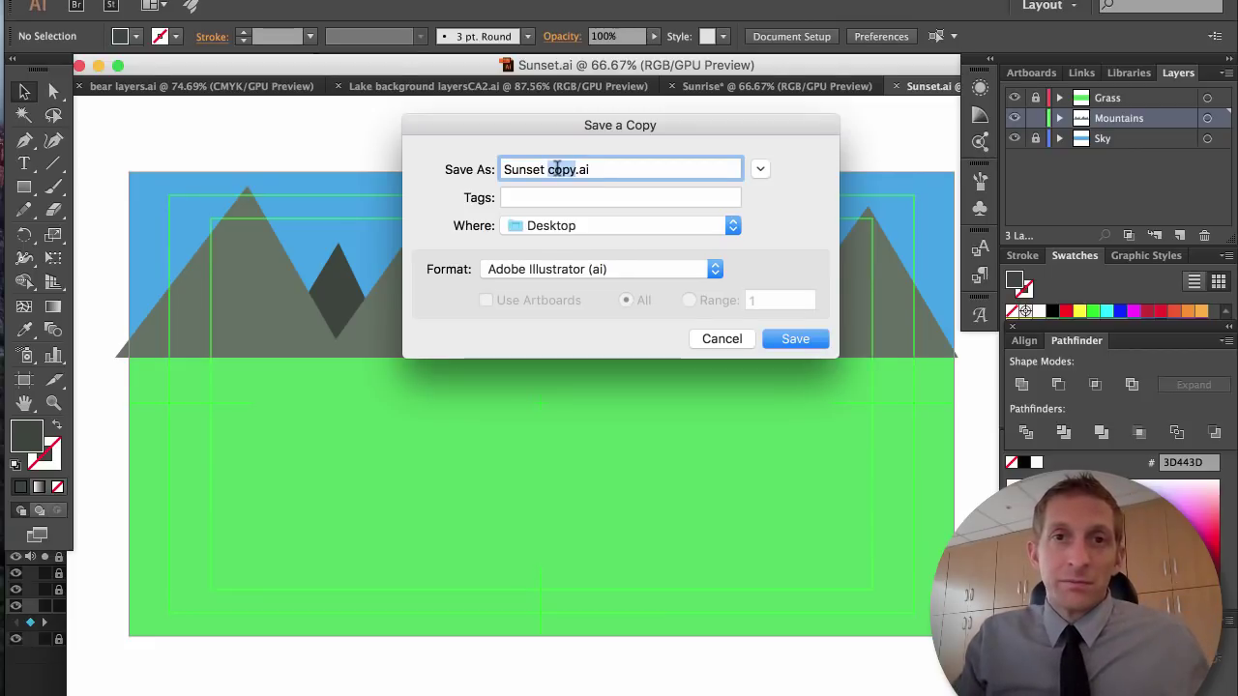
{"action": "key", "text": "BackSpace"}
{"action": "key", "text": "BackSpace"}
{"action": "key", "text": "BackSpace"}
{"action": "key", "text": "BackSpace"}
{"action": "key", "text": "BackSpace"}
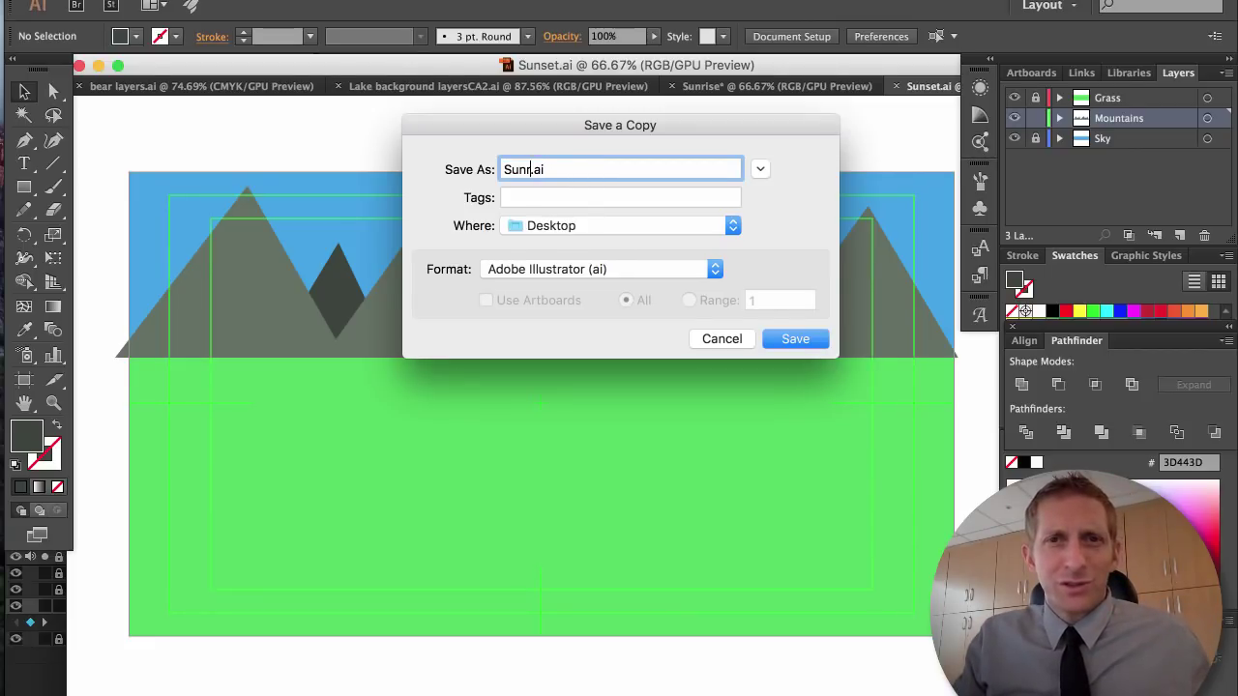
{"action": "type", "text": "rise2"}
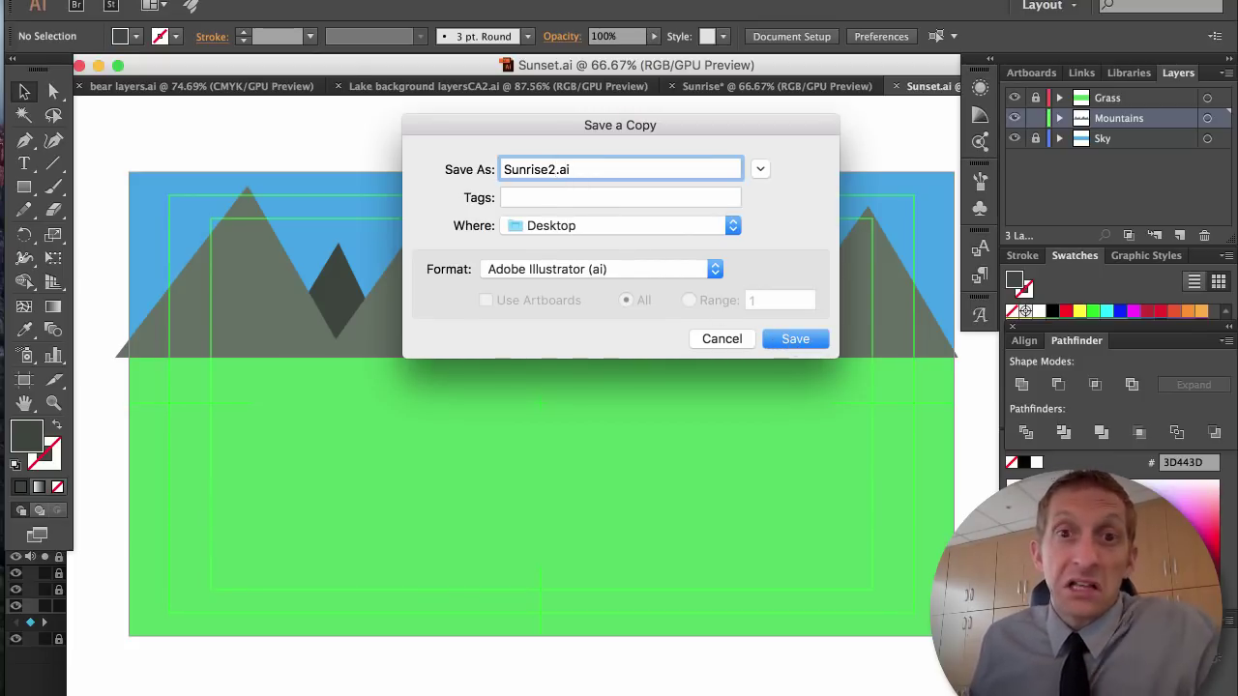
{"action": "left_click", "coordinate": [794, 340]}
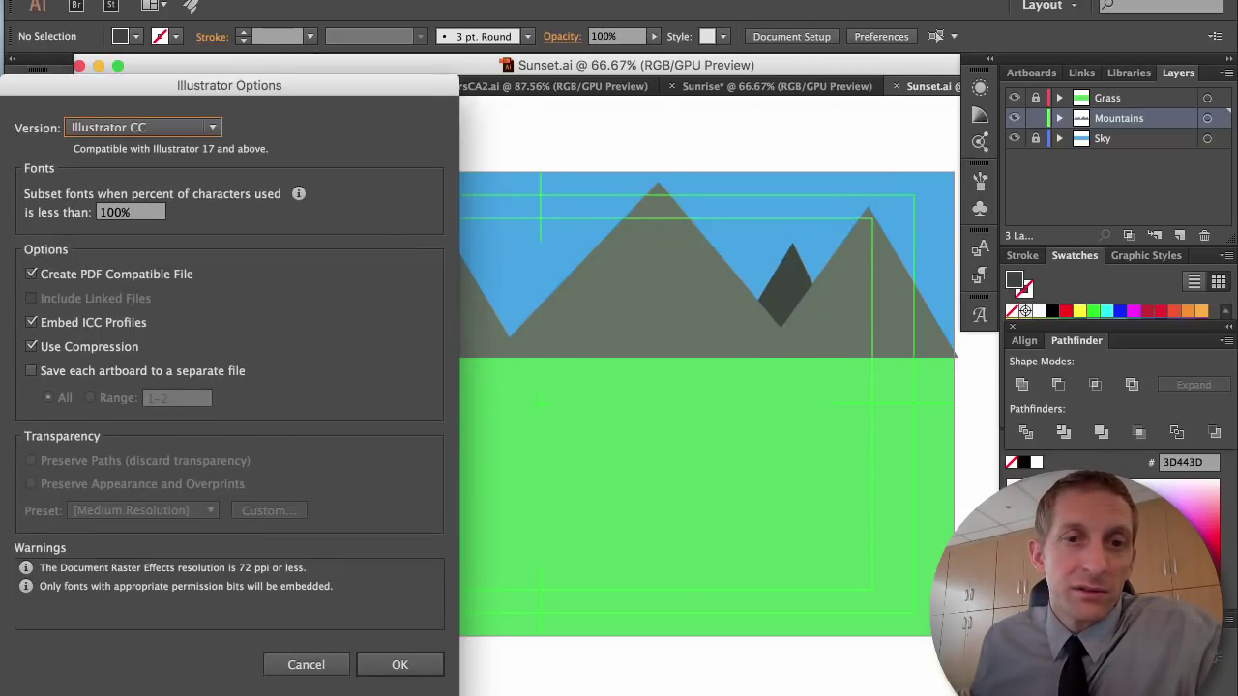
{"action": "left_click", "coordinate": [402, 666]}
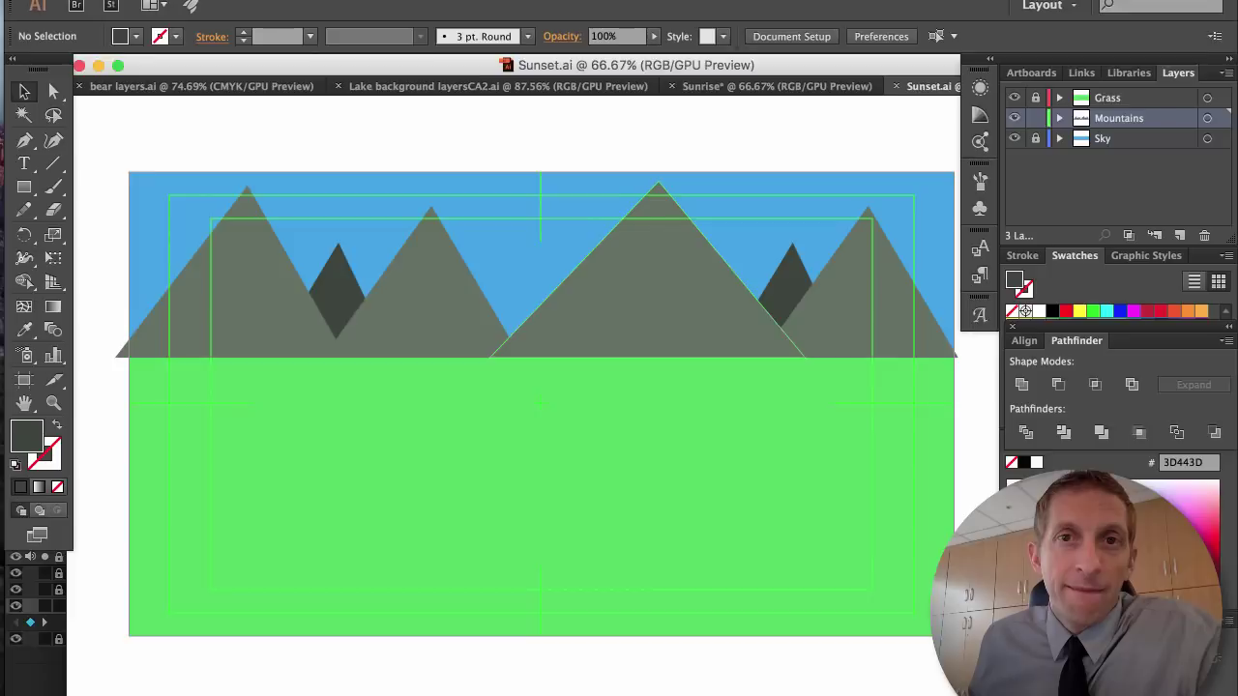
Open the Sunrise2.ai copy from the desktop in Illustrator.
{"action": "key", "text": "F11"}
{"action": "left_click", "coordinate": [940, 364]}
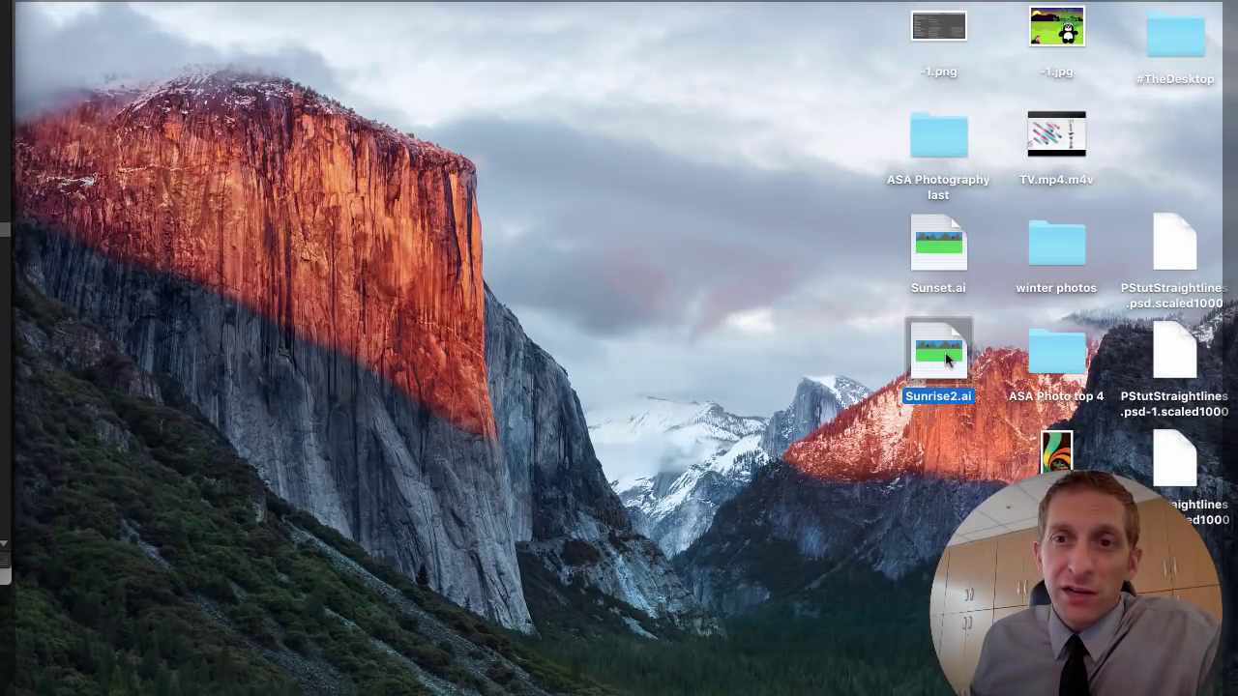
{"action": "key", "text": "F11"}
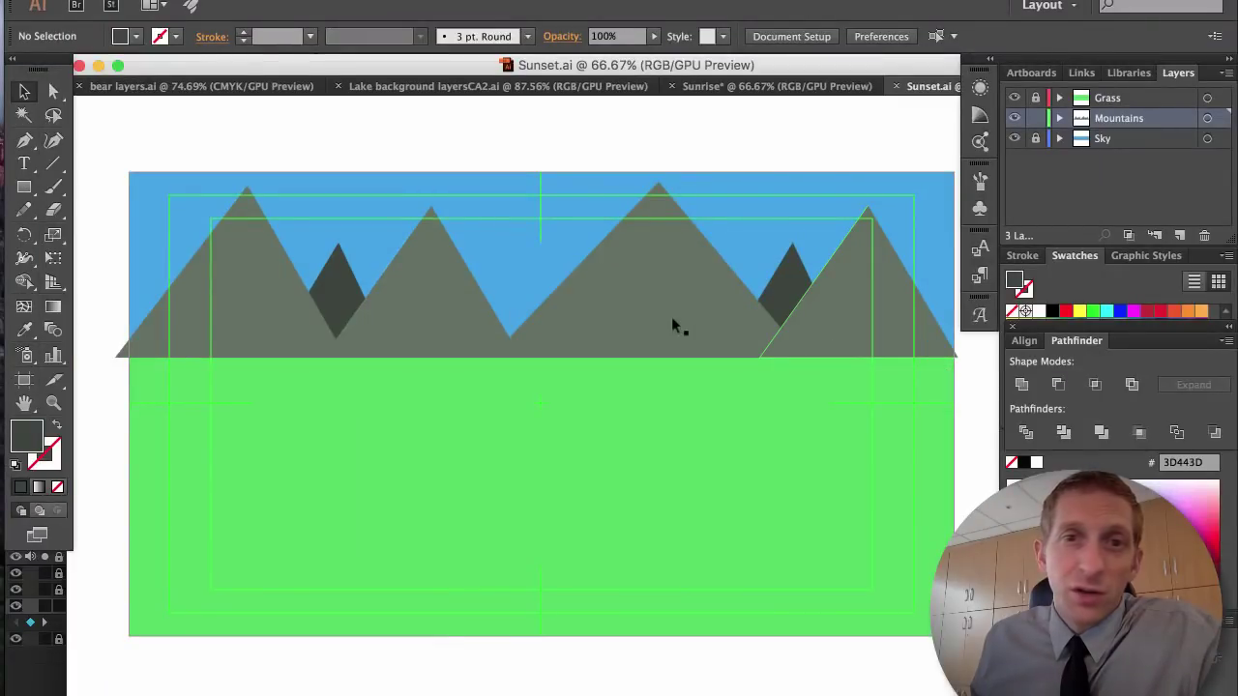
{"action": "left_click_drag", "start_coordinate": [446, 186], "coordinate": [455, 193]}
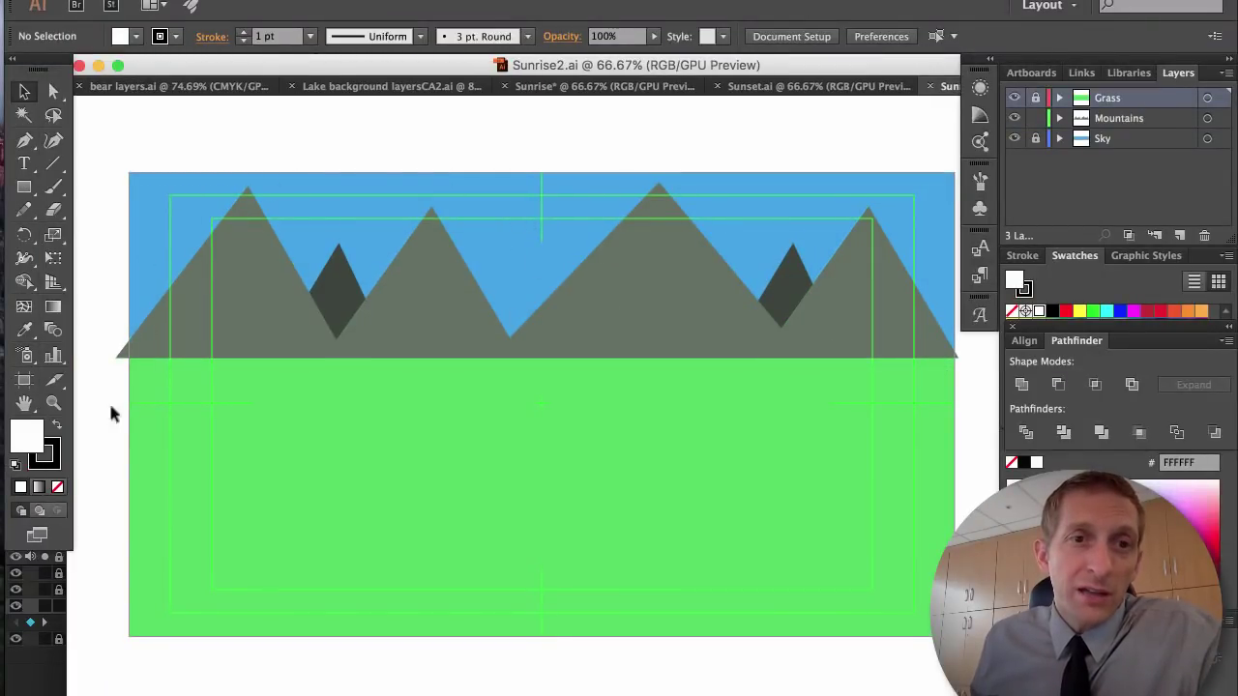
Hide the Grass and Mountains layers and unlock the Sky layer so that only the sky is shown for editing.
{"action": "left_click", "coordinate": [1014, 137]}
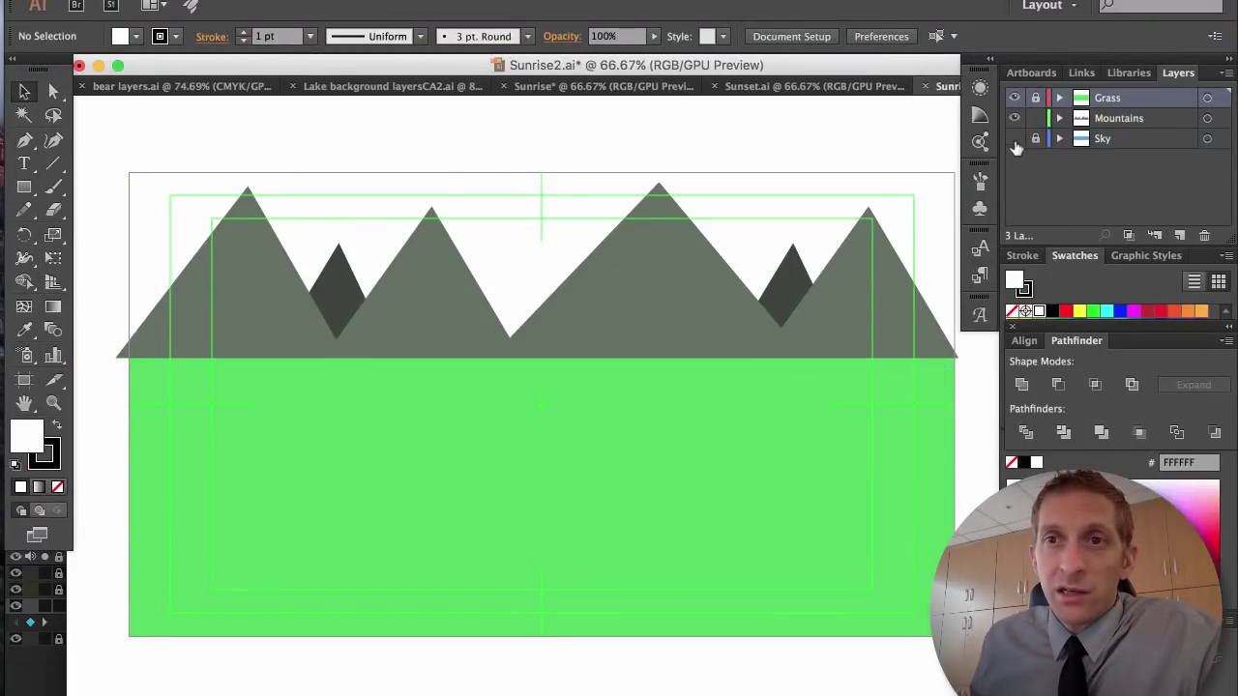
{"action": "left_click", "coordinate": [1013, 138]}
{"action": "left_click", "coordinate": [1014, 98]}
{"action": "left_click", "coordinate": [1013, 118]}
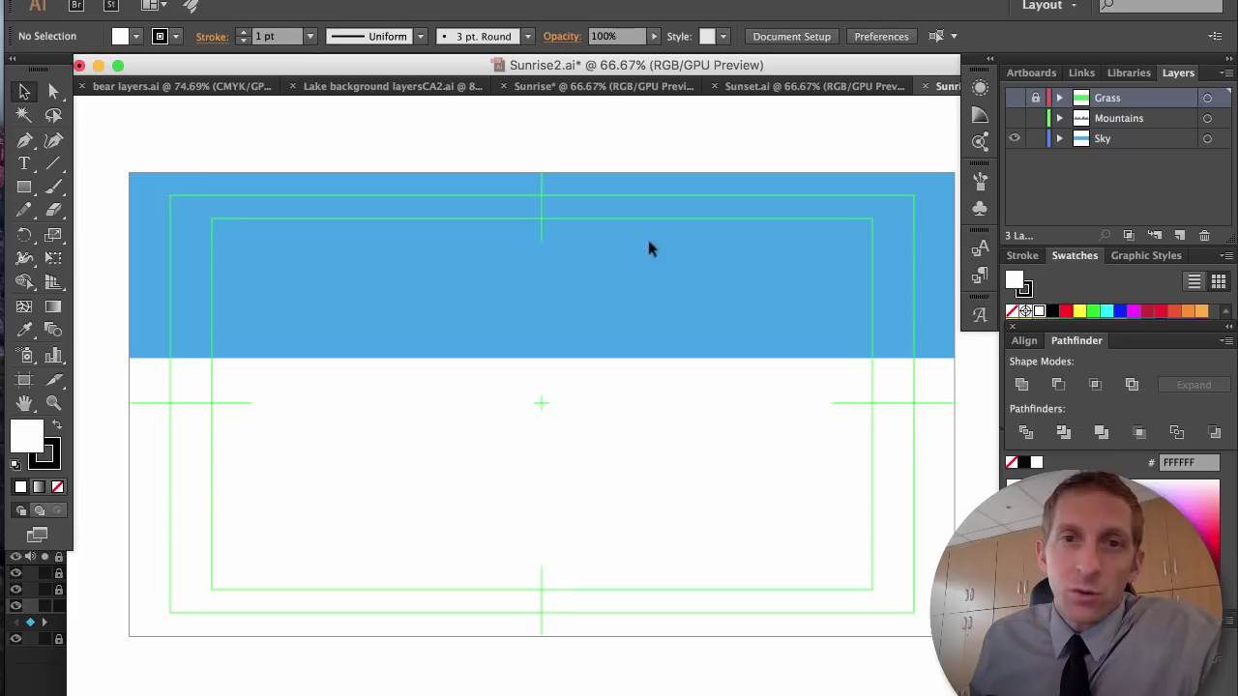
Show the rulers around the artboard and select the blue rectangle on the Sky layer.
{"action": "key", "text": "super+r"}
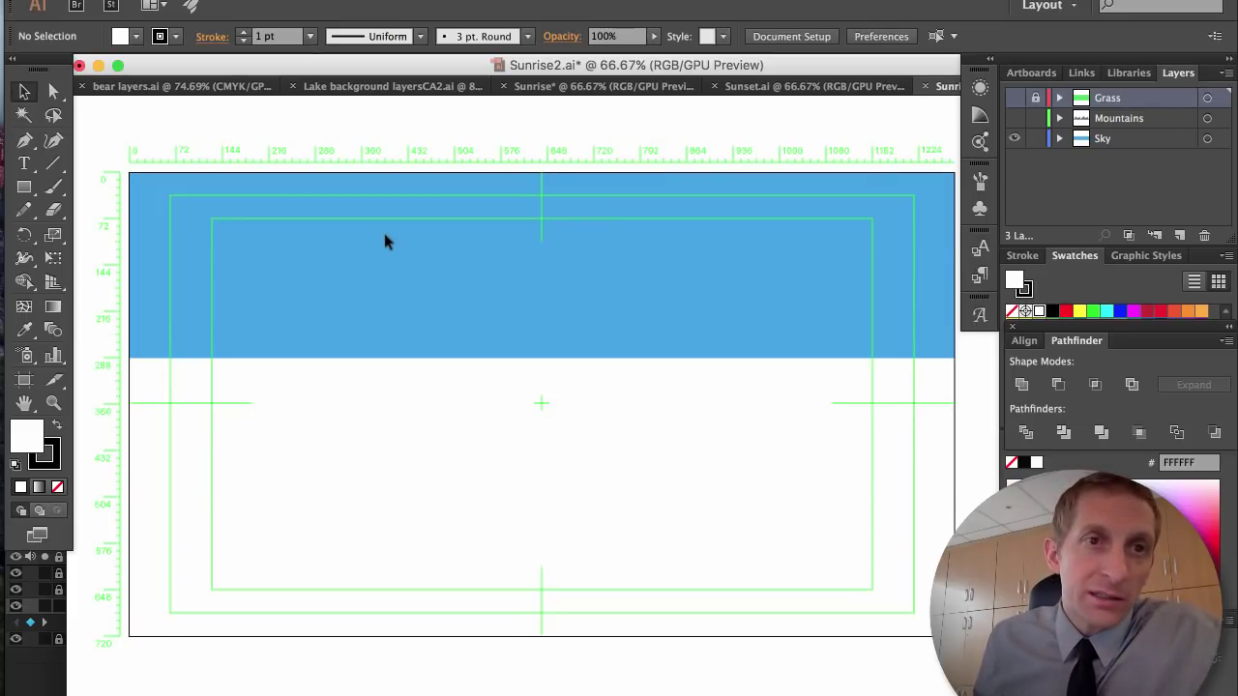
{"action": "left_click", "coordinate": [53, 308]}
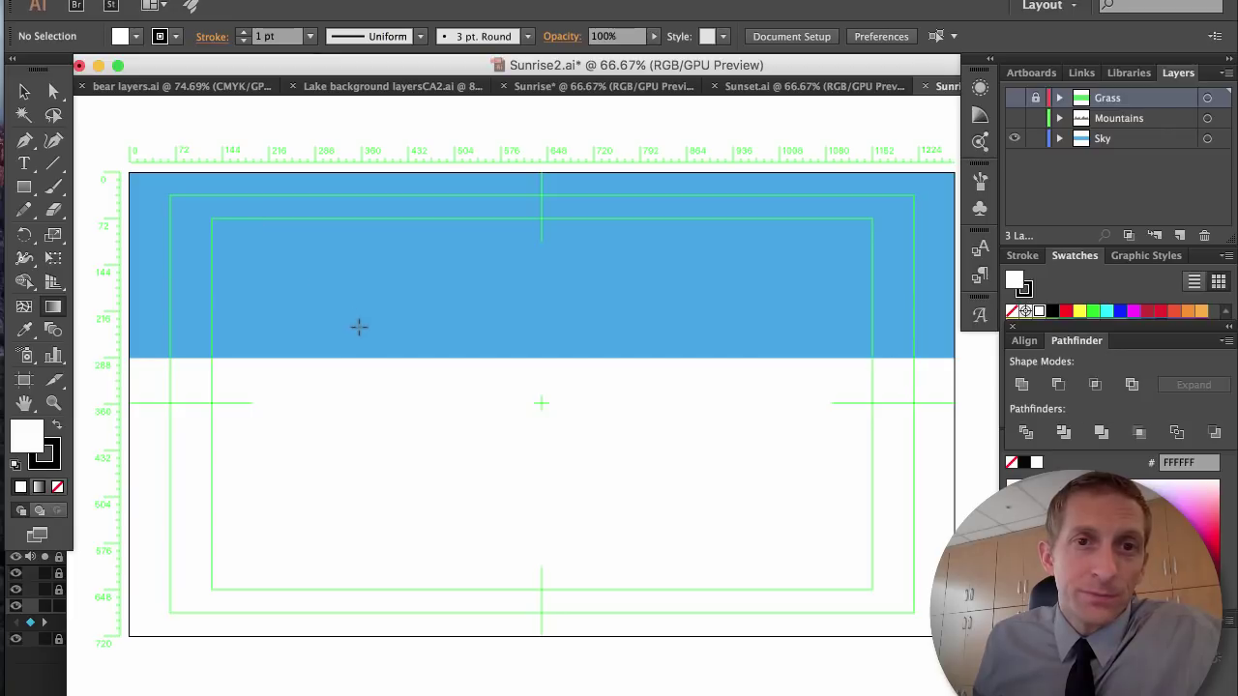
{"action": "key", "text": "v"}
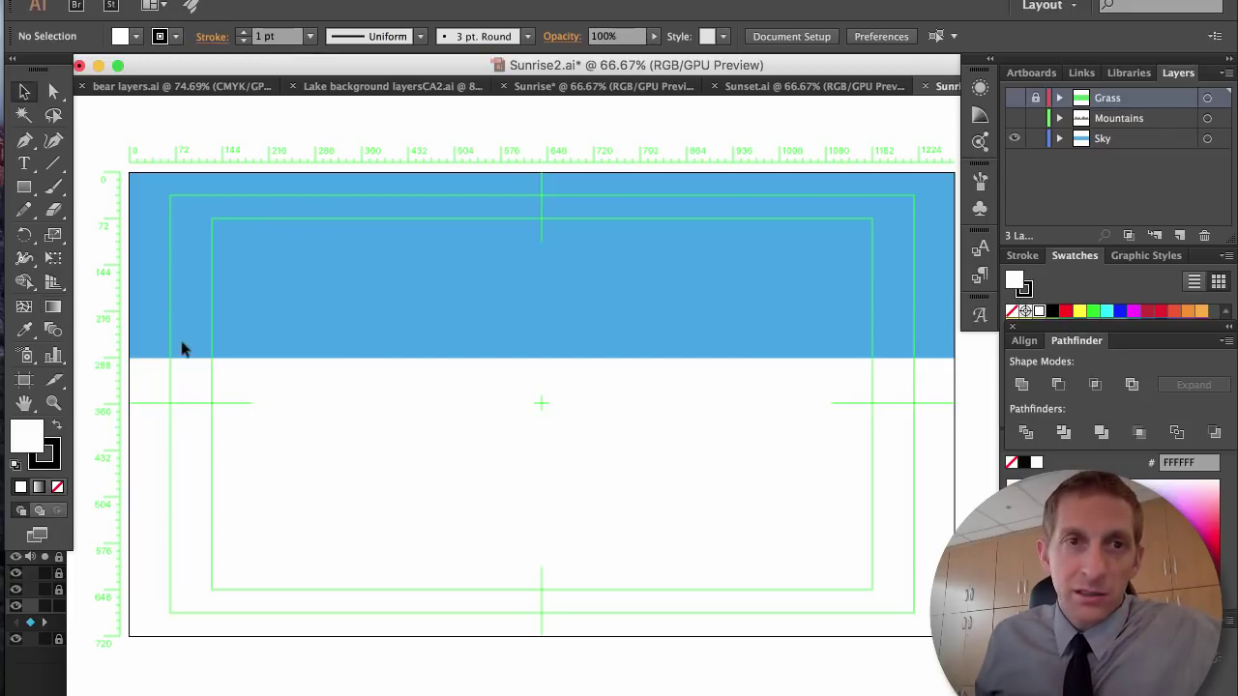
{"action": "left_click", "coordinate": [1015, 139]}
{"action": "left_click", "coordinate": [1014, 139]}
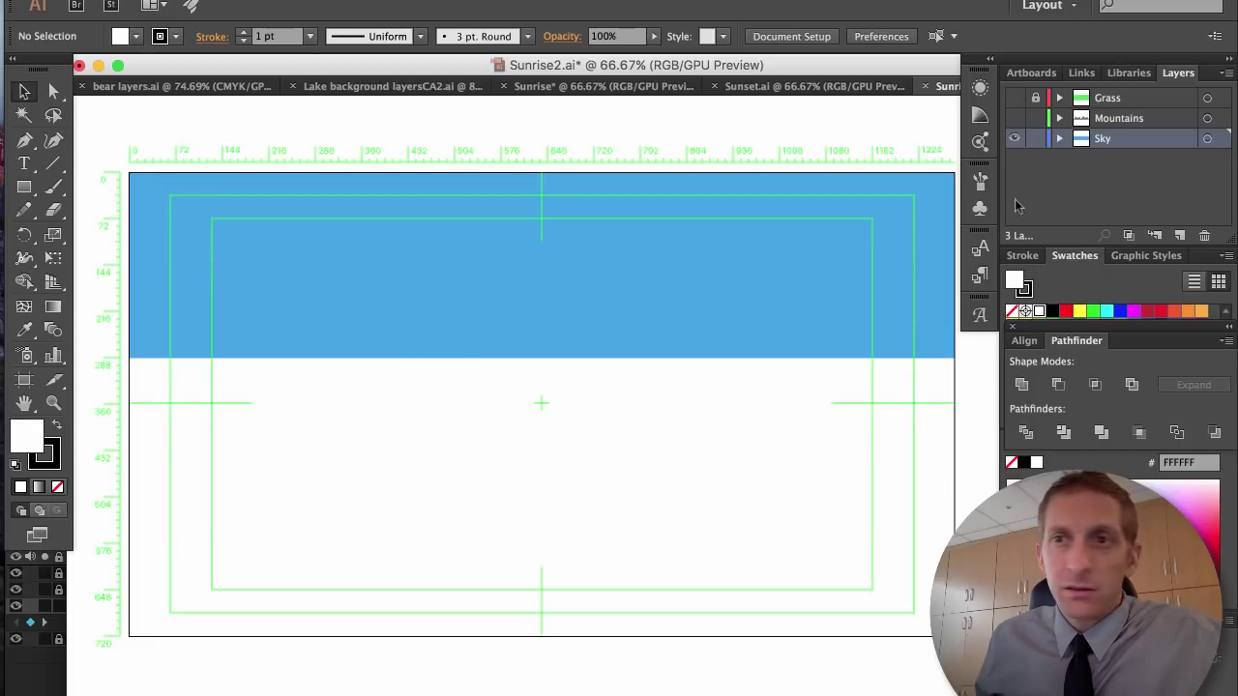
{"action": "left_click", "coordinate": [1058, 139]}
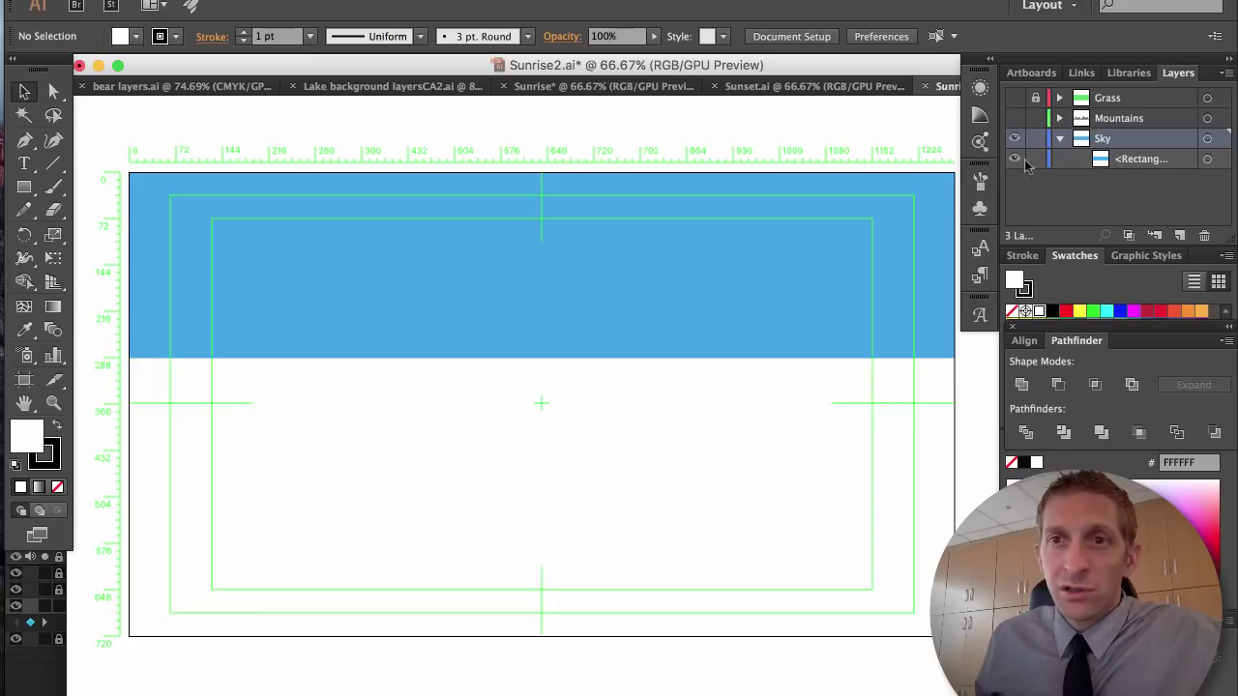
{"action": "left_click", "coordinate": [253, 0]}
{"action": "left_click", "coordinate": [522, 277]}
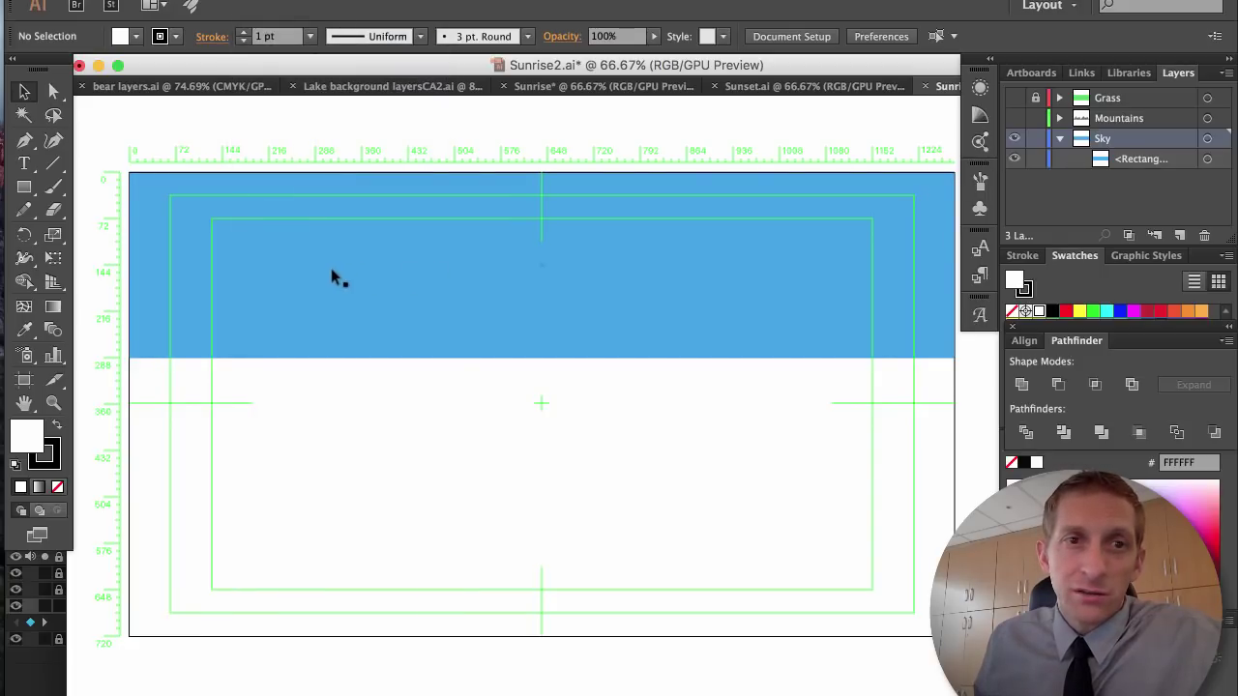
{"action": "left_click", "coordinate": [322, 278]}
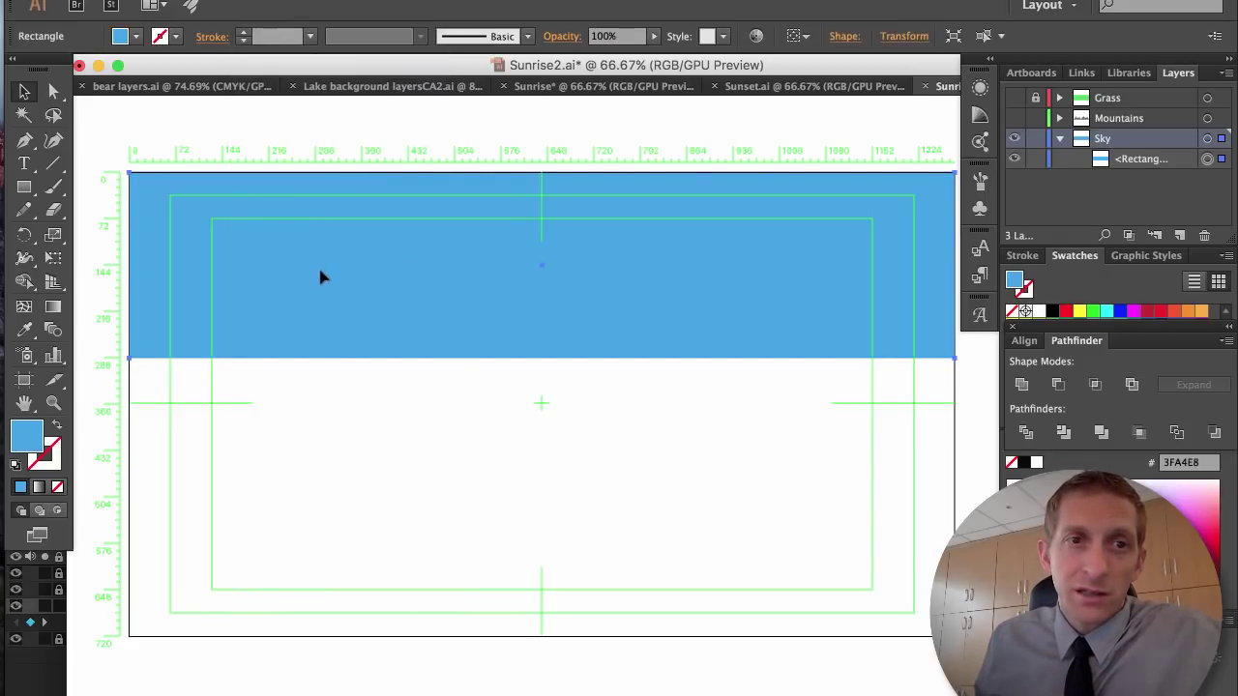
Fill the sky rectangle with the default white-to-black linear gradient.
{"action": "left_click", "coordinate": [53, 308]}
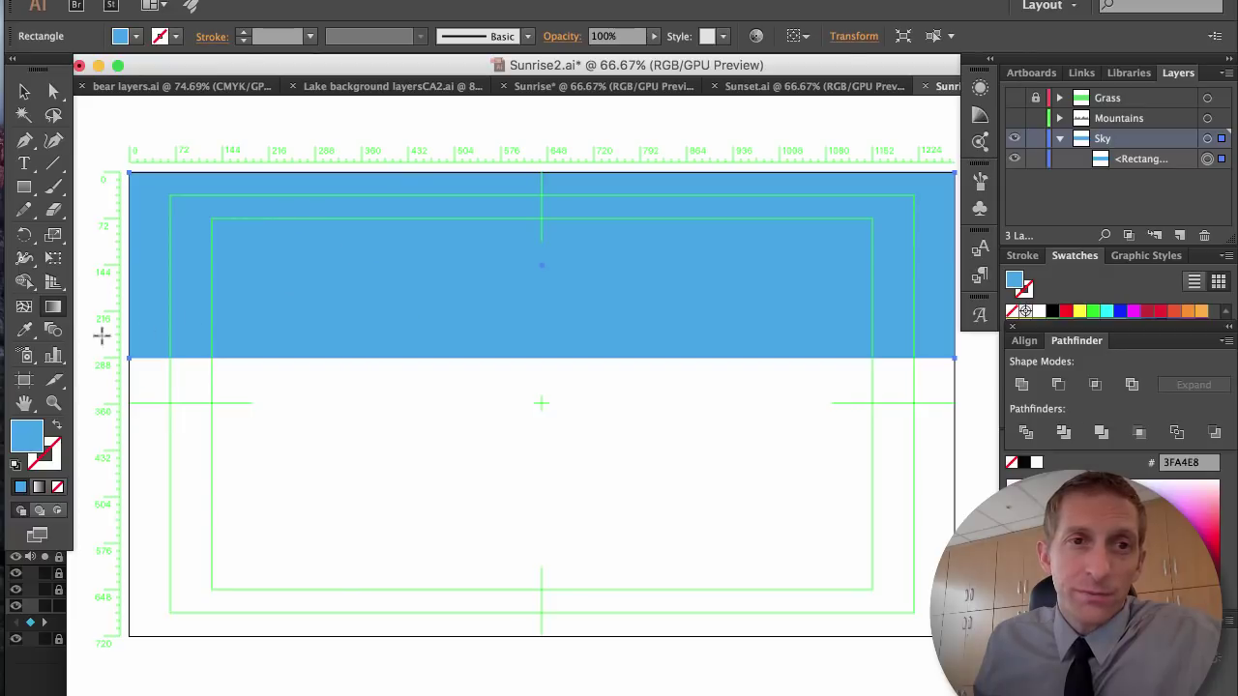
{"action": "double_click", "coordinate": [53, 309]}
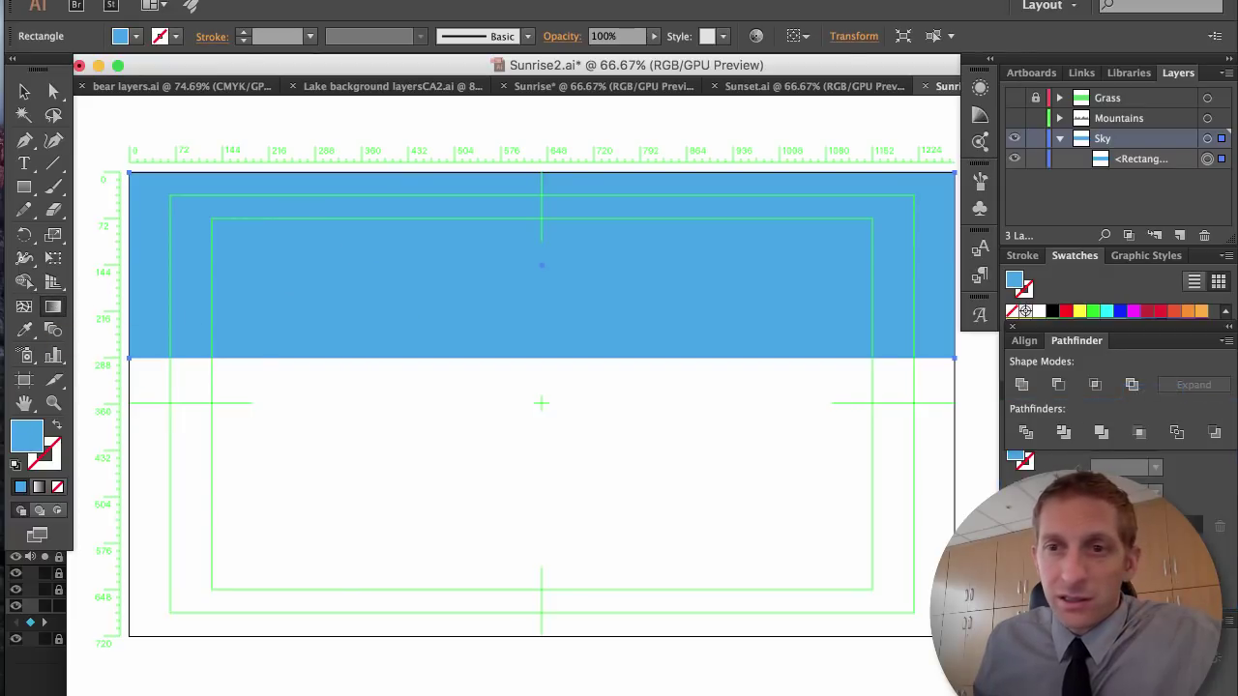
{"action": "key", "text": "."}
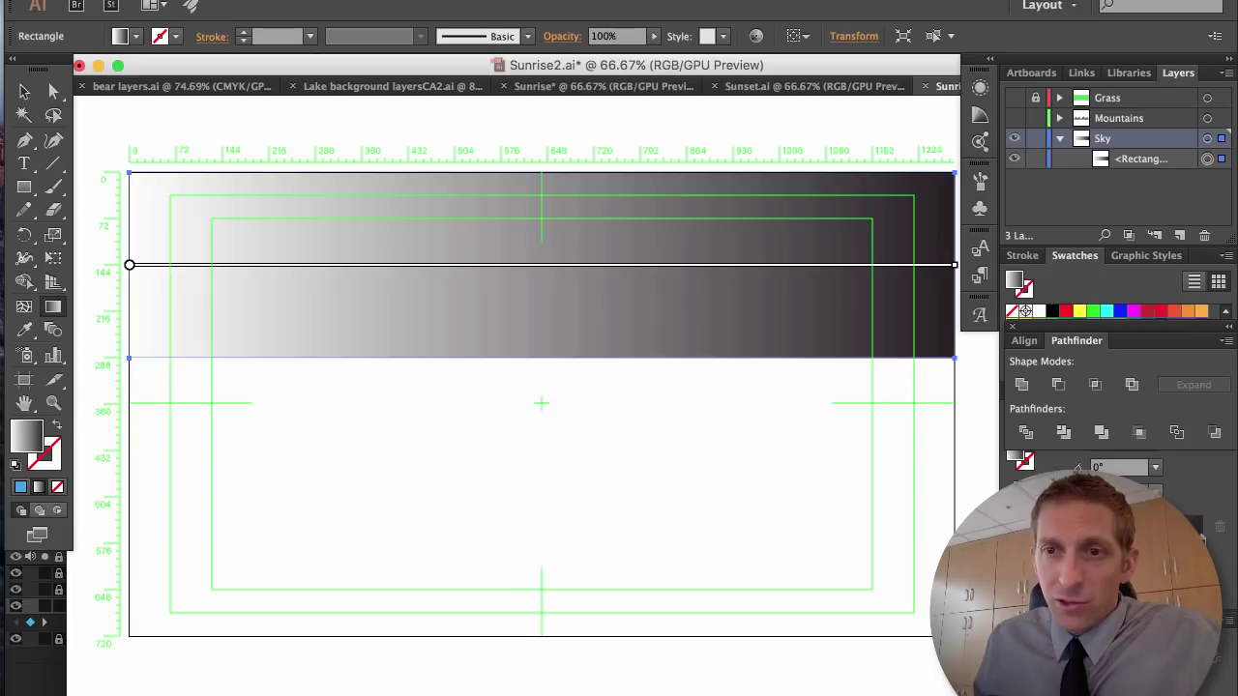
Float the gradient settings over the empty lower half of the artboard.
{"action": "left_click_drag", "start_coordinate": [1077, 340], "coordinate": [1054, 462]}
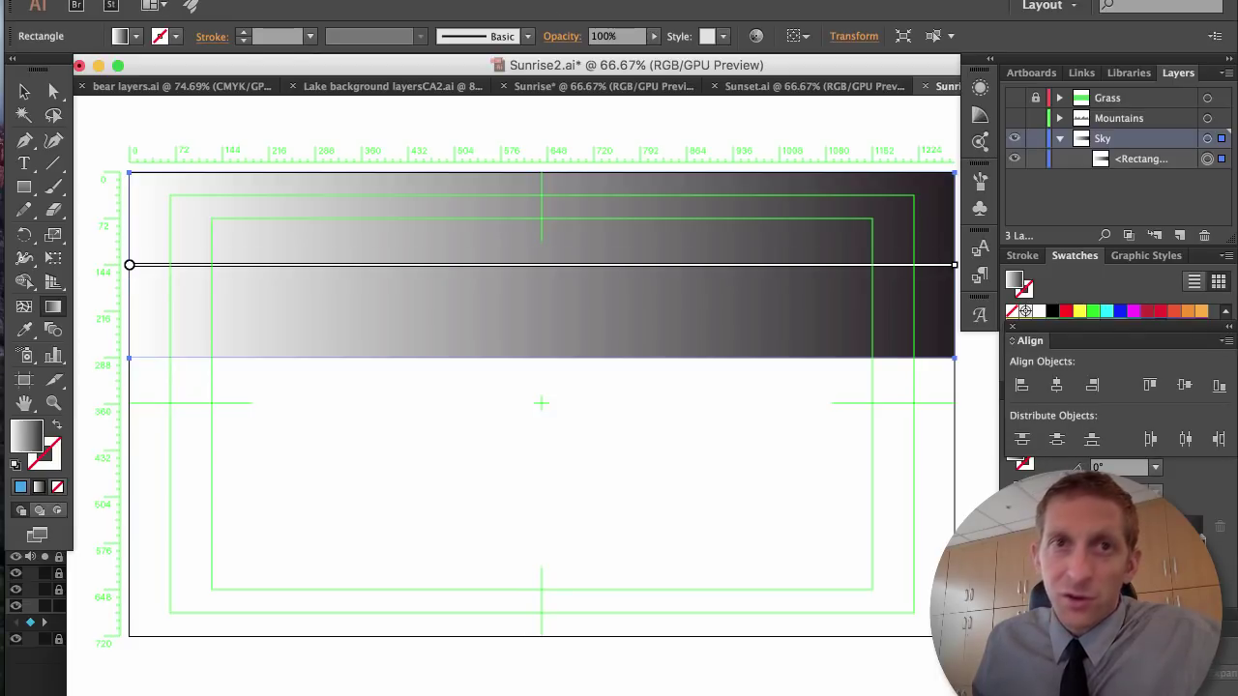
{"action": "left_click", "coordinate": [527, 0]}
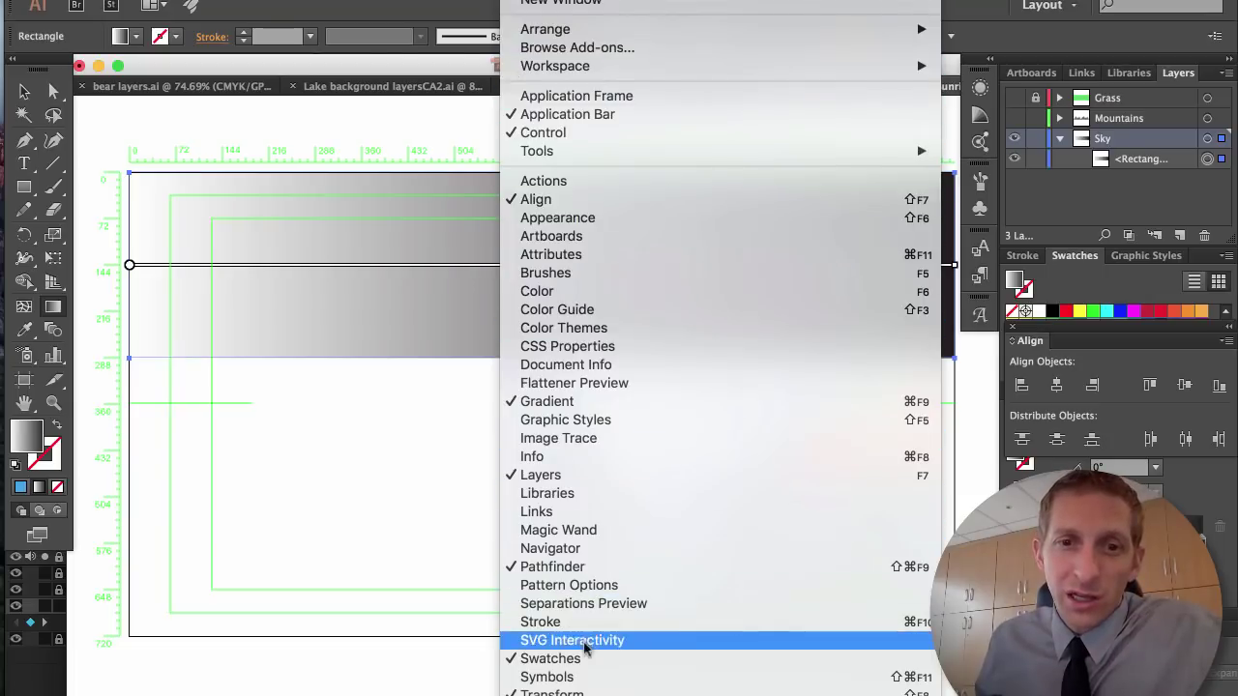
{"action": "left_click", "coordinate": [567, 404]}
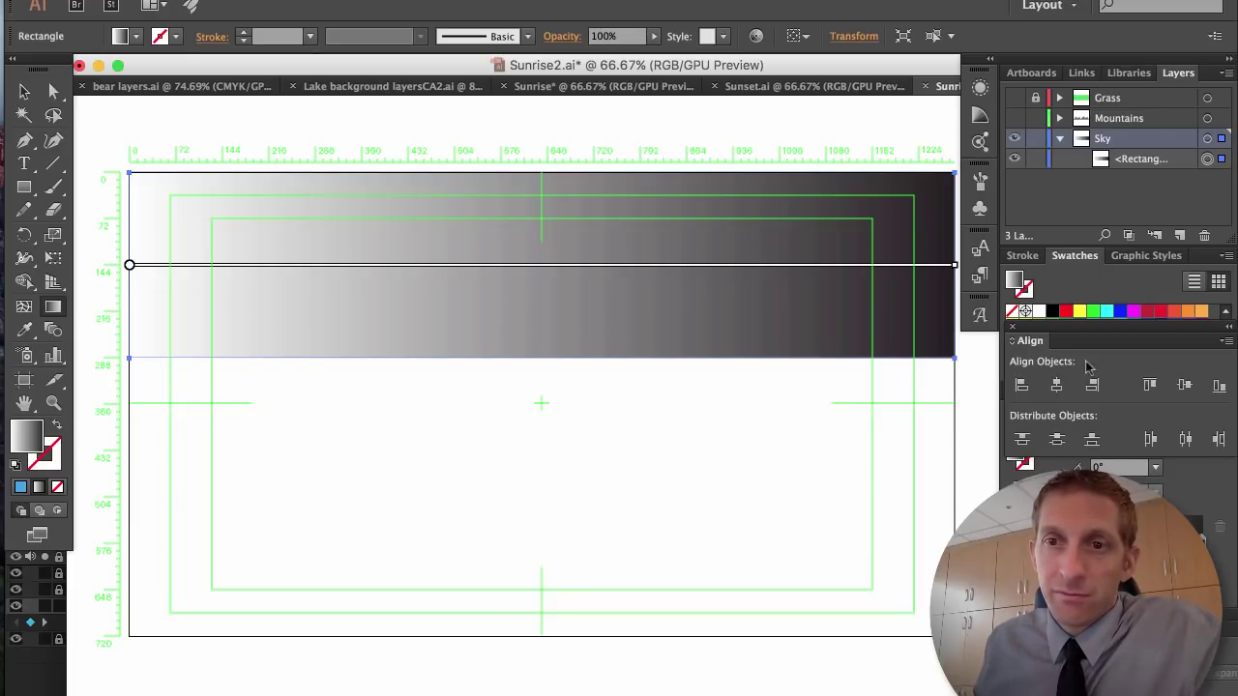
{"action": "left_click_drag", "start_coordinate": [1153, 392], "coordinate": [453, 393]}
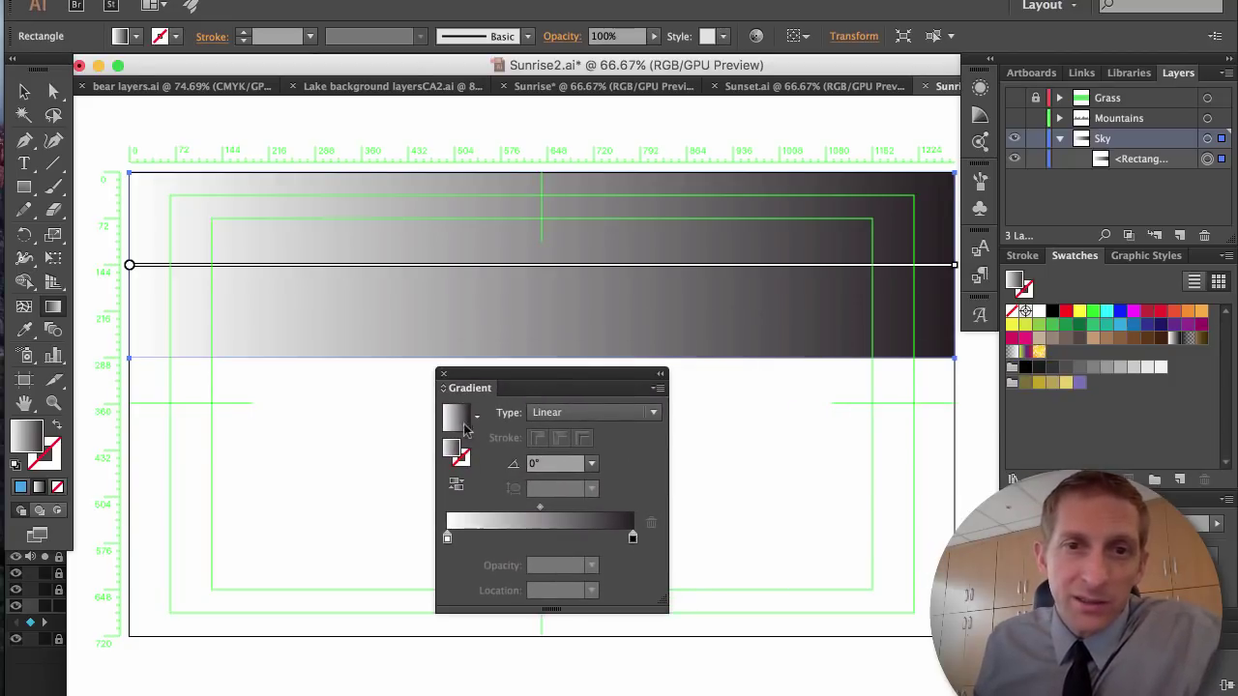
Look through the preset gradients and detach the Appearance, Color Guide and Color Themes group from the dock.
{"action": "left_click", "coordinate": [475, 422]}
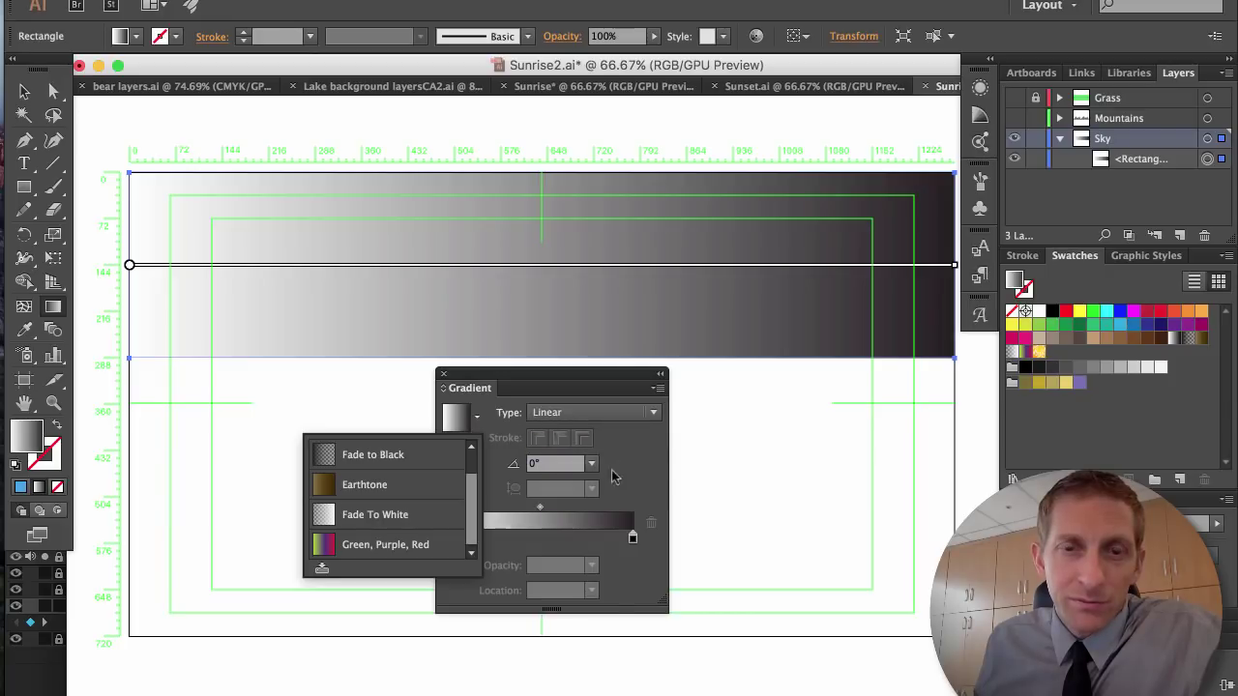
{"action": "left_click", "coordinate": [640, 452]}
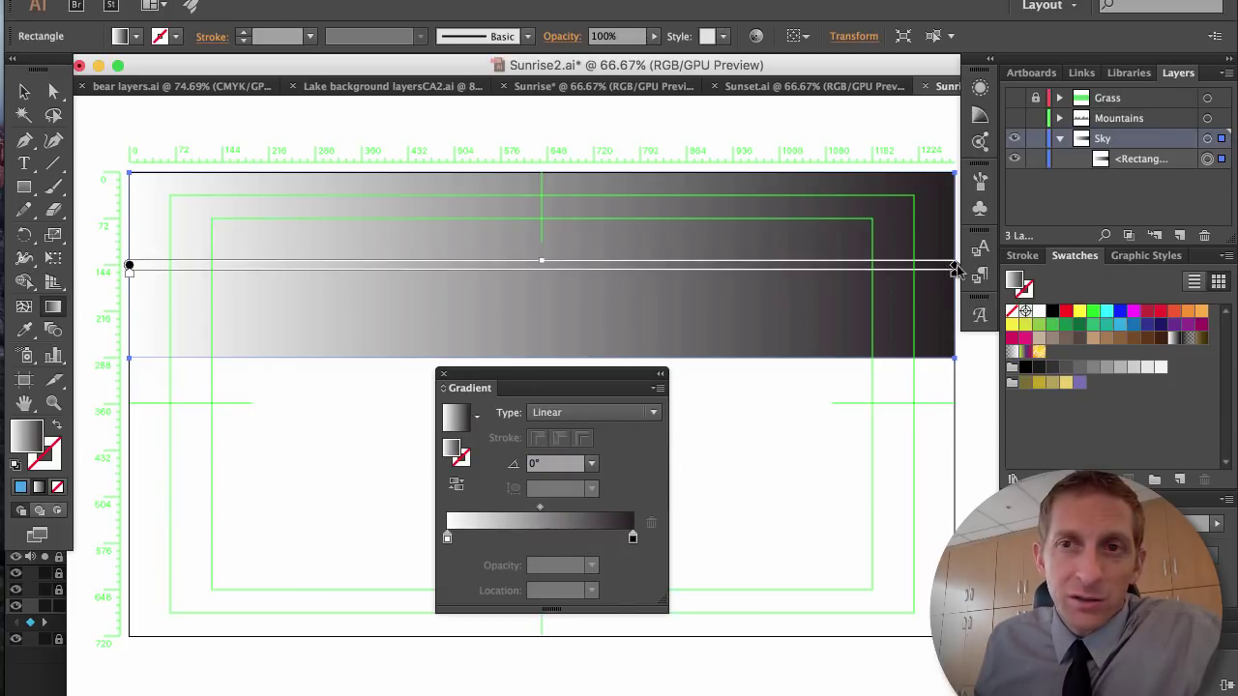
{"action": "left_click", "coordinate": [989, 58]}
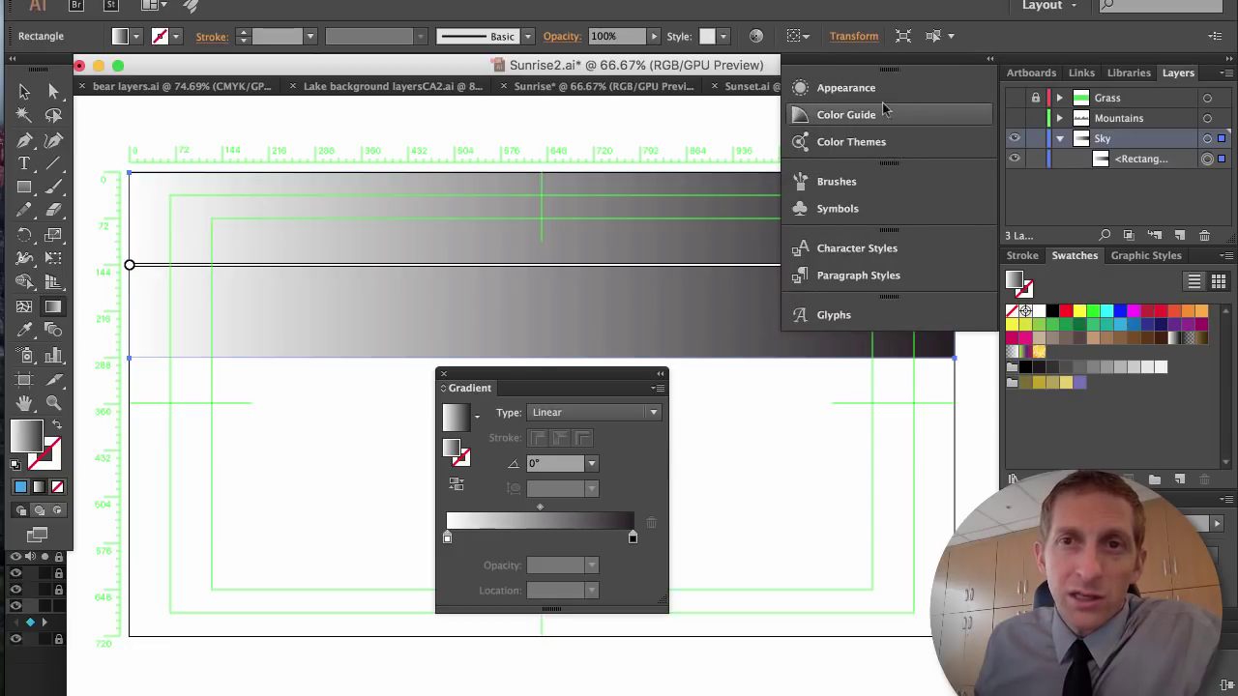
{"action": "left_click_drag", "start_coordinate": [930, 78], "coordinate": [1093, 107]}
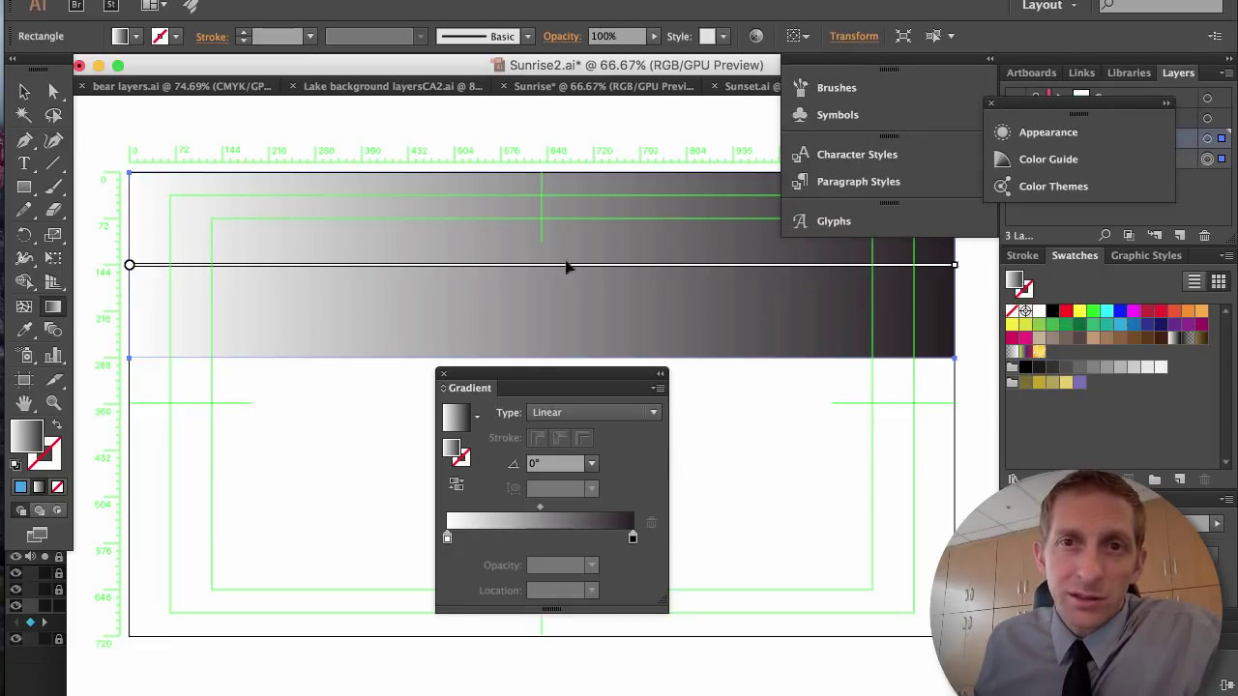
Redirect the sky gradient to run vertically at about -89.6°, starting white near the rectangle's upper edge and darkening toward its lower edge.
{"action": "mouse_move", "coordinate": [539, 211]}
{"action": "left_mouse_down"}
{"action": "mouse_move", "coordinate": [555, 329]}
{"action": "mouse_move", "coordinate": [541, 349]}
{"action": "left_mouse_up"}
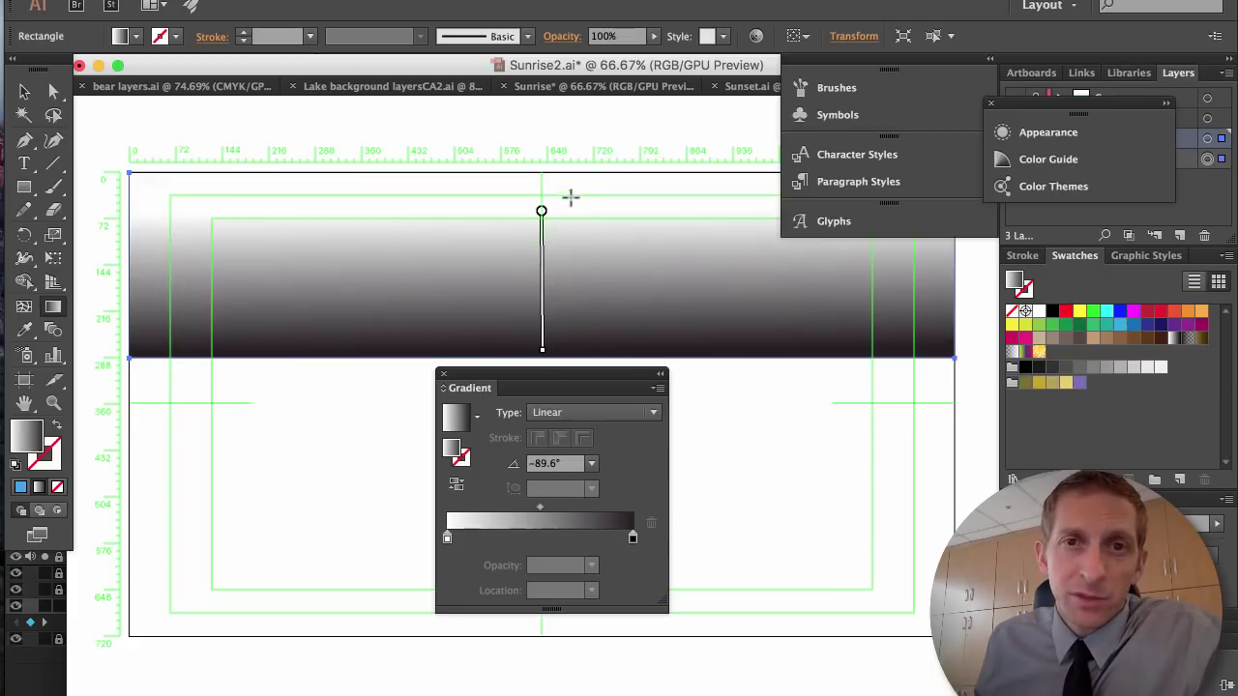
{"action": "mouse_move", "coordinate": [546, 205]}
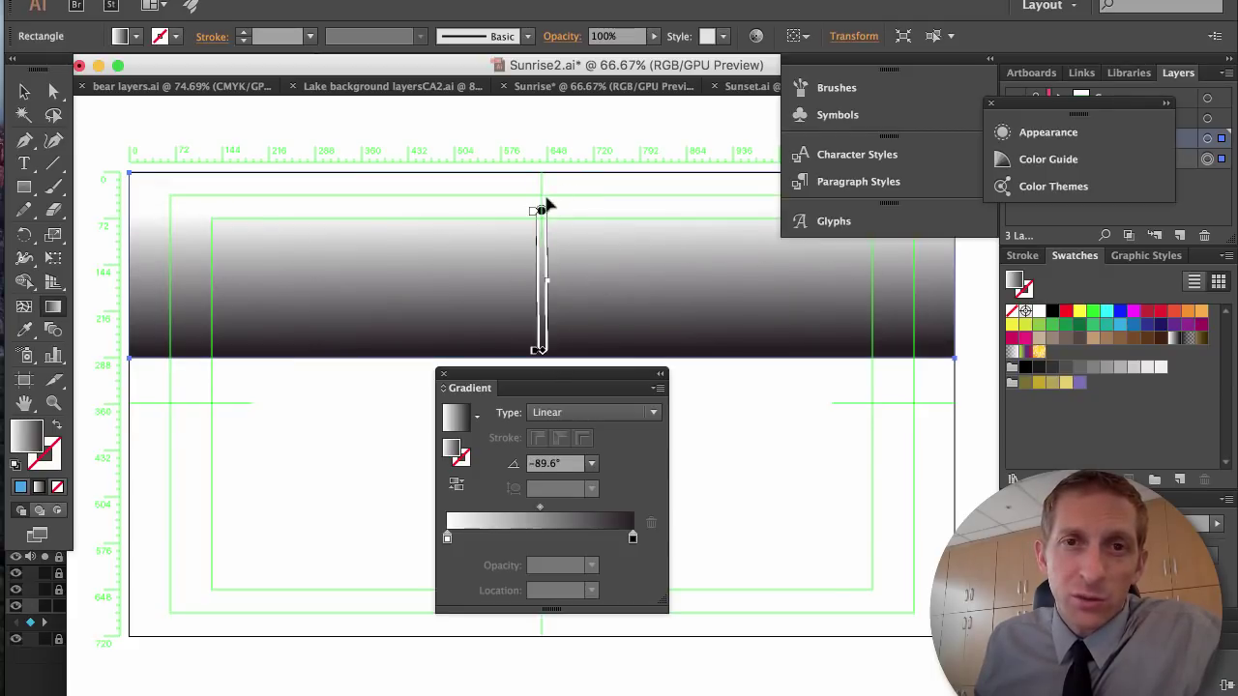
{"action": "left_click_drag", "start_coordinate": [542, 212], "coordinate": [542, 196]}
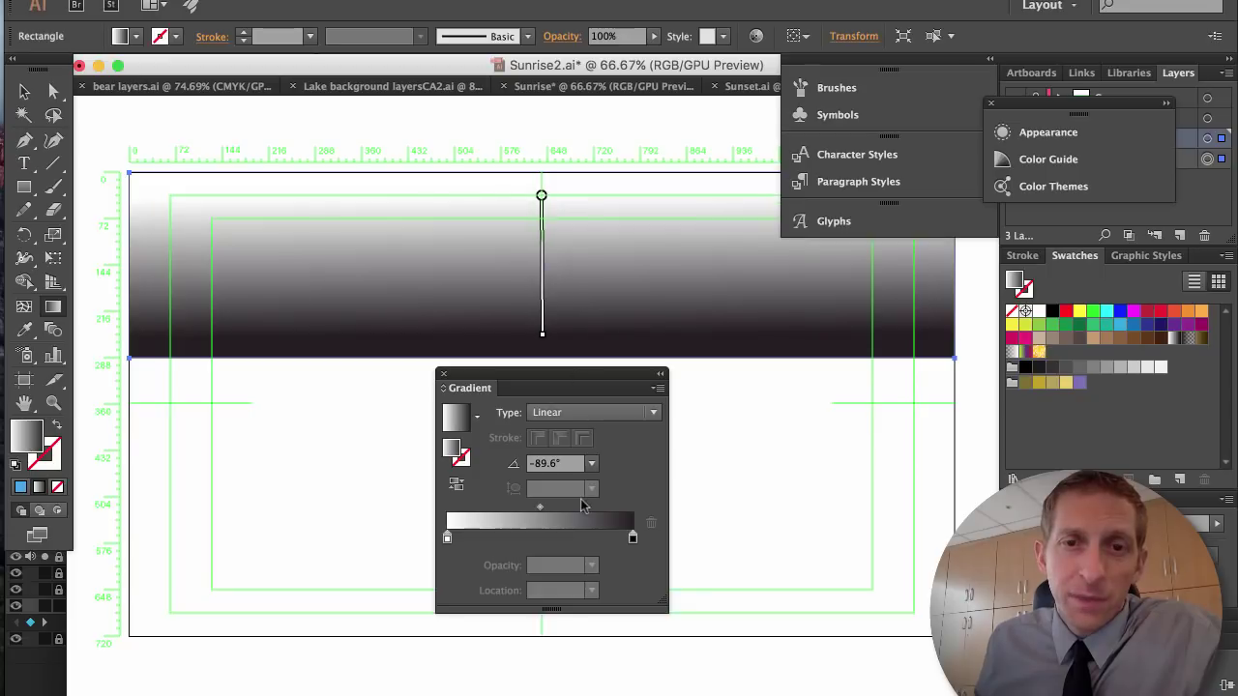
Set the sky gradient's starting color stop at 0% to the orange-red swatch.
{"action": "double_click", "coordinate": [447, 537]}
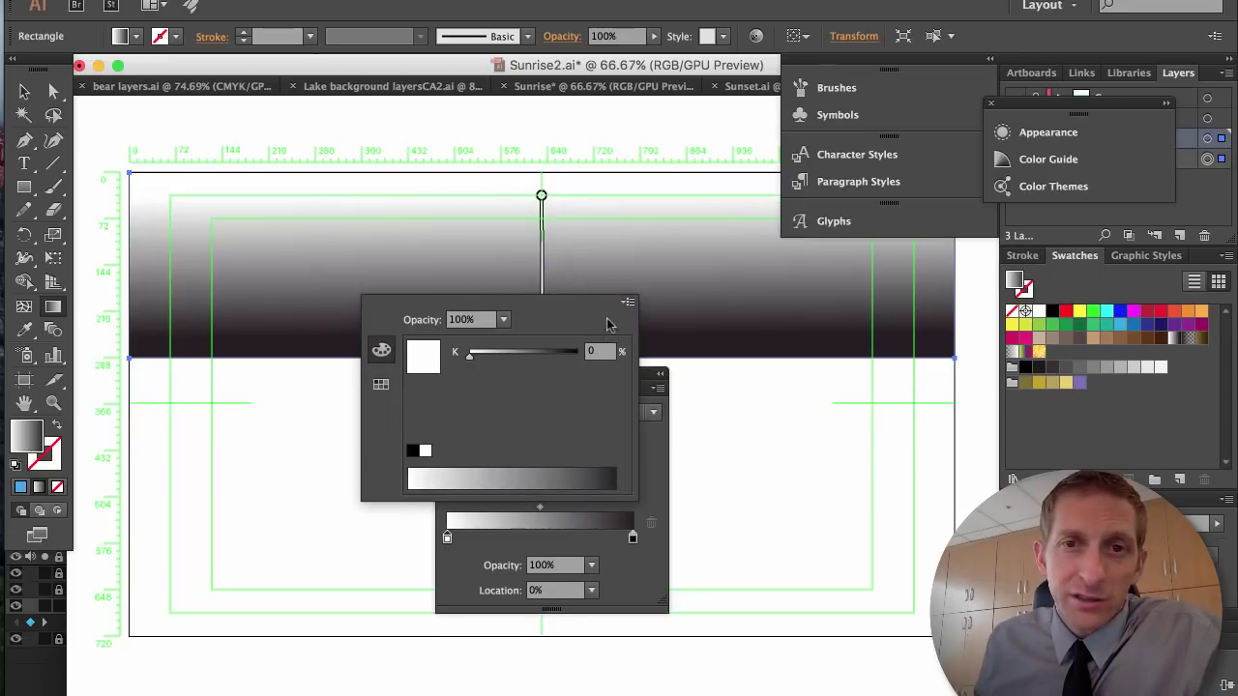
{"action": "left_click_drag", "start_coordinate": [465, 482], "coordinate": [411, 480]}
{"action": "left_click", "coordinate": [380, 384]}
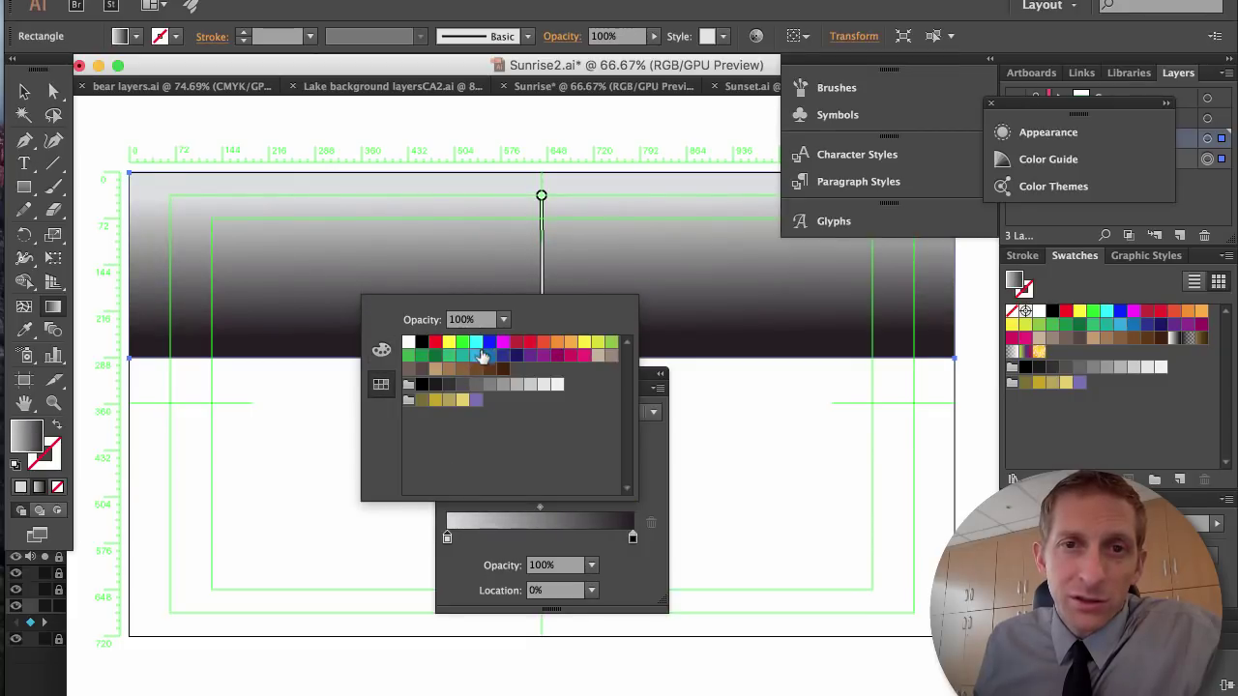
{"action": "left_click", "coordinate": [543, 342]}
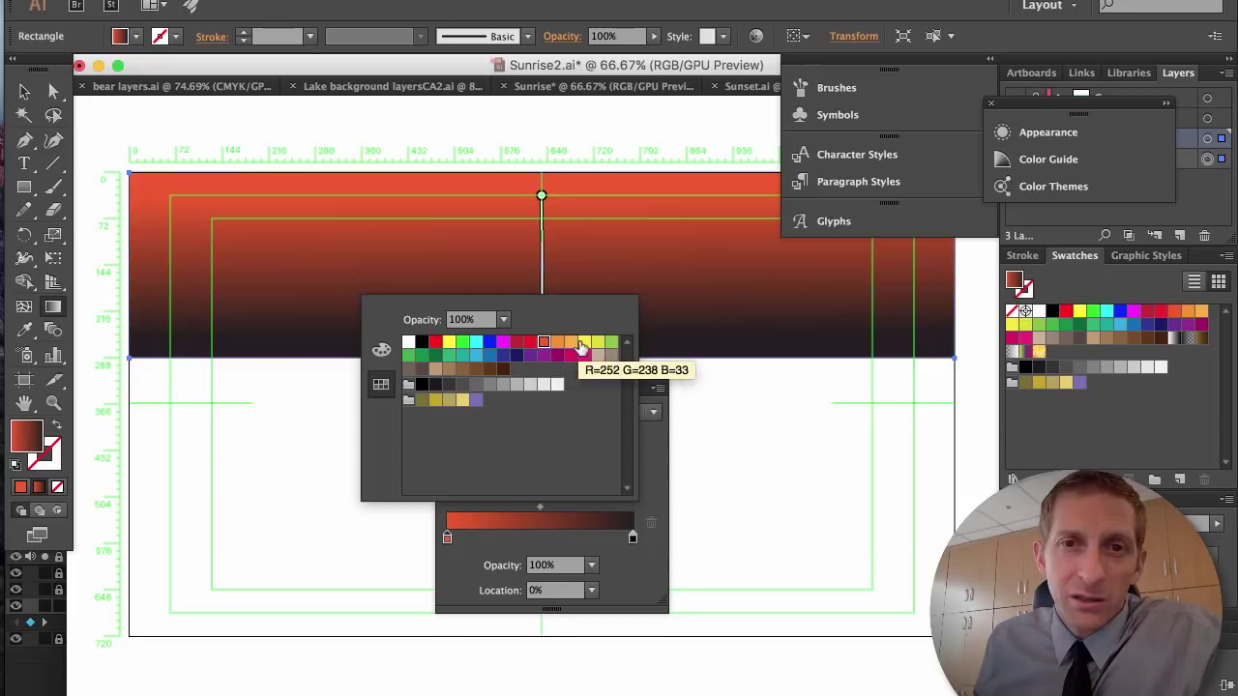
{"action": "left_click", "coordinate": [581, 345]}
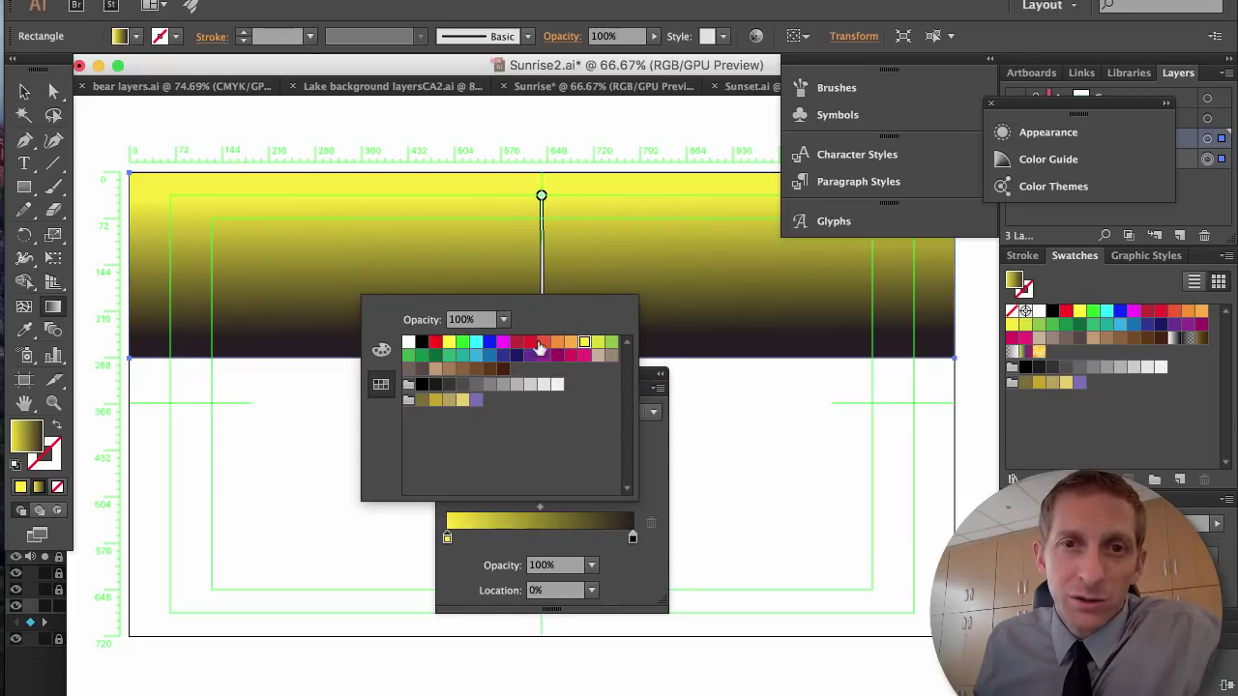
{"action": "left_click", "coordinate": [541, 345]}
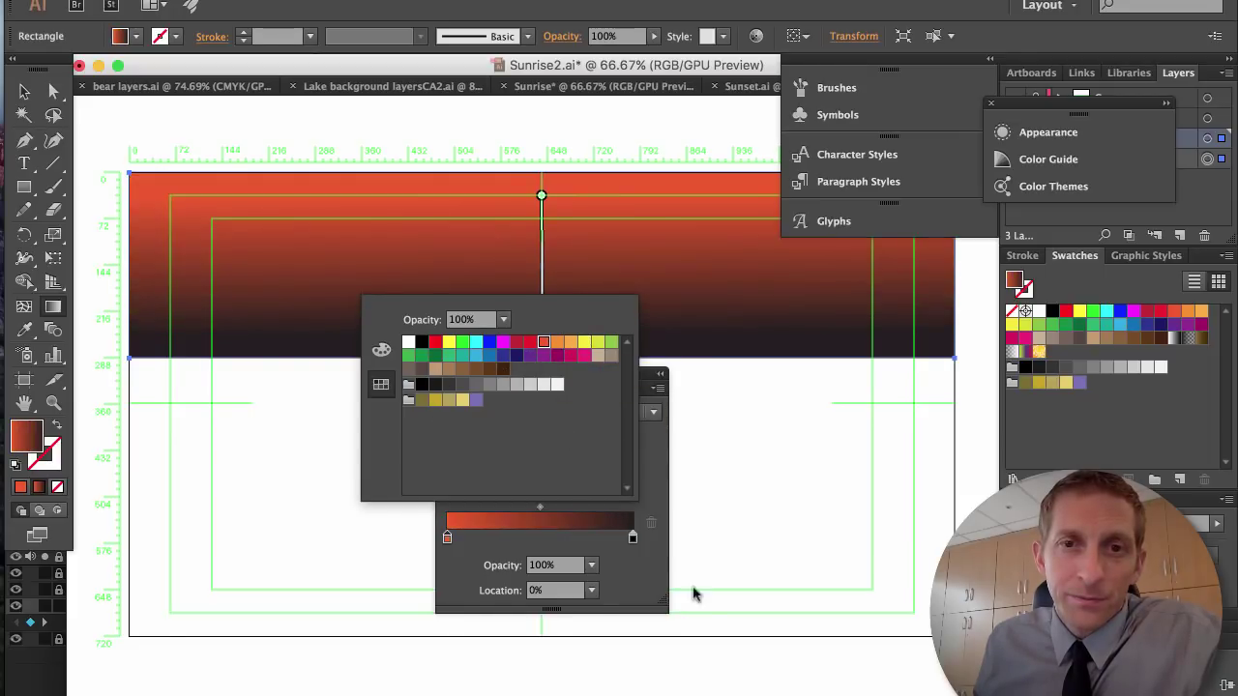
Set the sky gradient's end stop at 100% to the yellow swatch R=252 G=238 B=33 and save Sunrise2.ai.
{"action": "left_click", "coordinate": [637, 578]}
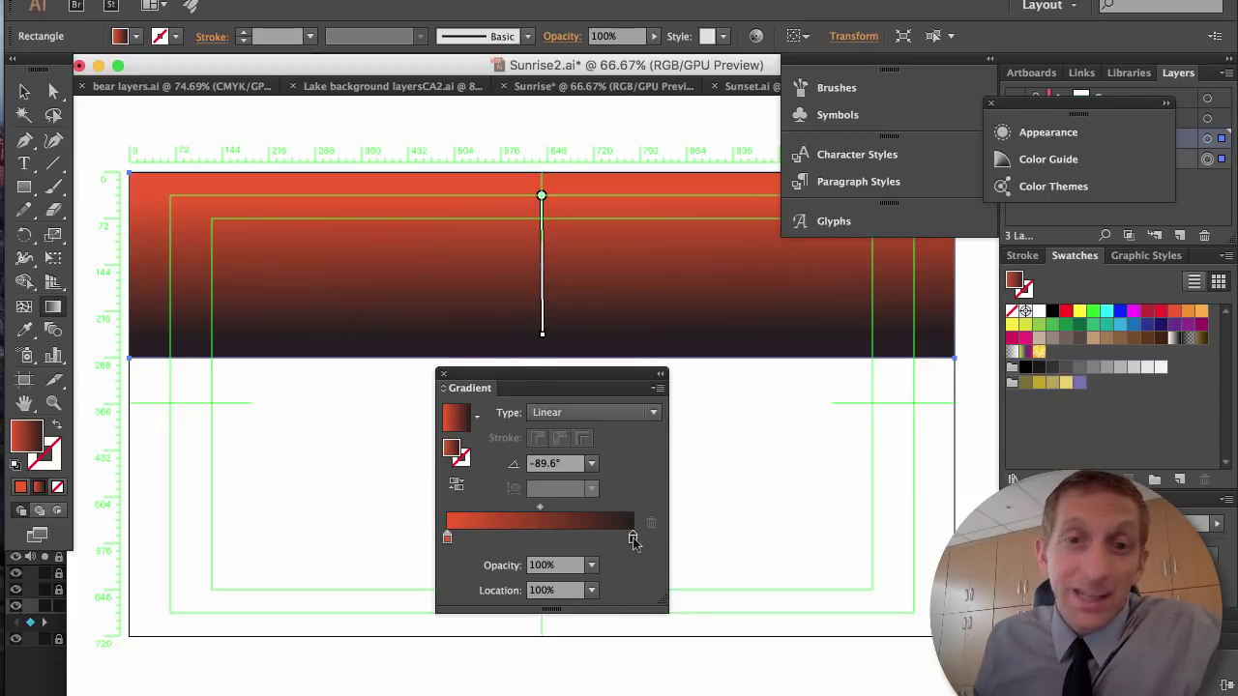
{"action": "double_click", "coordinate": [632, 537]}
{"action": "left_click", "coordinate": [584, 343]}
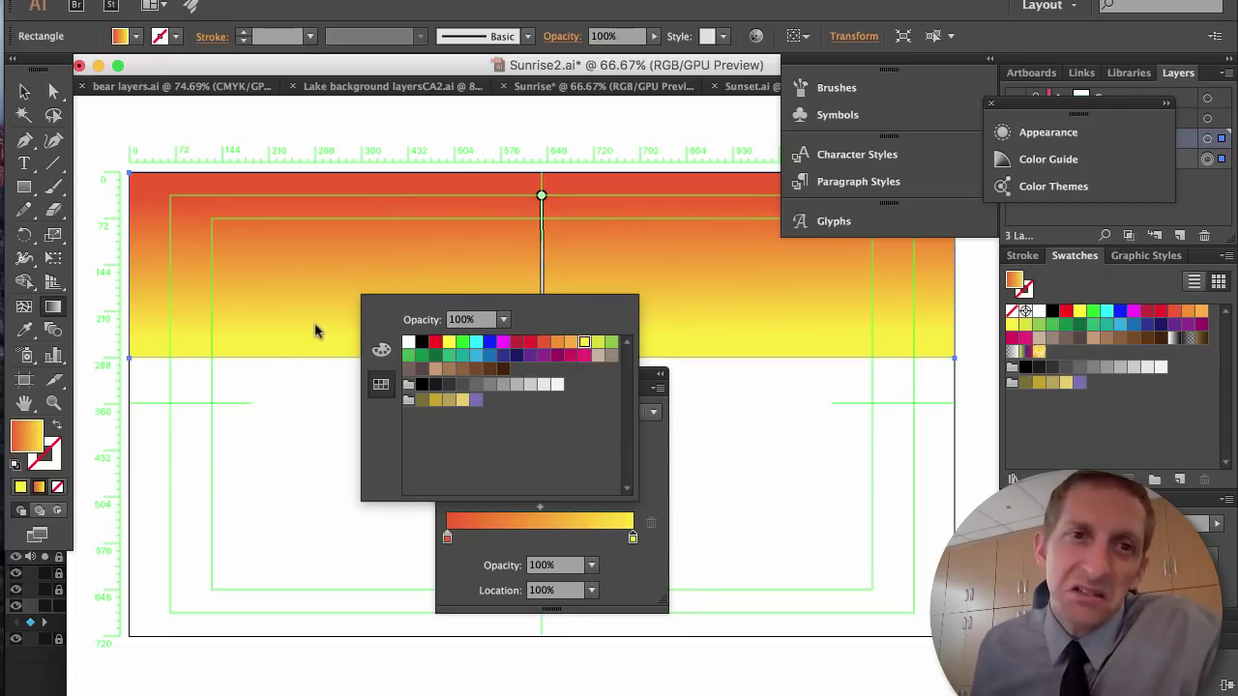
{"action": "left_click", "coordinate": [703, 486]}
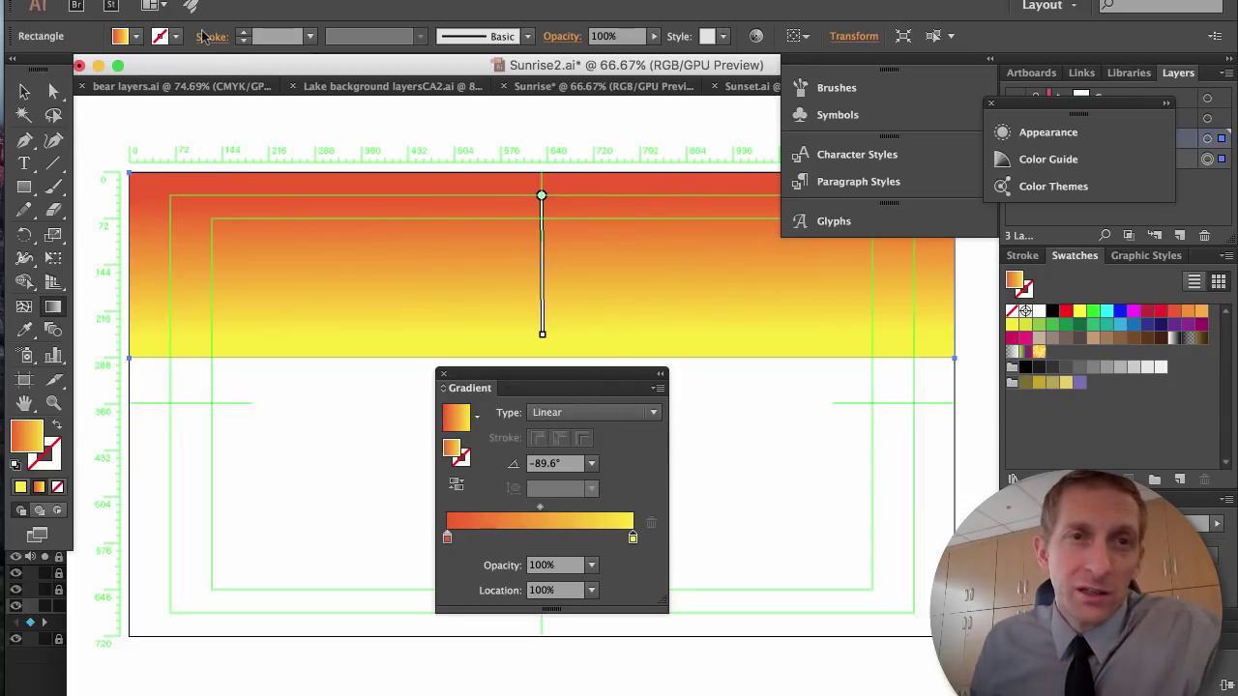
{"action": "key", "text": "super+s"}
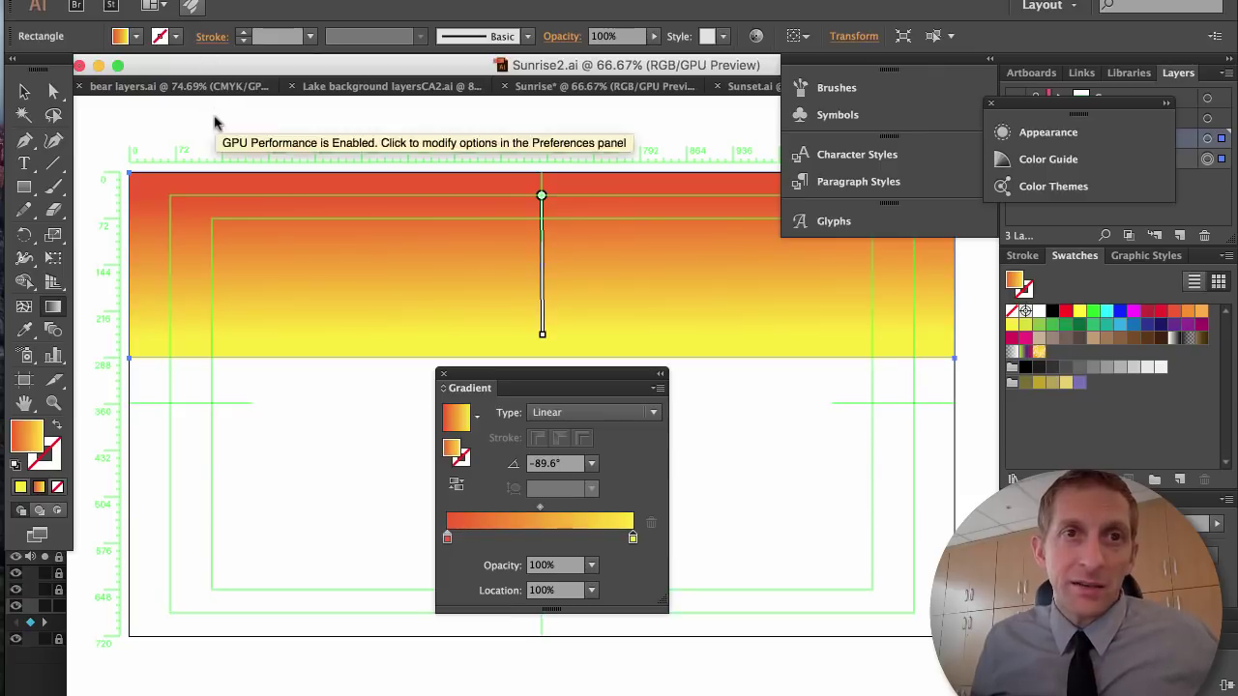
Switch to After Effects and import Sunrise2.ai from the desktop as a Composition with Layer Size footage dimensions.
{"action": "key", "text": "super+Tab"}
{"action": "key", "text": "super+Tab"}
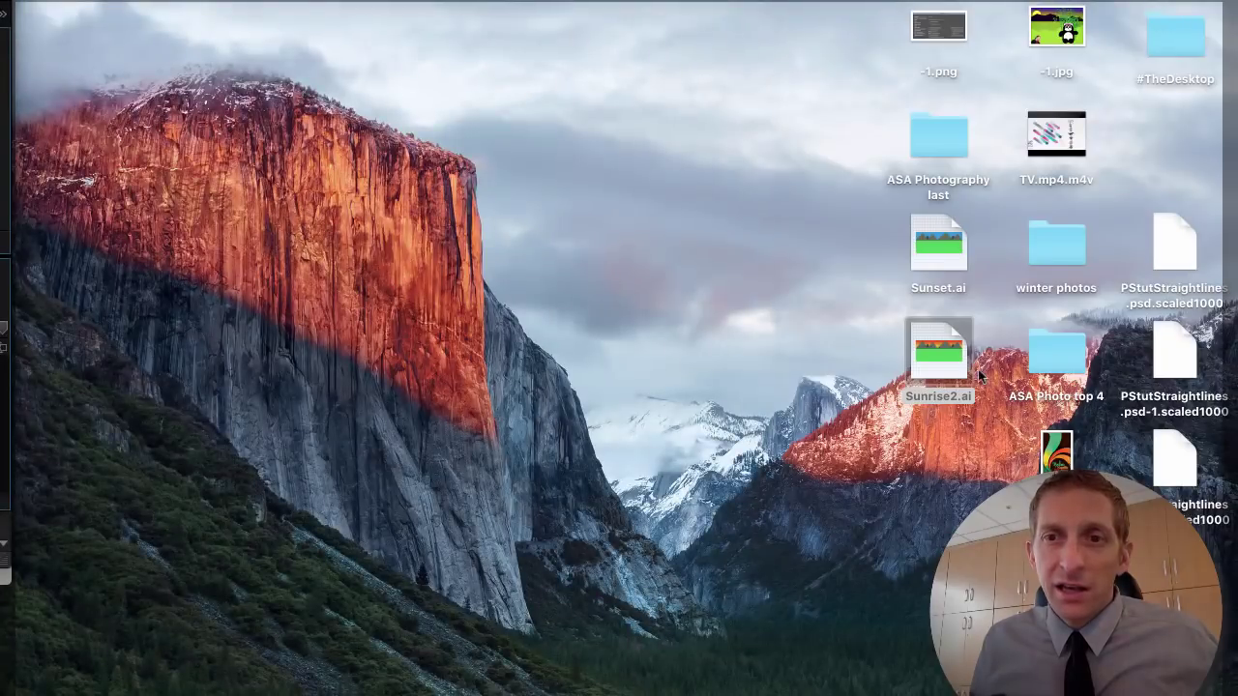
{"action": "left_click_drag", "start_coordinate": [948, 358], "coordinate": [177, 401]}
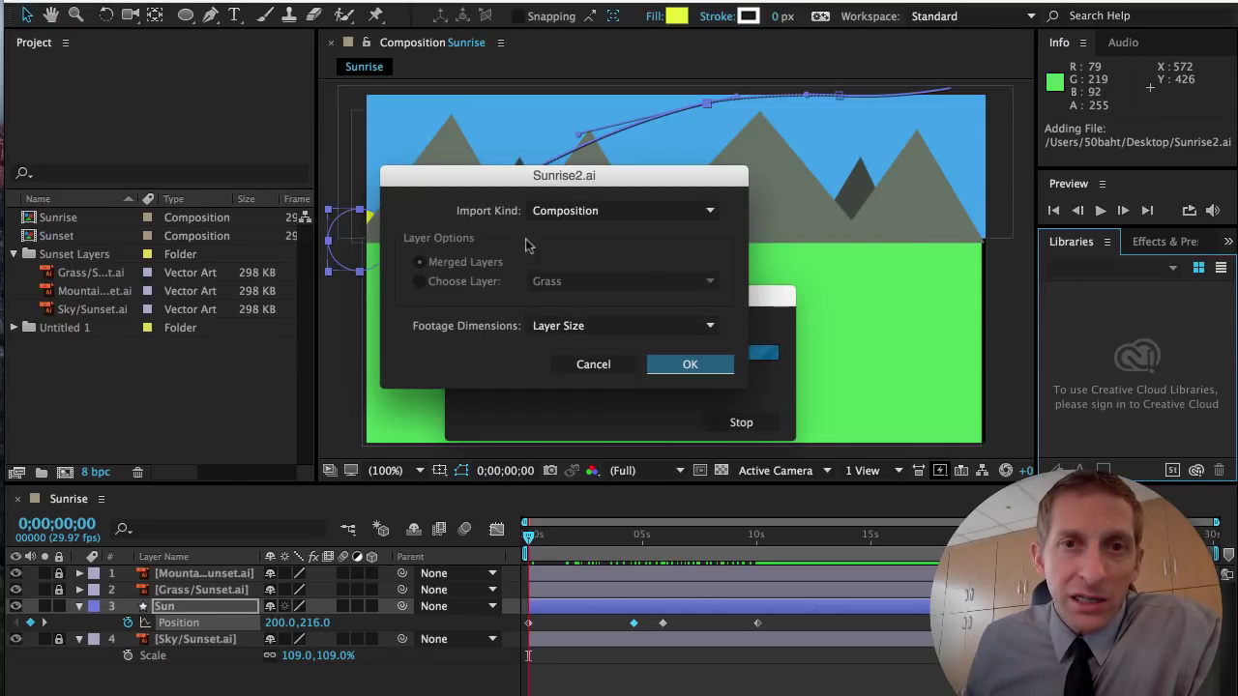
{"action": "left_click", "coordinate": [688, 365]}
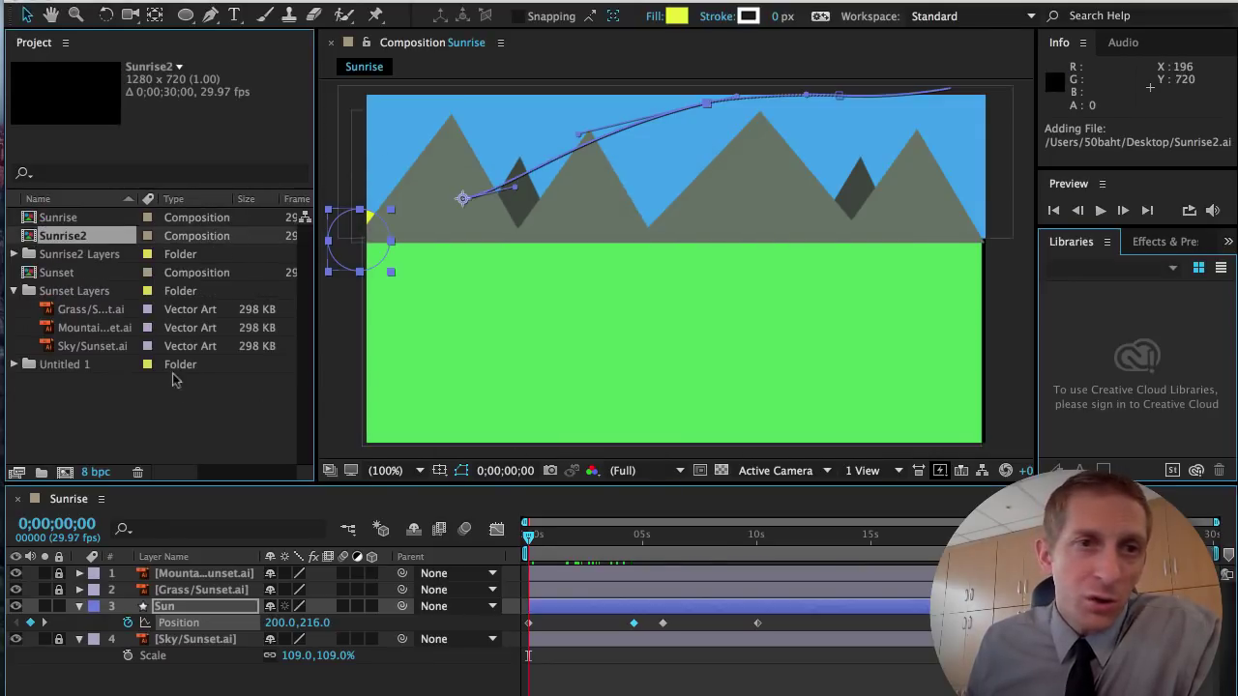
Add Sky/Sunrise2.ai from the Sunrise2 Layers folder to the Sunrise composition, directly beneath the Sun layer and above Sky/Sunset.ai.
{"action": "left_click", "coordinate": [13, 254]}
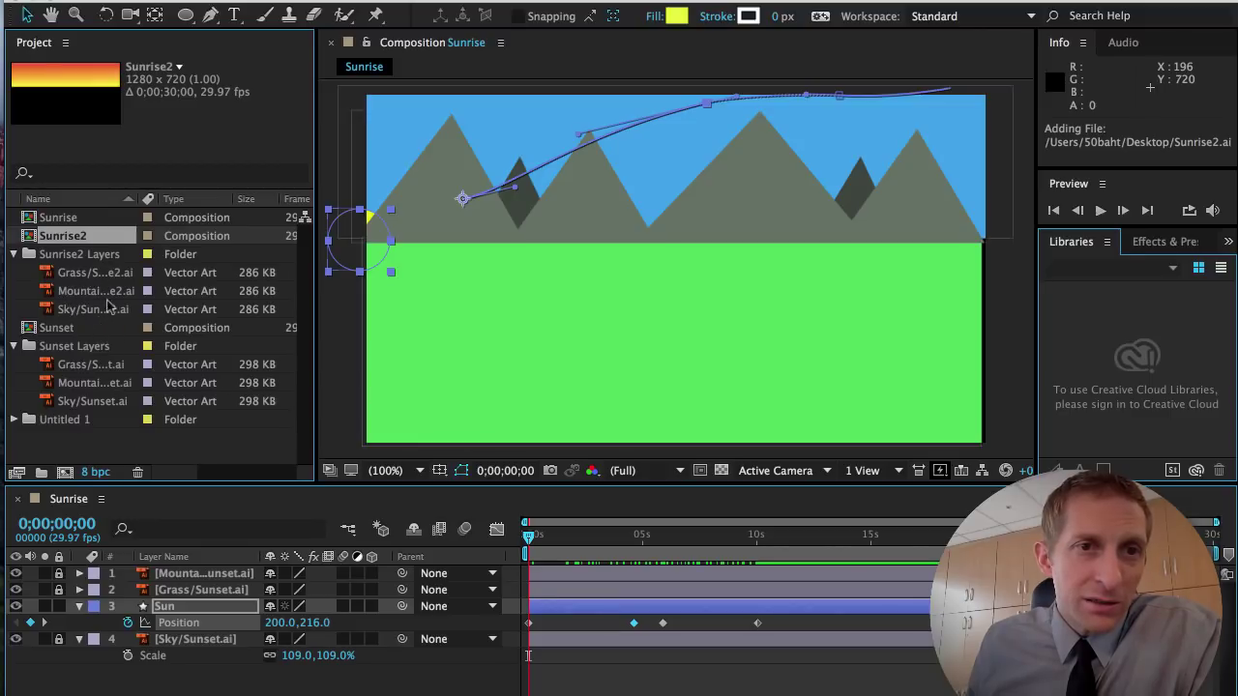
{"action": "left_click", "coordinate": [62, 310]}
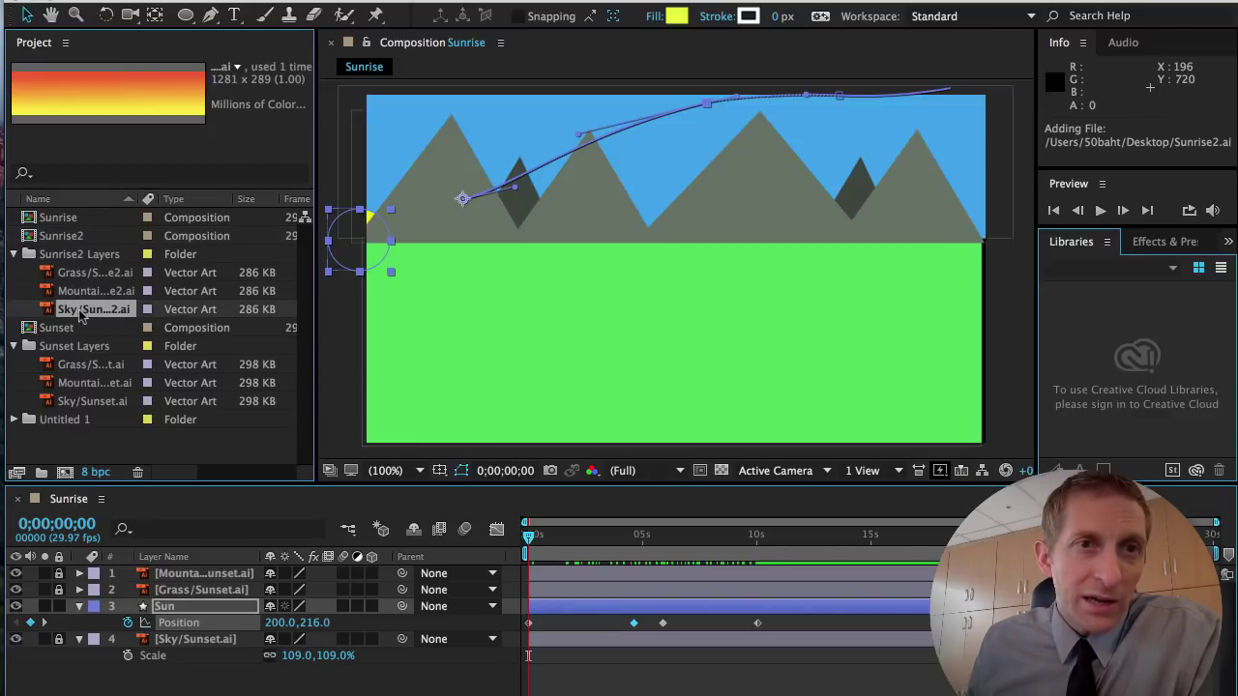
{"action": "left_click", "coordinate": [81, 291]}
{"action": "left_click", "coordinate": [81, 272]}
{"action": "left_click", "coordinate": [82, 291]}
{"action": "left_click", "coordinate": [81, 273]}
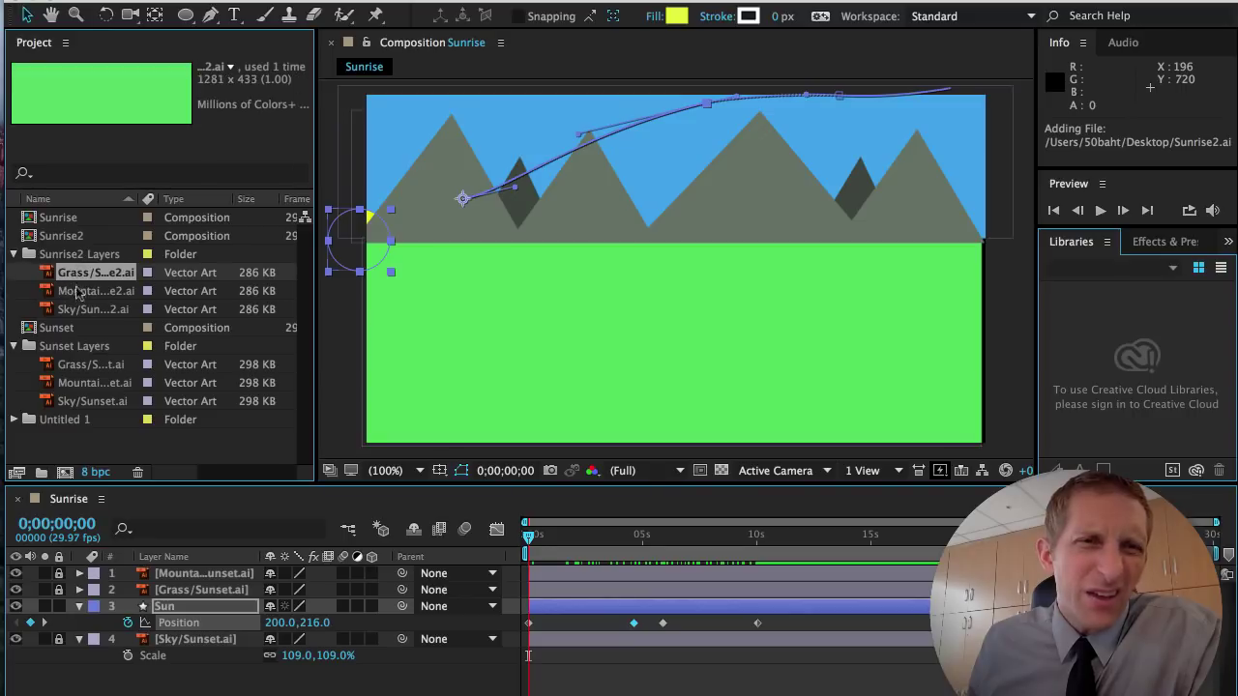
{"action": "left_click", "coordinate": [82, 291]}
{"action": "left_click", "coordinate": [81, 273]}
{"action": "left_click", "coordinate": [81, 309]}
{"action": "left_click_drag", "start_coordinate": [83, 311], "coordinate": [206, 626]}
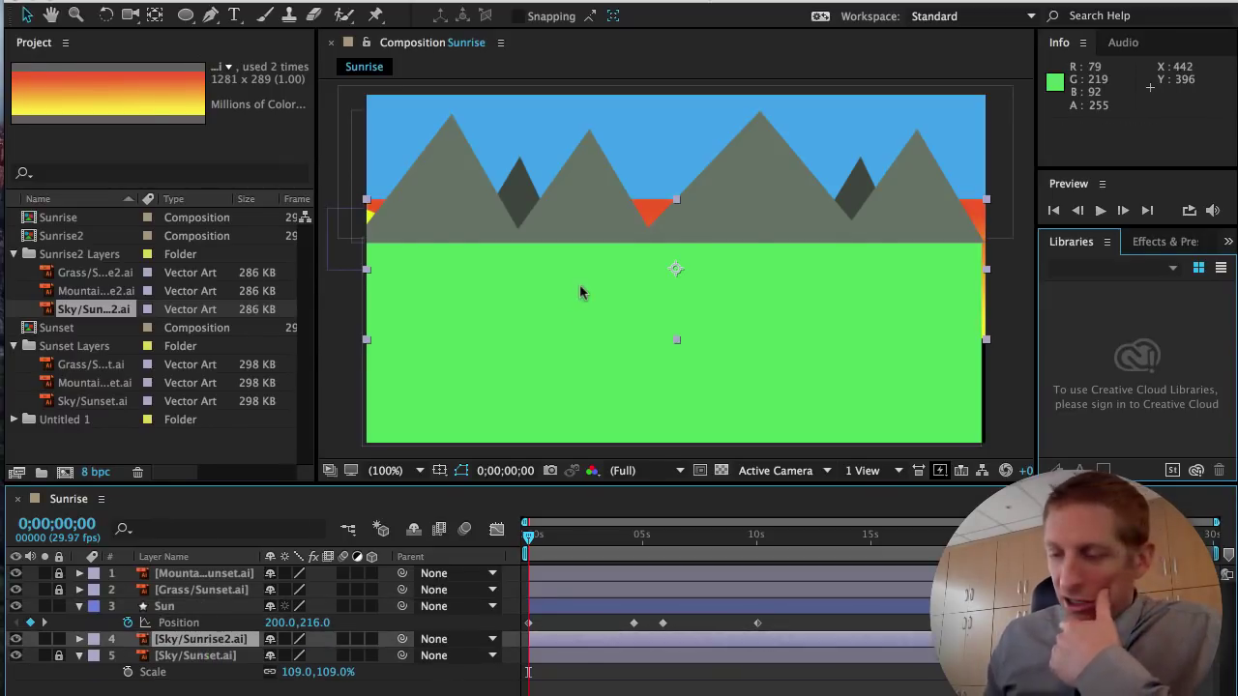
Move the Sky/Sunrise2.ai layer up behind the mountains to position 640, 128 so it covers the blue sky.
{"action": "key", "text": "Up"}
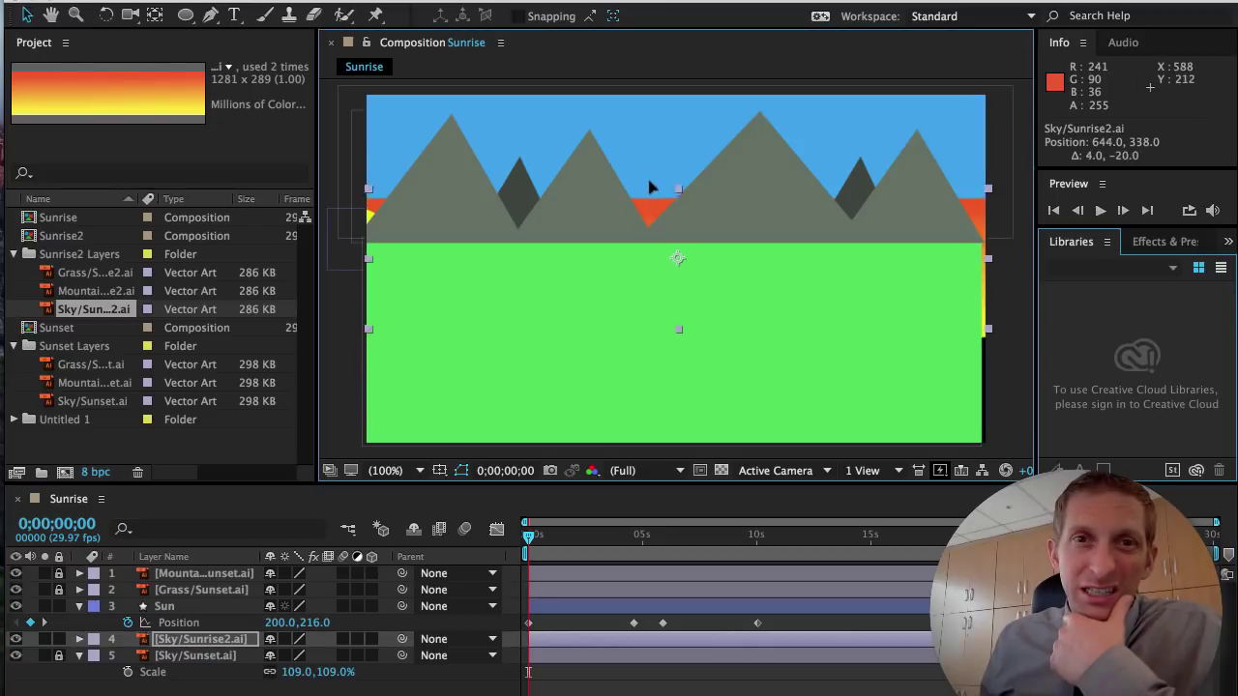
{"action": "left_click_drag", "start_coordinate": [649, 190], "coordinate": [646, 92]}
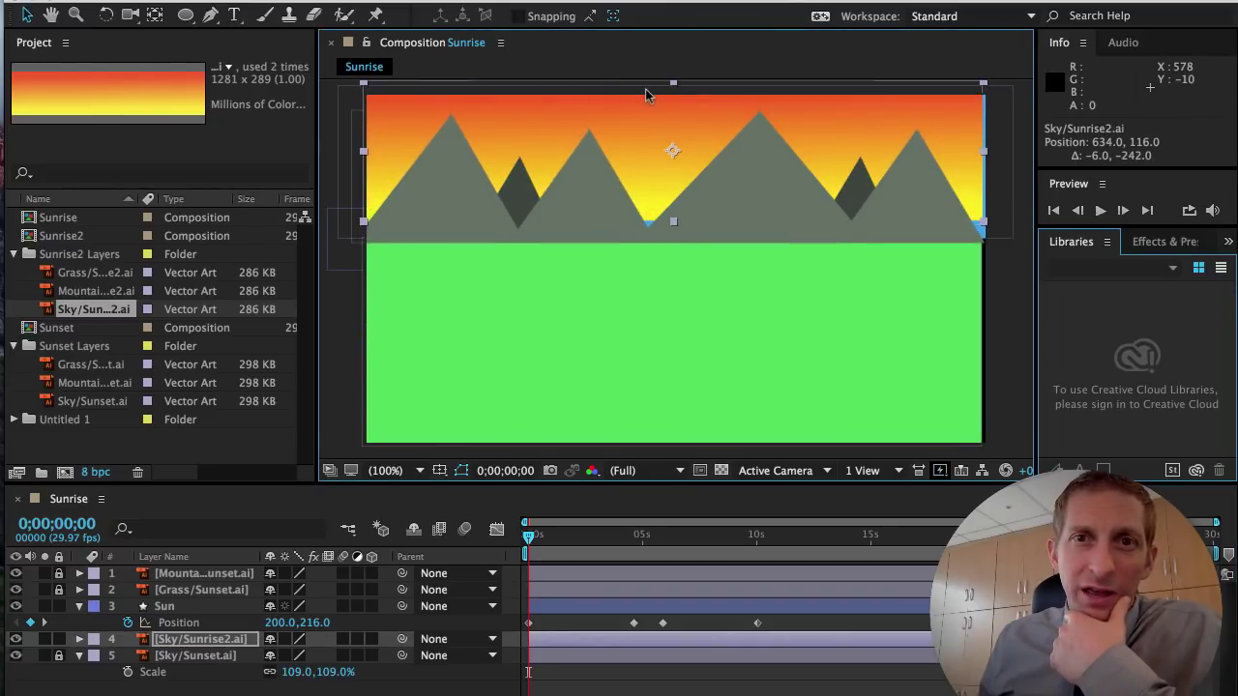
{"action": "key", "text": "Right"}
{"action": "key", "text": "Right"}
{"action": "key", "text": "Right"}
{"action": "key", "text": "Right"}
{"action": "key", "text": "Right"}
{"action": "key", "text": "Right"}
{"action": "key", "text": "Right"}
{"action": "key", "text": "Right"}
{"action": "key", "text": "Right"}
{"action": "key", "text": "Right"}
{"action": "key", "text": "Right"}
{"action": "key", "text": "Right"}
{"action": "key", "text": "Right"}
{"action": "key", "text": "Right"}
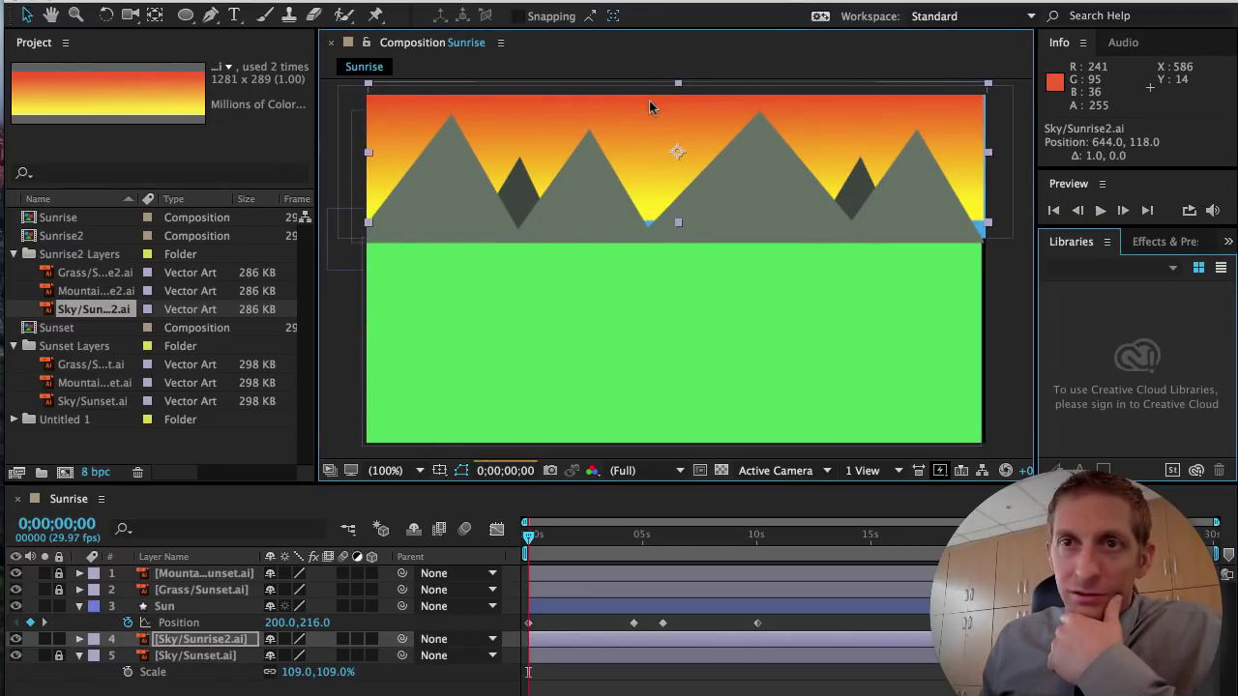
{"action": "key", "text": "Down"}
{"action": "key", "text": "Down"}
{"action": "key", "text": "Down"}
{"action": "key", "text": "Down"}
{"action": "key", "text": "Down"}
{"action": "key", "text": "Down"}
{"action": "key", "text": "Down"}
{"action": "key", "text": "Down"}
{"action": "key", "text": "Down"}
{"action": "key", "text": "Down"}
{"action": "key", "text": "Down"}
{"action": "key", "text": "Down"}
{"action": "key", "text": "Left"}
{"action": "key", "text": "Left"}
{"action": "key", "text": "Left"}
{"action": "key", "text": "Left"}
{"action": "key", "text": "Left"}
{"action": "key", "text": "Left"}
{"action": "key", "text": "Left"}
{"action": "key", "text": "Left"}
{"action": "key", "text": "Left"}
{"action": "key", "text": "Left"}
{"action": "key", "text": "Left"}
{"action": "key", "text": "Left"}
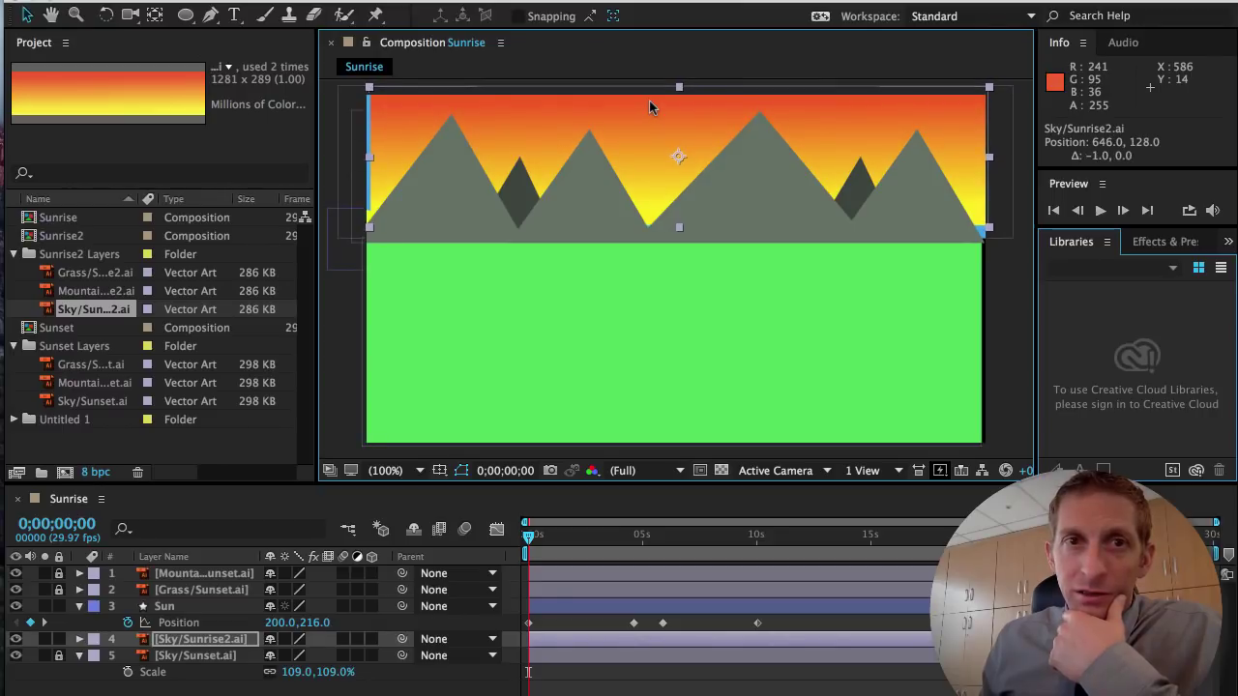
{"action": "key", "text": "Right"}
{"action": "key", "text": "Right"}
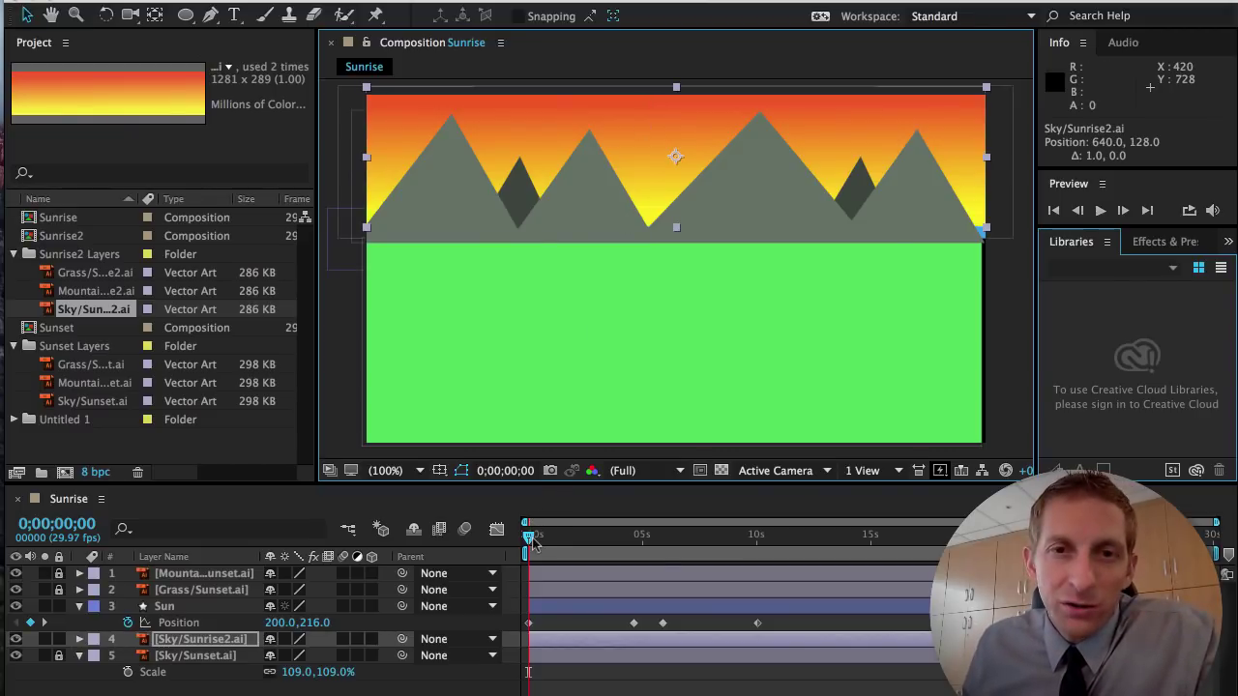
{"action": "mouse_move", "coordinate": [532, 542]}
{"action": "left_mouse_down"}
{"action": "mouse_move", "coordinate": [773, 531]}
{"action": "mouse_move", "coordinate": [533, 540]}
{"action": "left_mouse_up"}
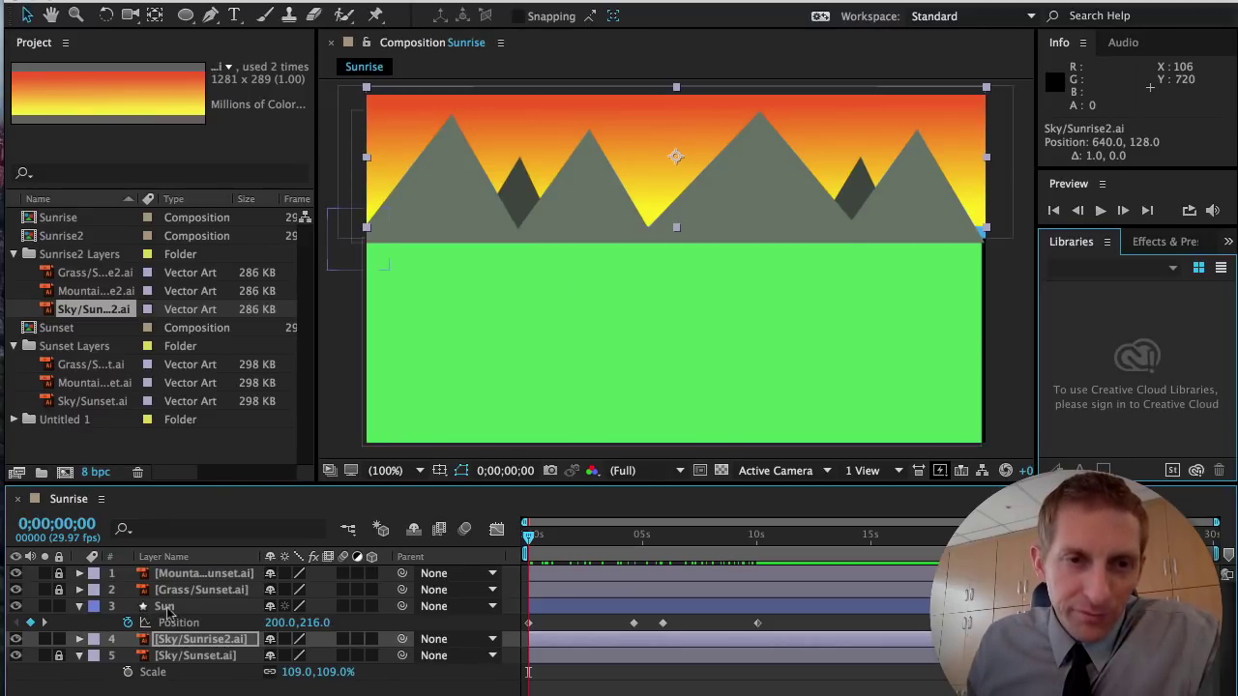
{"action": "left_click", "coordinate": [199, 644]}
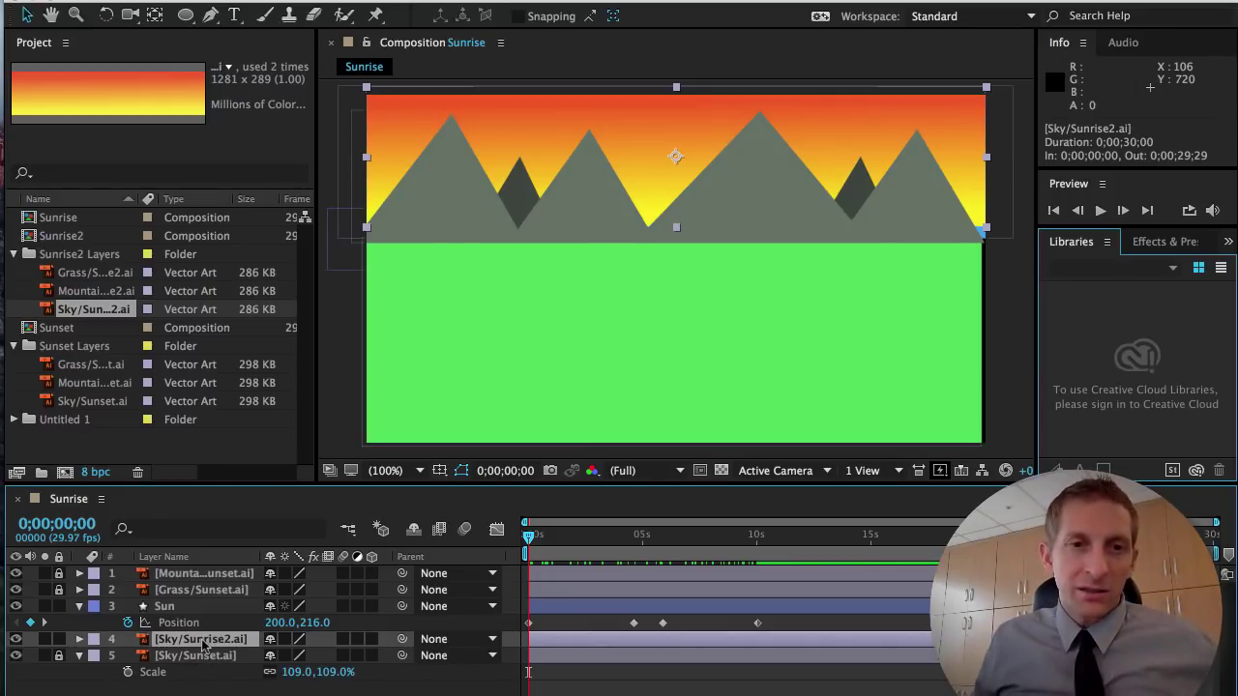
{"action": "right_click", "coordinate": [201, 642]}
{"action": "left_click", "coordinate": [195, 645]}
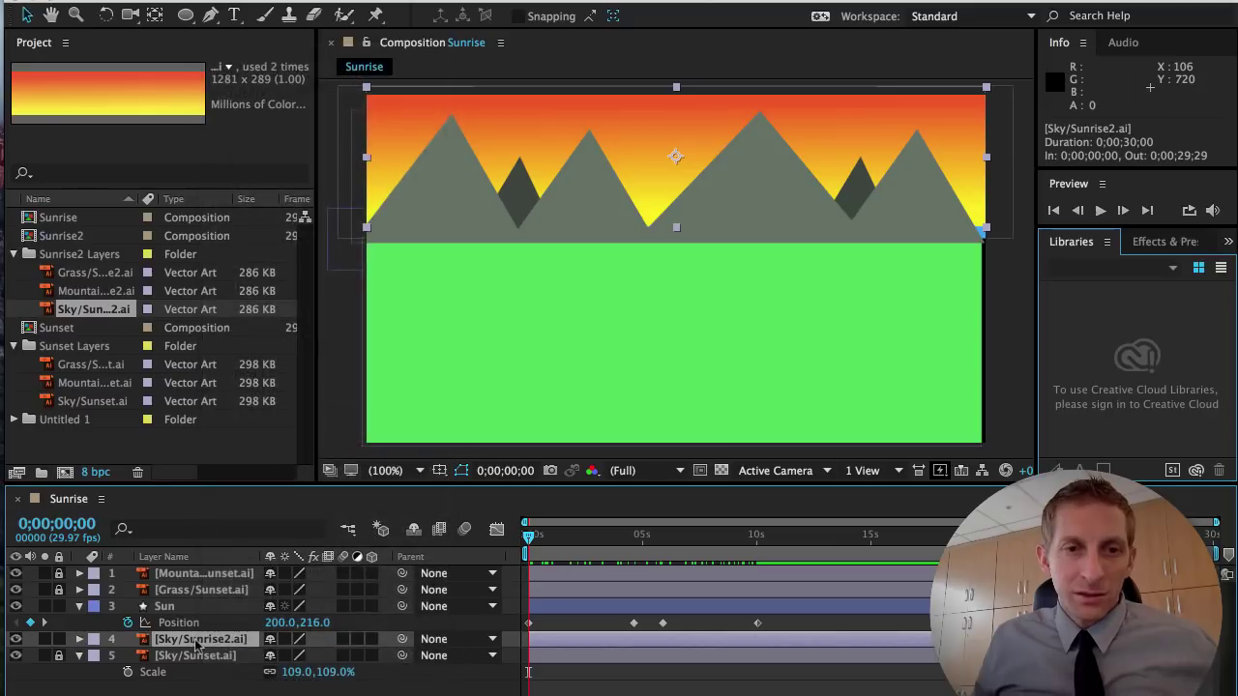
{"action": "right_click", "coordinate": [201, 645]}
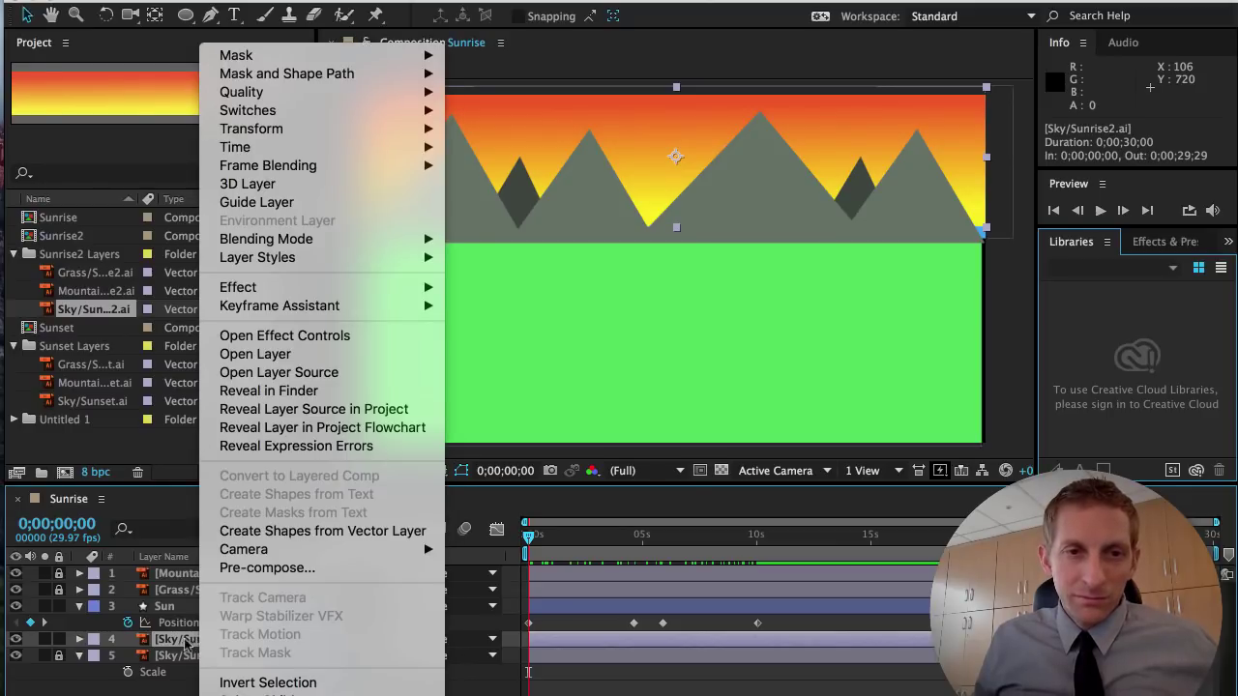
{"action": "left_click", "coordinate": [181, 645]}
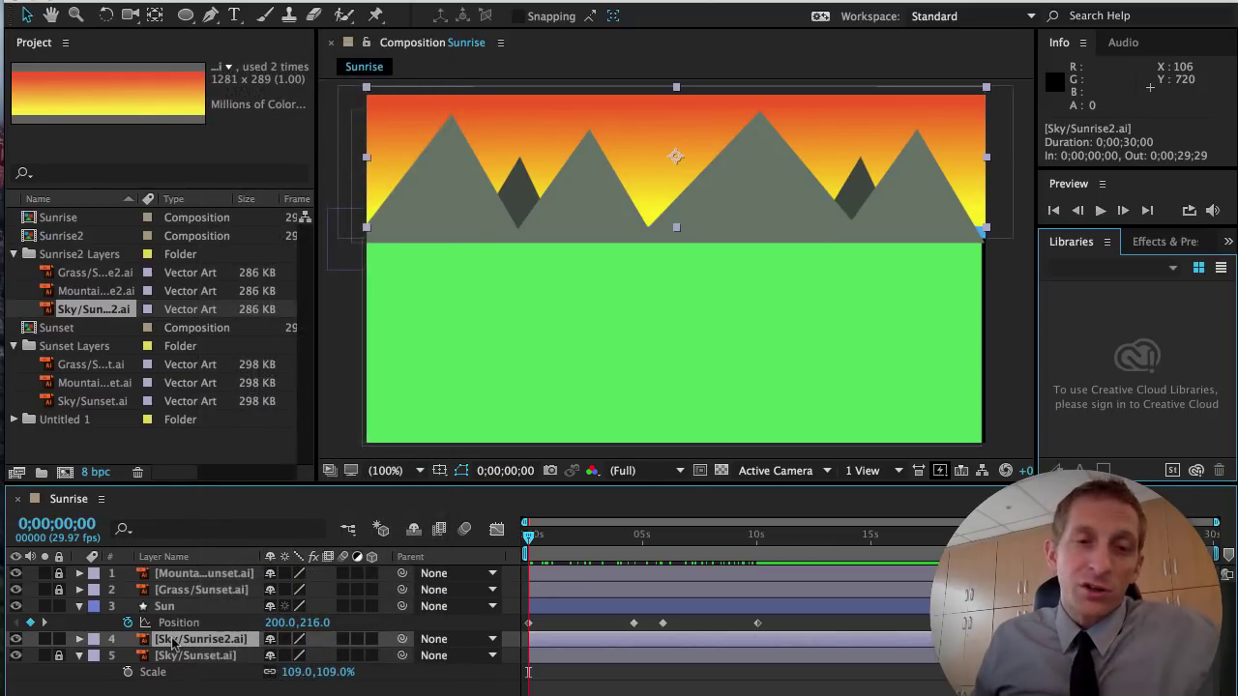
Unlock the Sky/Sunset.ai layer in the Sunrise composition and rename it "blue sky".
{"action": "left_click", "coordinate": [178, 665]}
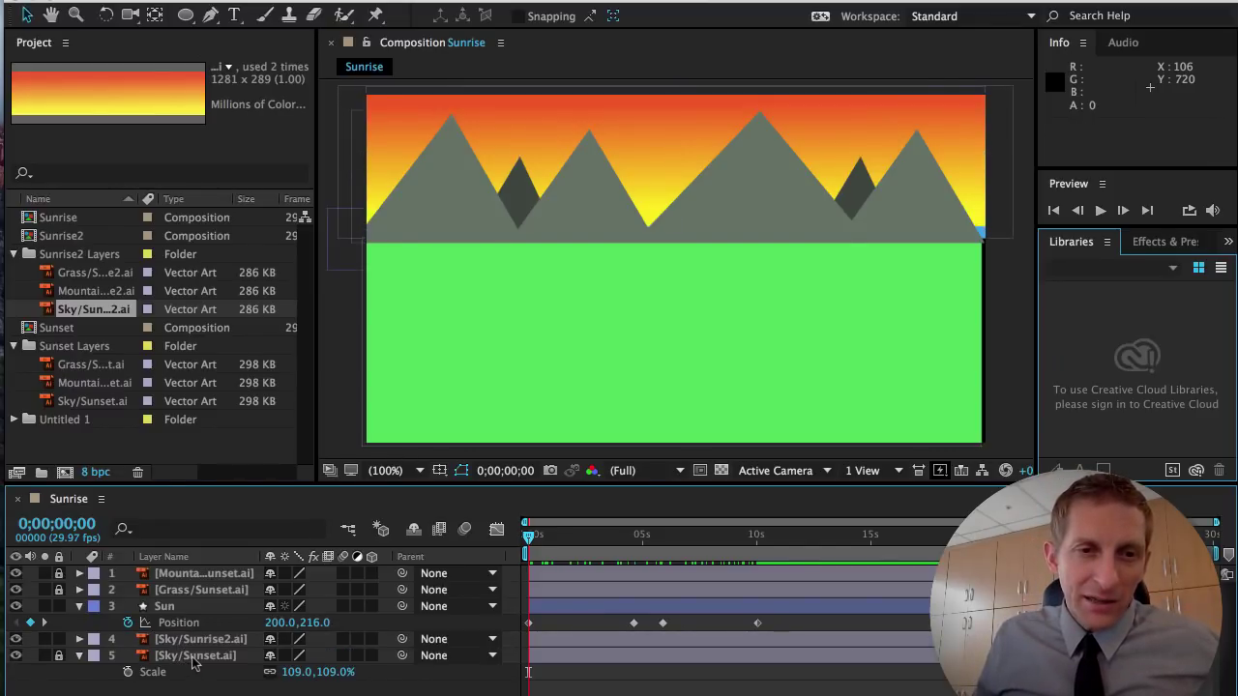
{"action": "left_click", "coordinate": [58, 656]}
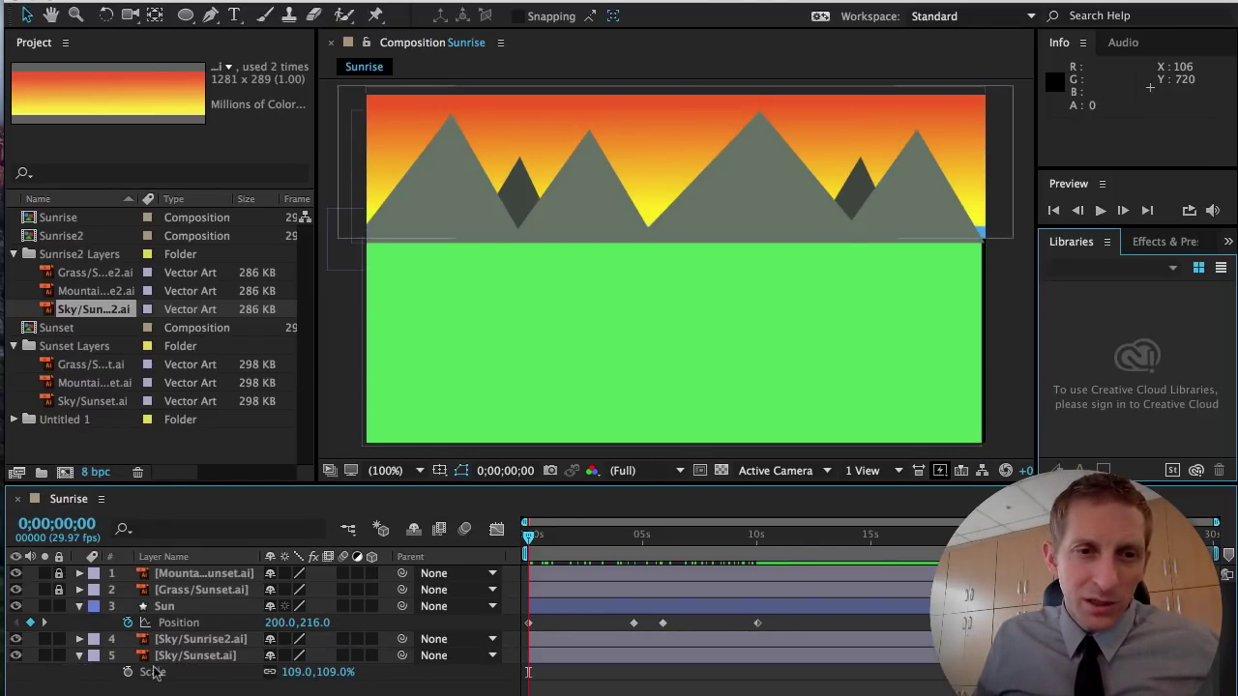
{"action": "right_click", "coordinate": [162, 661]}
{"action": "left_click", "coordinate": [233, 694]}
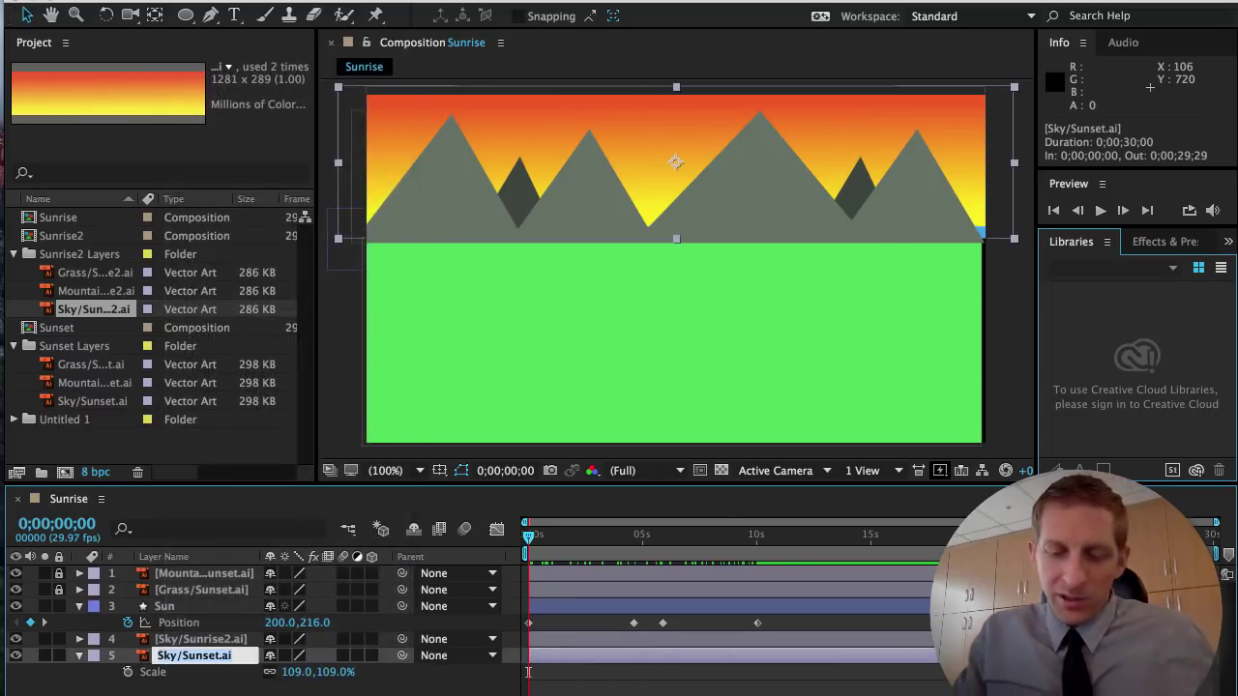
{"action": "type", "text": "blue sky"}
{"action": "key", "text": "Return"}
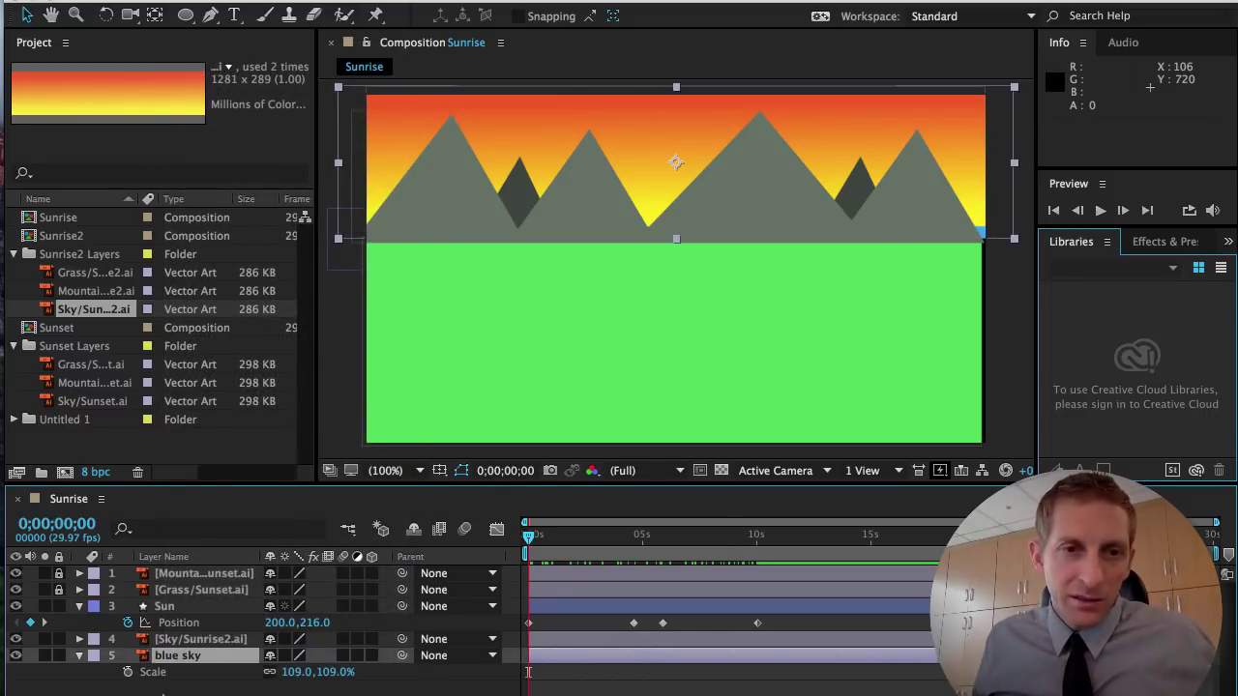
Inspect the blue sky layer on its own, return to the Sunrise composition, and recapitalize its name as "Blue Sky".
{"action": "double_click", "coordinate": [168, 661]}
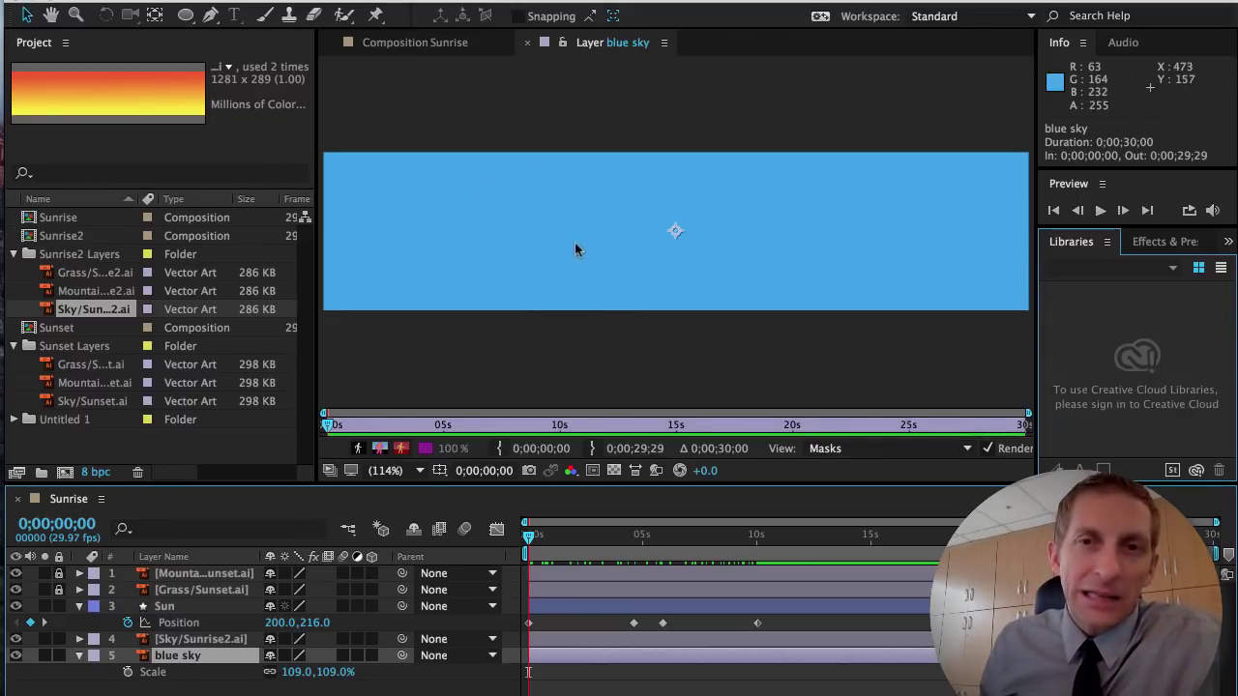
{"action": "left_click", "coordinate": [527, 42]}
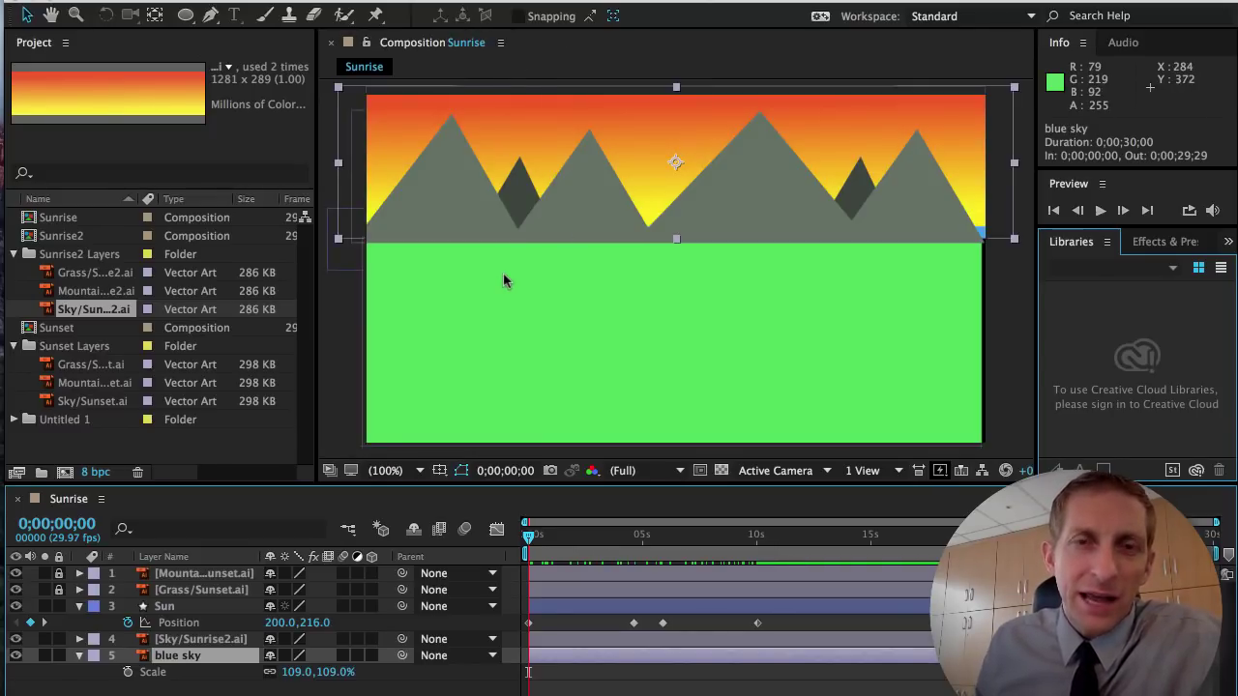
{"action": "right_click", "coordinate": [169, 660]}
{"action": "left_click", "coordinate": [193, 690]}
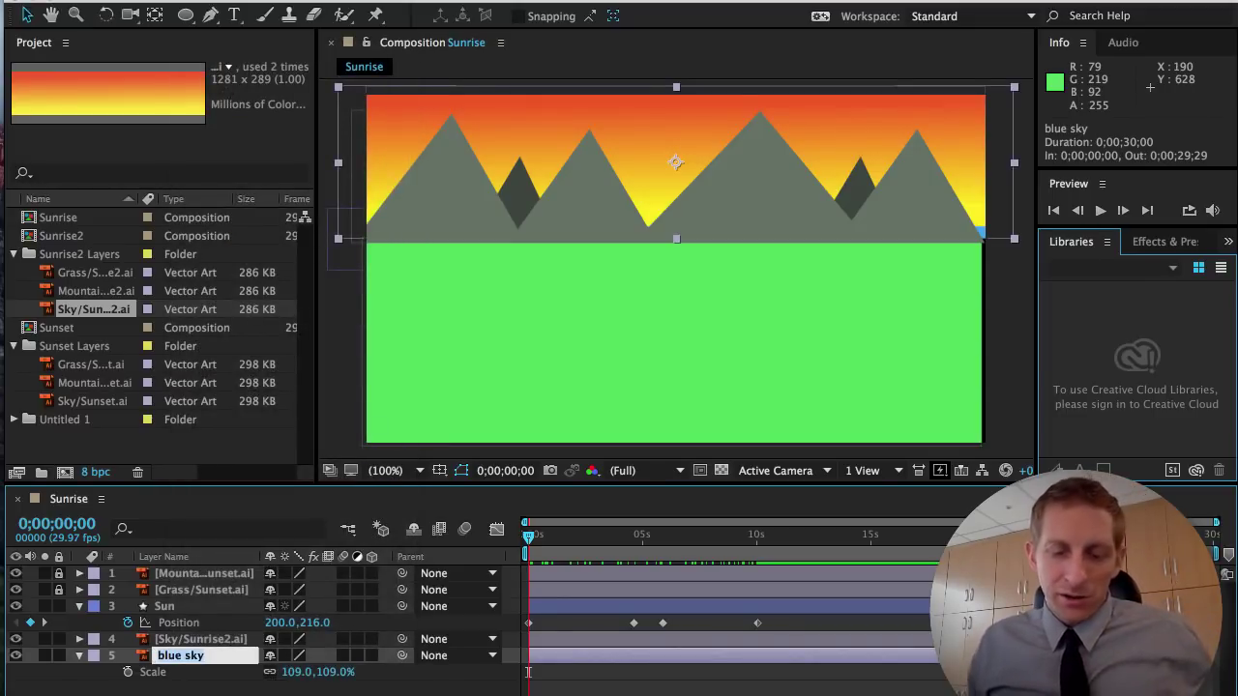
{"action": "type", "text": "Rena"}
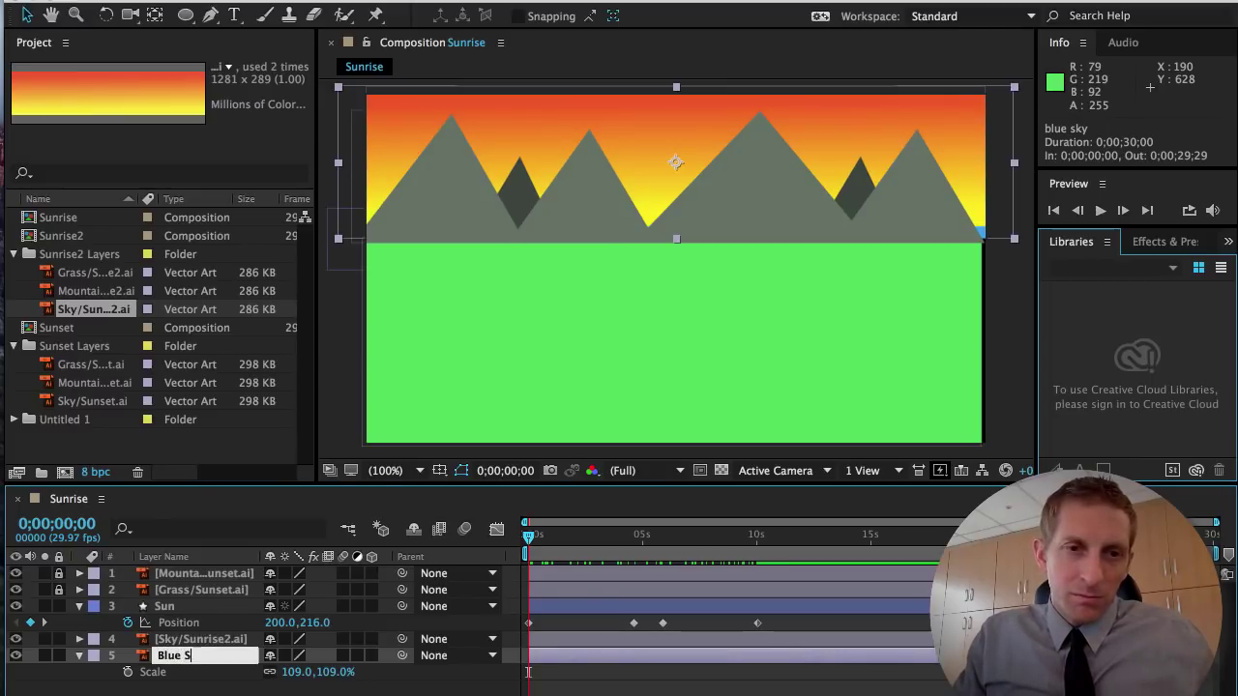
{"action": "key", "text": "Return"}
Rename the Sky/Sunrise2.ai layer in the Sunrise composition to "Gradient".
{"action": "left_click", "coordinate": [199, 640]}
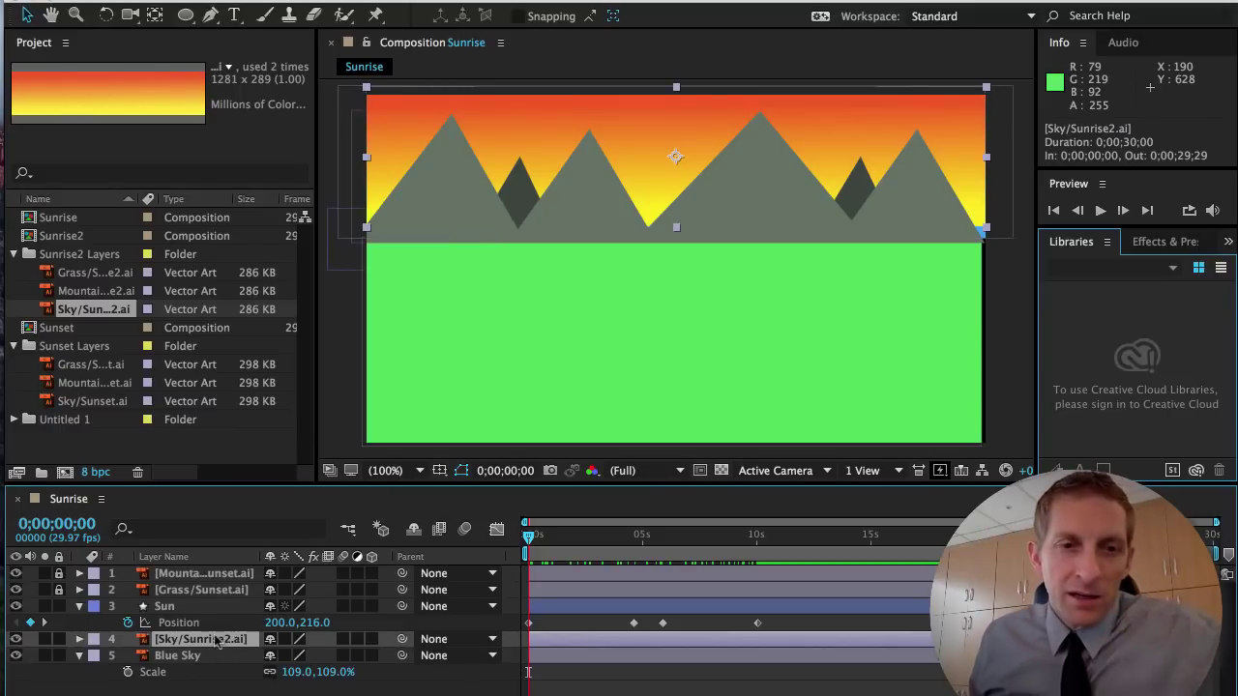
{"action": "right_click", "coordinate": [214, 645]}
{"action": "key", "text": "Escape"}
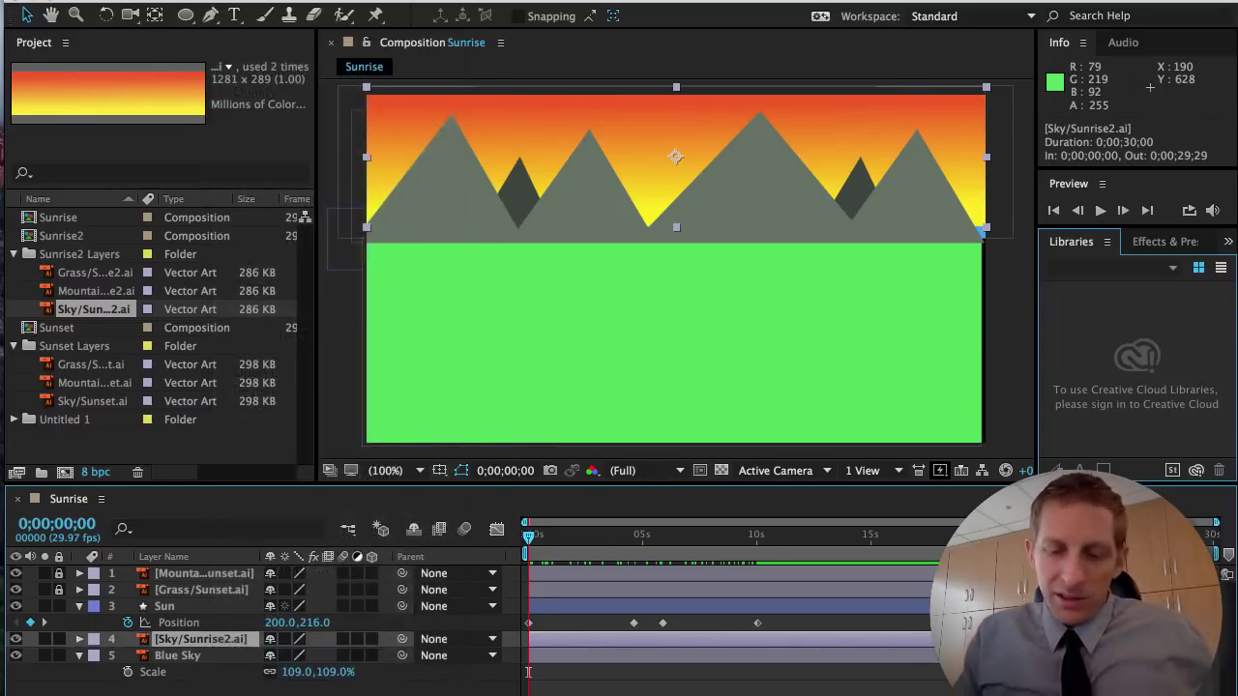
{"action": "key", "text": "Return"}
{"action": "type", "text": "Sunri"}
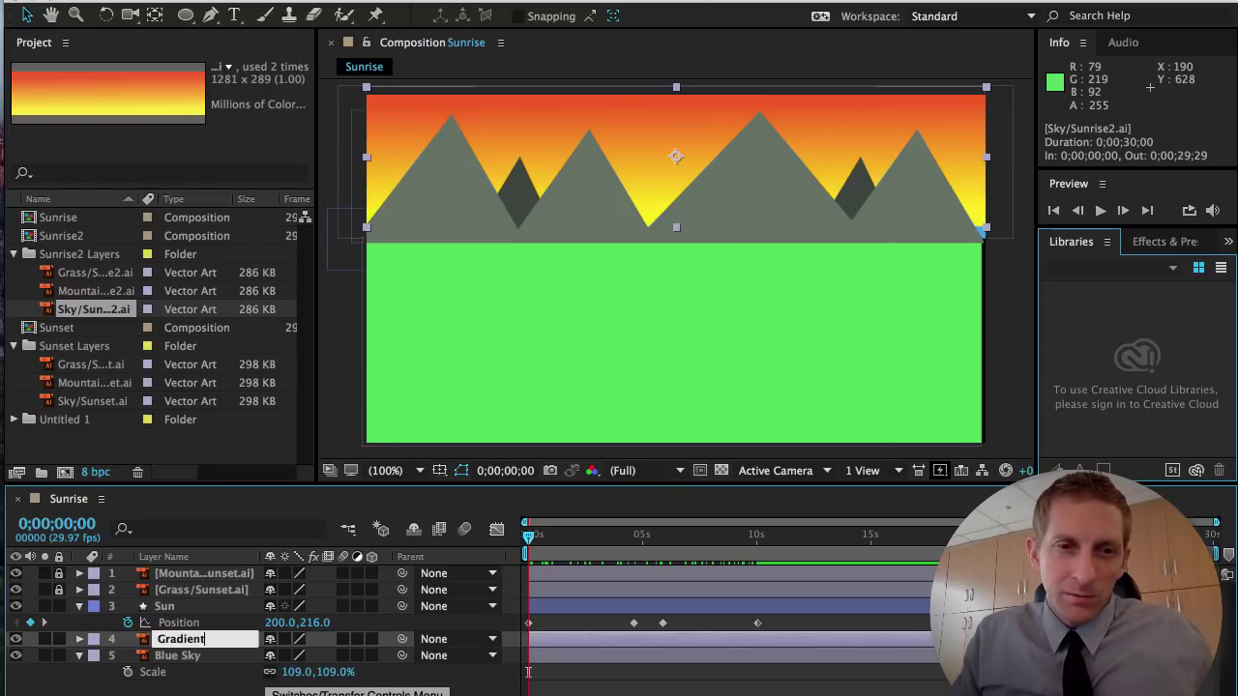
{"action": "key", "text": "Return"}
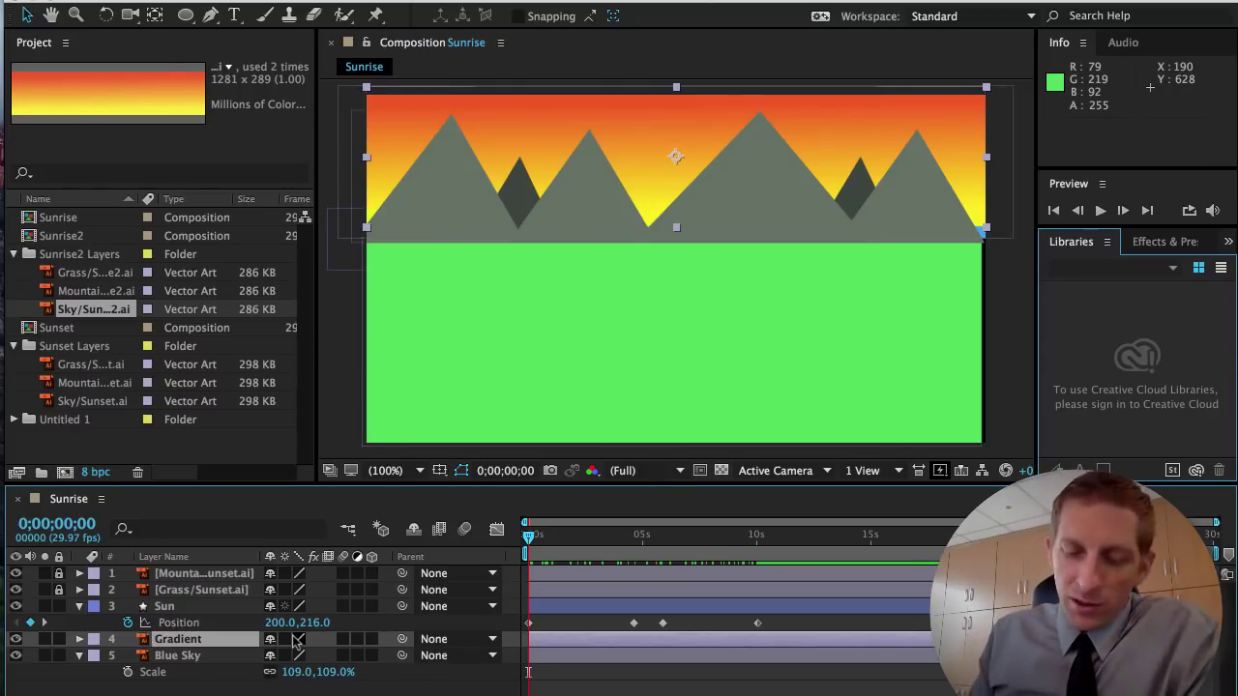
Keyframe the Gradient layer's opacity at 100% at 0;00;00;00 and at 0% at 0;00;10;03.
{"action": "key", "text": "t"}
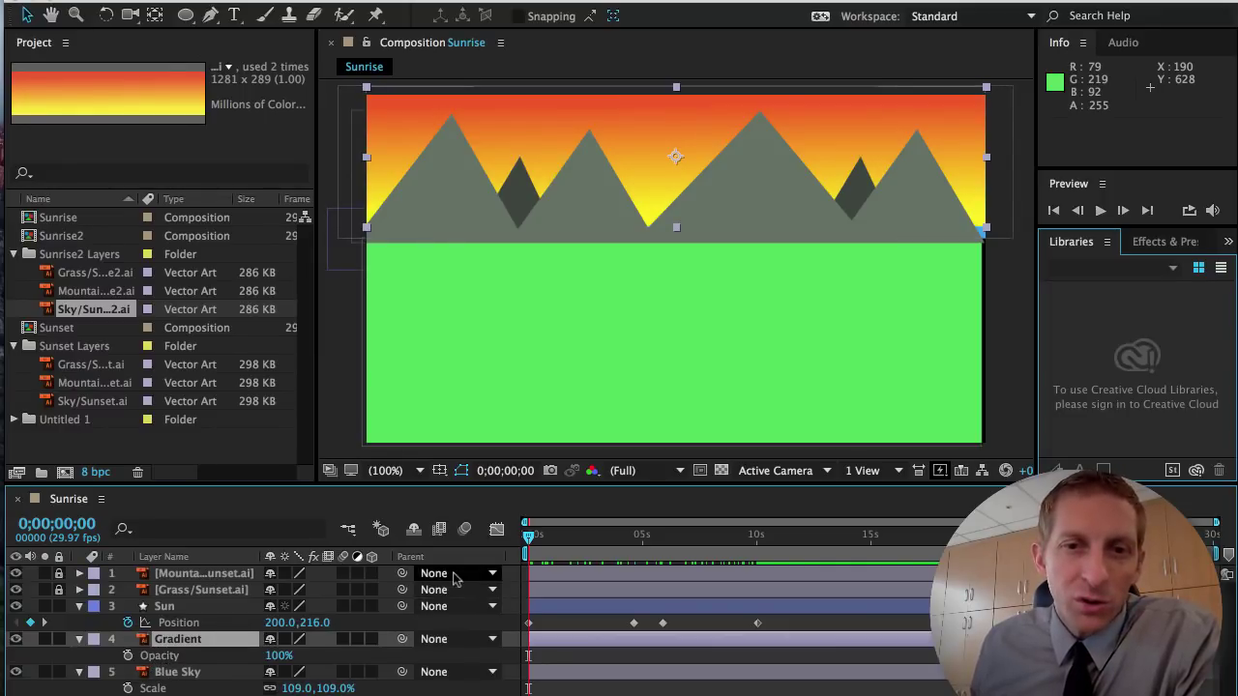
{"action": "left_click", "coordinate": [128, 656]}
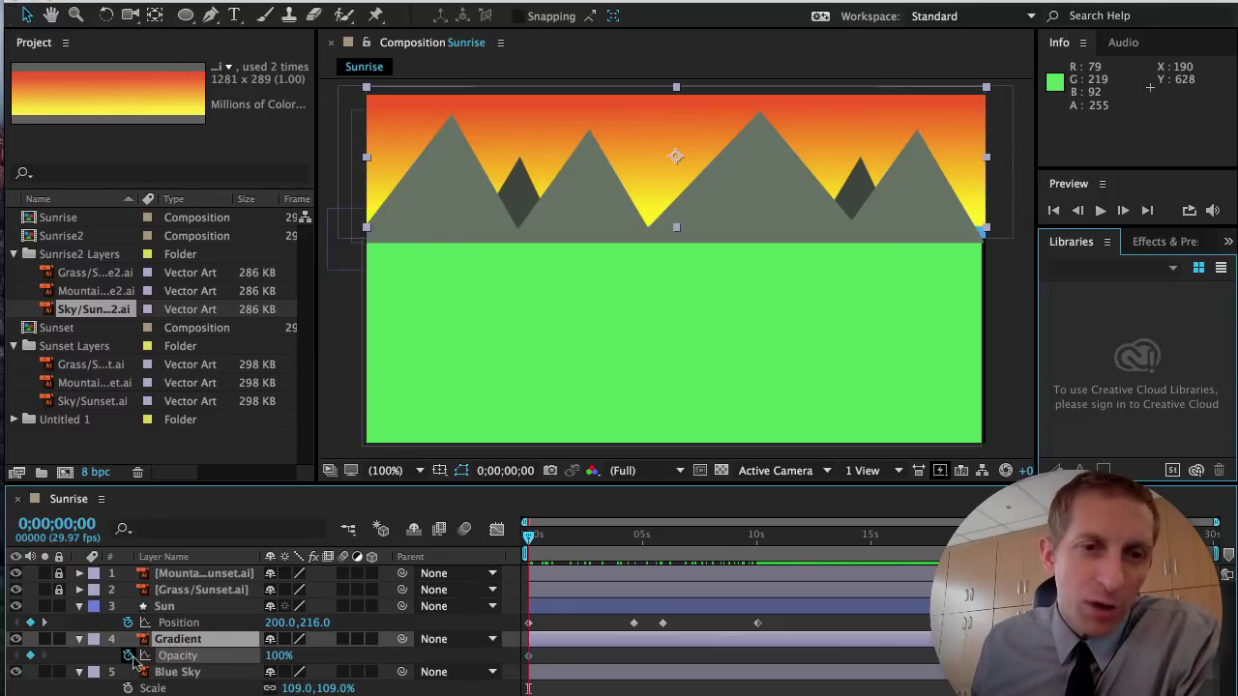
{"action": "left_click_drag", "start_coordinate": [531, 542], "coordinate": [760, 543]}
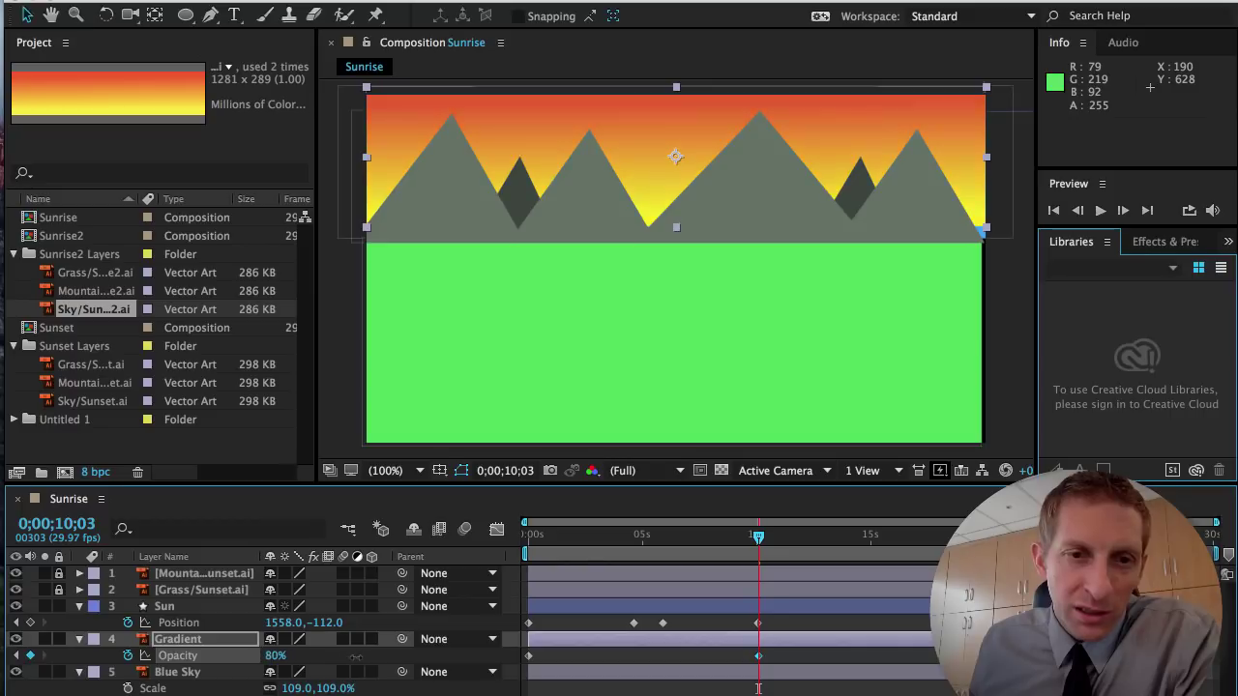
{"action": "left_click_drag", "start_coordinate": [356, 657], "coordinate": [204, 655]}
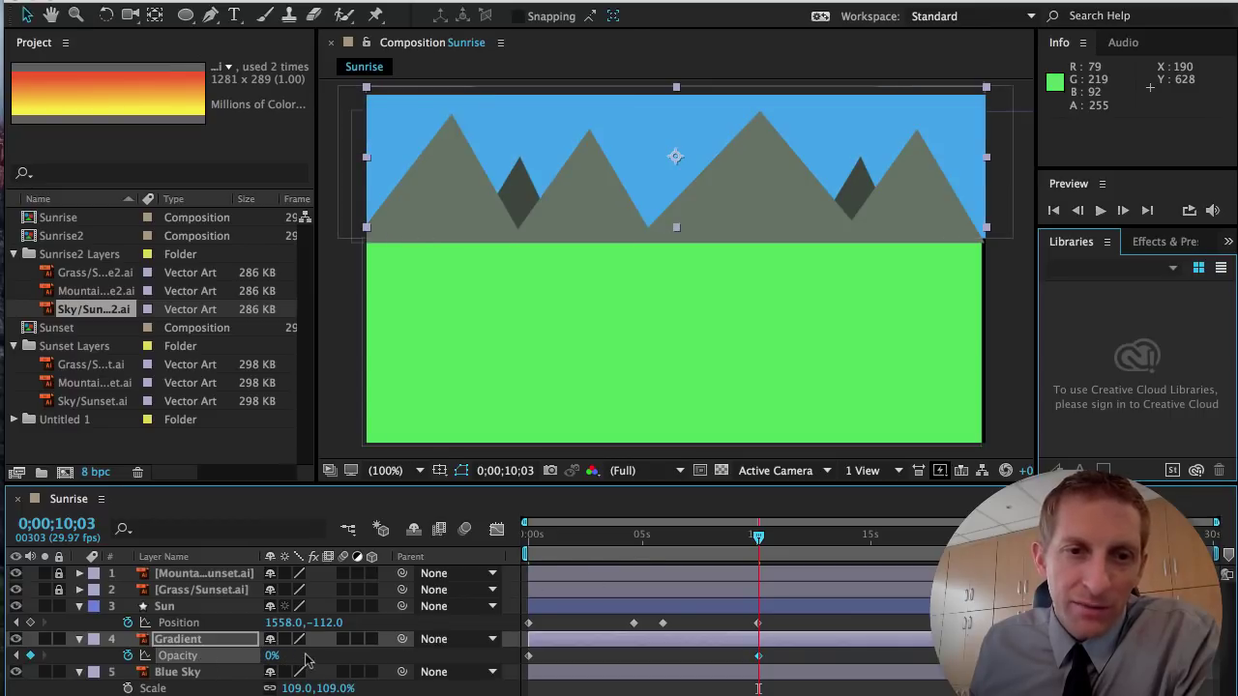
Move Gradient's first opacity keyframe to 0;00;03;29 and scrub the timeline to check the fade.
{"action": "left_click_drag", "start_coordinate": [743, 546], "coordinate": [640, 542]}
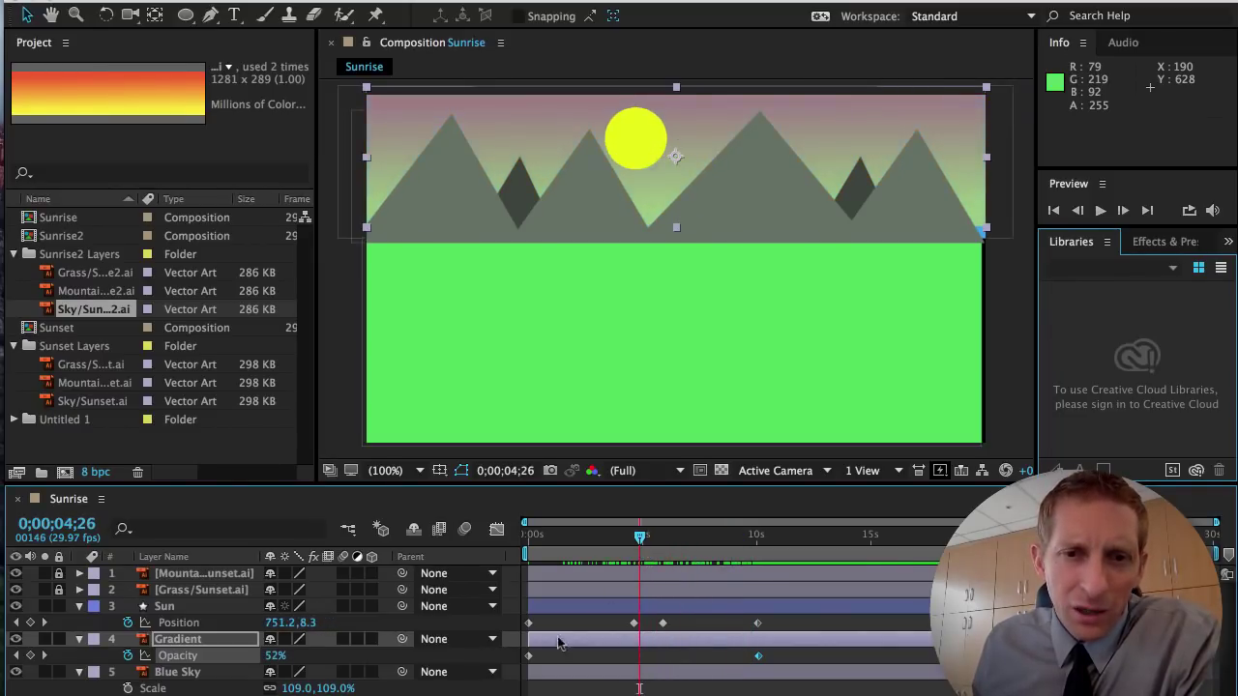
{"action": "left_click_drag", "start_coordinate": [530, 658], "coordinate": [584, 661]}
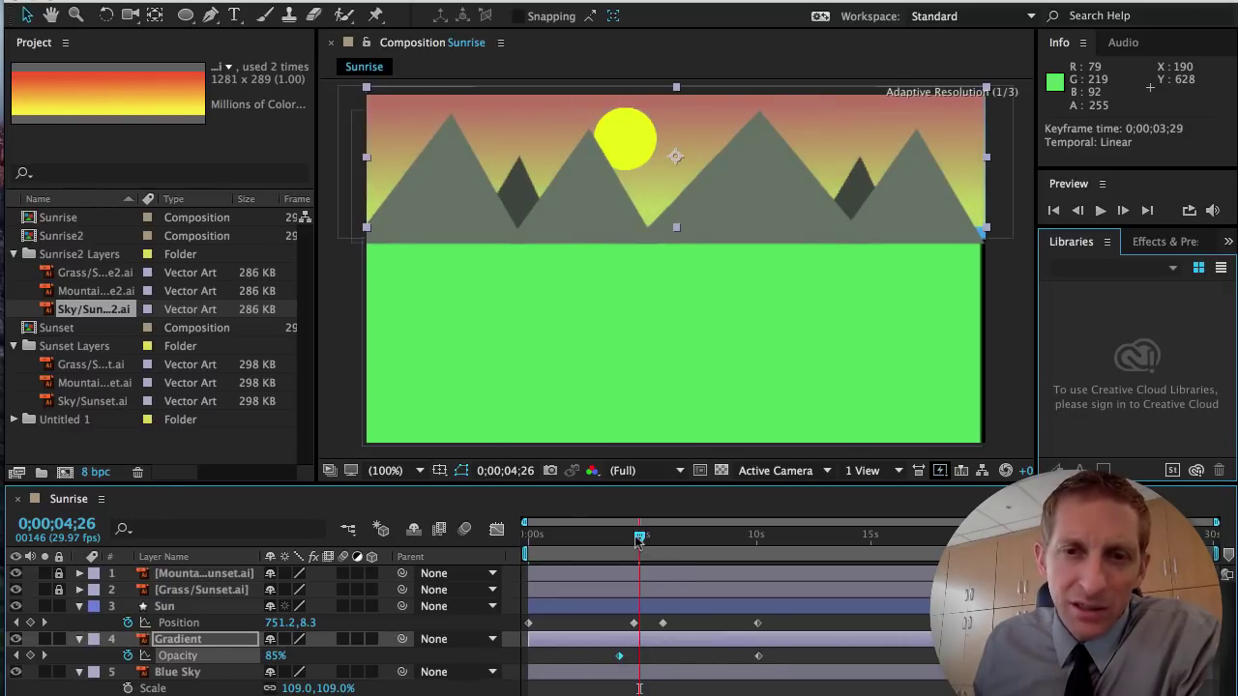
{"action": "left_click_drag", "start_coordinate": [638, 540], "coordinate": [505, 541]}
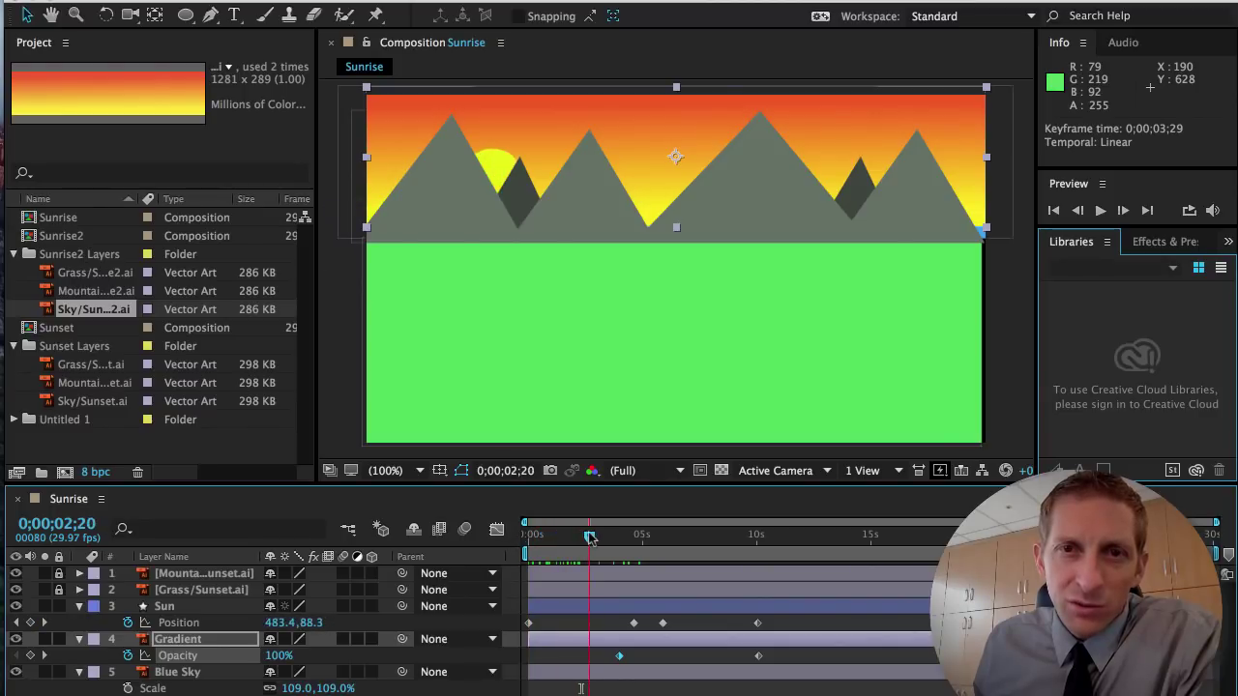
Retime Gradient's 100% opacity keyframe, trying 0;00;06;06 and settling on 0;00;05;08, and scrub through the animation to review the fade.
{"action": "left_click_drag", "start_coordinate": [596, 538], "coordinate": [762, 539]}
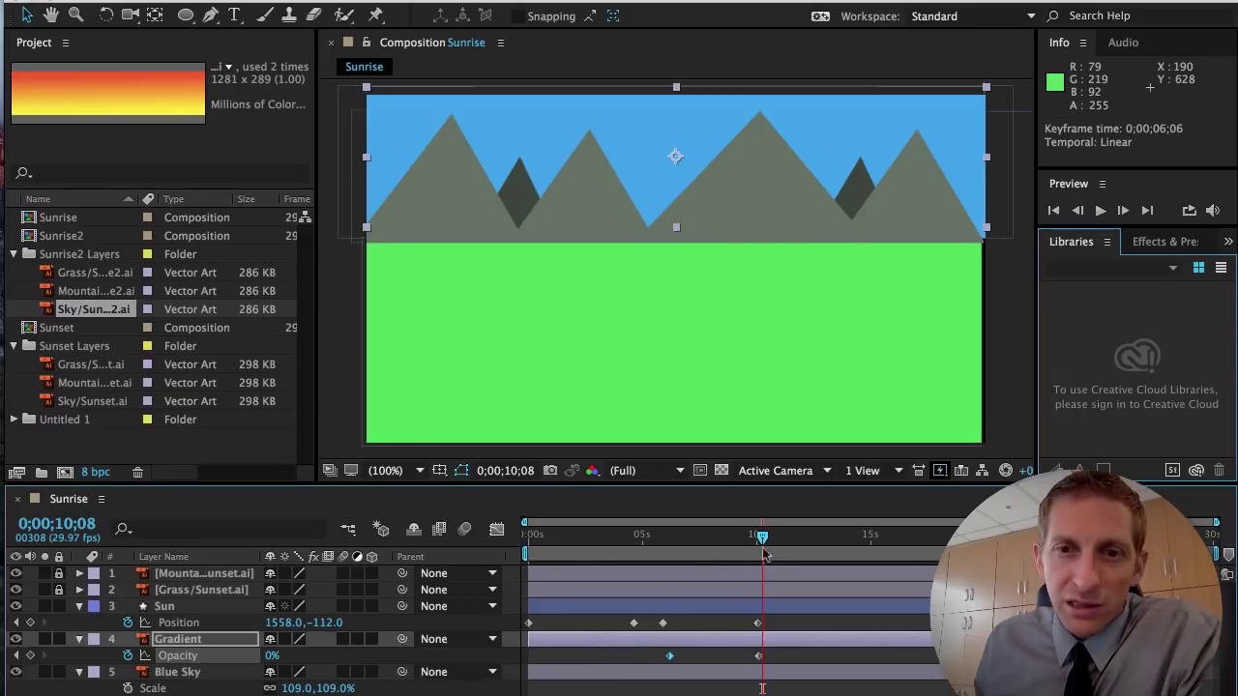
{"action": "left_click_drag", "start_coordinate": [713, 540], "coordinate": [628, 540]}
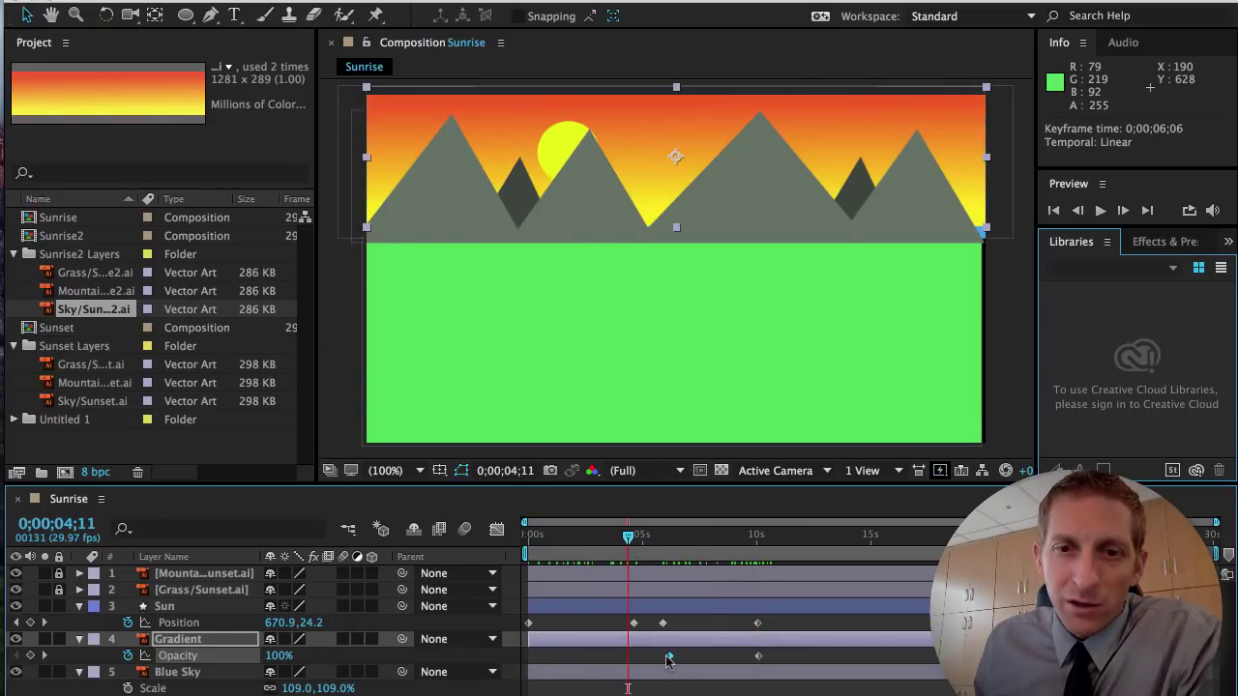
{"action": "left_click_drag", "start_coordinate": [667, 659], "coordinate": [646, 661]}
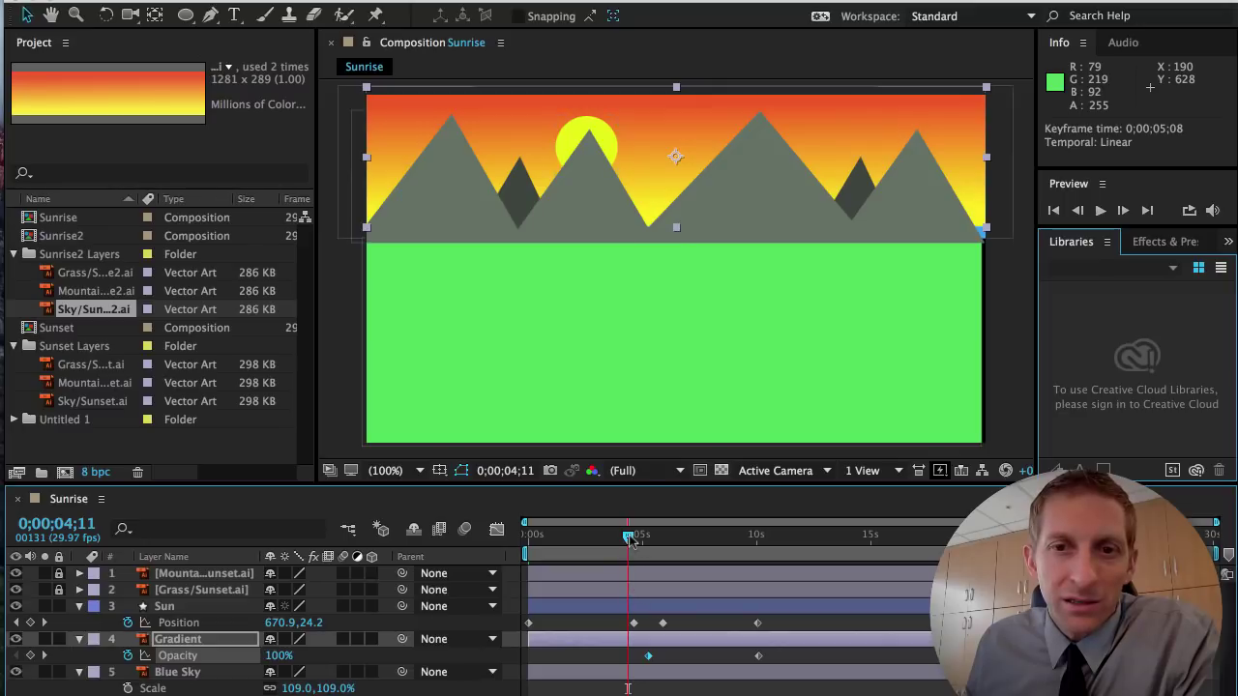
{"action": "left_click_drag", "start_coordinate": [631, 539], "coordinate": [532, 538]}
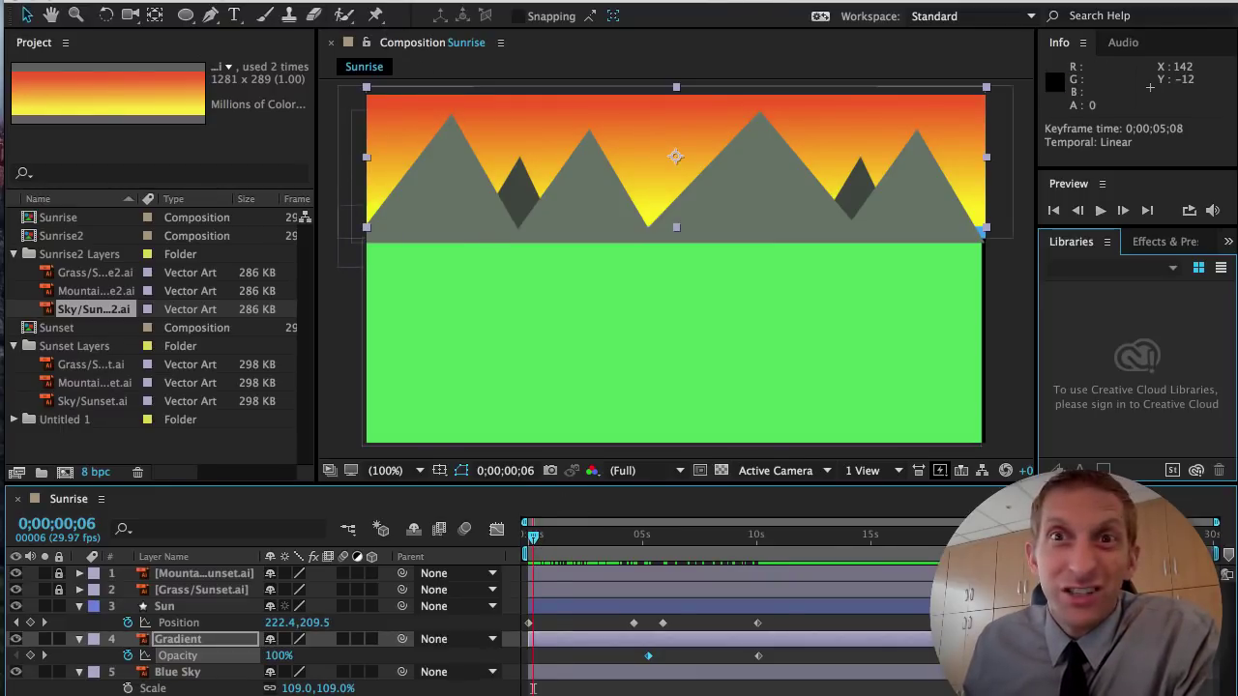
{"action": "left_click", "coordinate": [831, 0]}
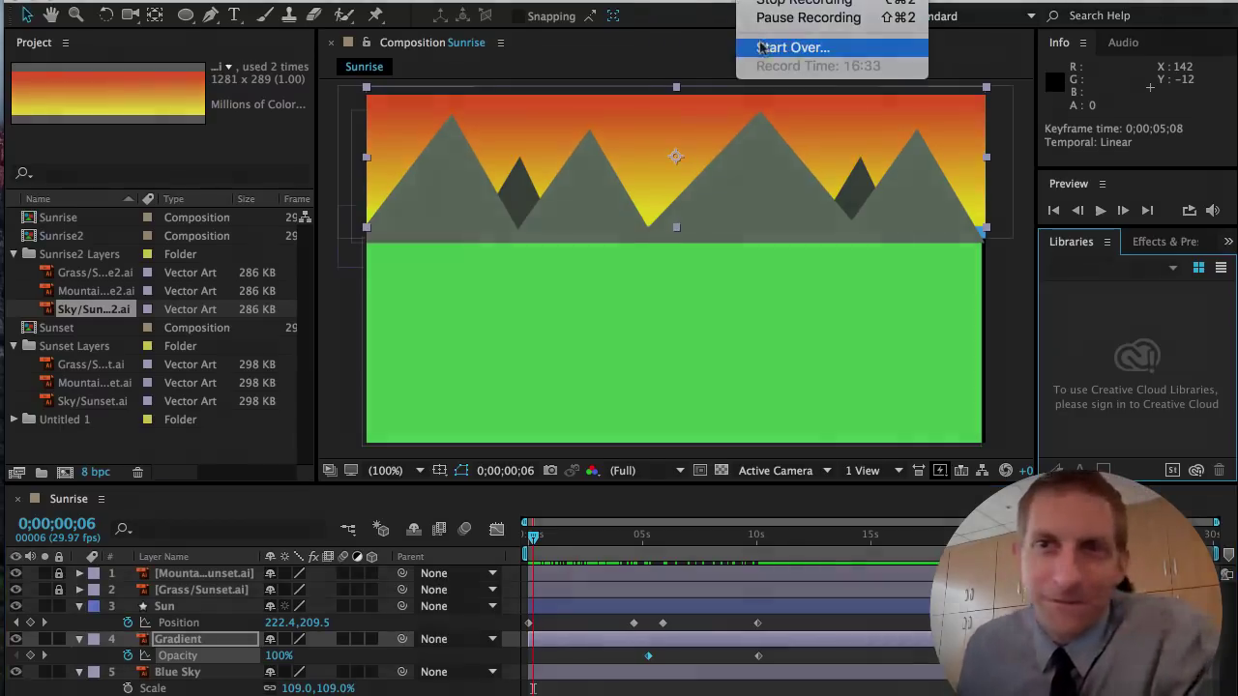